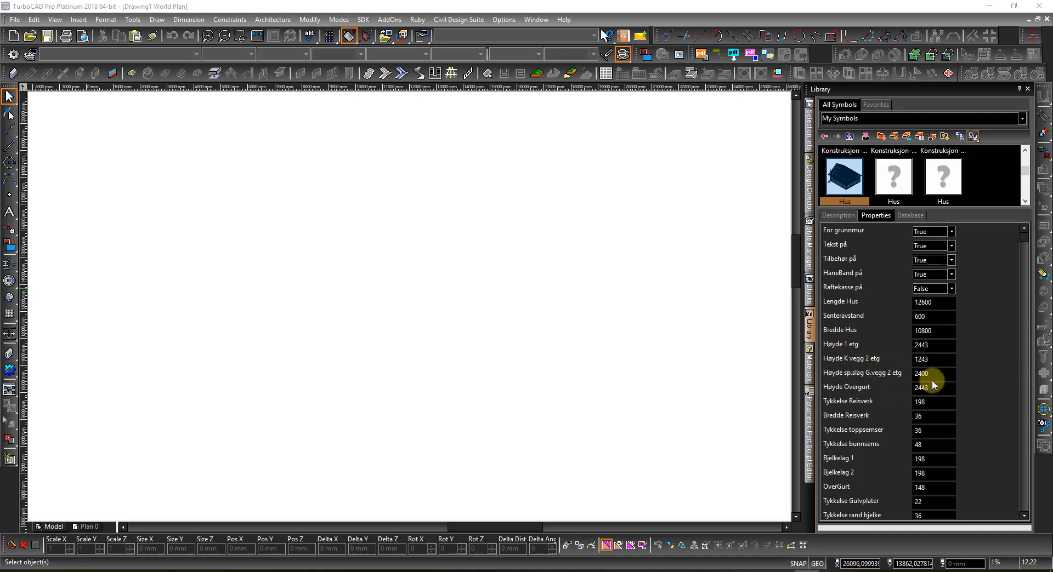
# Step: Scroll the Library to the Hus house framing symbol and insert it into the drawing
pyautogui.moveTo(1023, 237); pyautogui.dragTo(1009, 511)
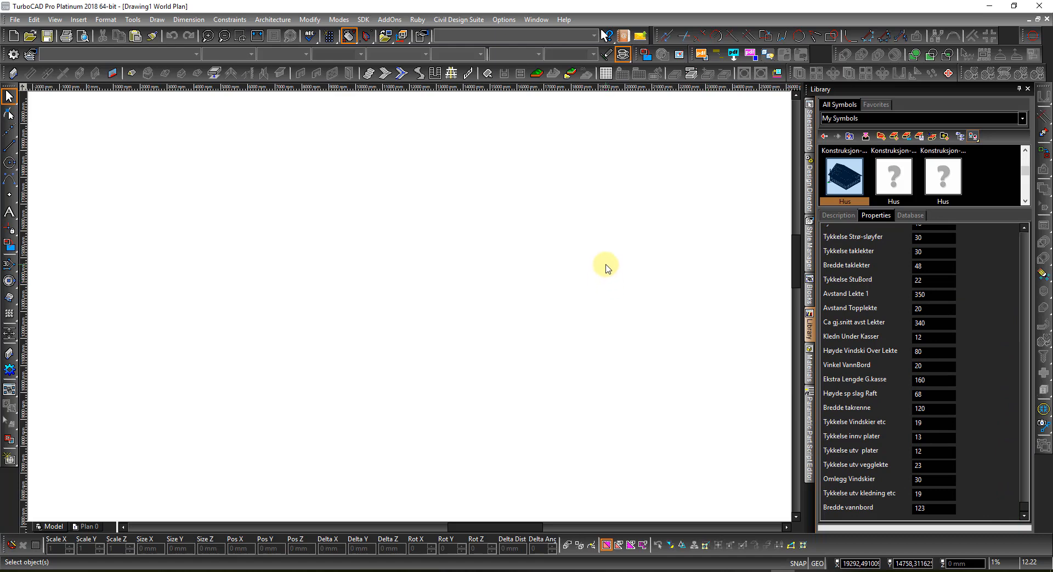
pyautogui.click(842, 178)
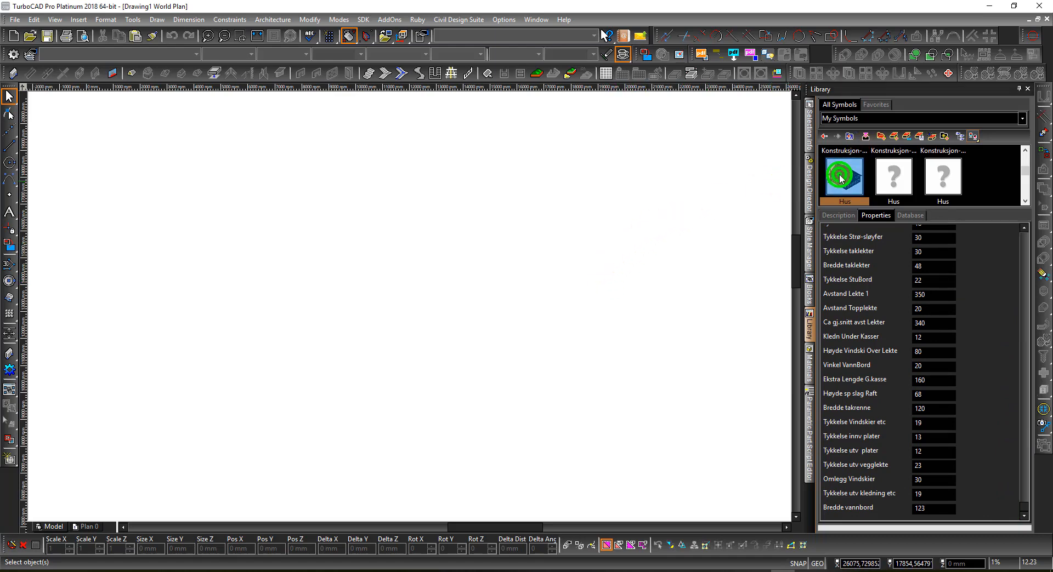
pyautogui.click(864, 136)
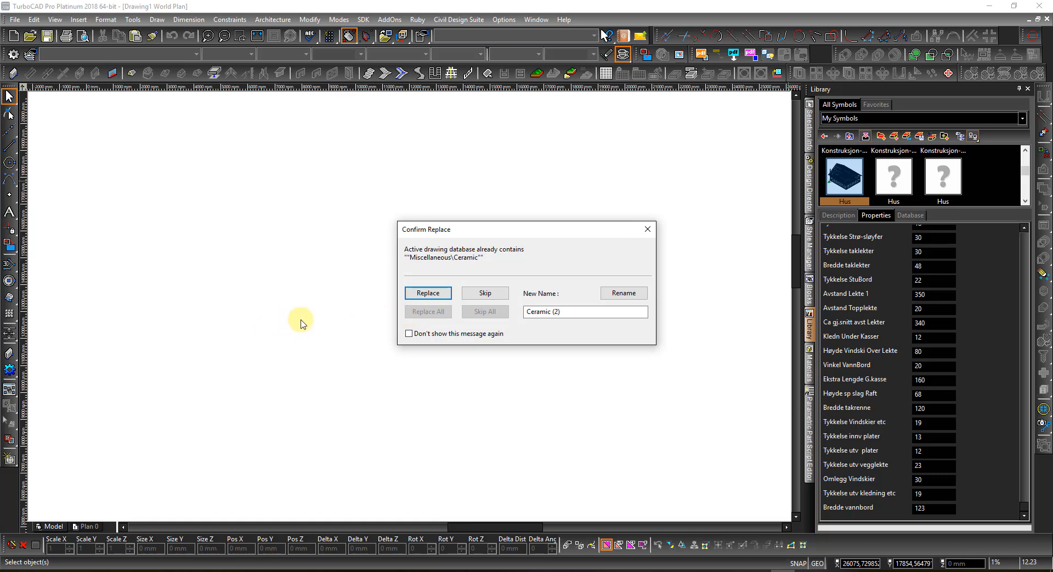
# Step: Skip all three Confirm Replace prompts to keep the existing Ceramic material
pyautogui.click(472, 297)
pyautogui.click(485, 298)
pyautogui.click(485, 298)
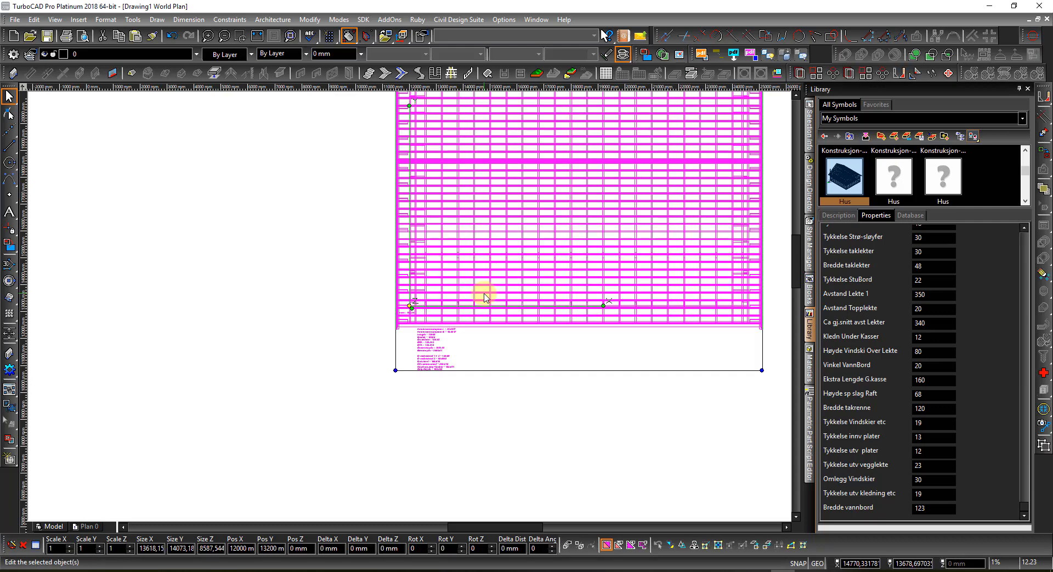
# Step: Deselect the house and zoom in on the summary text showing Lengde 12600 and Bredde 10800
pyautogui.click(324, 409)
pyautogui.scroll(2, 433, 343)
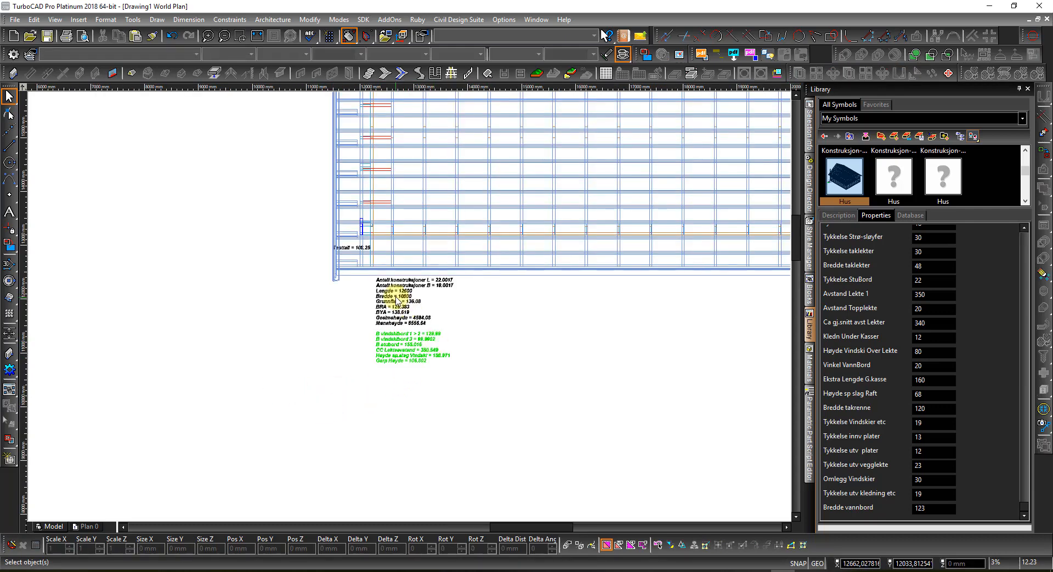
pyautogui.scroll(2, 409, 308)
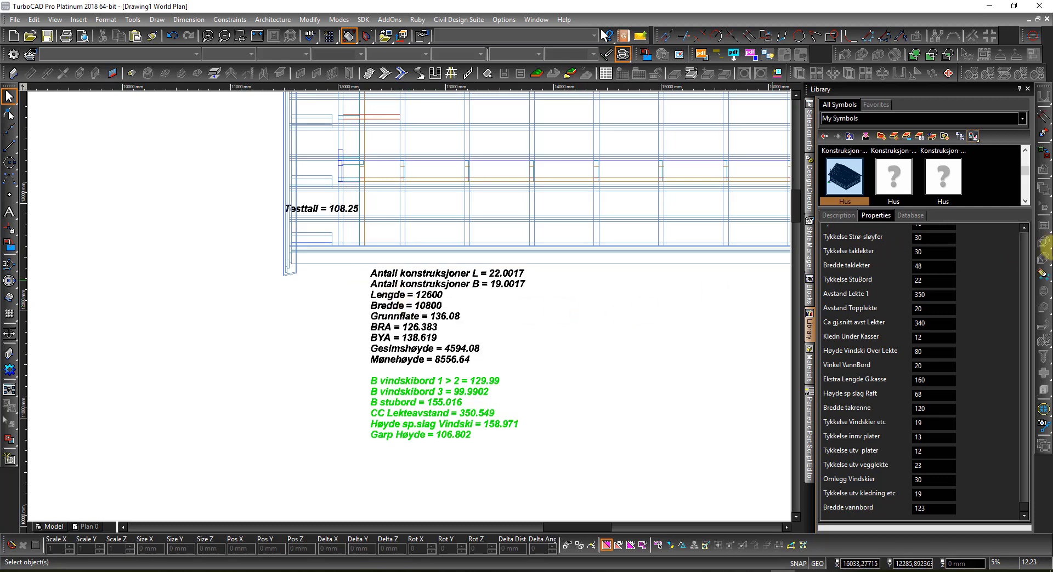
pyautogui.moveTo(1023, 507); pyautogui.dragTo(1020, 218)
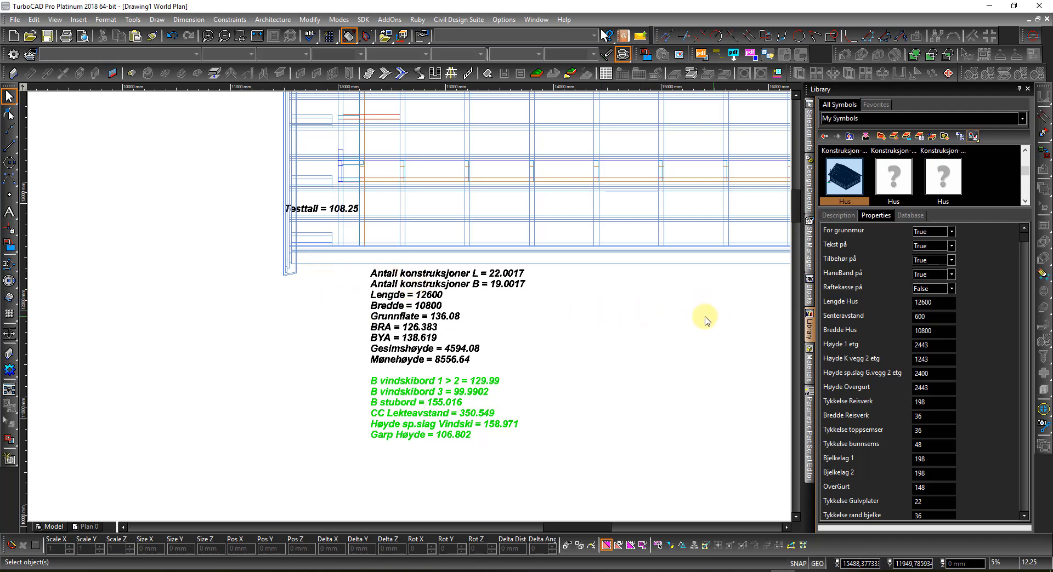
# Step: Switch to the Dimetric SW 3-D view and show the Design Director layer list
pyautogui.rightClick(648, 321)
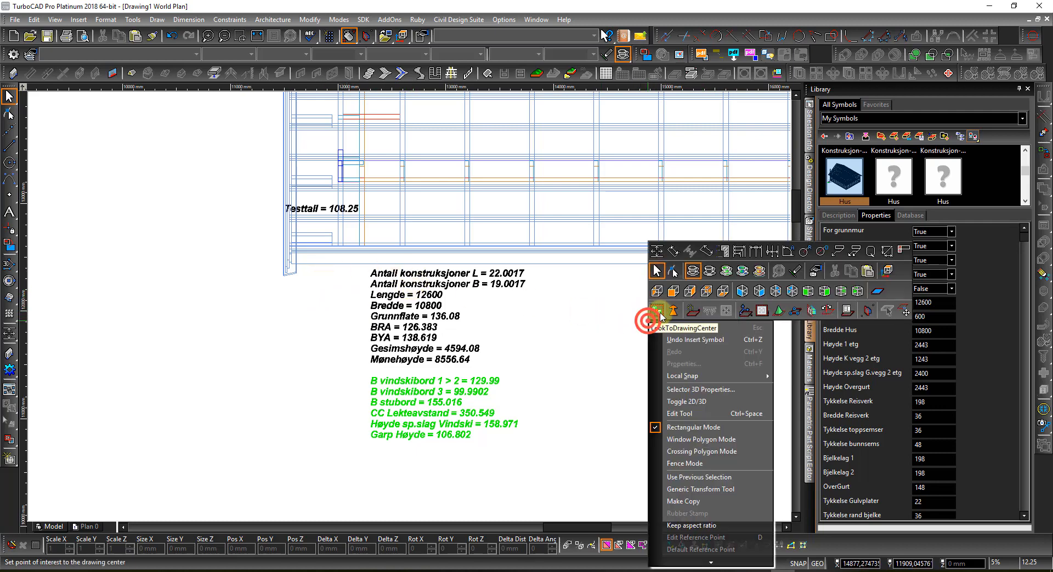
pyautogui.click(801, 290)
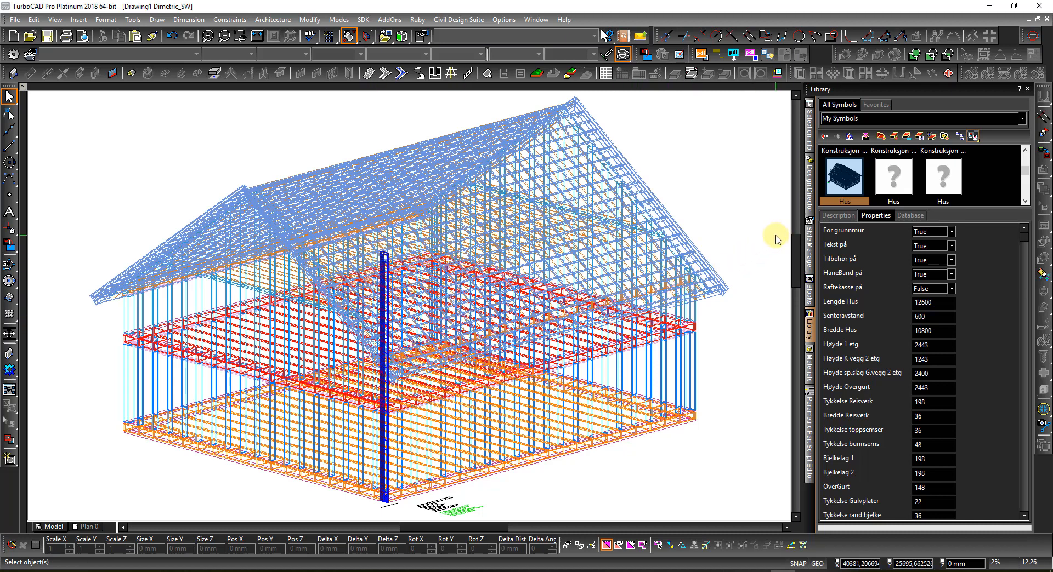
pyautogui.click(719, 284)
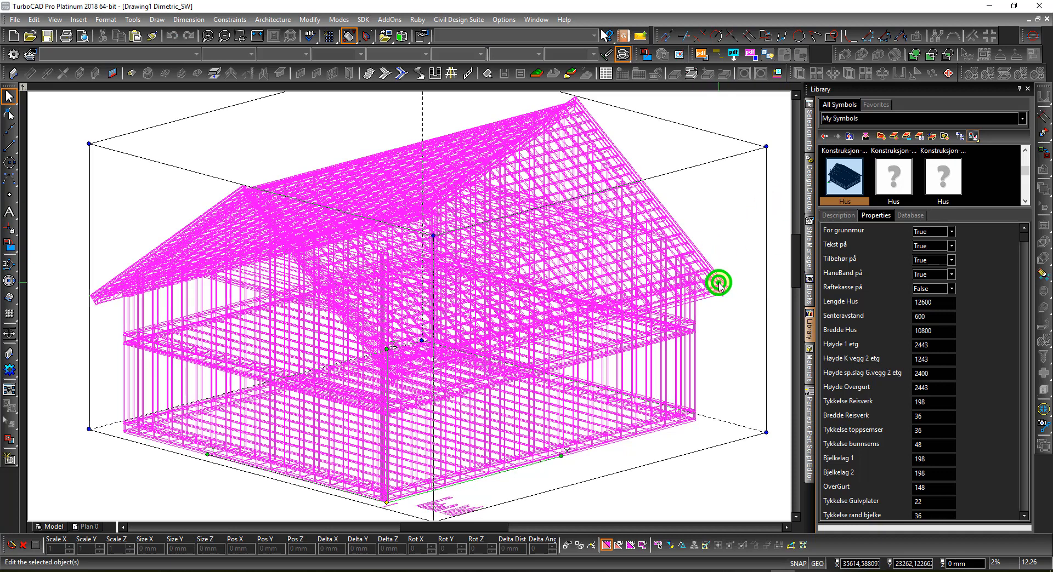
pyautogui.click(782, 118)
pyautogui.click(808, 174)
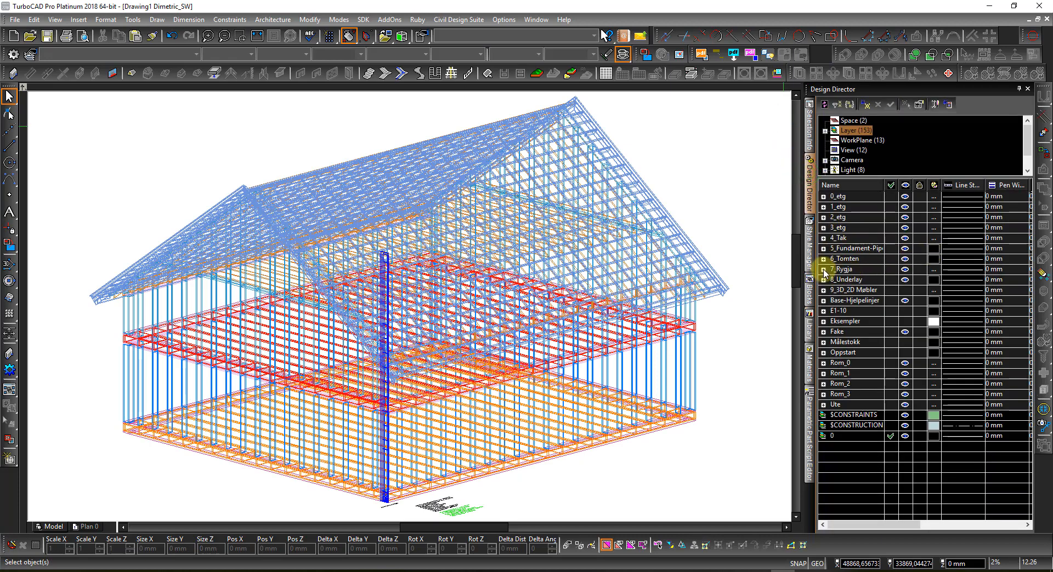
# Step: Expand 7_Rygja and hide the Temp and blue reisverk_Tilbehør layers, leaving orange rafters visible
pyautogui.click(823, 269)
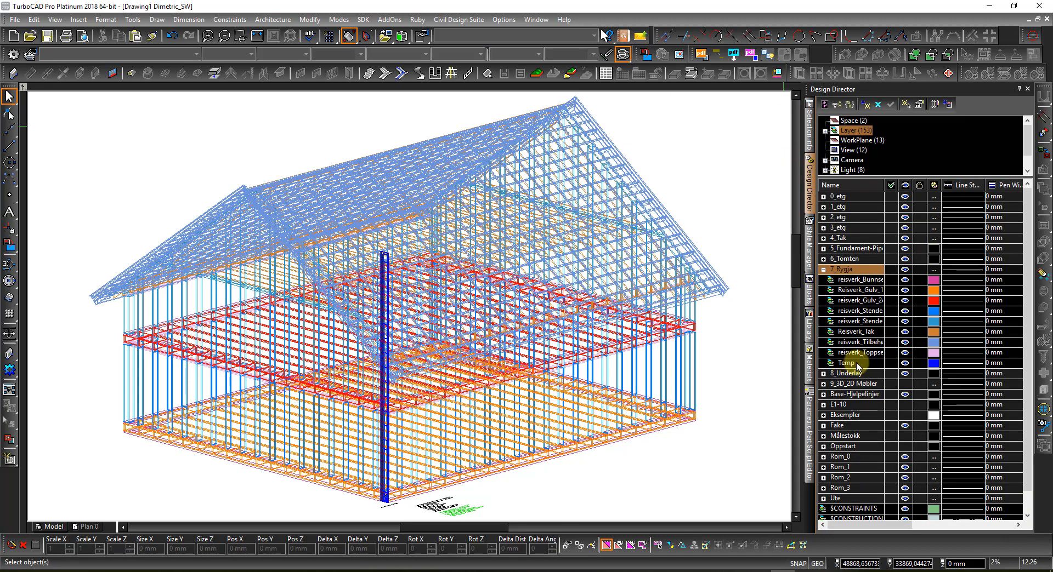
pyautogui.click(904, 364)
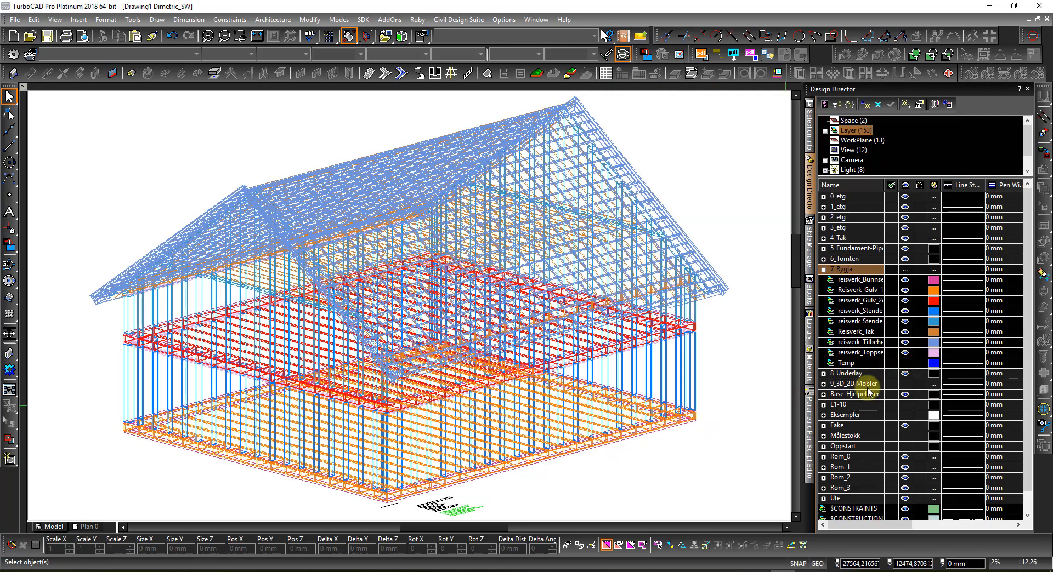
pyautogui.click(905, 352)
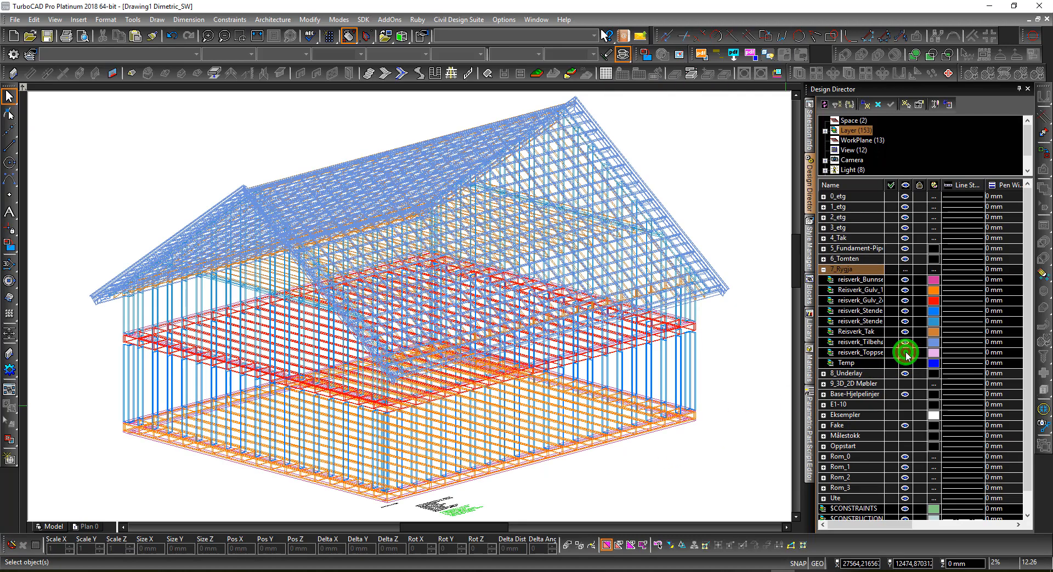
pyautogui.click(905, 353)
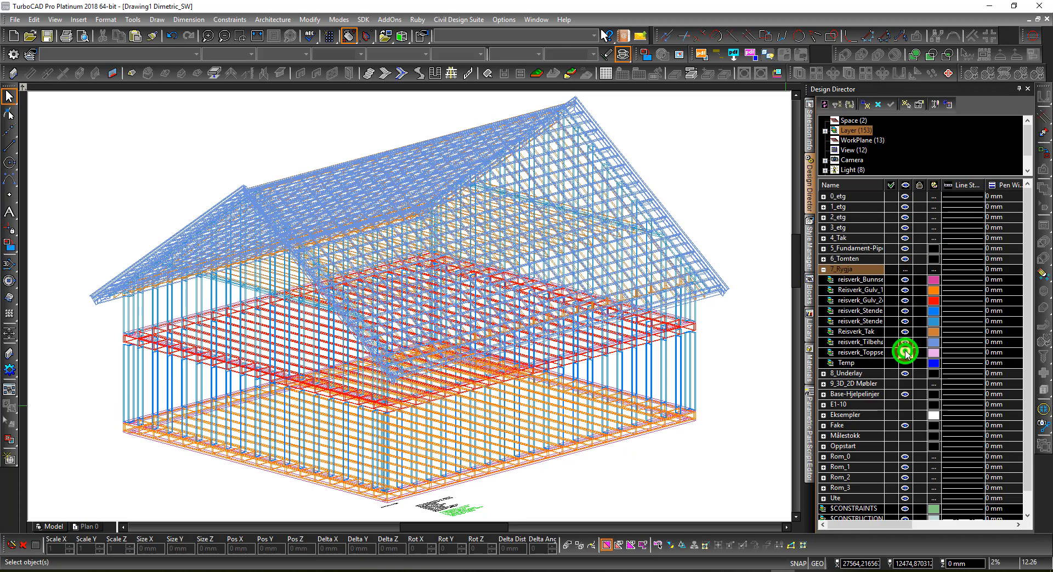
pyautogui.click(905, 311)
pyautogui.click(904, 311)
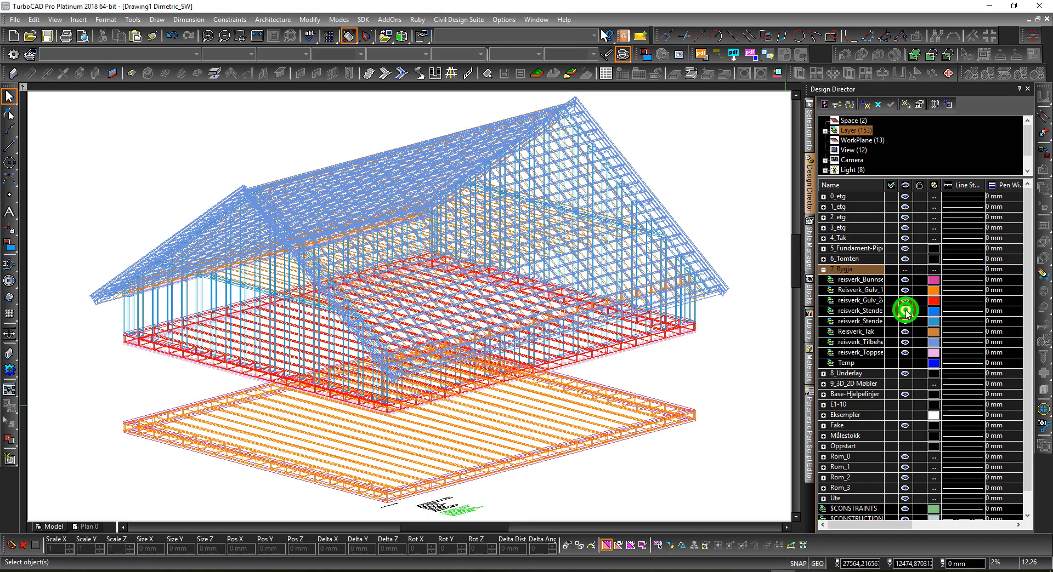
pyautogui.click(905, 332)
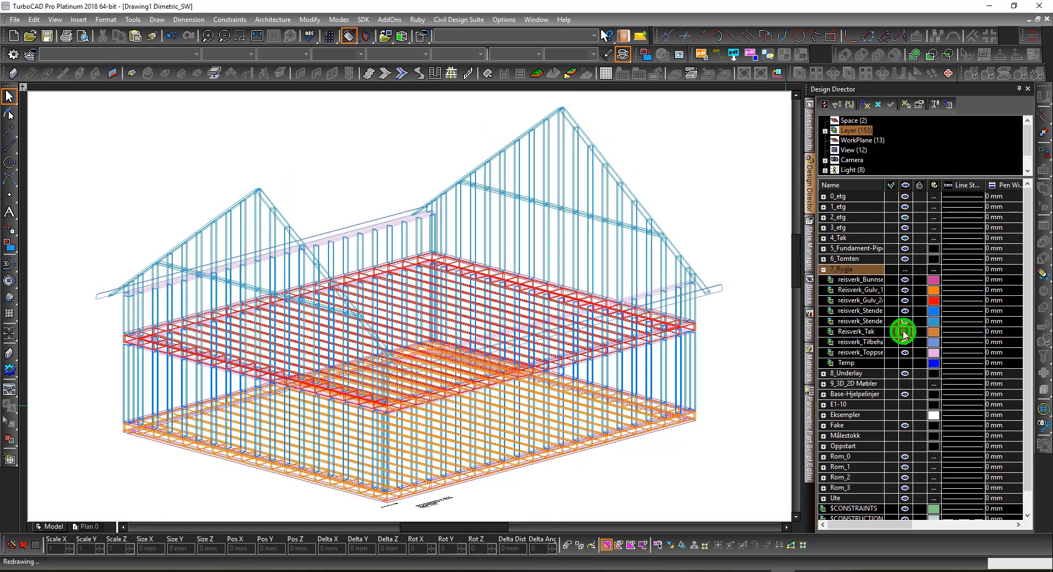
pyautogui.click(904, 331)
pyautogui.click(905, 332)
pyautogui.click(904, 332)
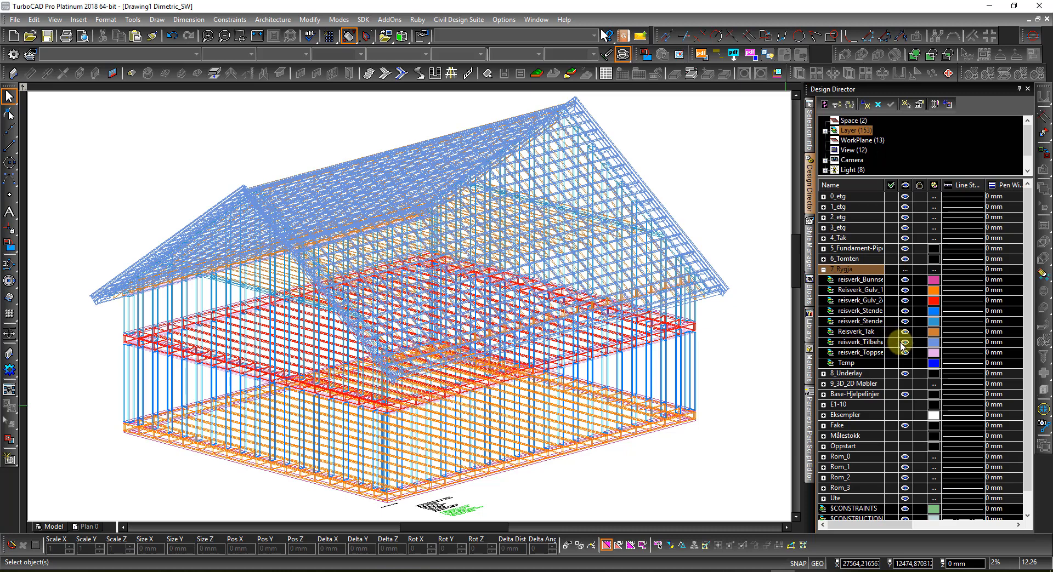
pyautogui.click(905, 343)
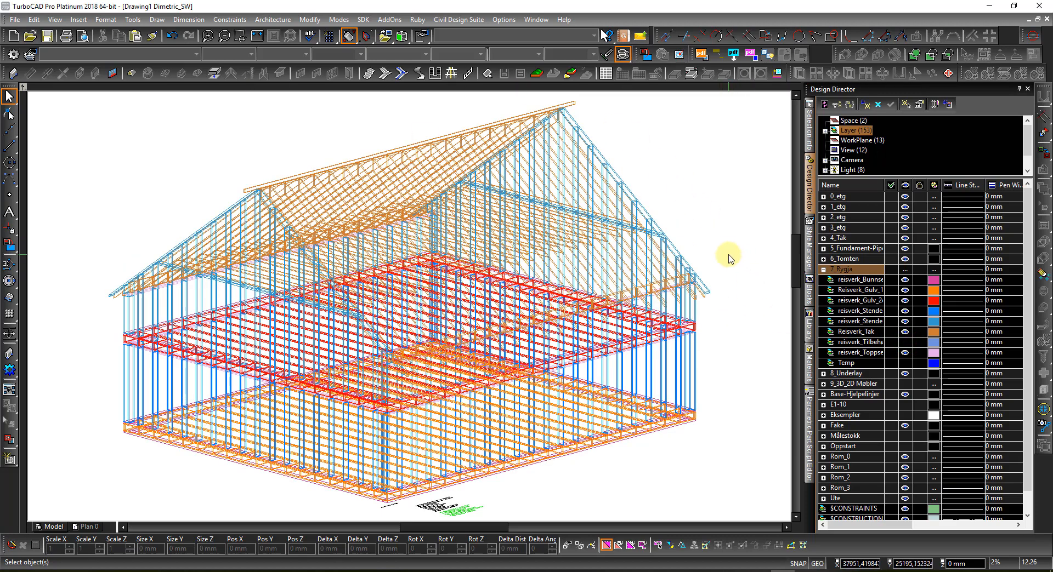
# Step: Render the framing with hidden lines removed and return to the Library panel
pyautogui.rightClick(738, 206)
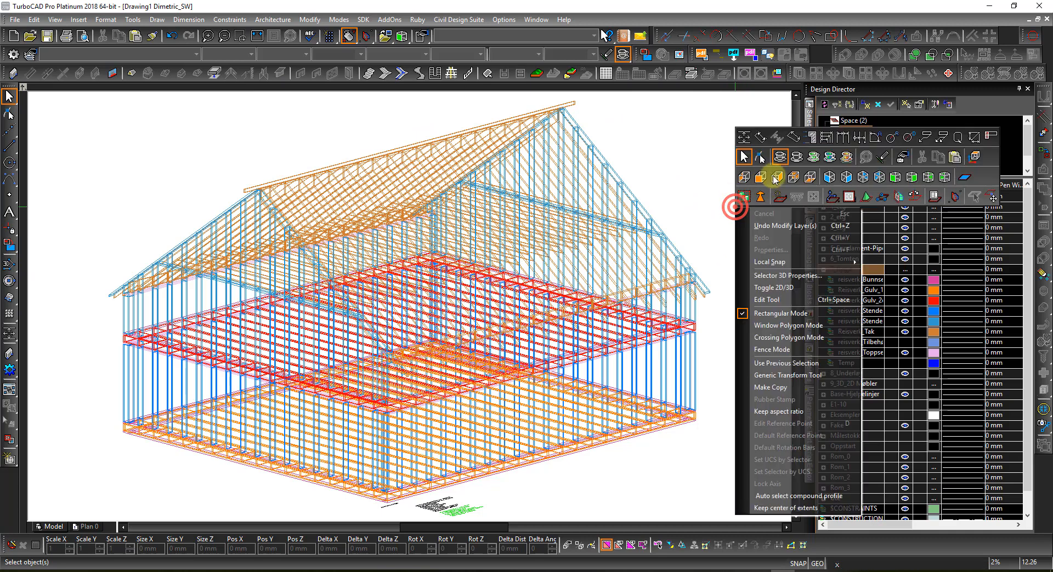
pyautogui.click(795, 159)
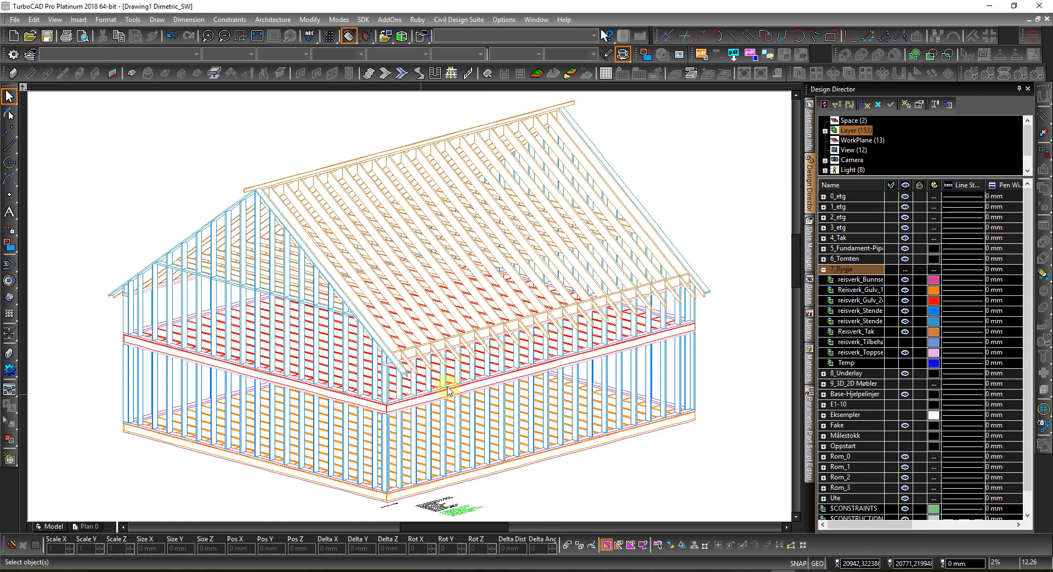
pyautogui.click(808, 327)
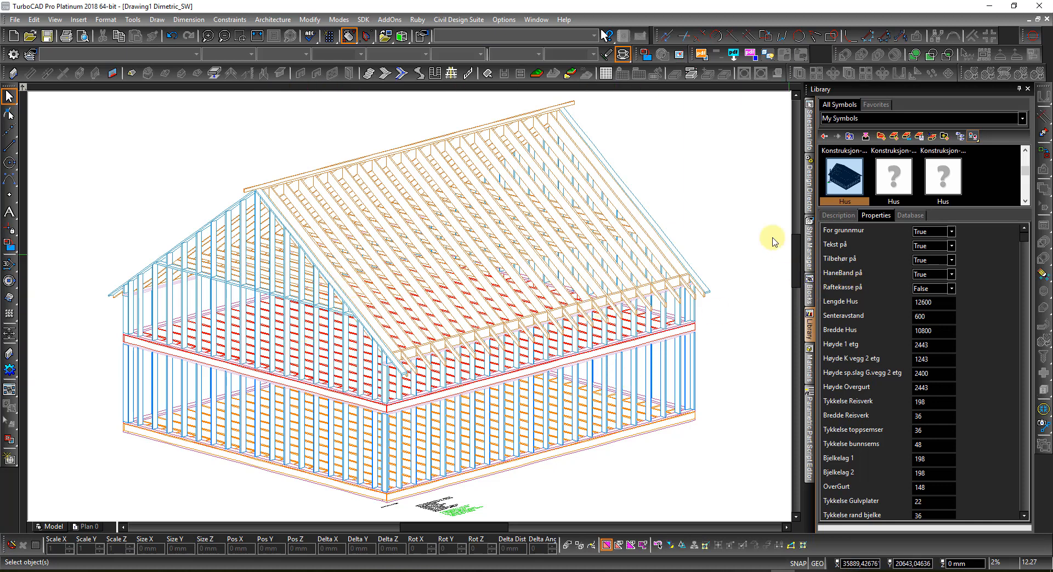
# Step: Select the house and uncheck For grunnmur in its Parametric Symbol parameters
pyautogui.click(705, 290)
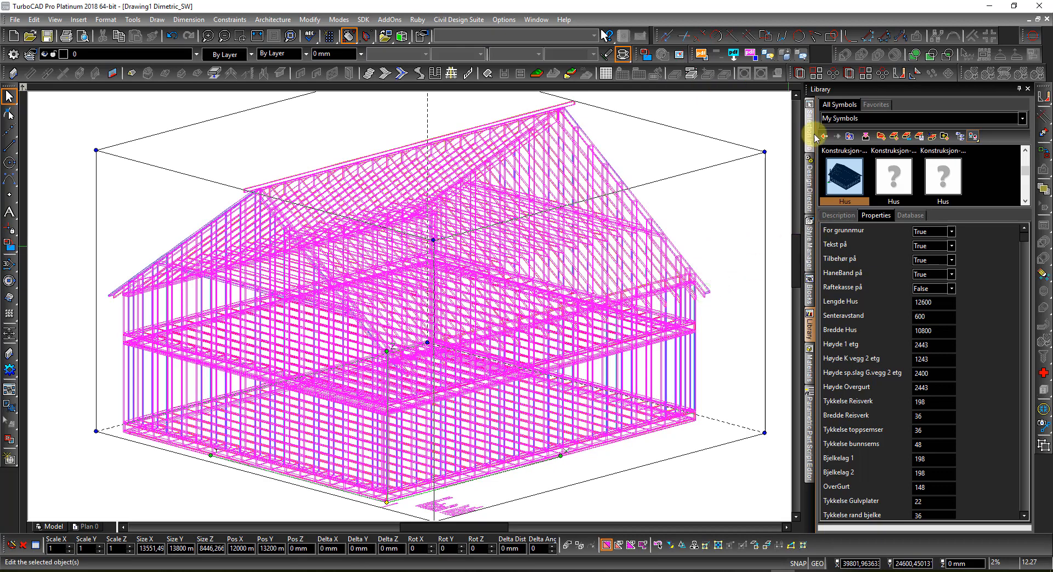
pyautogui.click(809, 124)
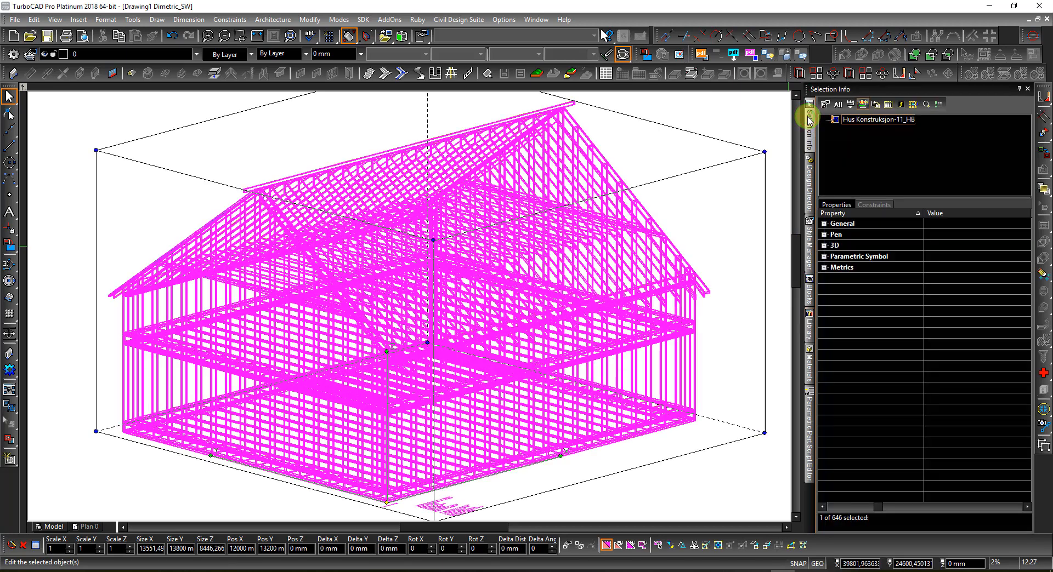
pyautogui.click(824, 257)
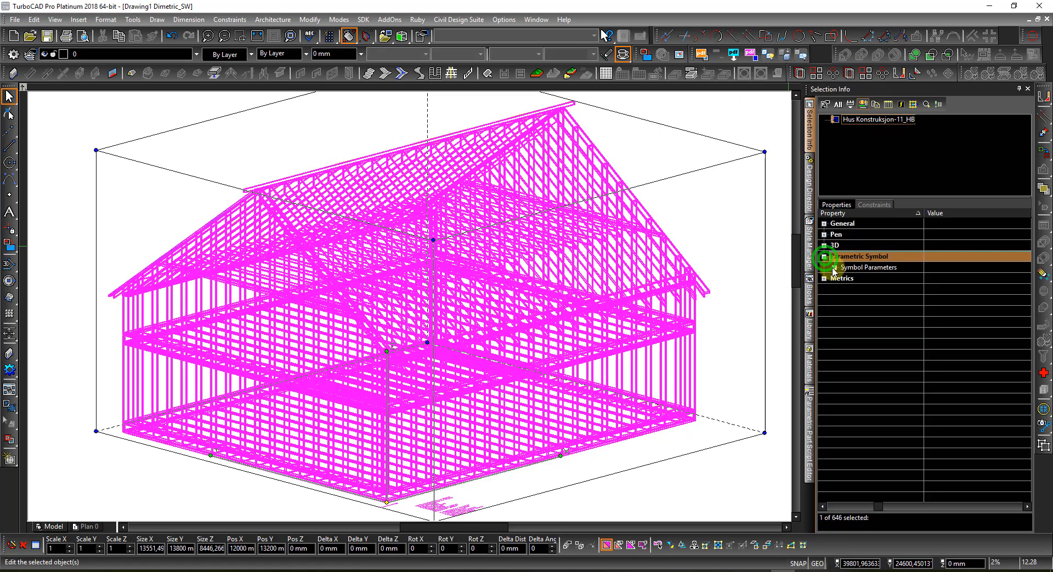
pyautogui.click(834, 268)
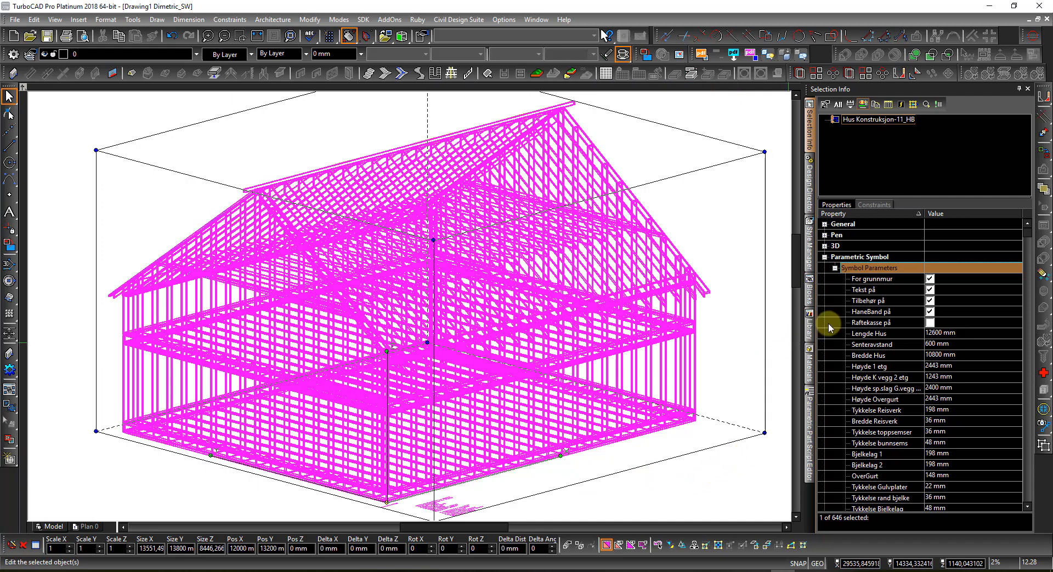
pyautogui.click(929, 279)
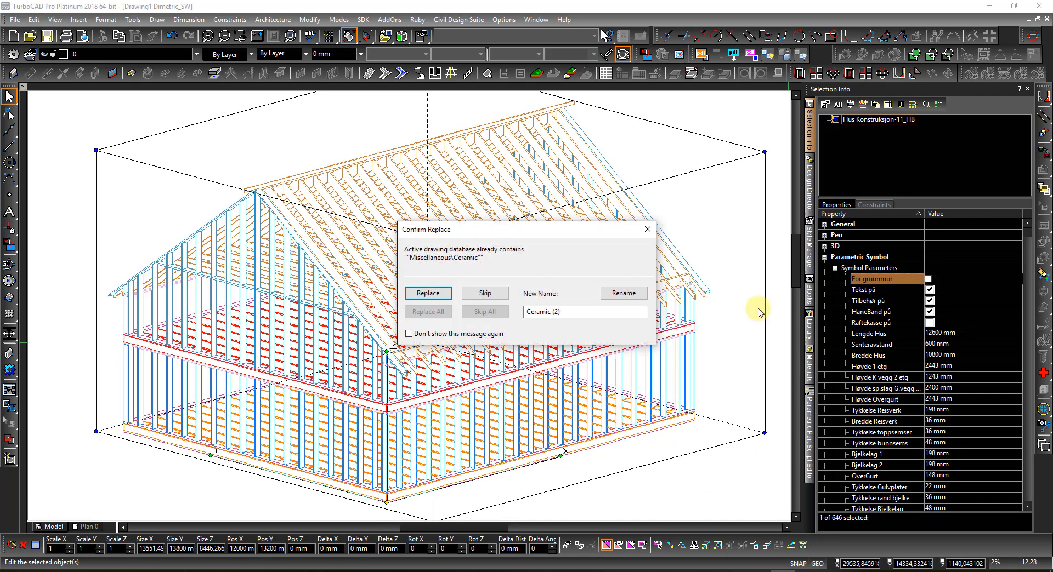
# Step: Skip the Ceramic conflict, enable don't-show-again, and Skip All remaining conflicts
pyautogui.click(485, 293)
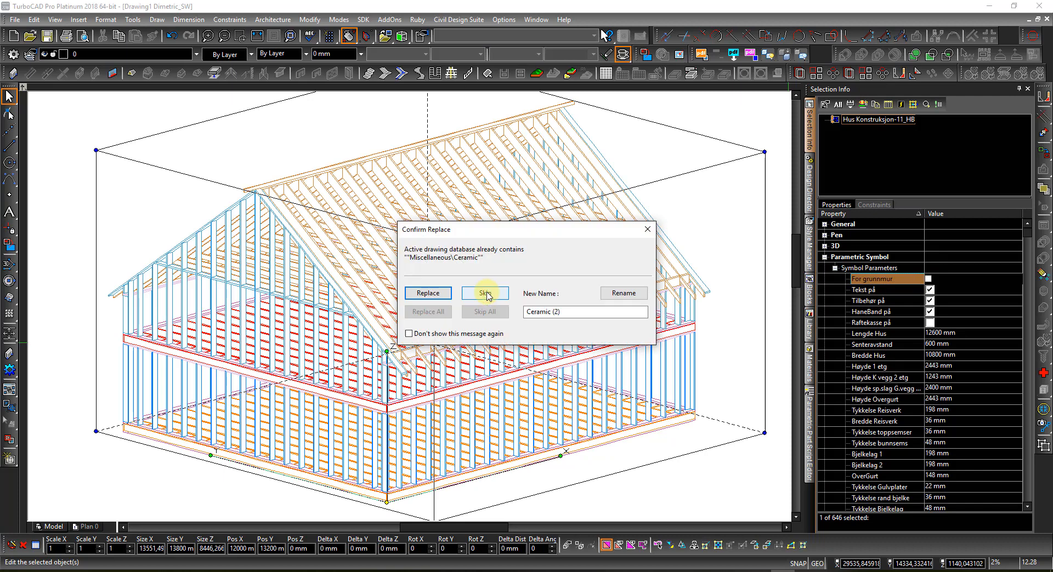
pyautogui.click(435, 334)
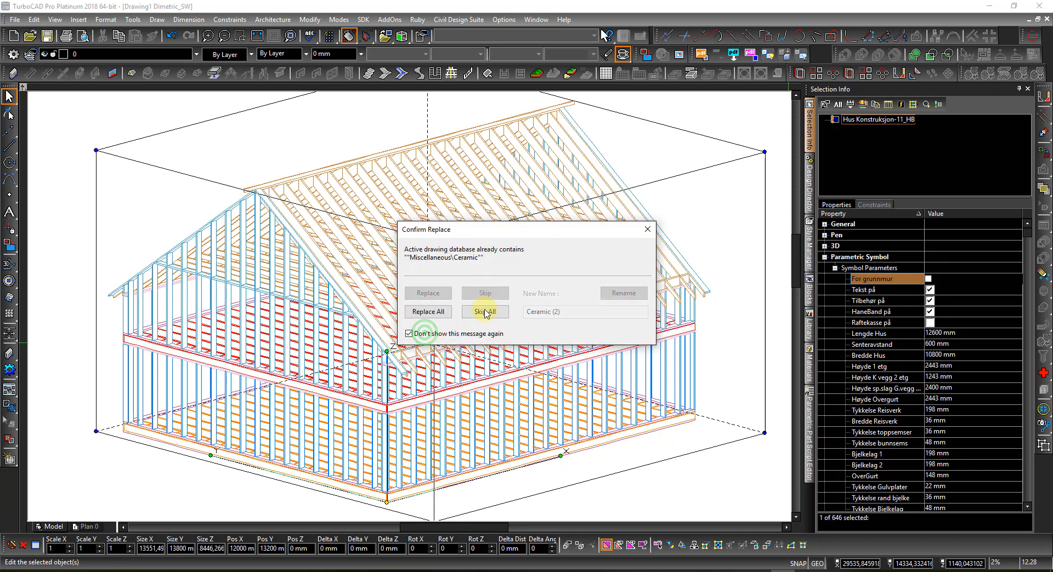
pyautogui.click(485, 312)
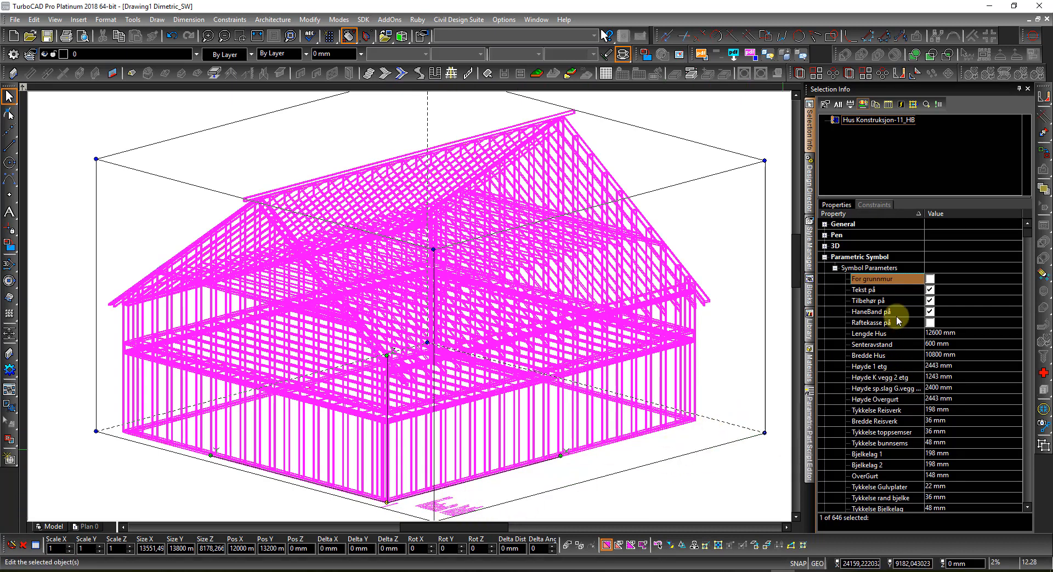
# Step: Turn off Tekst på, then make the reisverk accessories layer visible in Design Director
pyautogui.click(929, 291)
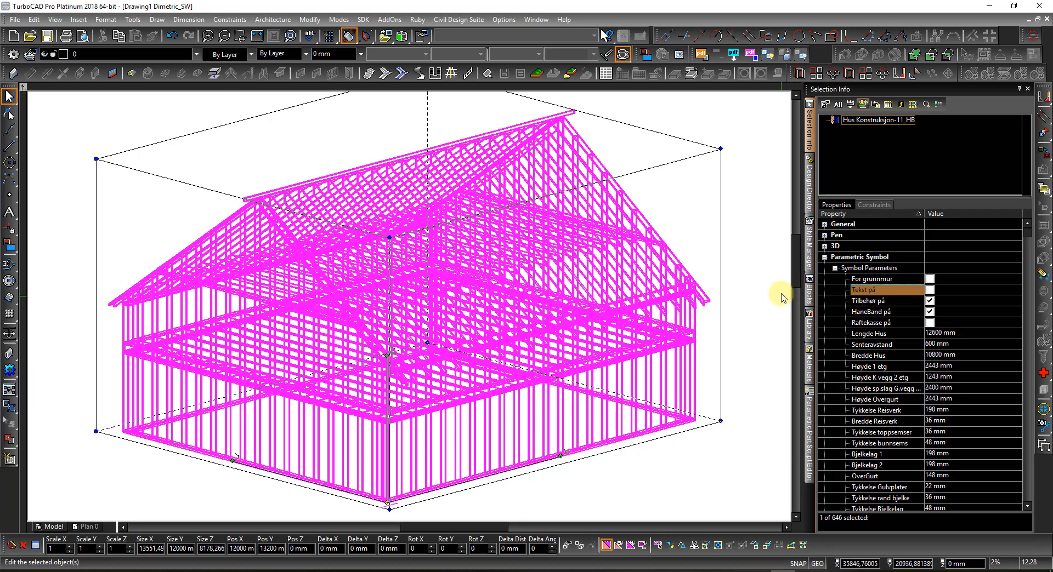
pyautogui.click(761, 252)
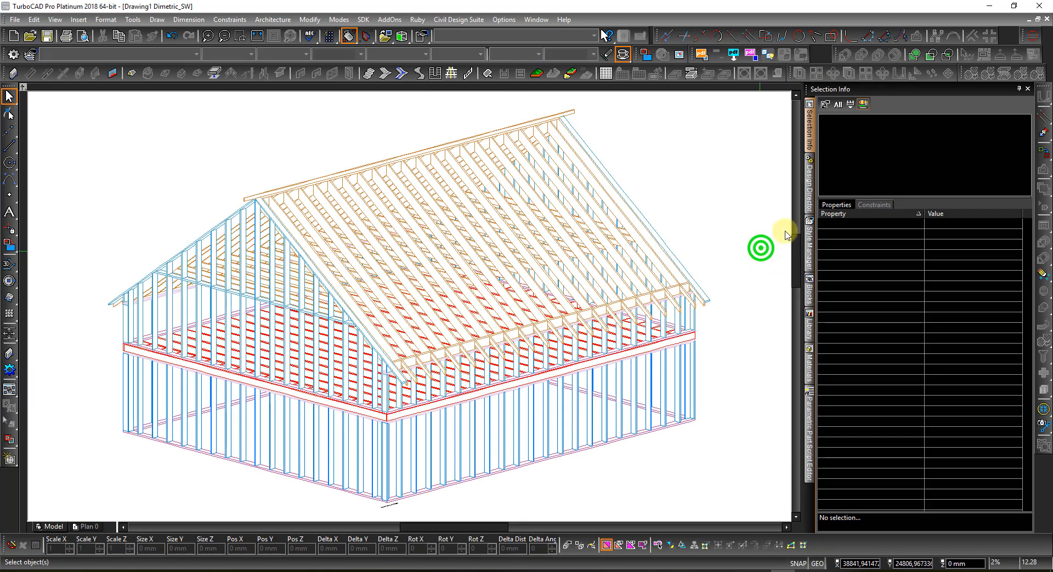
pyautogui.click(809, 192)
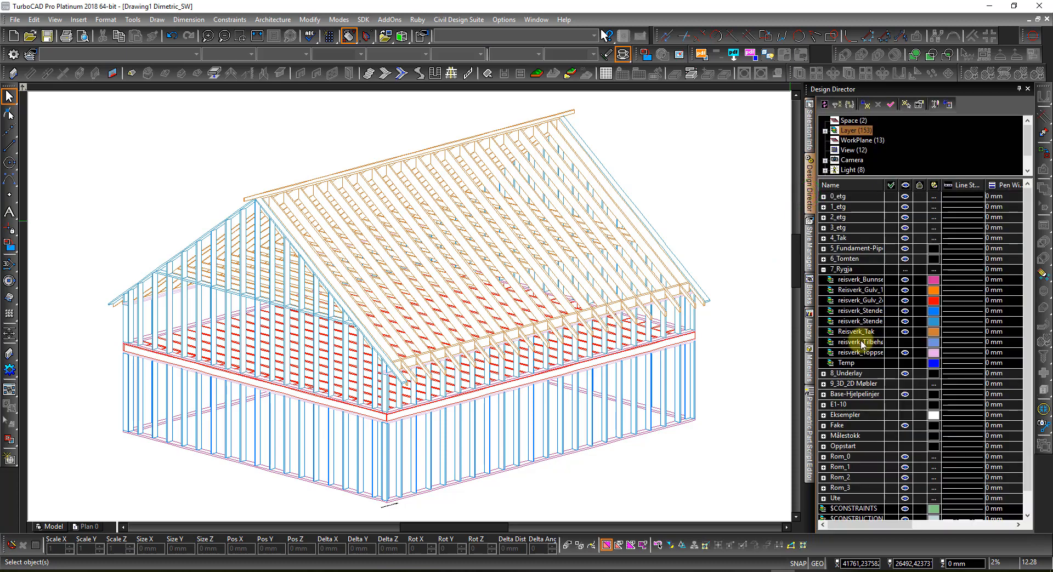
pyautogui.click(903, 342)
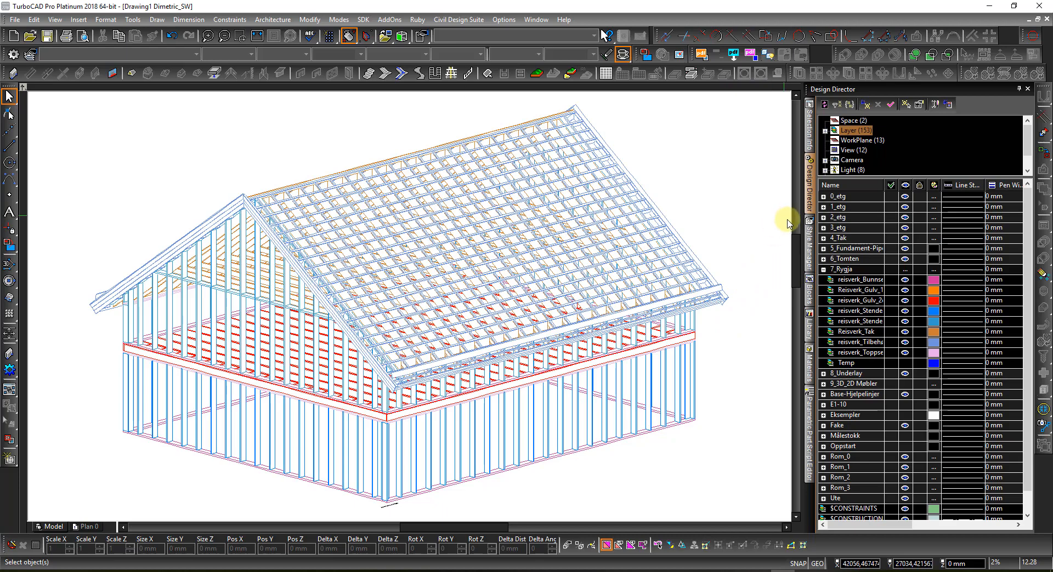
# Step: Select the house framing and display its Hus Konstruksjon parameters in Selection Info
pyautogui.click(721, 278)
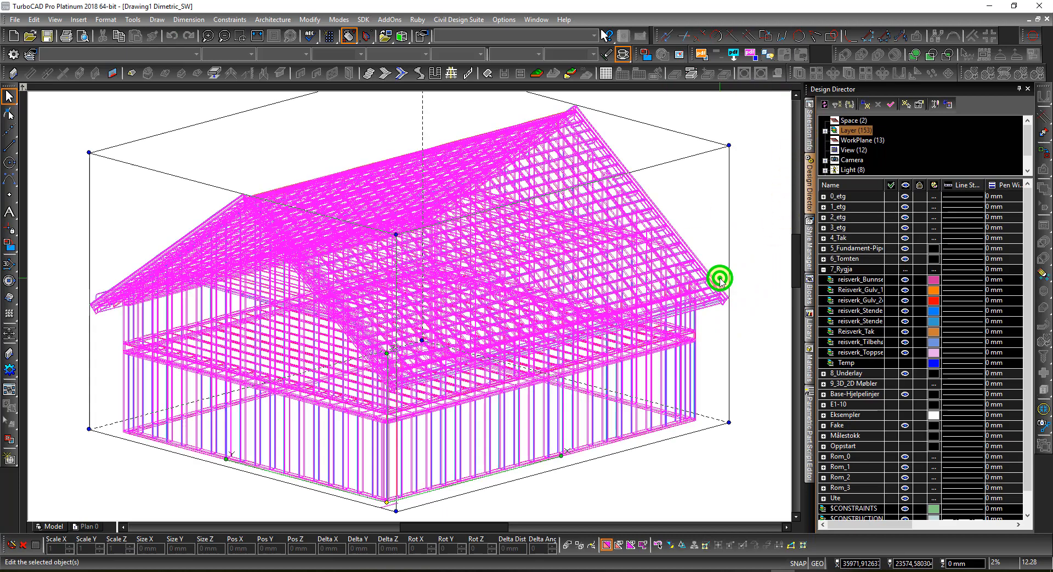
pyautogui.click(809, 132)
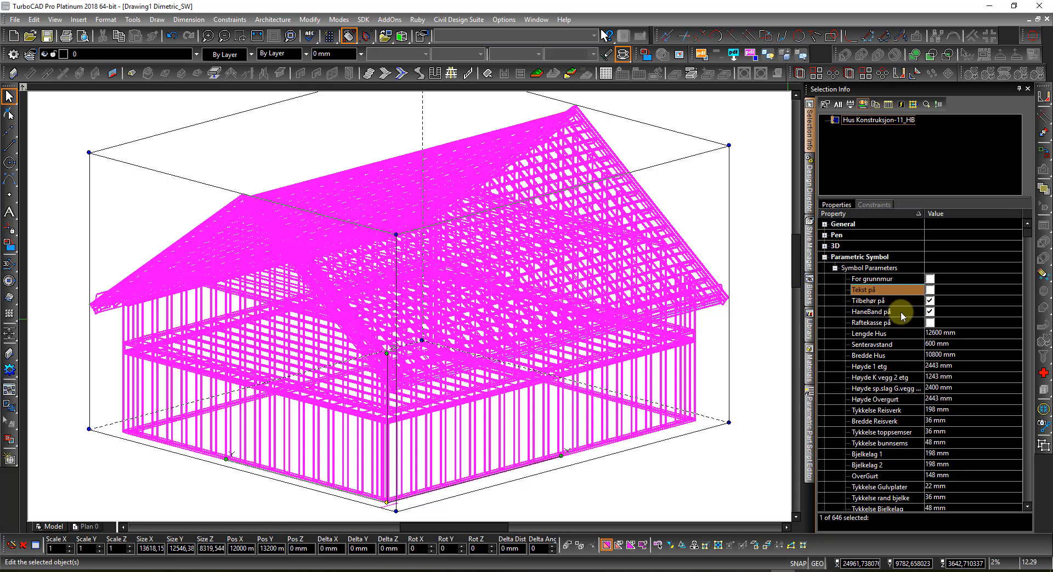
# Step: Switch to the left view, turn off HaneBand på collar ties and turn on Raftekasse på
pyautogui.rightClick(747, 329)
pyautogui.click(753, 301)
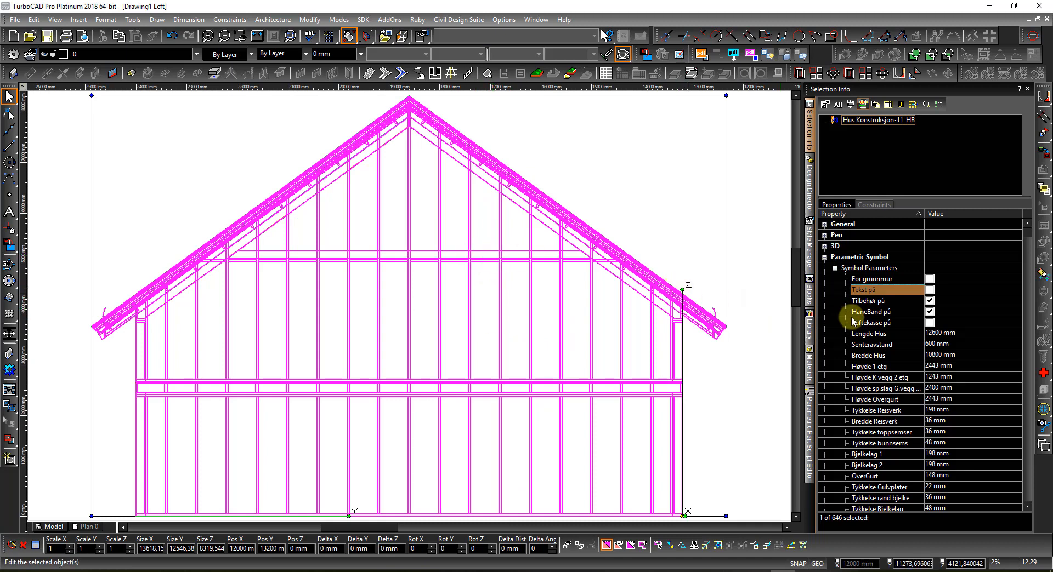
pyautogui.click(929, 312)
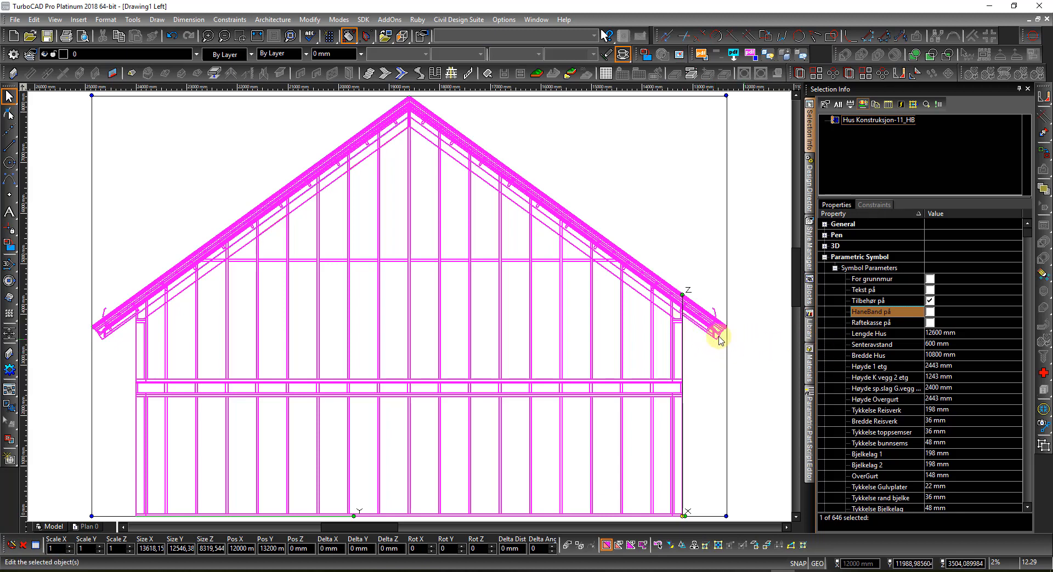
pyautogui.click(930, 324)
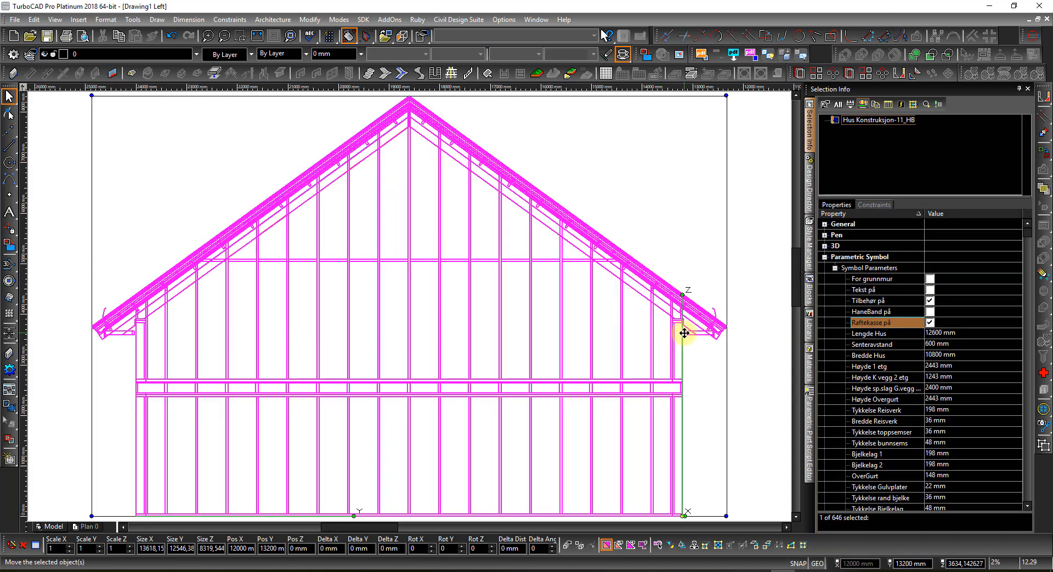
# Step: Zoom in on the right eave to inspect the new soffit box
pyautogui.scroll(3, 686, 332)
pyautogui.scroll(5, 411, 316)
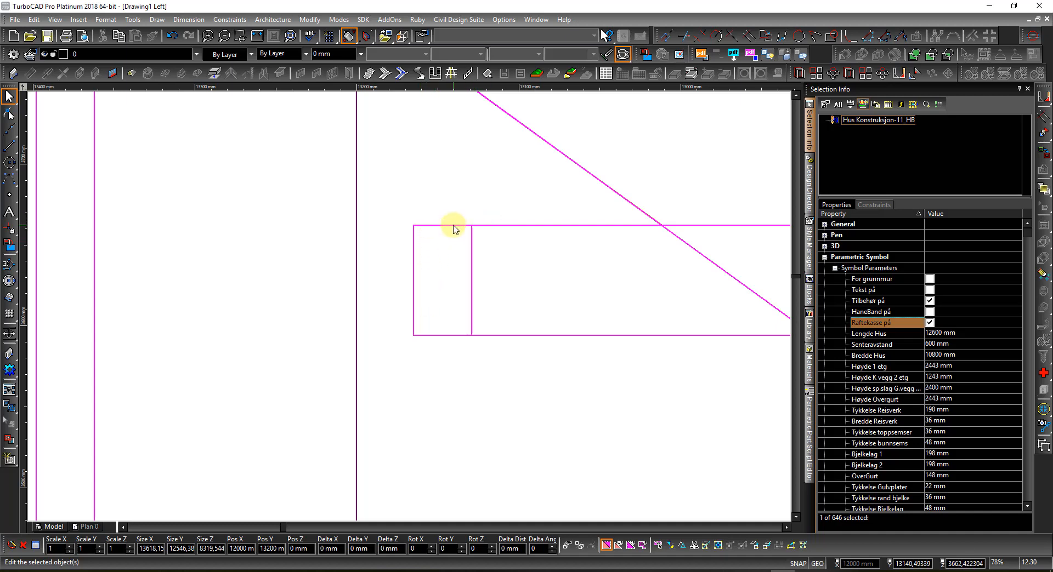
pyautogui.scroll(-5, 409, 305)
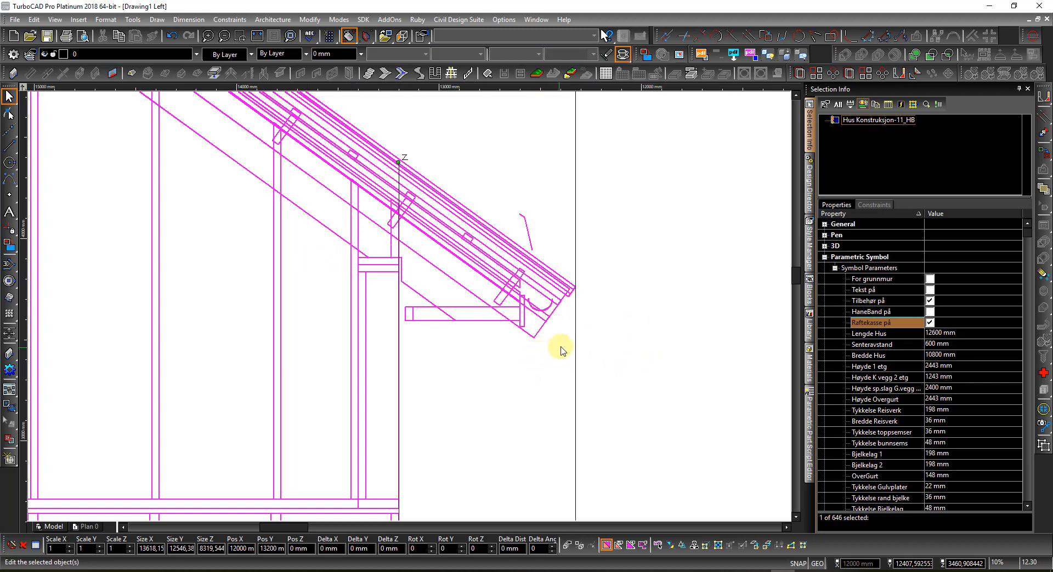
# Step: Zoom further into the eave to see the gutter and soffit box framing in detail
pyautogui.scroll(2, 508, 305)
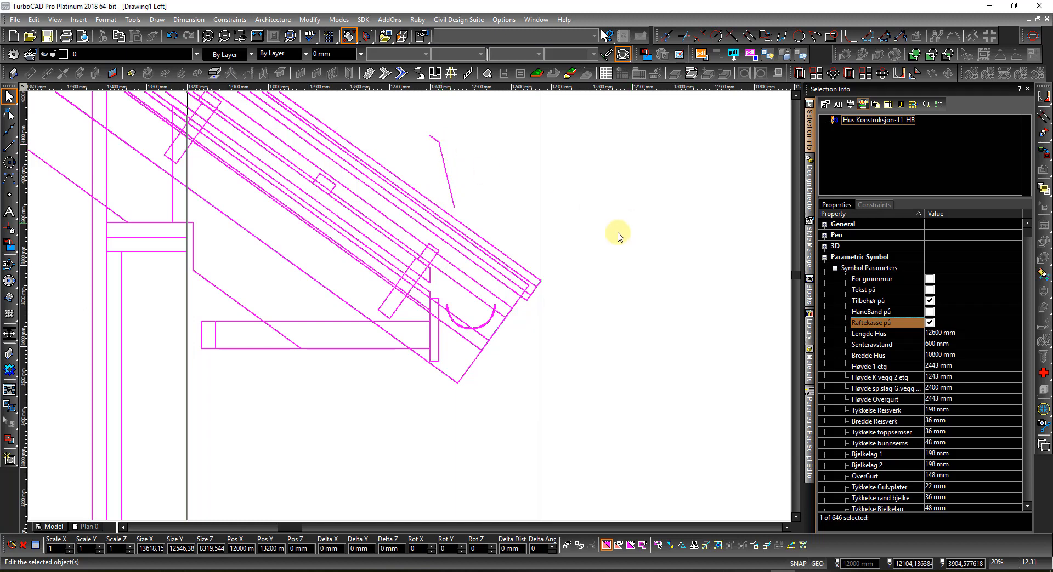
# Step: Turn on For grunnmur, turn off Raftekasse på and Tilbehør på, then zoom out
pyautogui.click(929, 280)
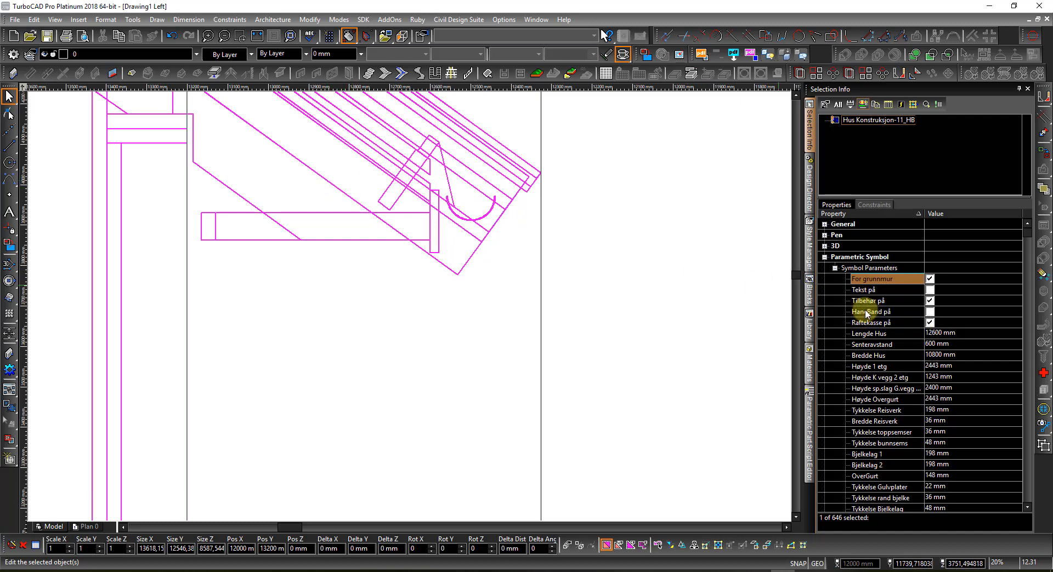
pyautogui.click(929, 323)
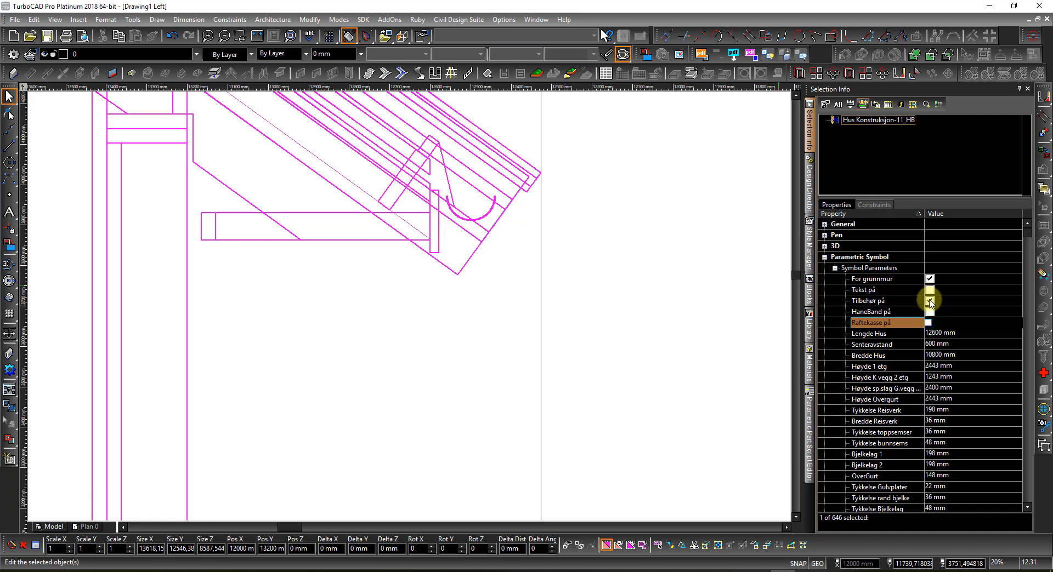
pyautogui.click(929, 301)
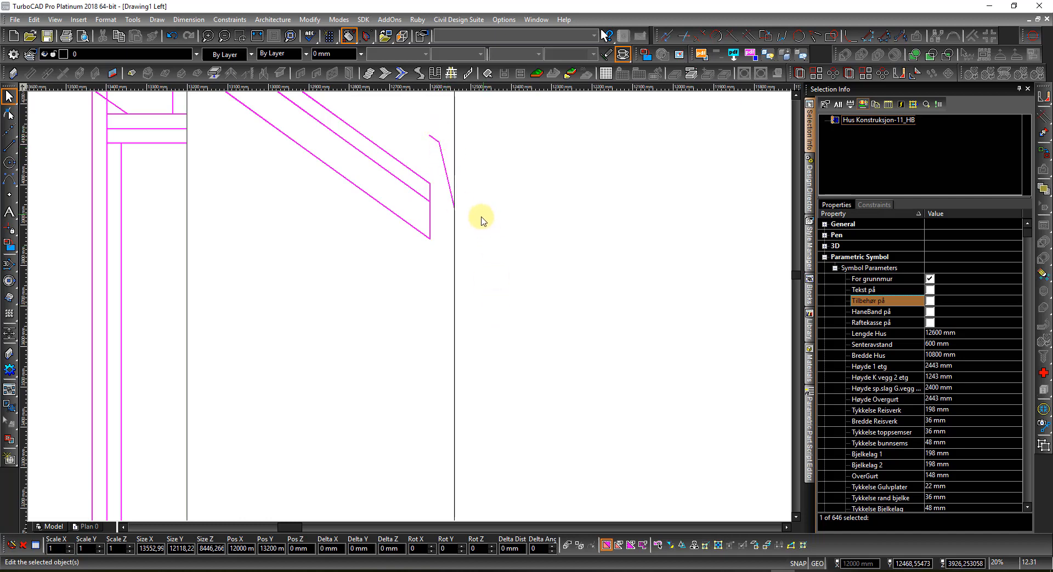
pyautogui.scroll(-2, 384, 280)
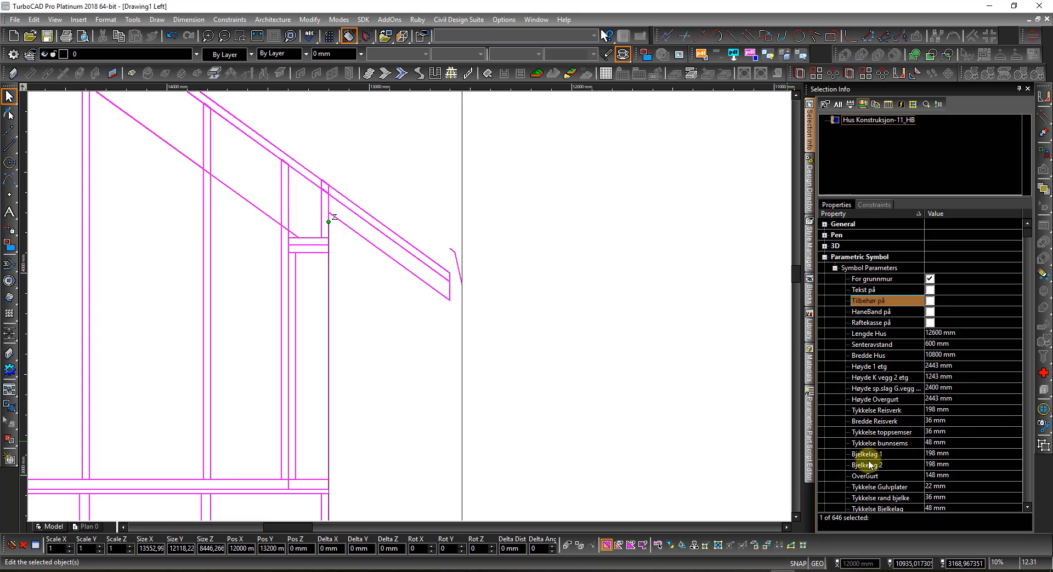
pyautogui.scroll(-3, 886, 456)
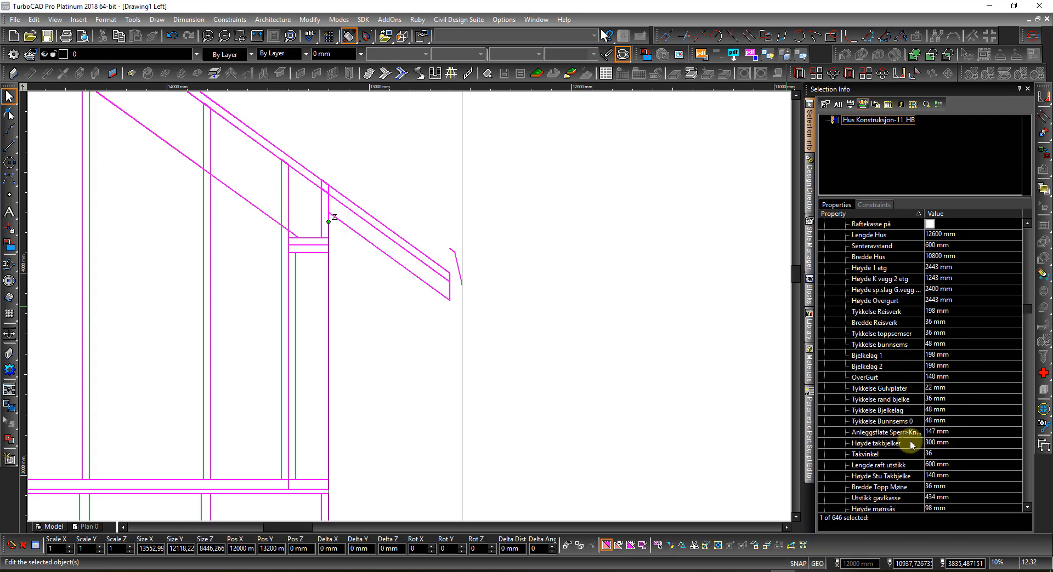
pyautogui.scroll(-4, 886, 440)
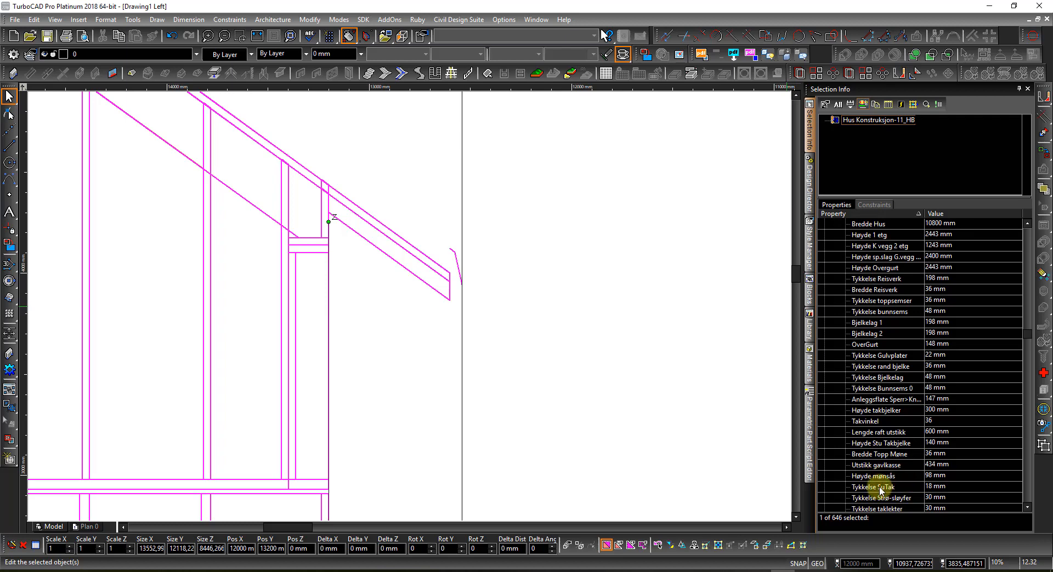
pyautogui.scroll(-2, 880, 490)
pyautogui.scroll(-2, 887, 454)
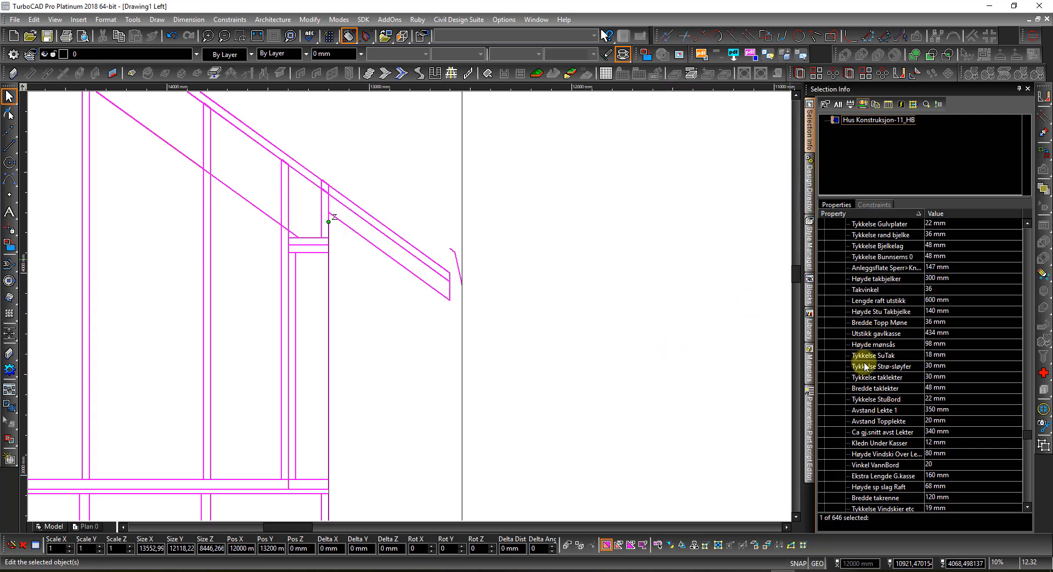
pyautogui.scroll(-1, 859, 362)
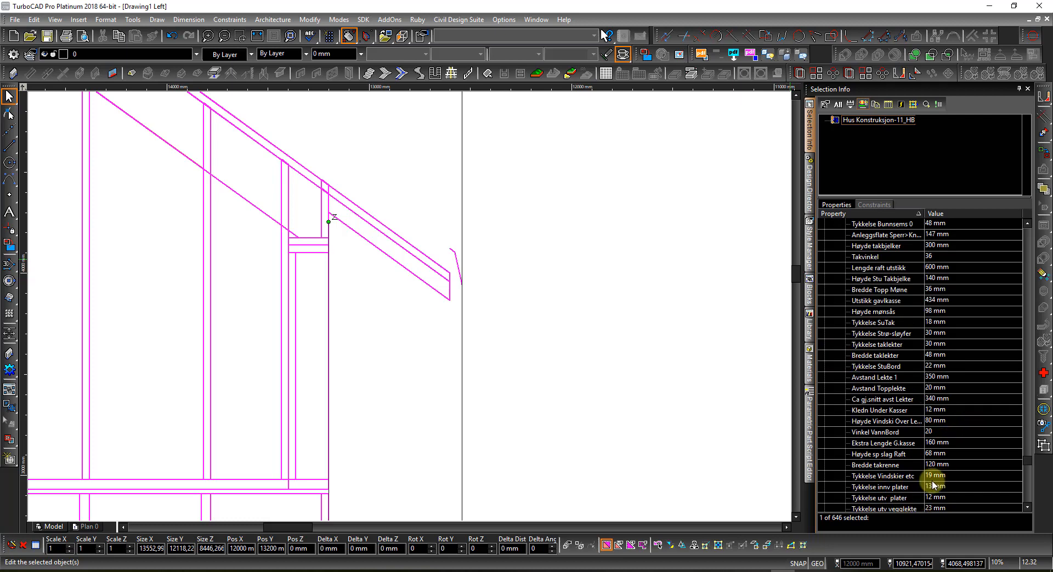
pyautogui.scroll(-2, 905, 483)
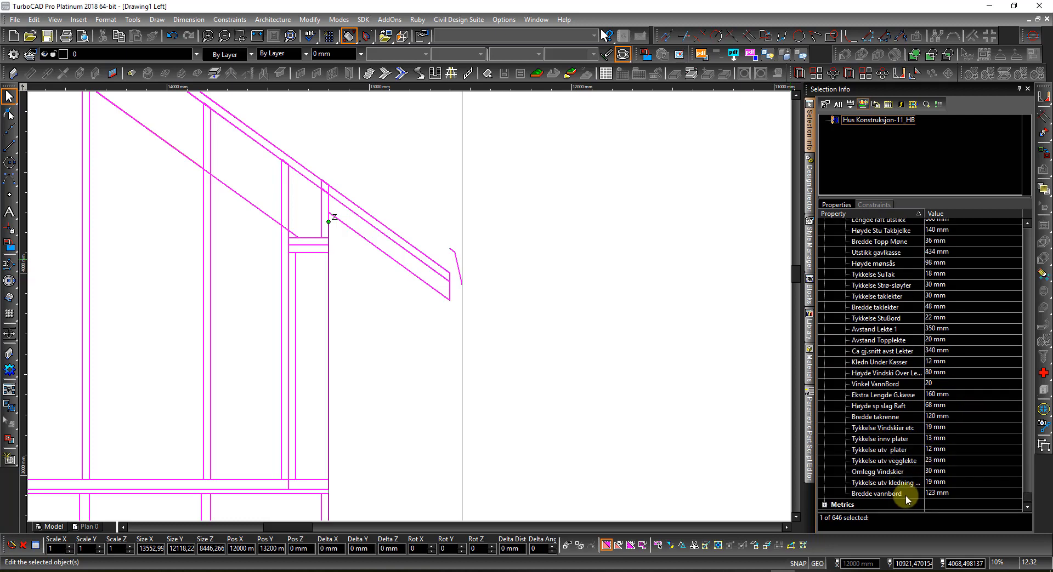
pyautogui.scroll(7, 887, 450)
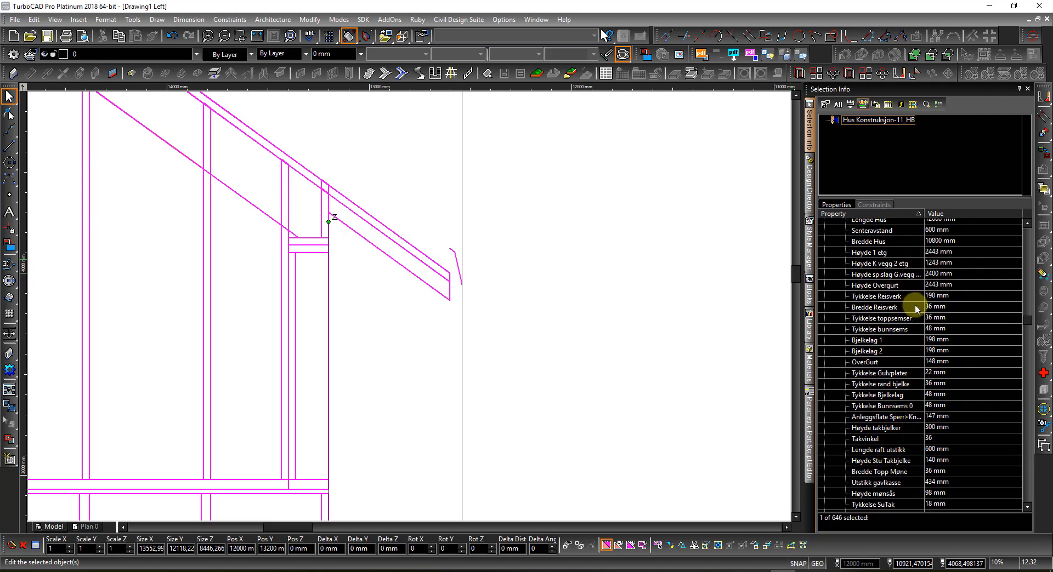
pyautogui.scroll(1, 908, 284)
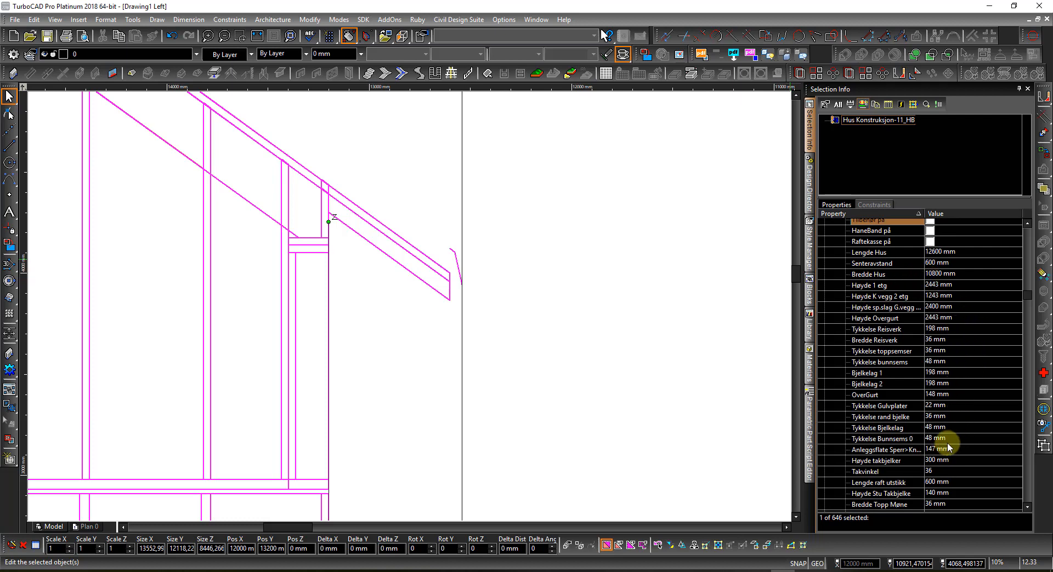
pyautogui.scroll(-1, 959, 450)
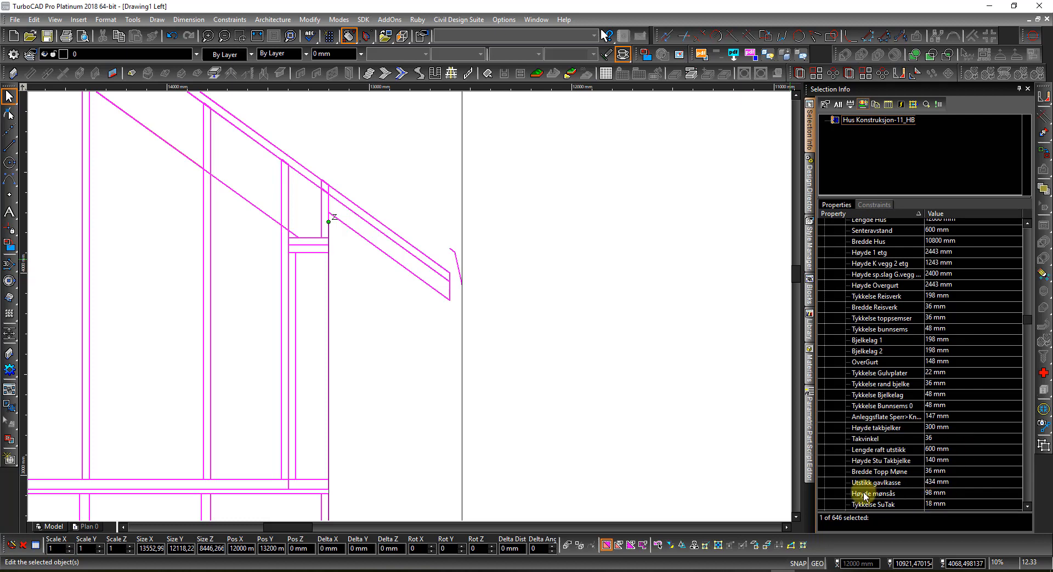
# Step: Set the Høyde mønsås ridge beam height to 123 mm
pyautogui.click(954, 494)
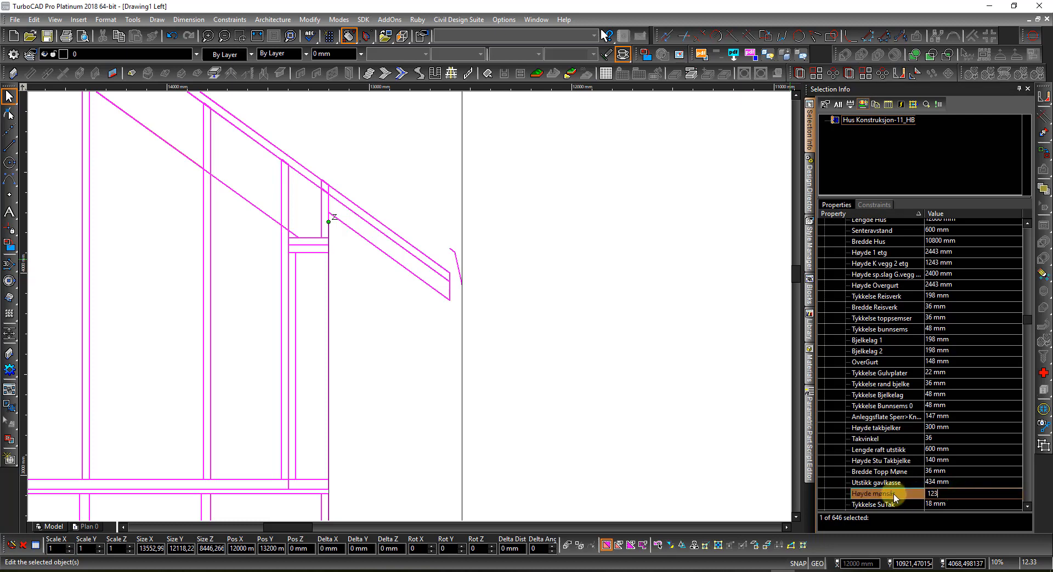
pyautogui.write('123')
pyautogui.press('Return')
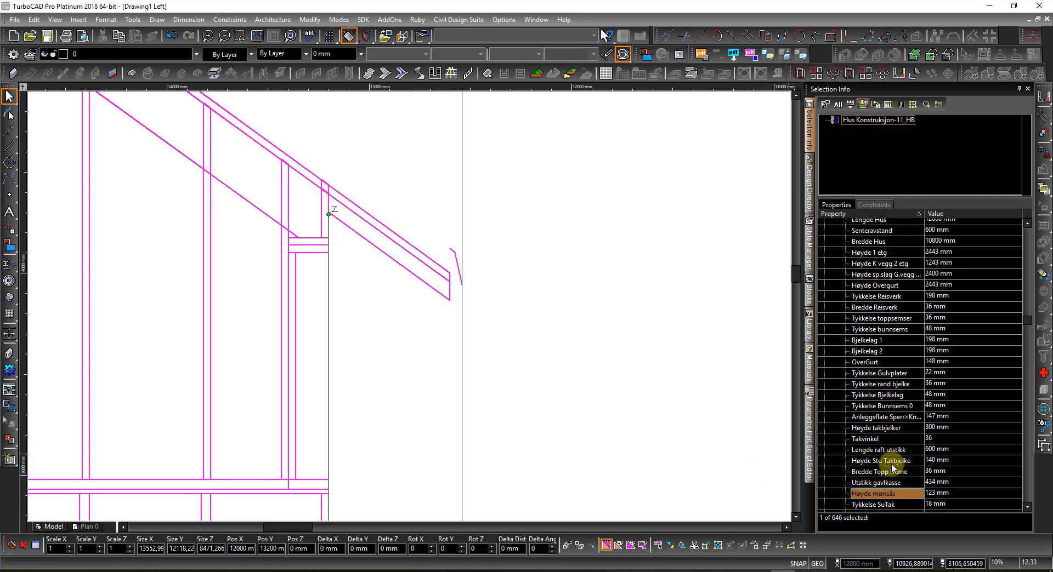
pyautogui.scroll(-3, 902, 466)
pyautogui.scroll(-3, 893, 466)
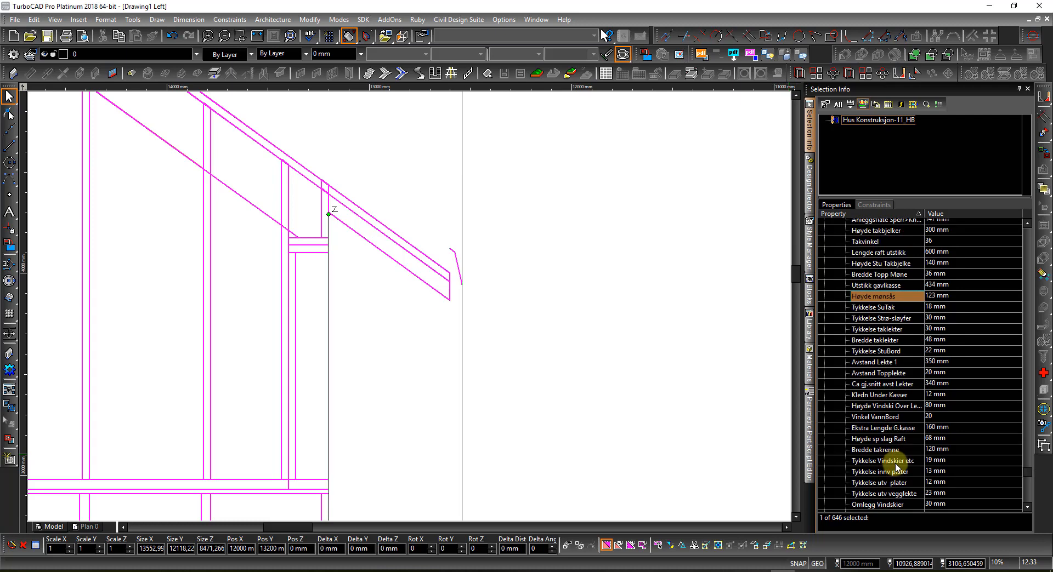
pyautogui.scroll(-1, 888, 455)
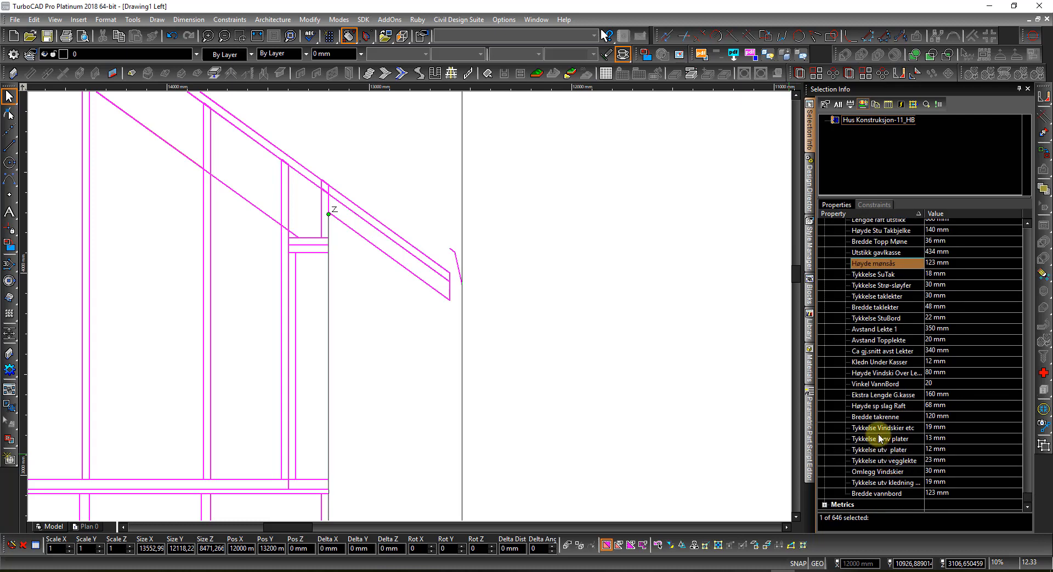
# Step: Start a parallel dimension between the orange and blue rafter lines, then cancel it
pyautogui.click(556, 370)
pyautogui.rightClick(395, 323)
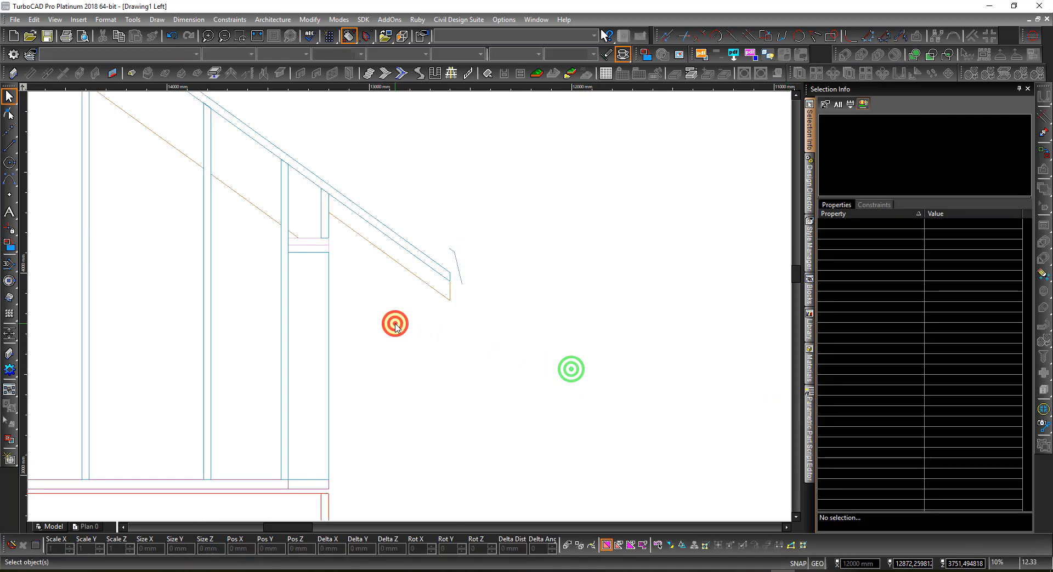
pyautogui.click(419, 255)
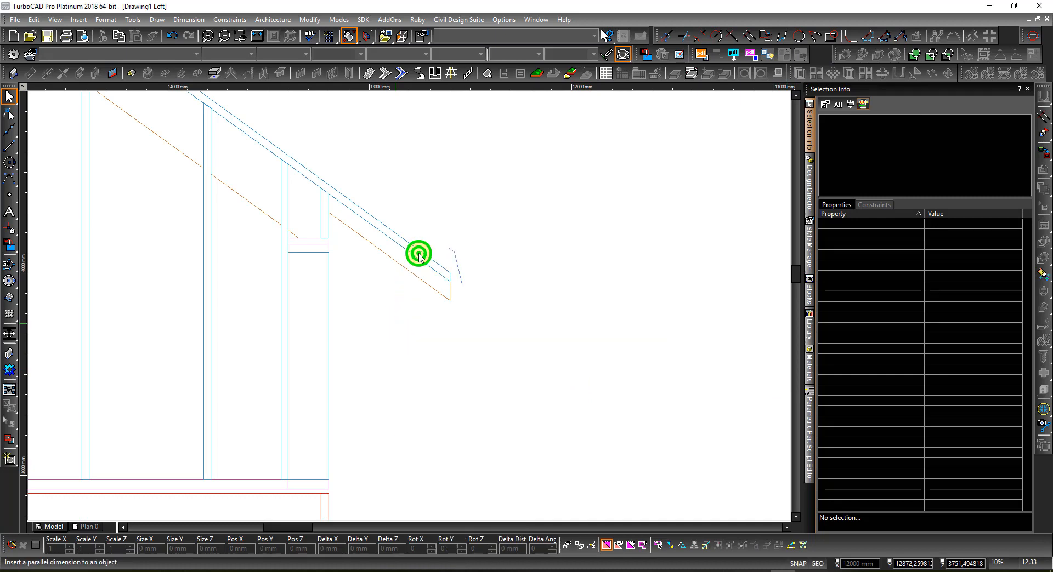
pyautogui.rightClick(439, 234)
pyautogui.click(555, 228)
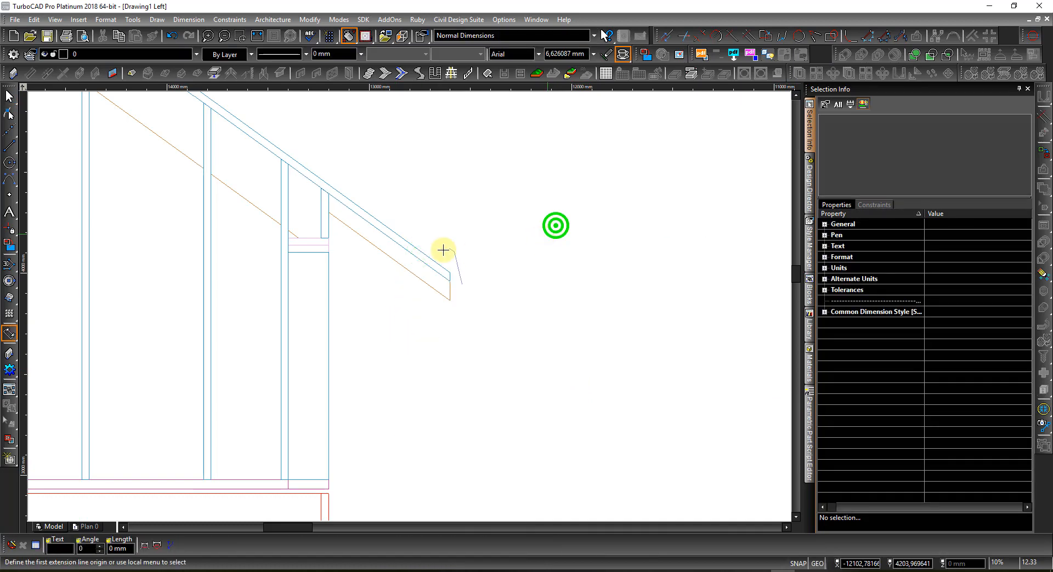
pyautogui.click(385, 252)
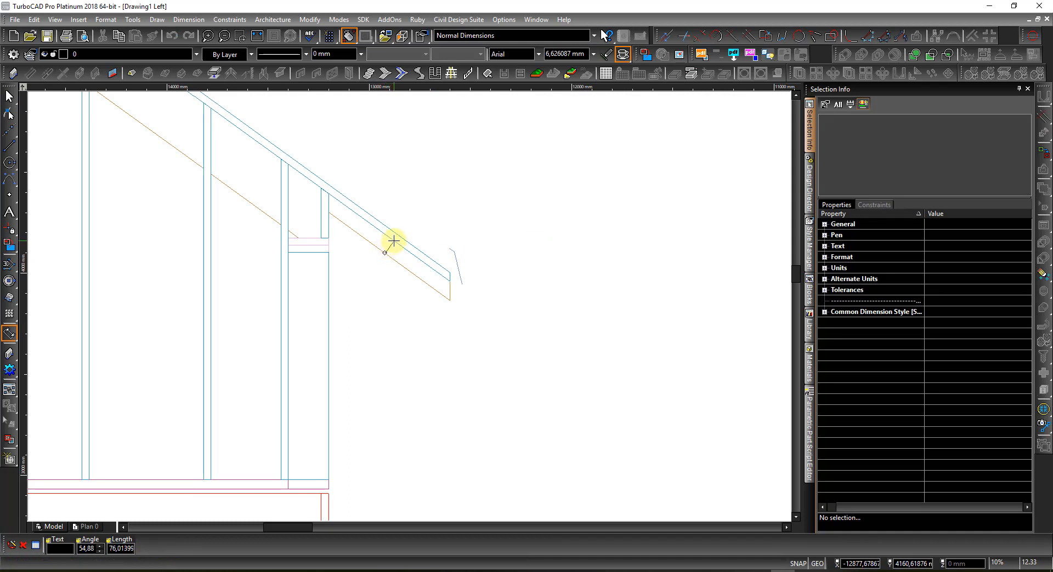
pyautogui.click(393, 242)
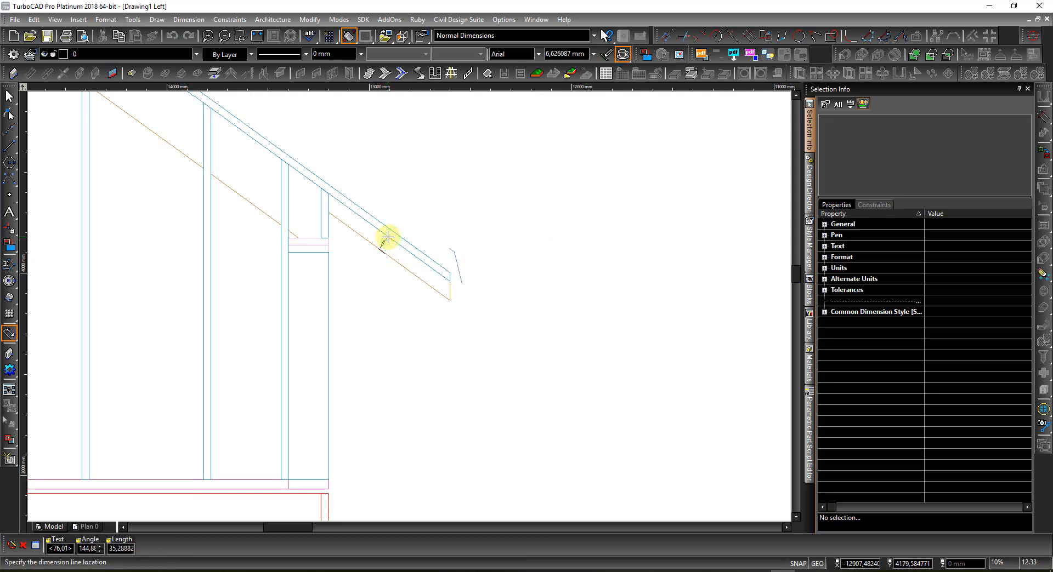
pyautogui.scroll(3, 387, 237)
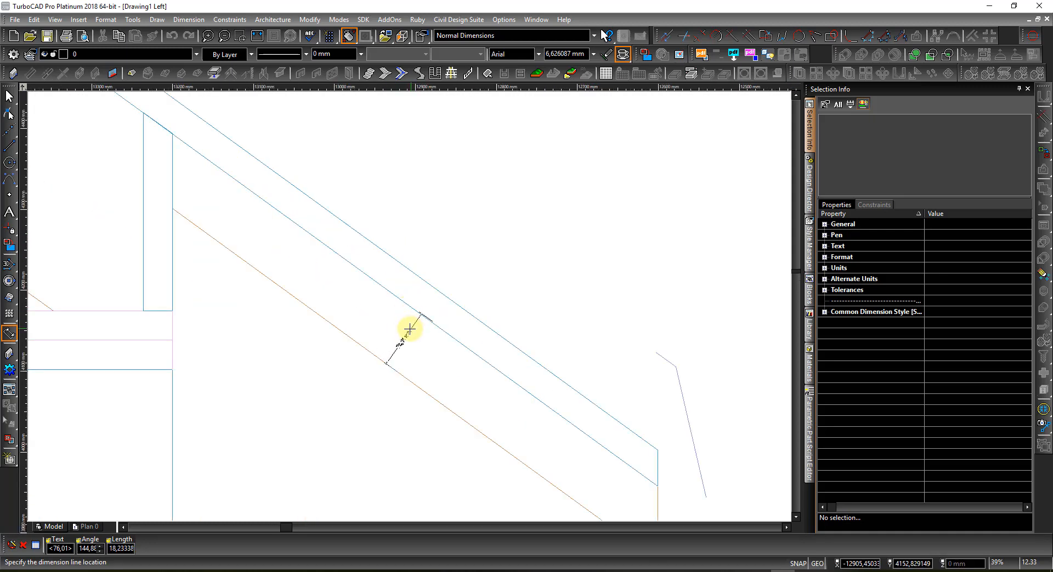
pyautogui.press('Escape')
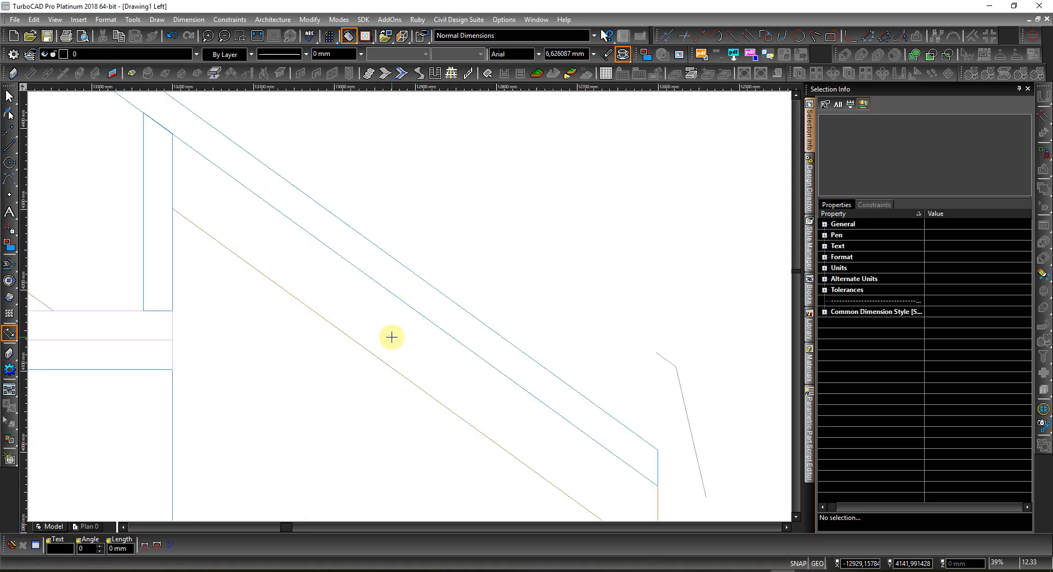
pyautogui.press('Escape')
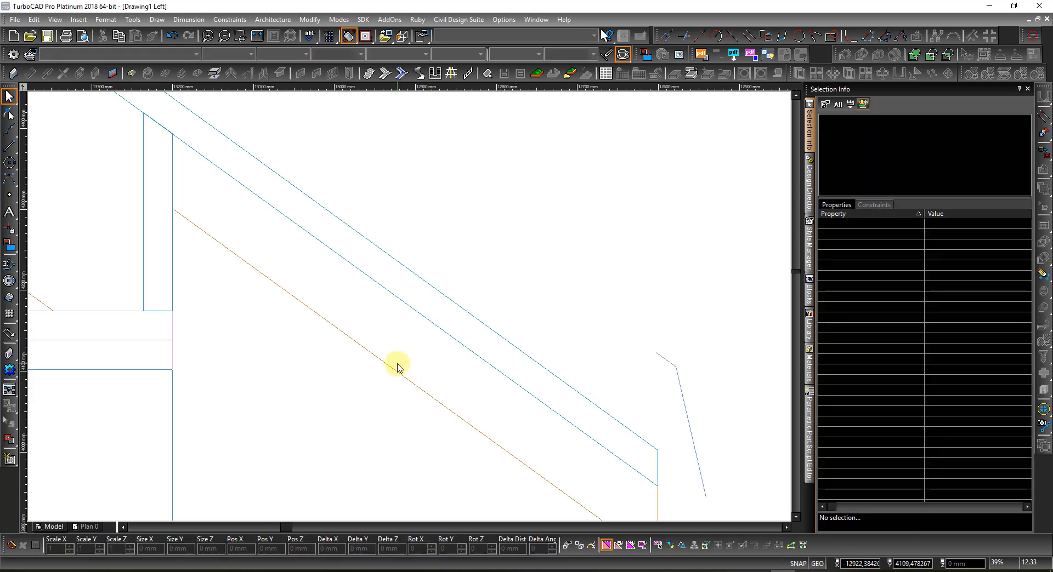
# Step: Try an orthogonal rafter dimension, cancel it, and select the house framing symbol
pyautogui.rightClick(365, 379)
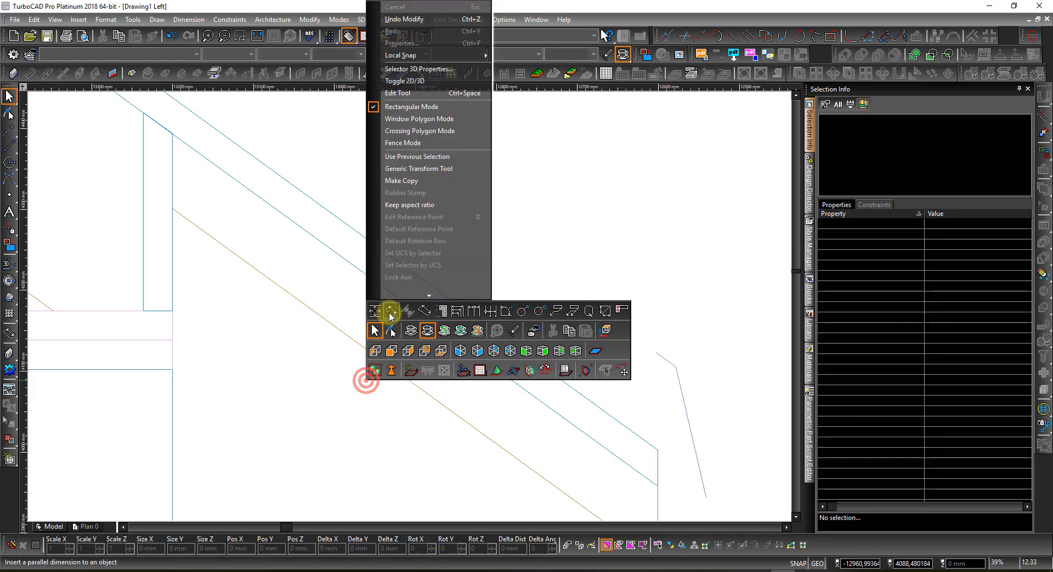
pyautogui.click(375, 312)
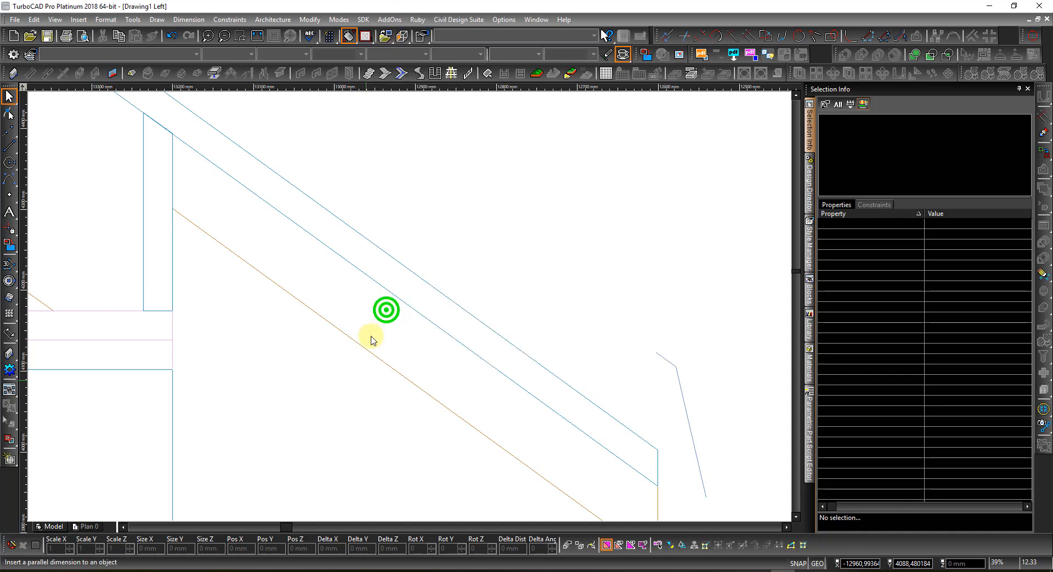
pyautogui.click(366, 350)
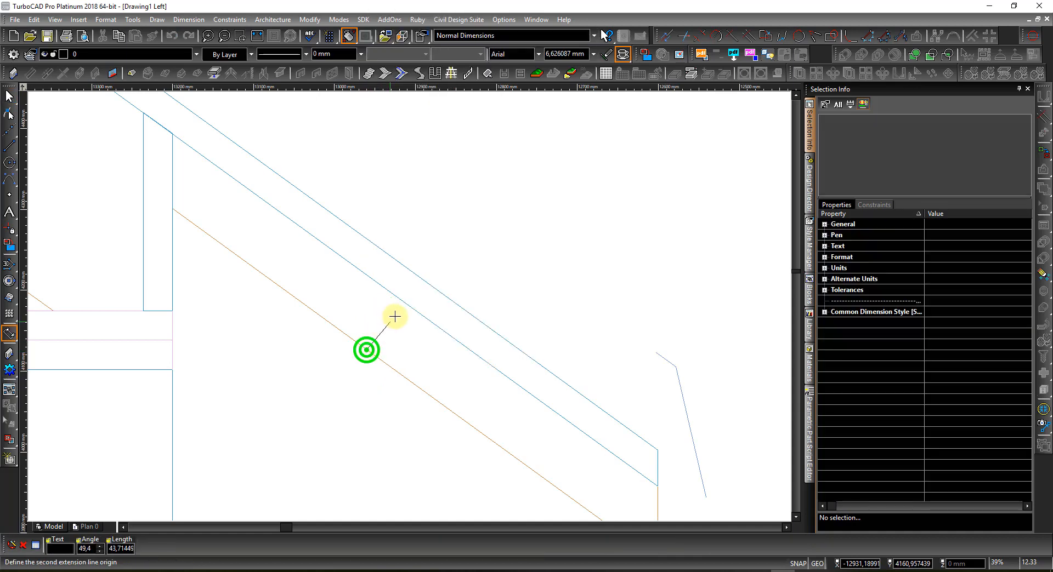
pyautogui.click(423, 280)
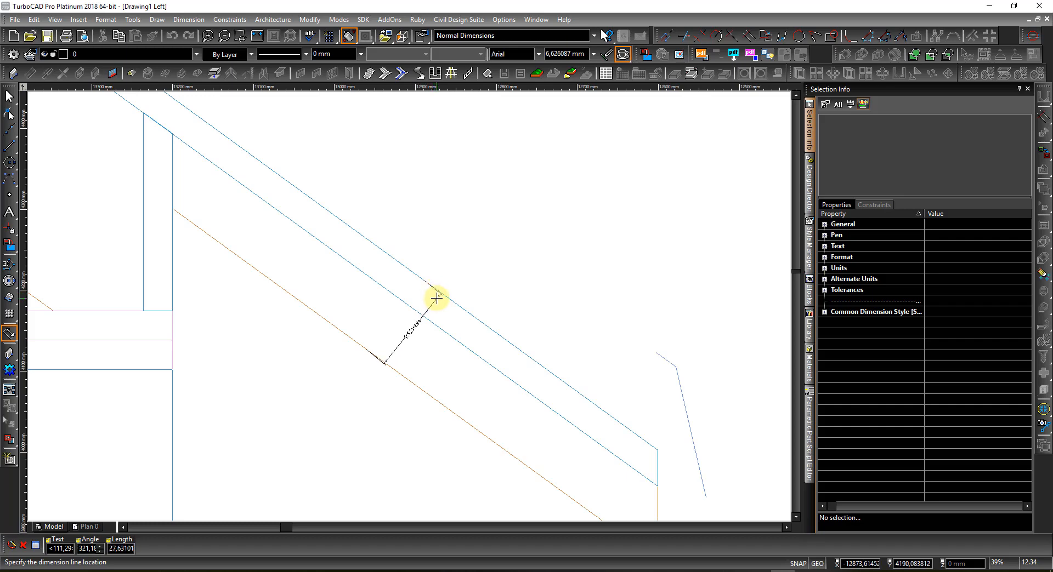
pyautogui.press('Escape')
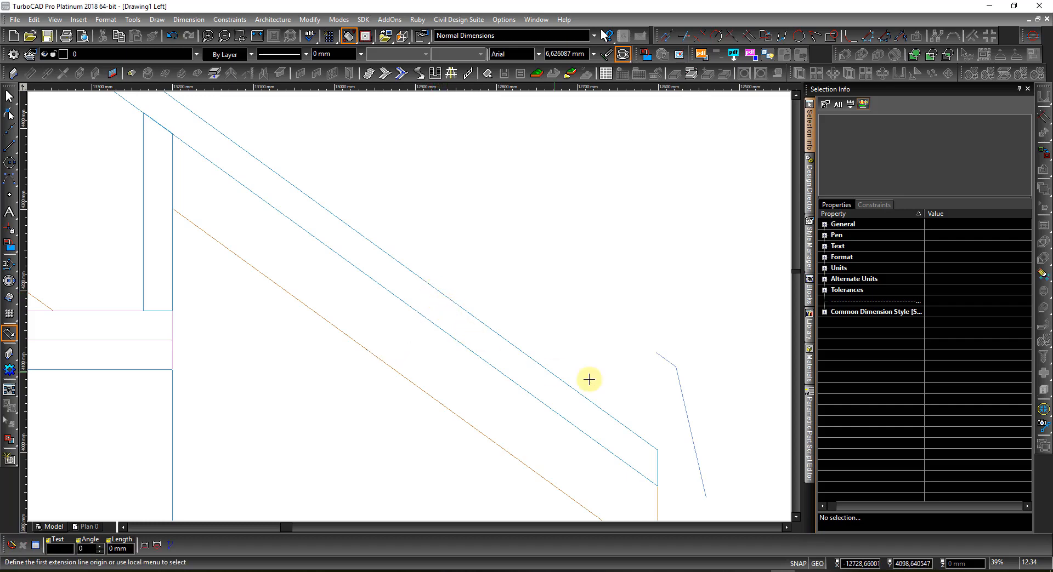
pyautogui.press('Escape')
pyautogui.click(598, 409)
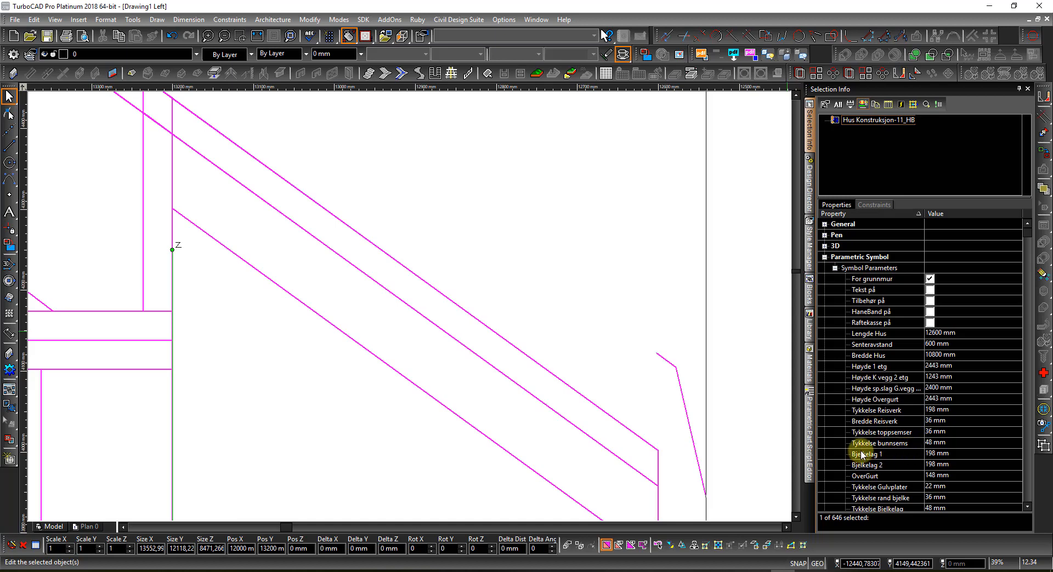
# Step: Change the house symbol's Høyde mønsås back to 98 mm
pyautogui.scroll(-2, 914, 477)
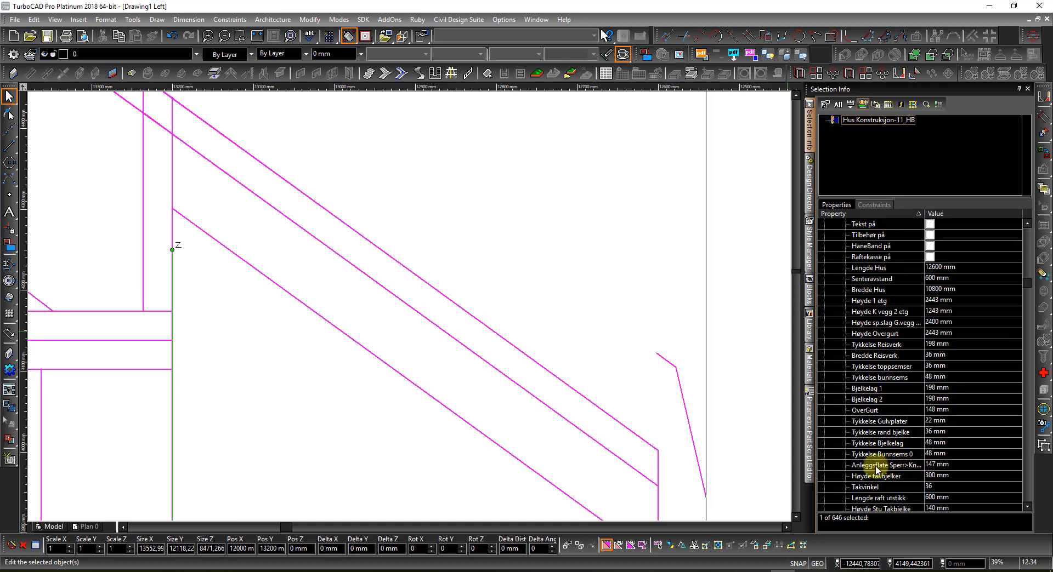
pyautogui.scroll(-1, 876, 469)
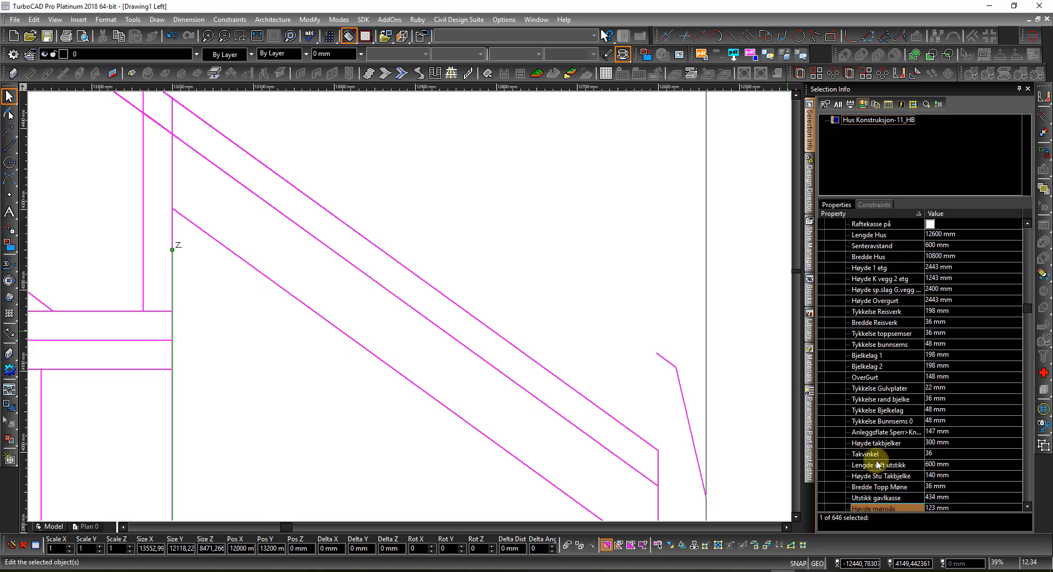
pyautogui.scroll(-3, 894, 462)
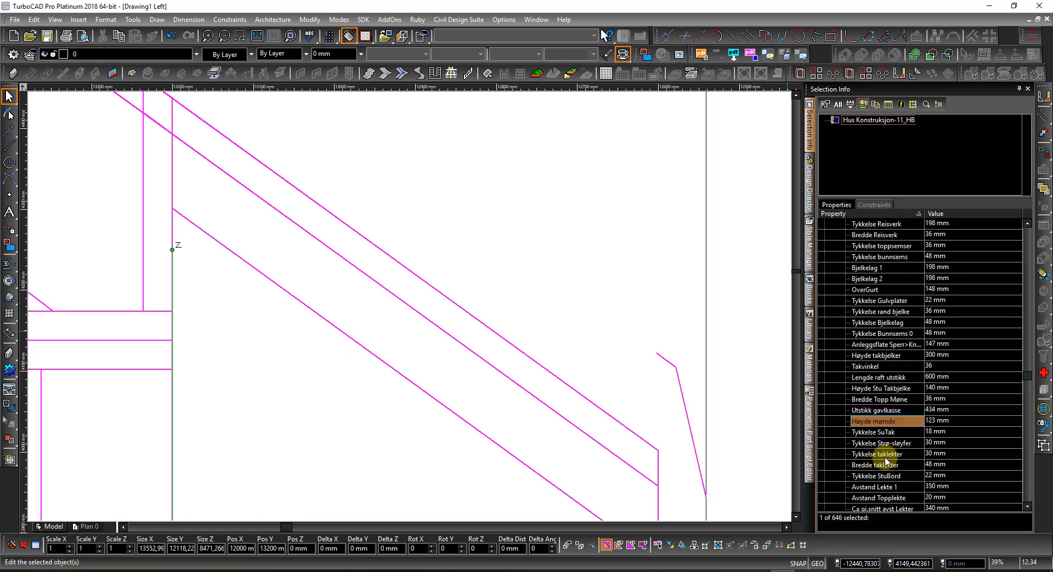
pyautogui.scroll(-2, 887, 463)
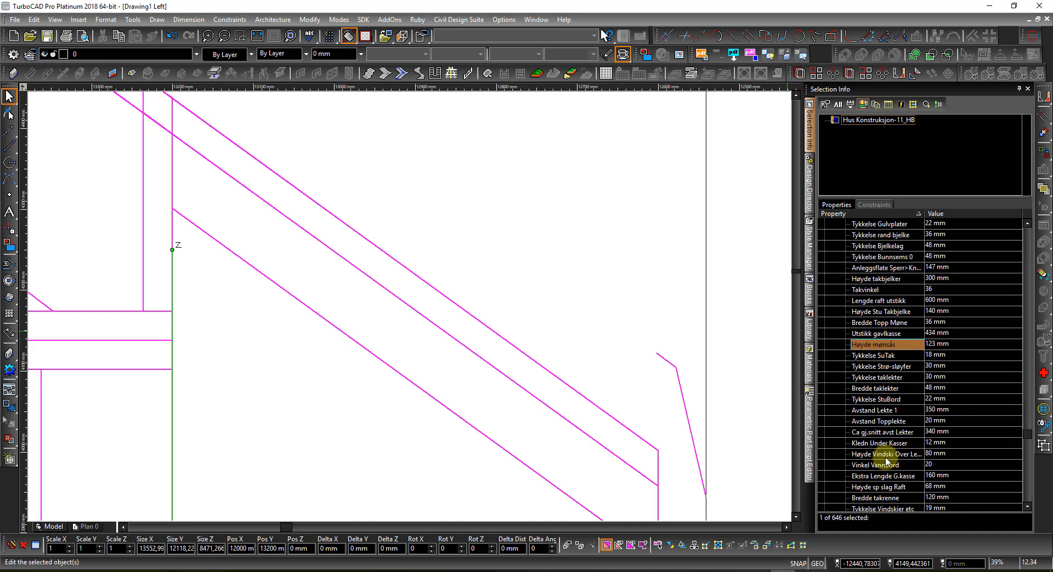
pyautogui.scroll(-2, 887, 462)
pyautogui.scroll(-1, 887, 462)
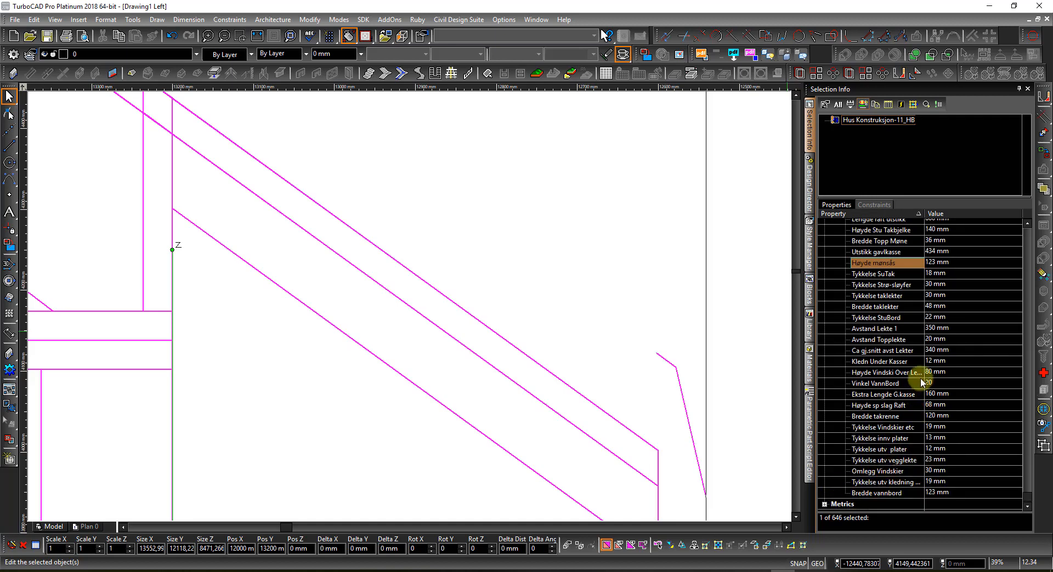
pyautogui.click(965, 264)
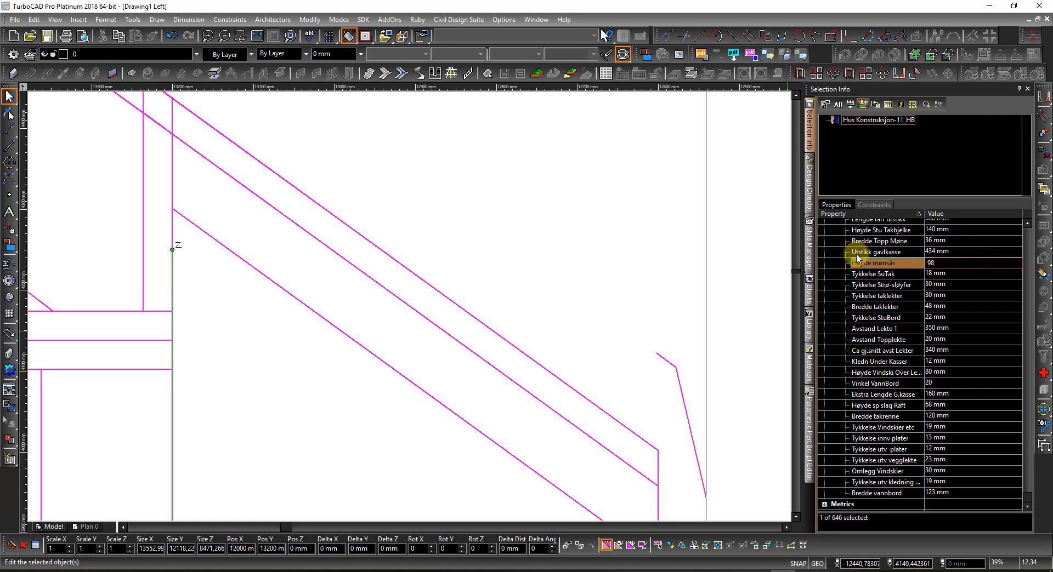
pyautogui.press('Return')
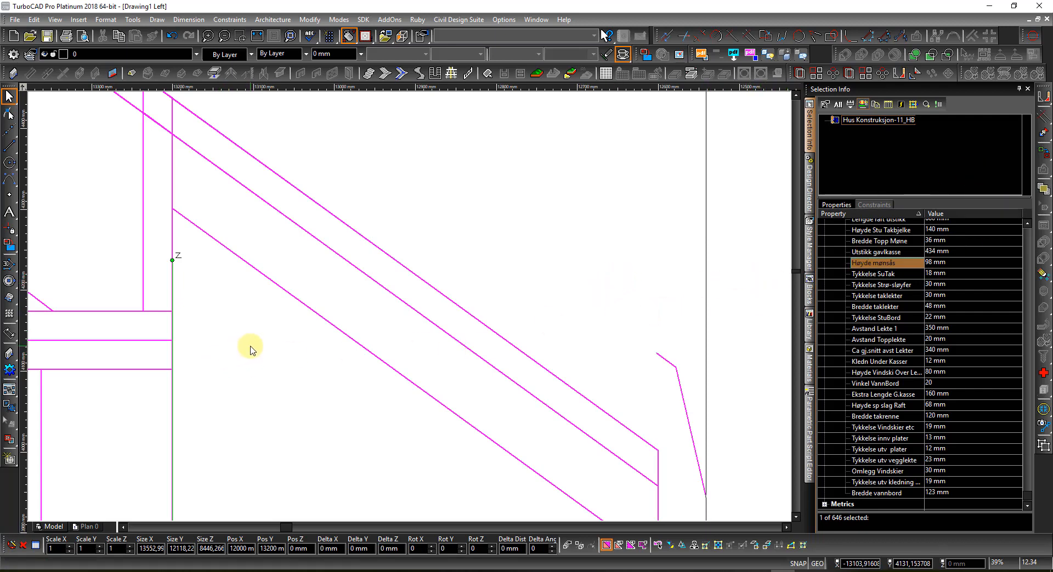
# Step: Raise the Høyde sp.slag G.vegg gable wall height from 2400 mm to 2600 mm
pyautogui.scroll(-4, 242, 348)
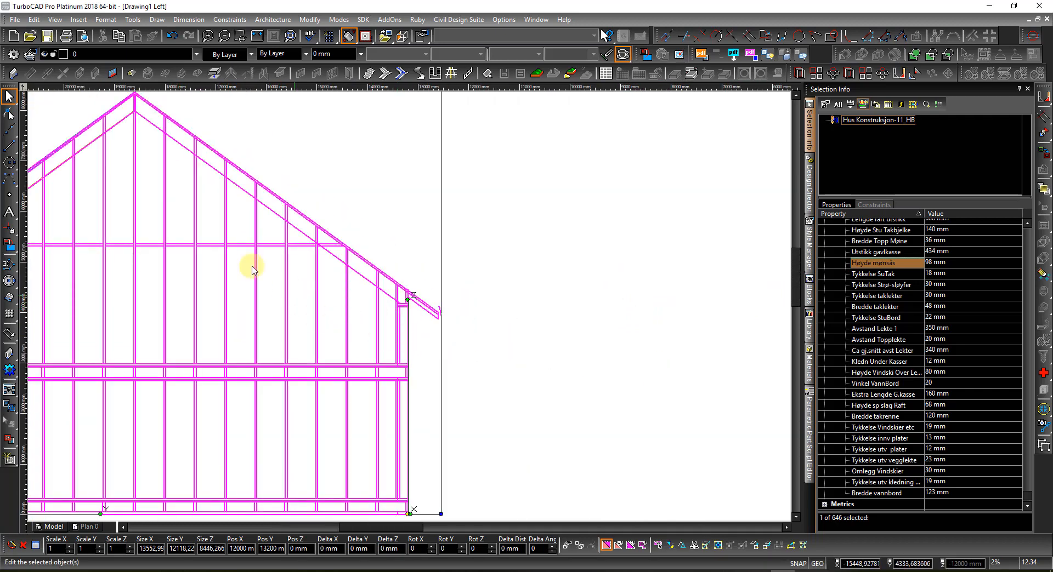
pyautogui.scroll(3, 242, 245)
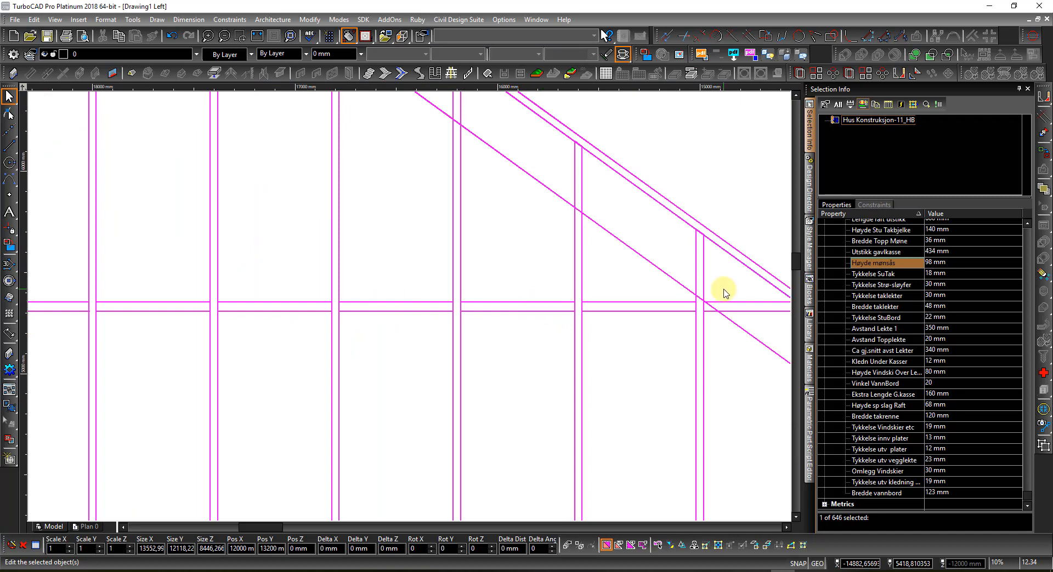
pyautogui.scroll(5, 906, 263)
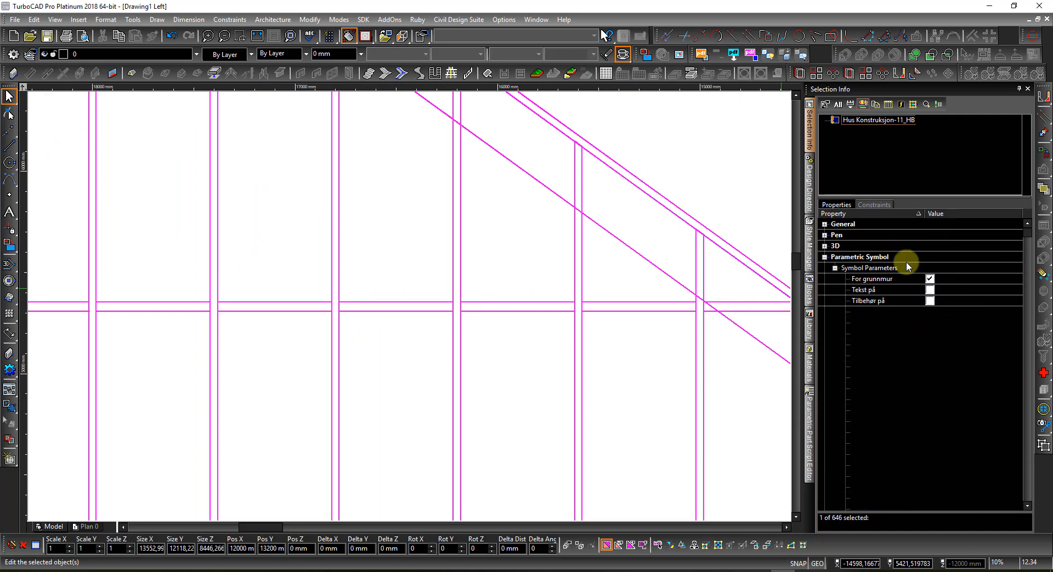
pyautogui.scroll(-3, 927, 305)
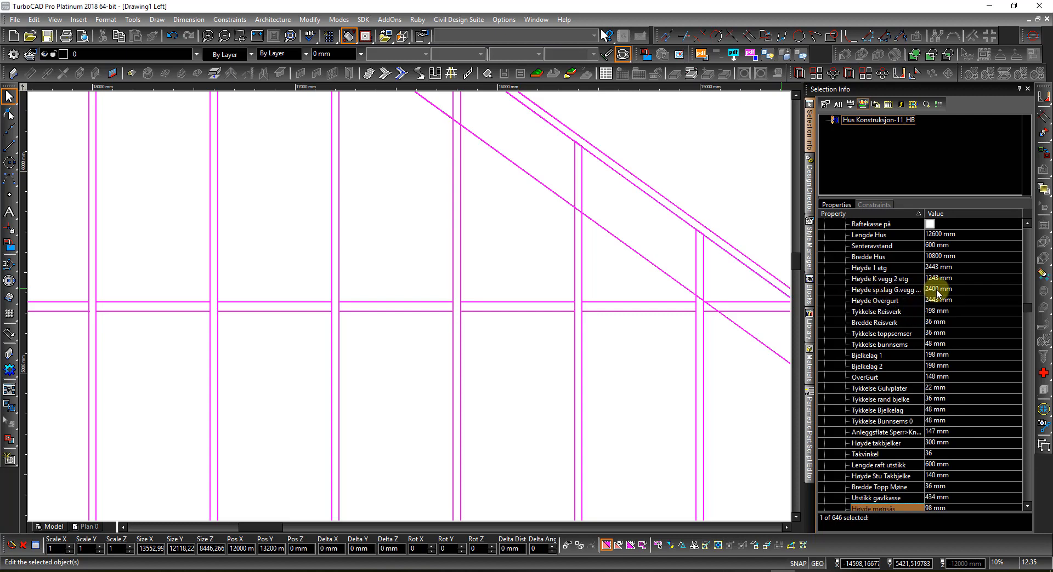
pyautogui.click(960, 290)
pyautogui.click(972, 289)
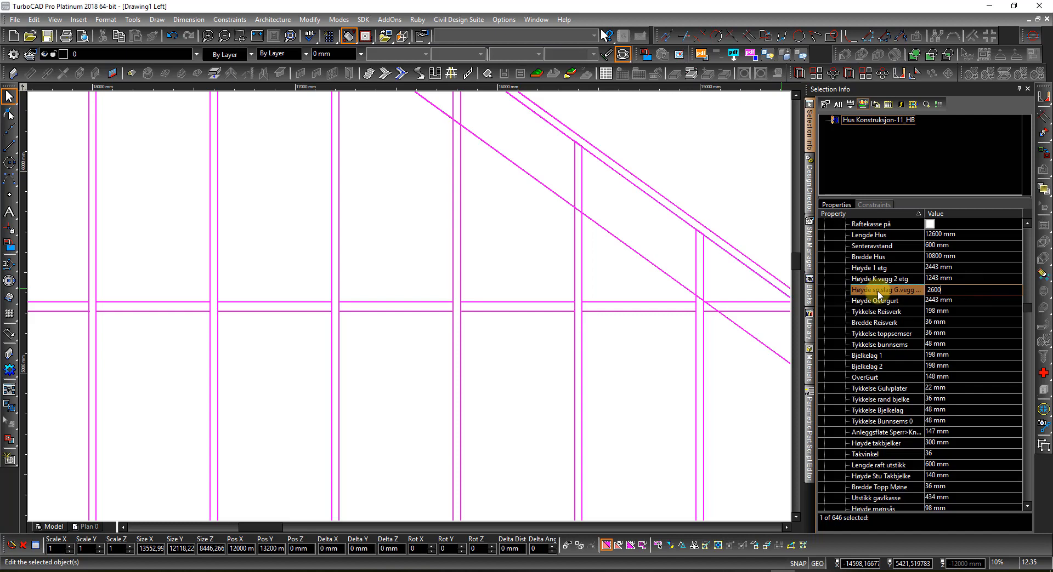
pyautogui.press('Return')
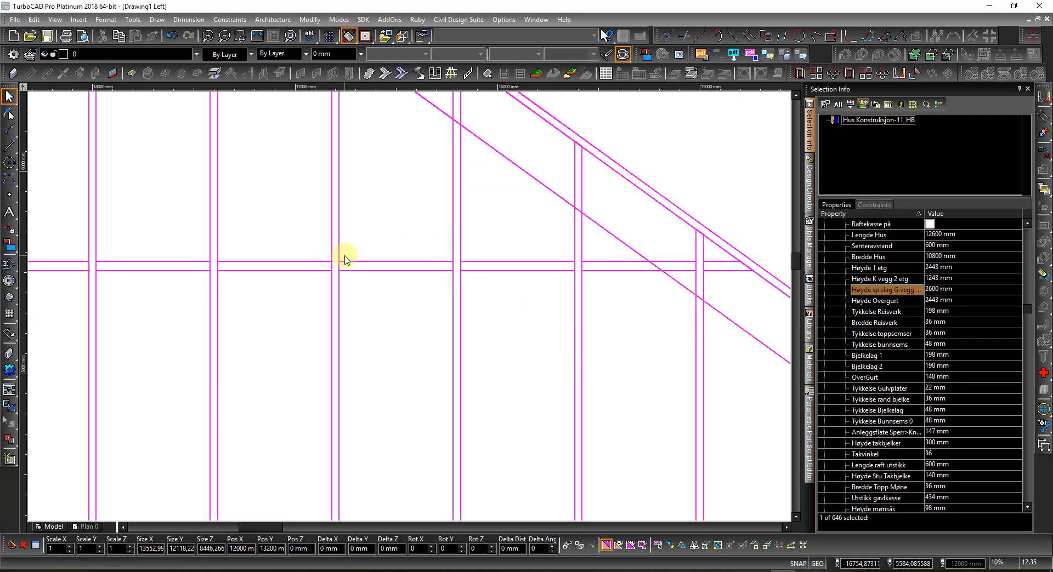
pyautogui.scroll(-5, 342, 257)
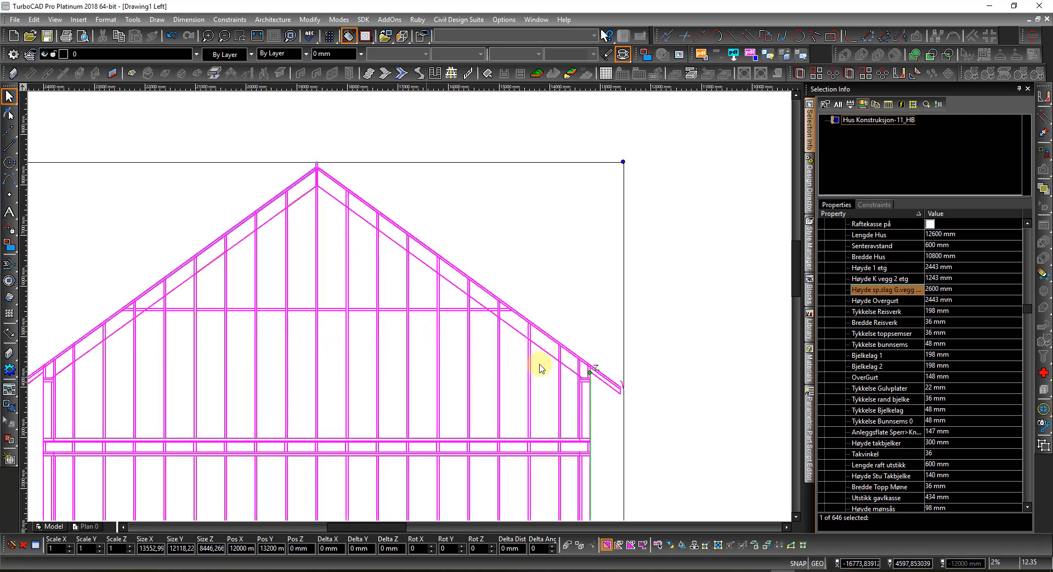
# Step: Set Senteravstand stud spacing to 300 mm and select the 1243 mm Høyde K vegg 2 etg value
pyautogui.click(965, 246)
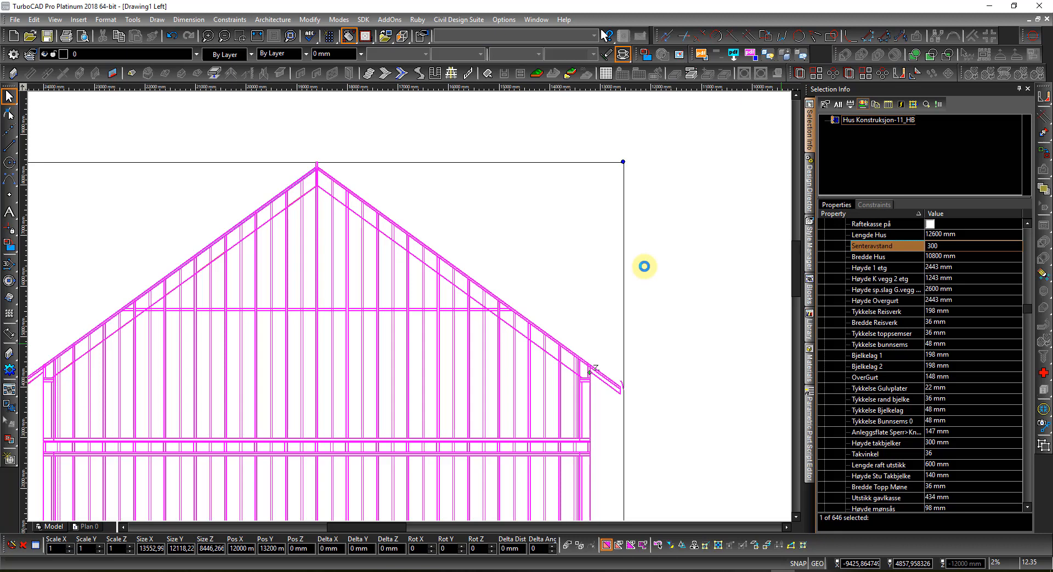
pyautogui.click(644, 267)
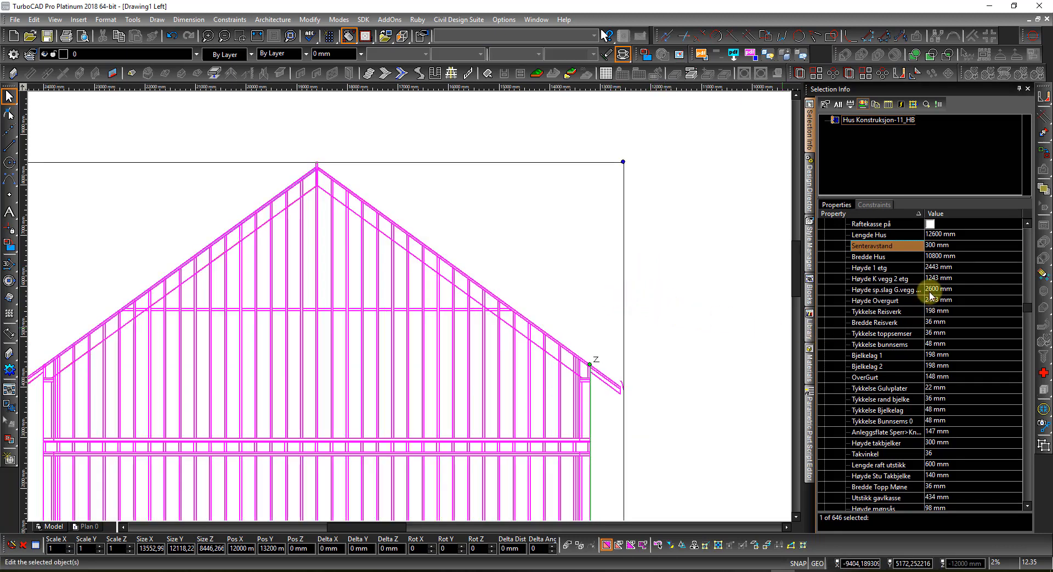
pyautogui.click(961, 281)
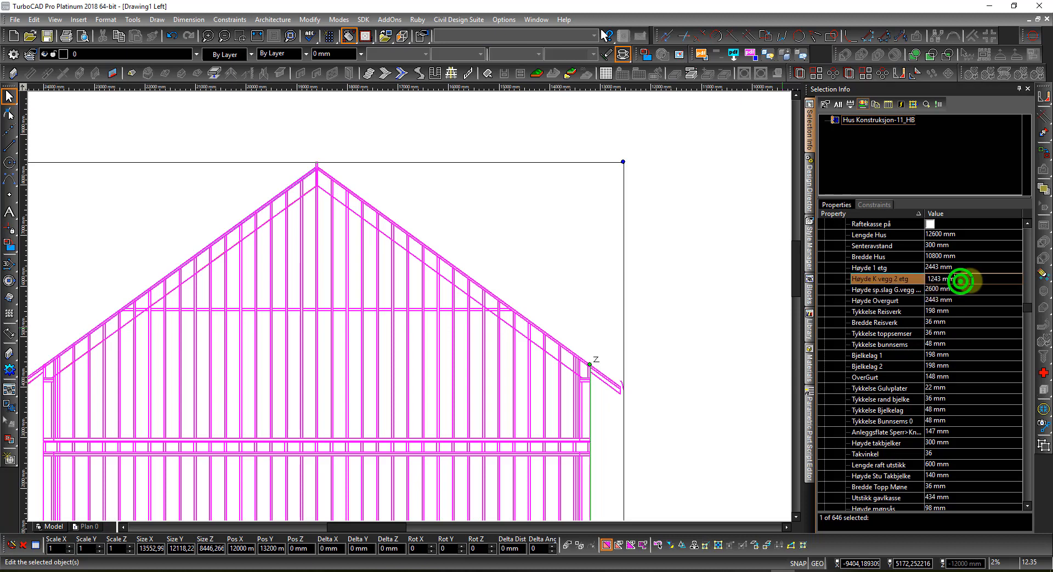
pyautogui.moveTo(969, 281); pyautogui.dragTo(879, 286)
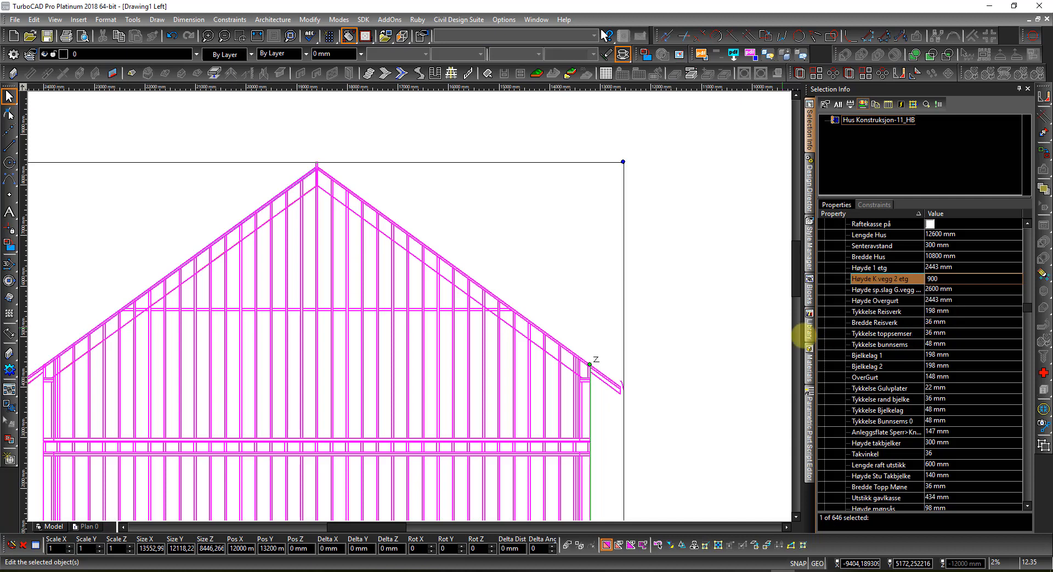
# Step: Set Høyde K vegg 2 etg to 900 mm and the Takvinkel roof angle to 32
pyautogui.press('Return')
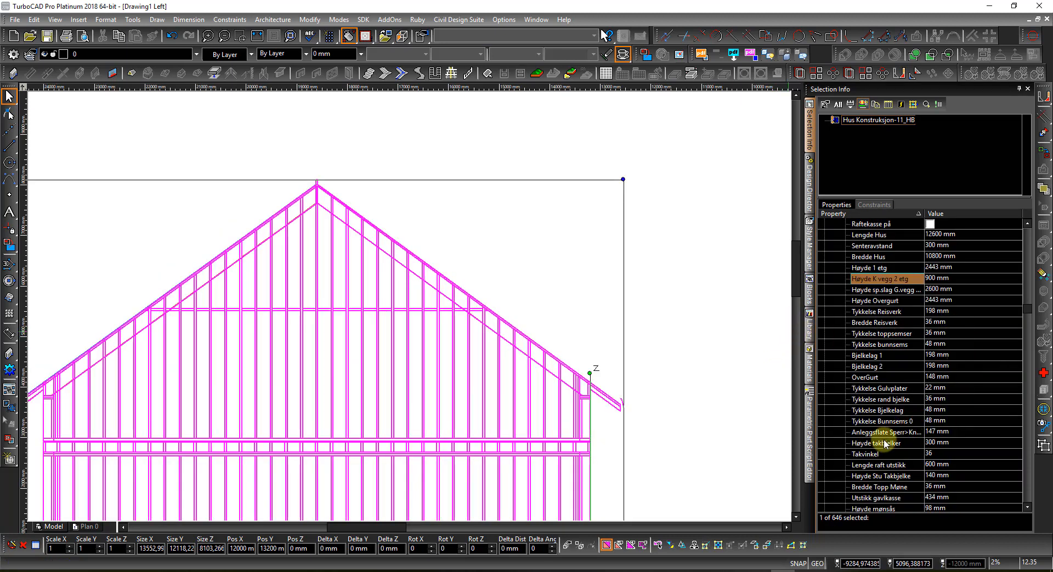
pyautogui.click(944, 455)
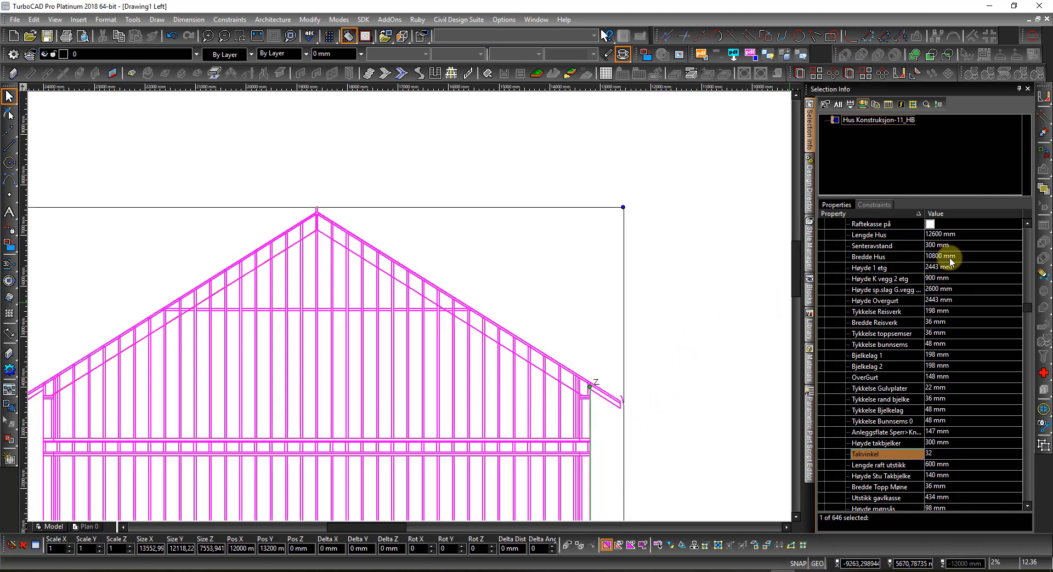
pyautogui.click(928, 225)
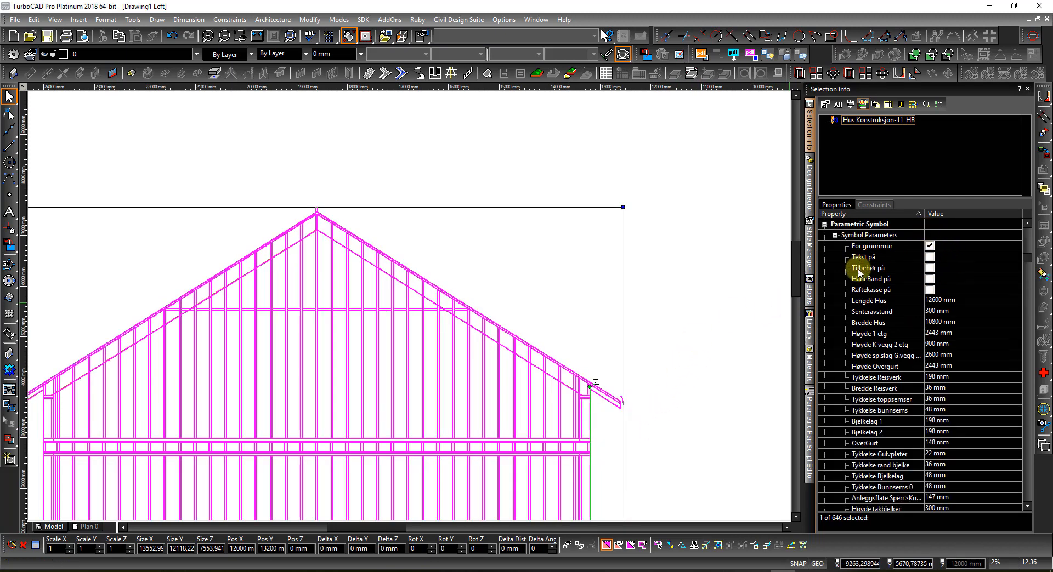
# Step: Switch Tilbehør på on and back off, then turn on the HaneBand på collar ties
pyautogui.click(929, 268)
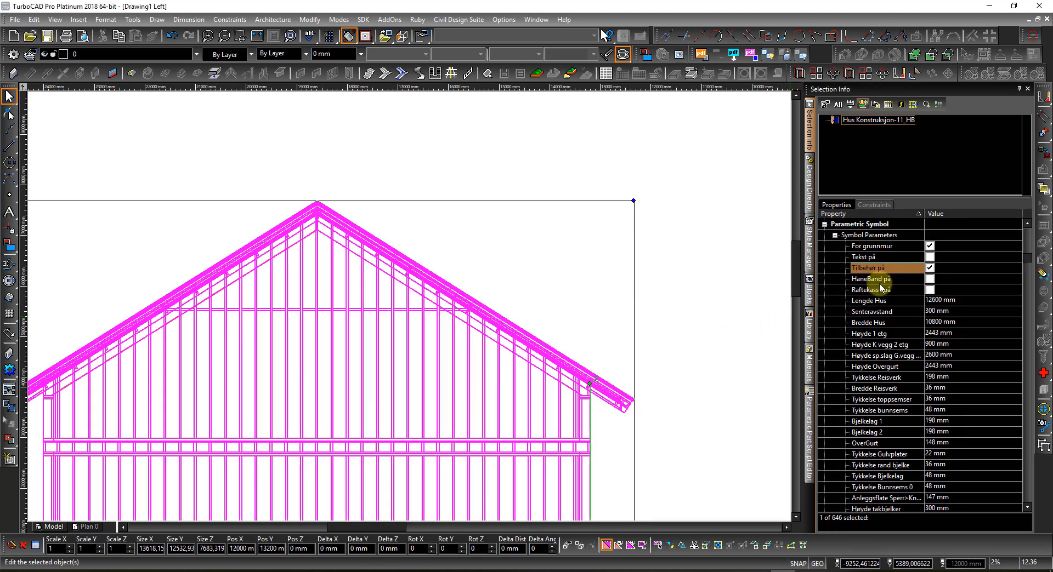
pyautogui.click(929, 268)
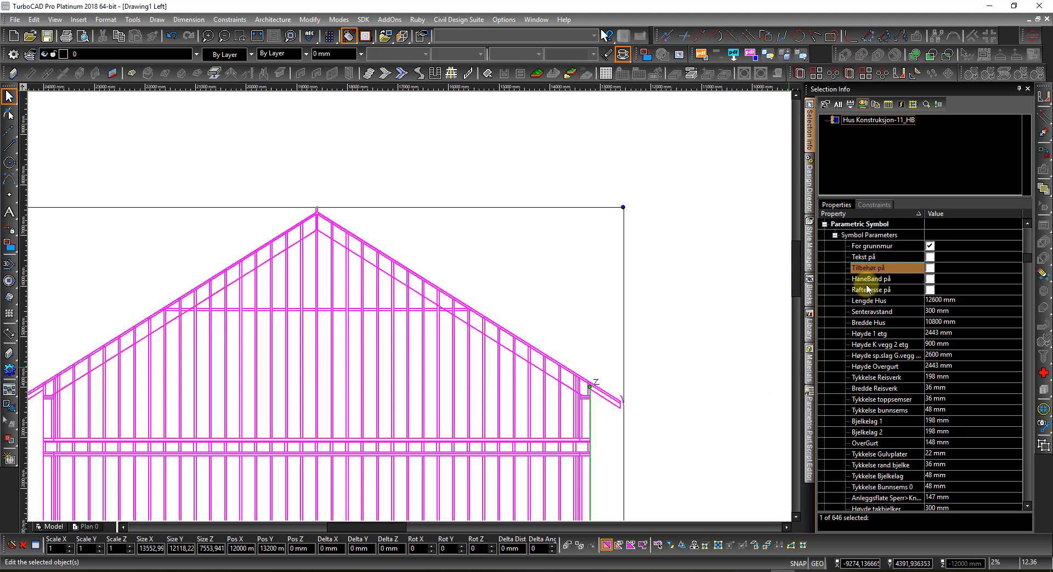
pyautogui.click(929, 280)
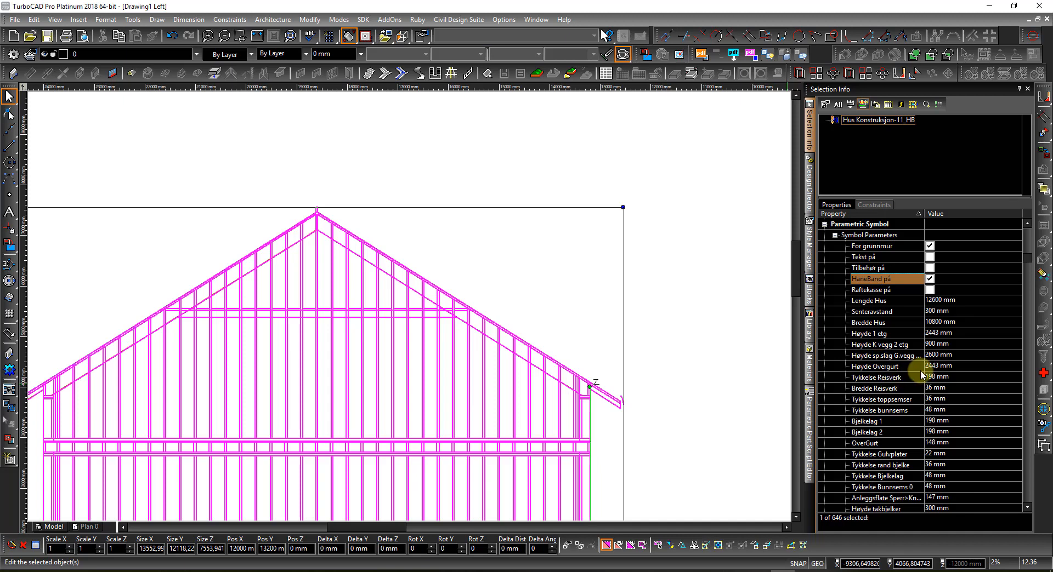
# Step: Raise Høyde Overgurt from 2443 mm to 2643 mm
pyautogui.click(954, 367)
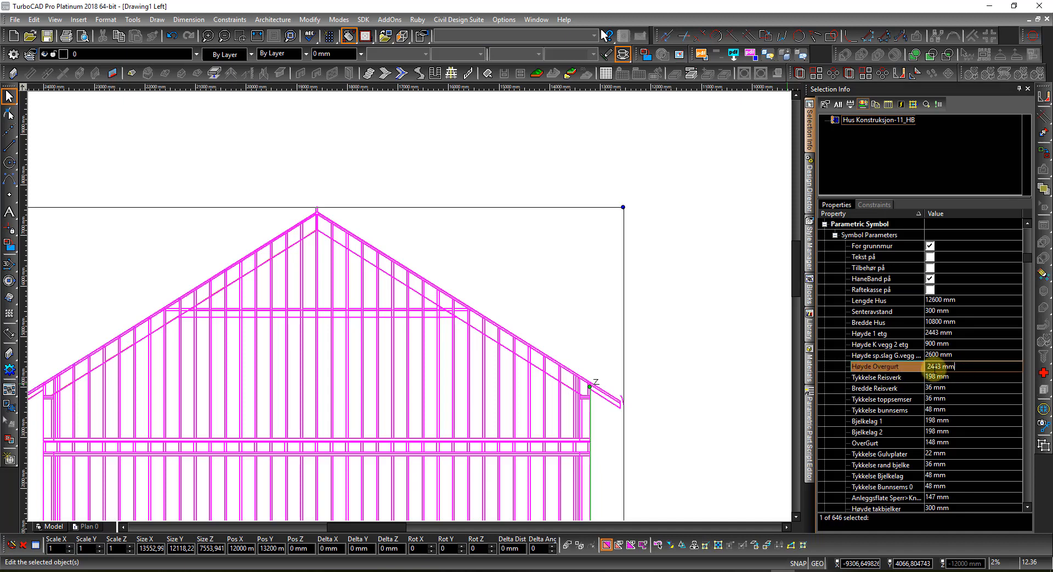
pyautogui.doubleClick(933, 367)
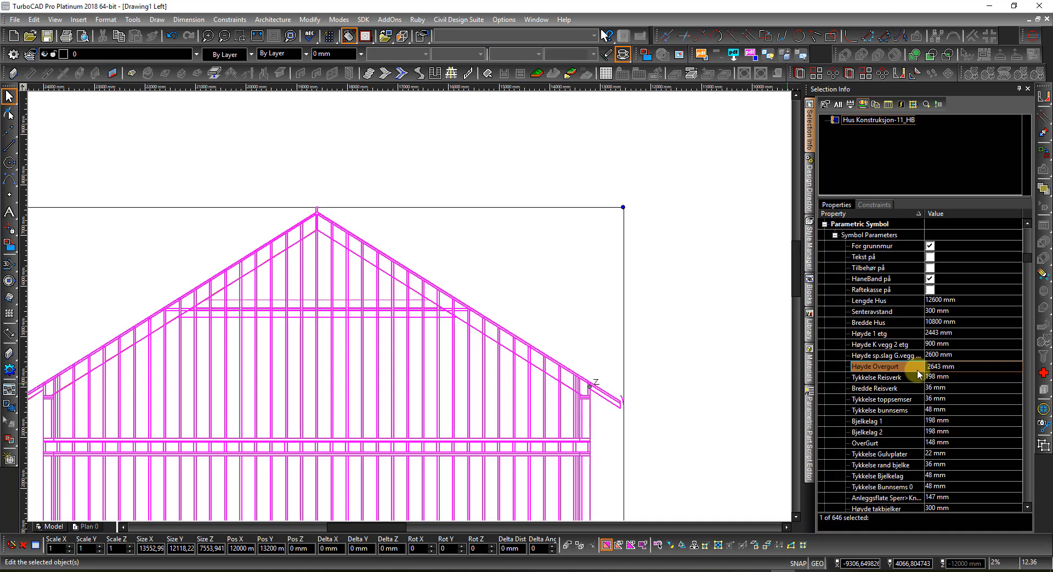
pyautogui.press('Return')
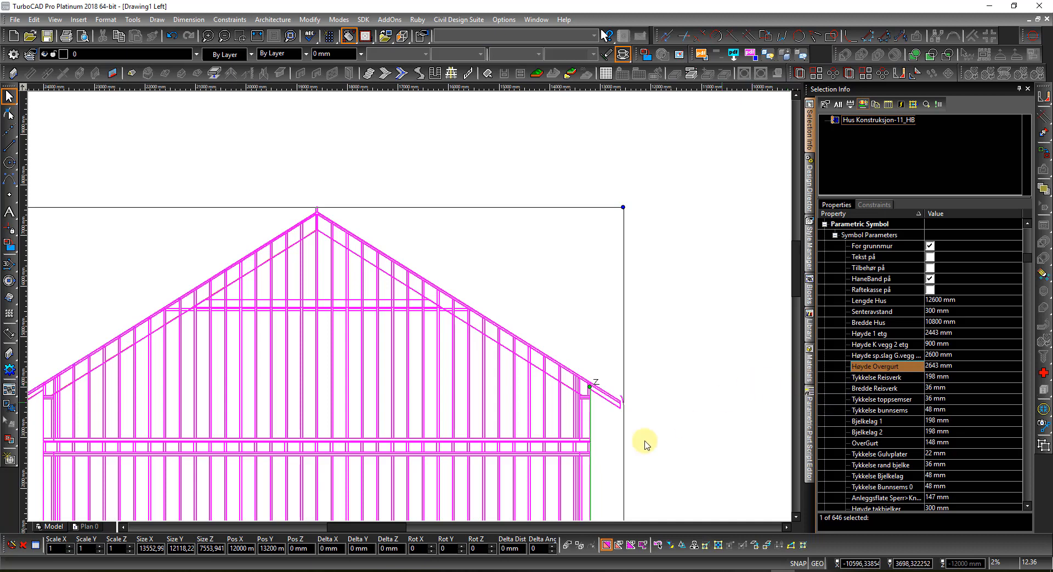
# Step: Set Bredde Reisverk to 48 mm and change Bjelkelag 2 from 198 mm to 223 mm
pyautogui.scroll(3, 409, 306)
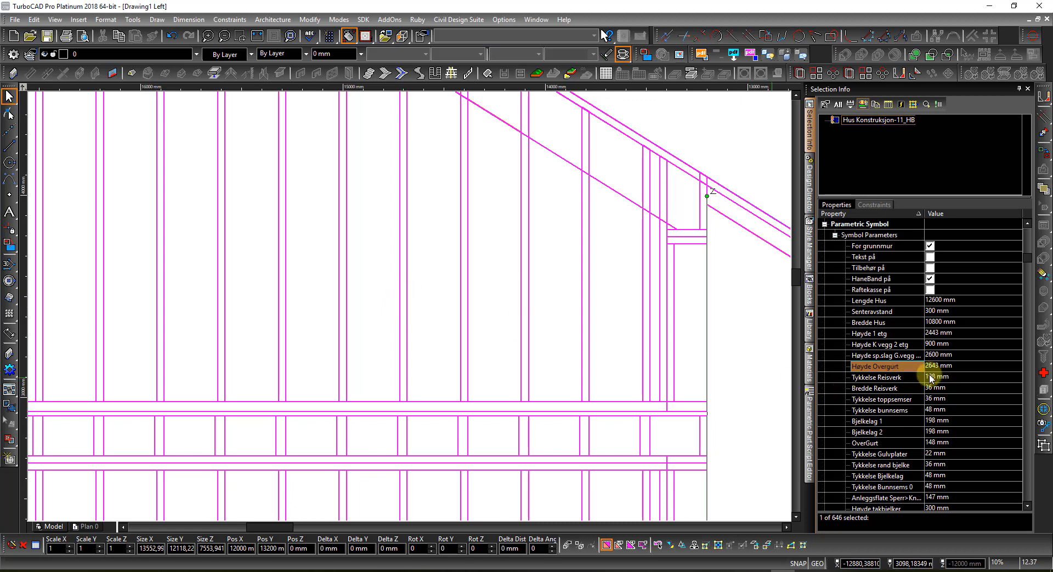
pyautogui.click(968, 388)
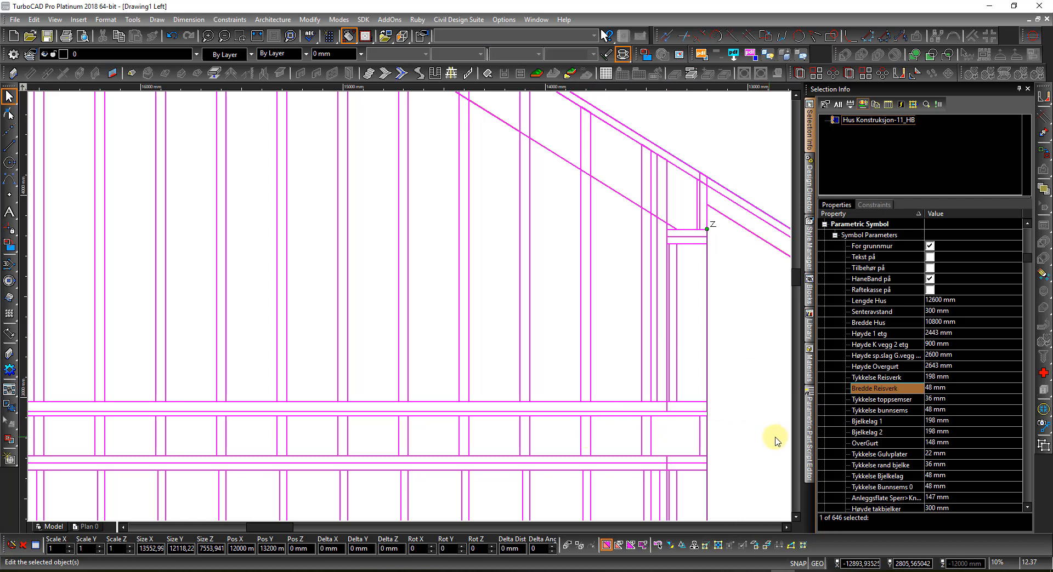
pyautogui.click(960, 431)
pyautogui.doubleClick(960, 432)
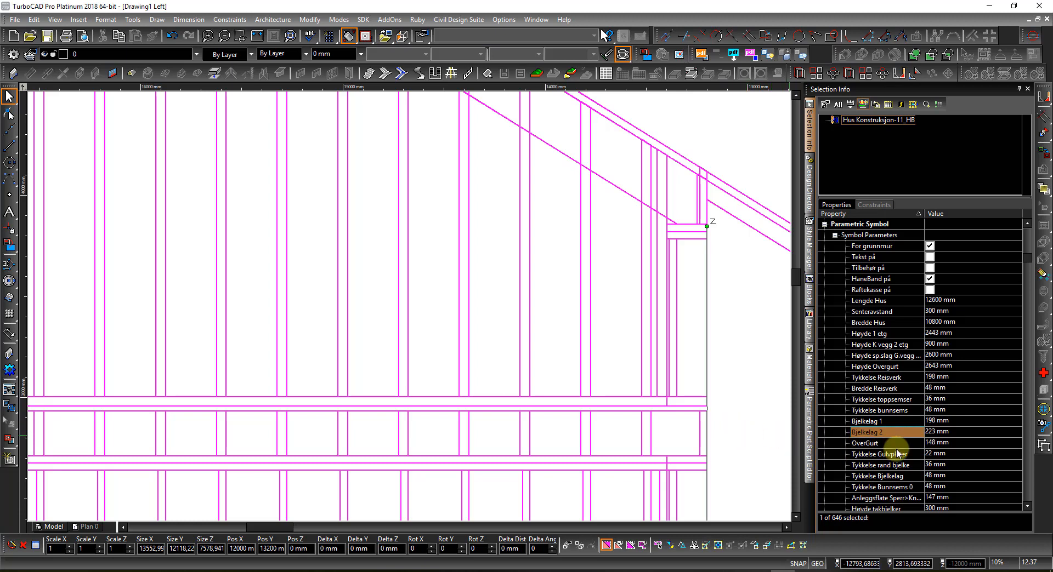
# Step: Change Tykkelse Gulvplater from 22 mm to 50 mm and Tykkelse toppsemser to 60 mm
pyautogui.click(934, 454)
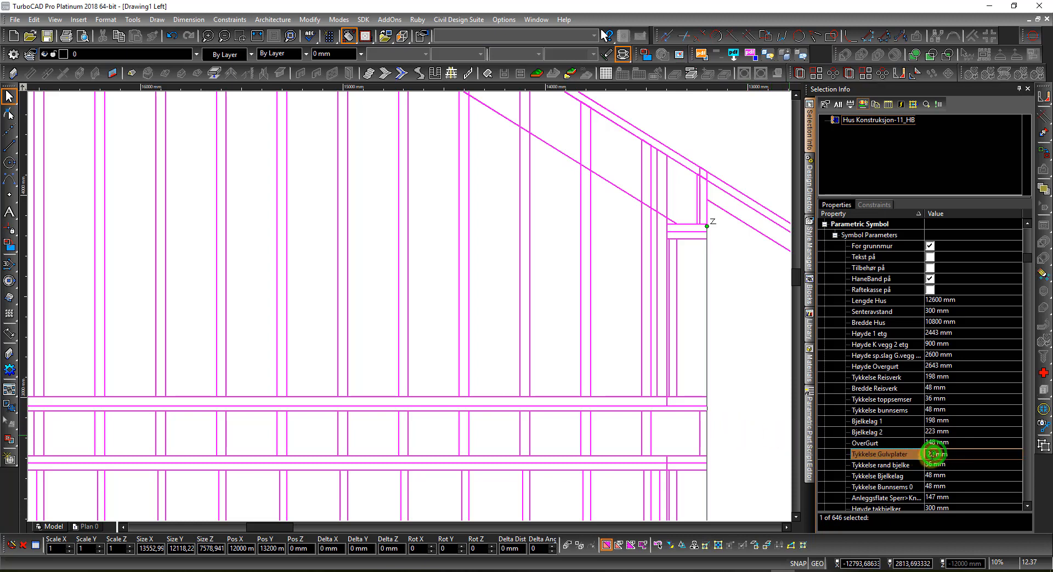
pyautogui.click(952, 455)
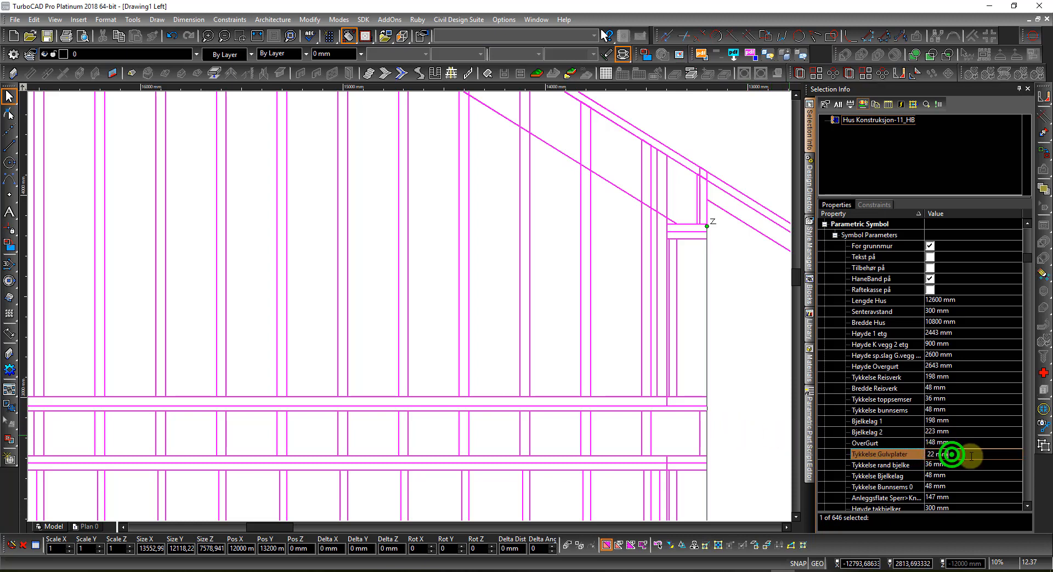
pyautogui.moveTo(971, 456); pyautogui.dragTo(863, 462)
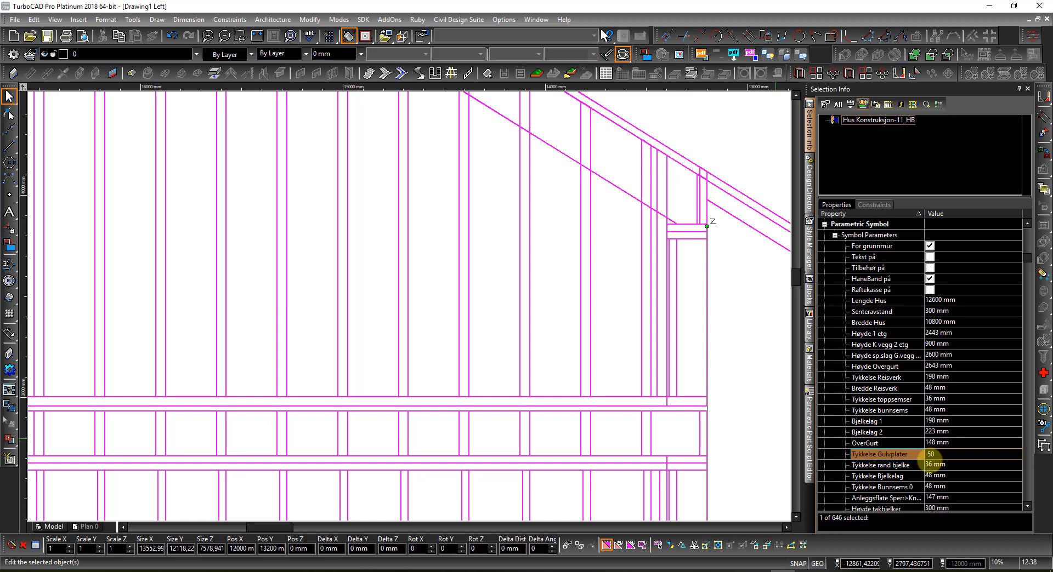
pyautogui.press('Return')
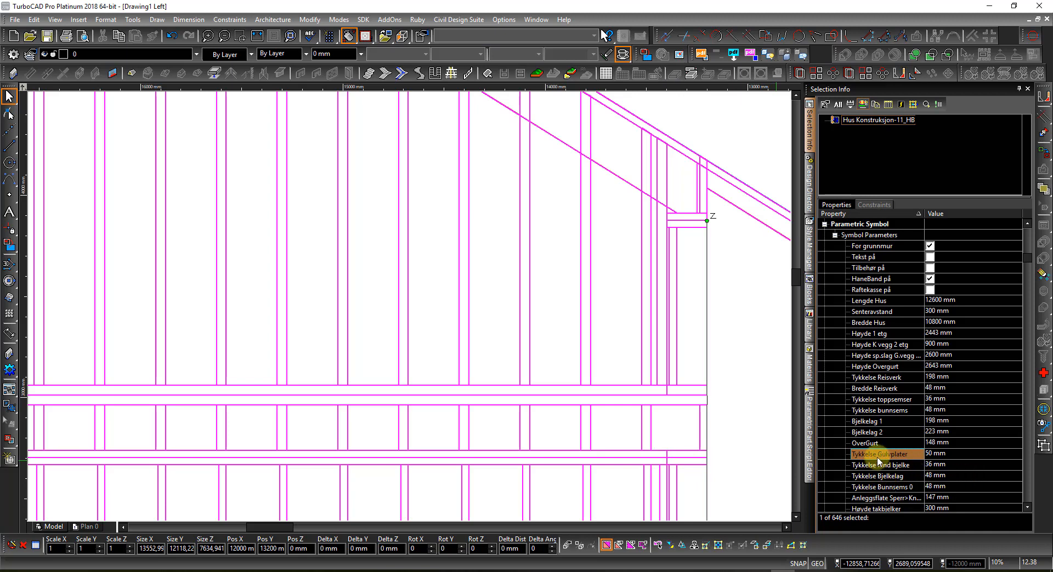
pyautogui.click(952, 400)
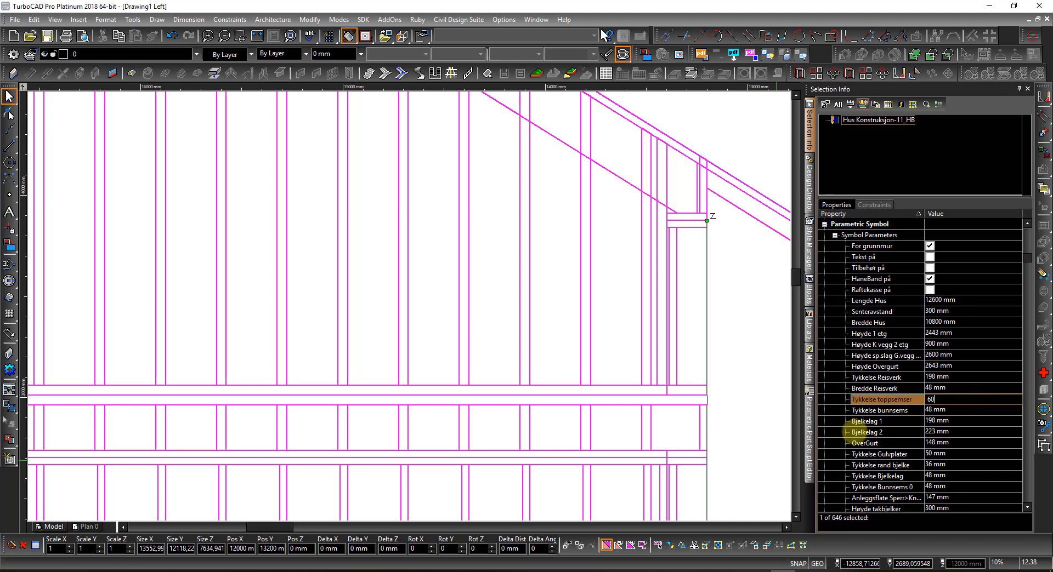
pyautogui.press('Return')
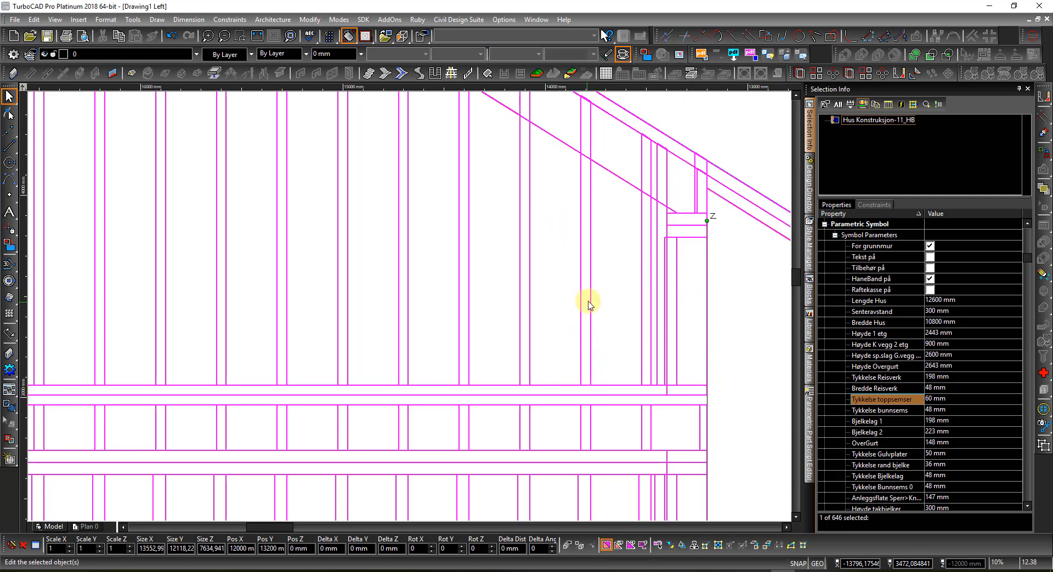
pyautogui.scroll(-5, 598, 408)
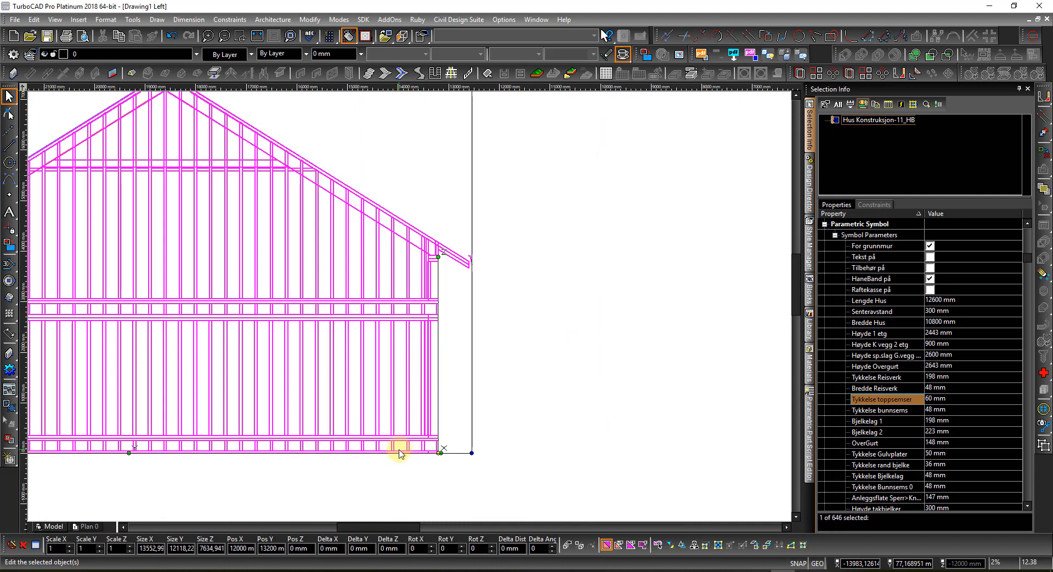
pyautogui.scroll(3, 403, 445)
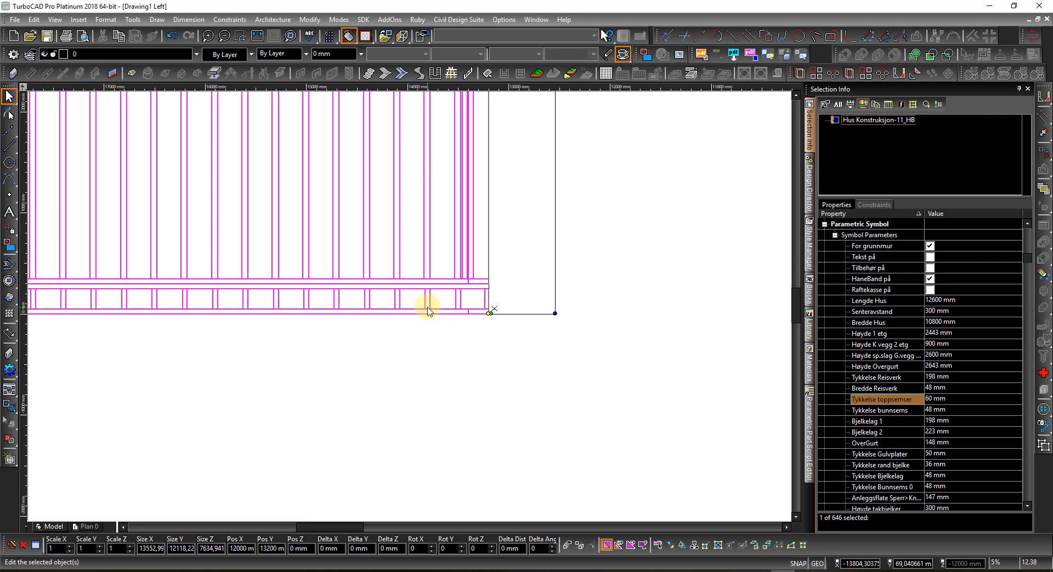
pyautogui.scroll(4, 431, 306)
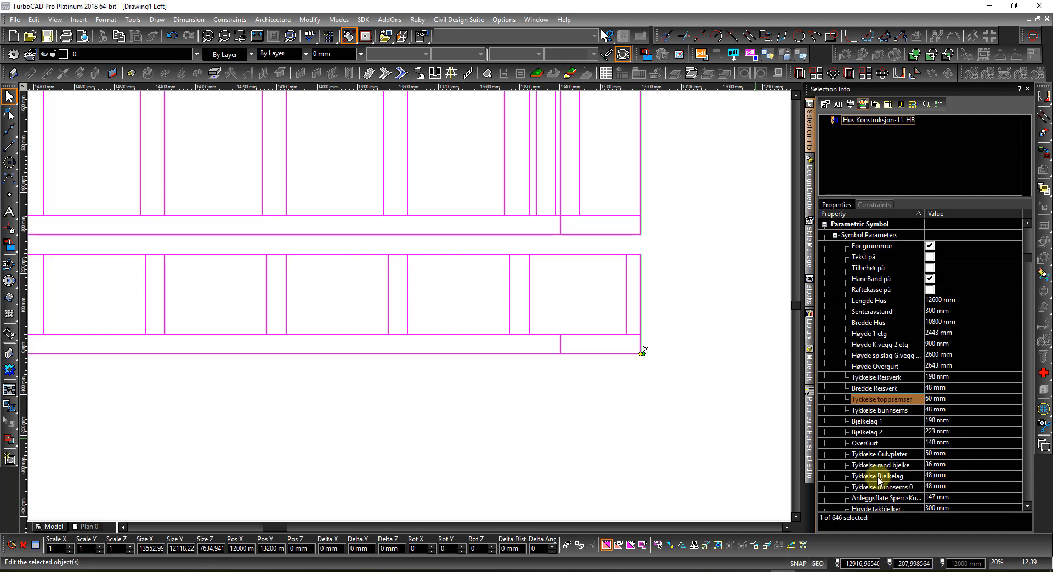
# Step: Set Tykkelse Bjelkelag to 62 mm, then revise it to 70 mm
pyautogui.click(959, 476)
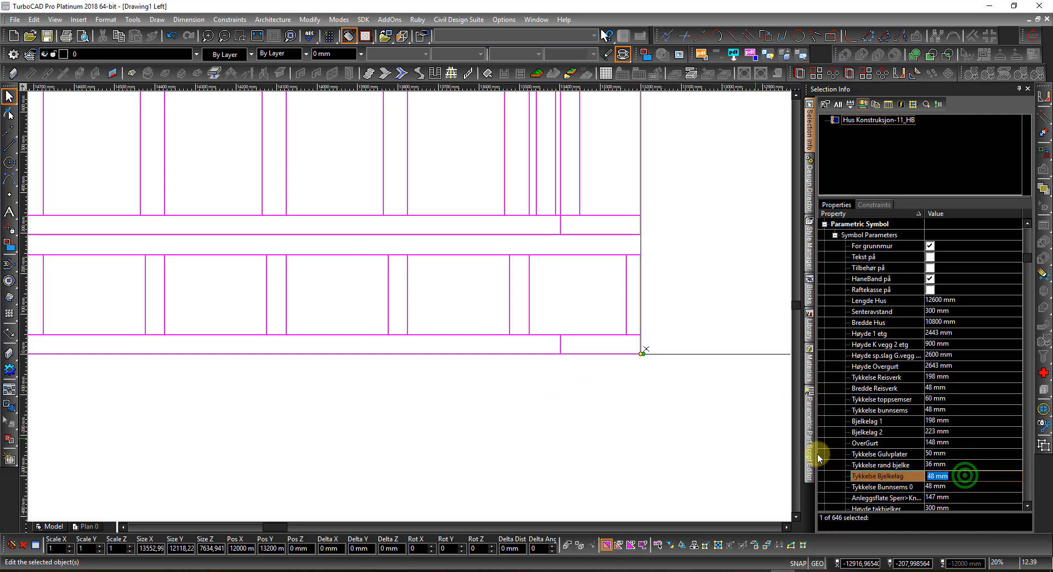
pyautogui.write('6')
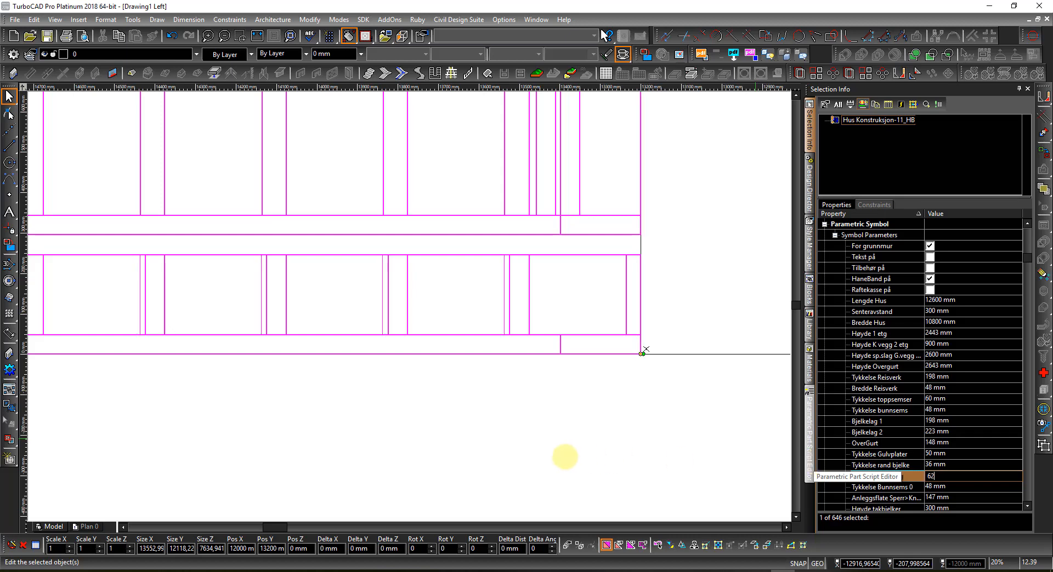
pyautogui.write('2')
pyautogui.press('Return')
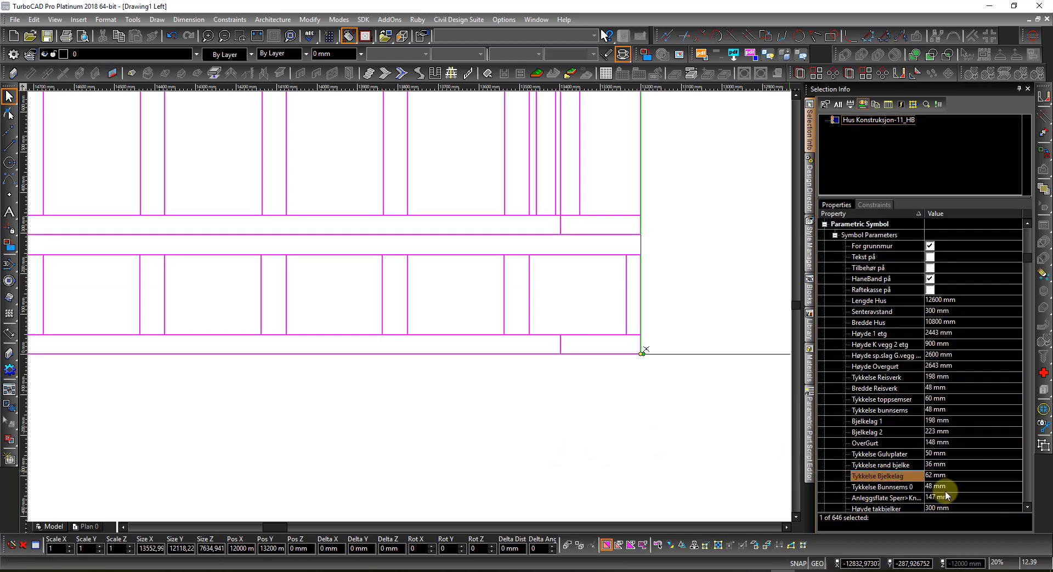
pyautogui.click(944, 477)
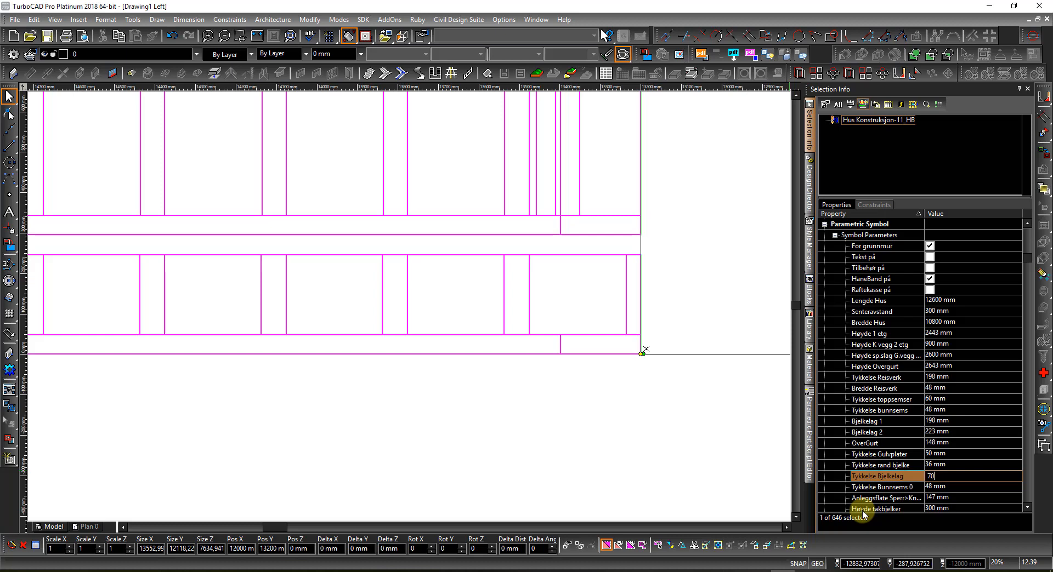
pyautogui.press('Return')
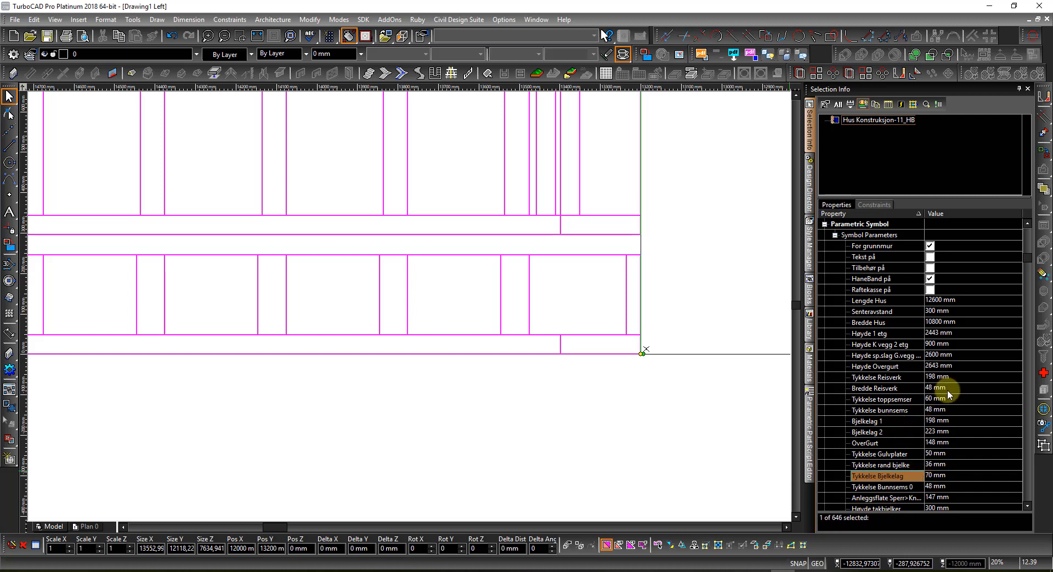
# Step: Set the Senteravstand stud spacing to 600 mm and reselect the house symbol
pyautogui.click(941, 311)
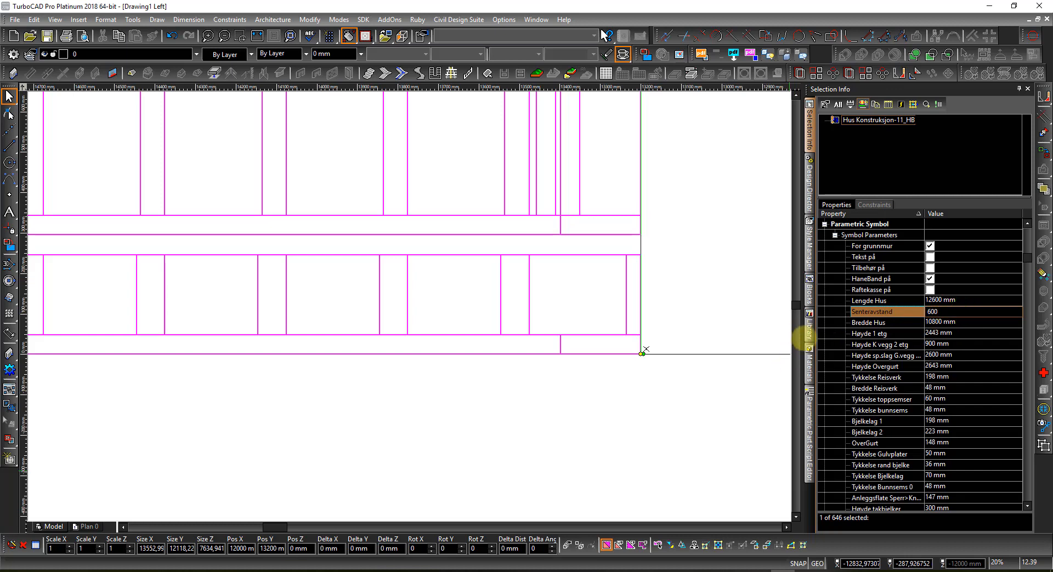
pyautogui.click(695, 342)
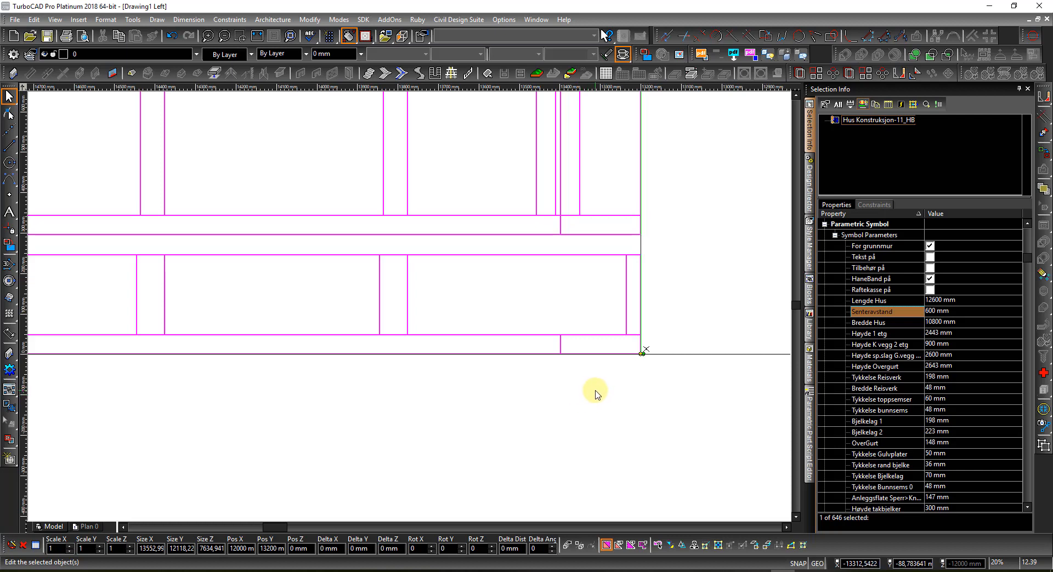
pyautogui.click(594, 389)
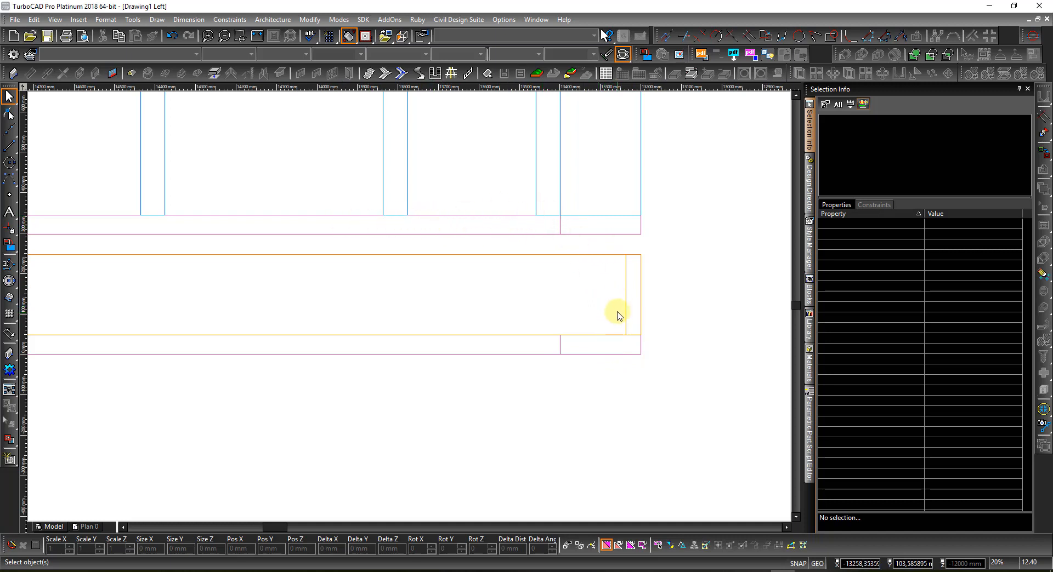
pyautogui.click(626, 288)
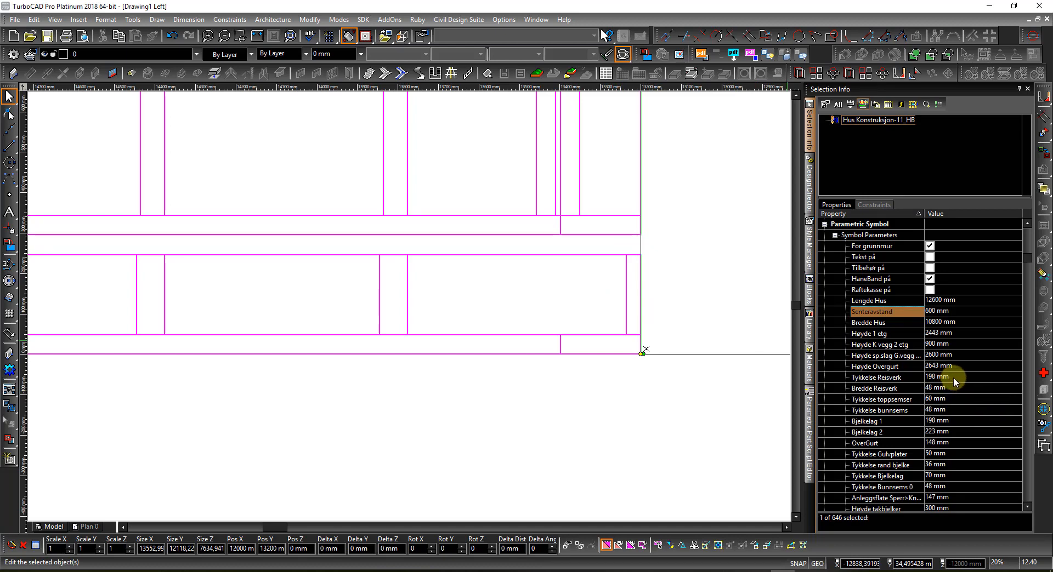
# Step: Change Tykkelse rand bjelke from 36 mm to 50 mm and zoom out
pyautogui.click(966, 465)
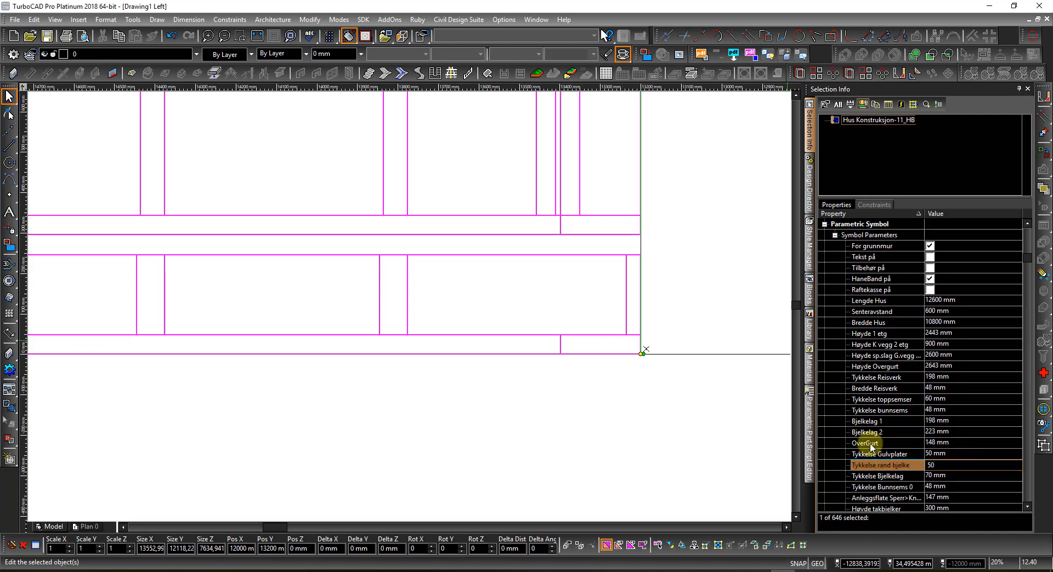
pyautogui.write('50')
pyautogui.press('Return')
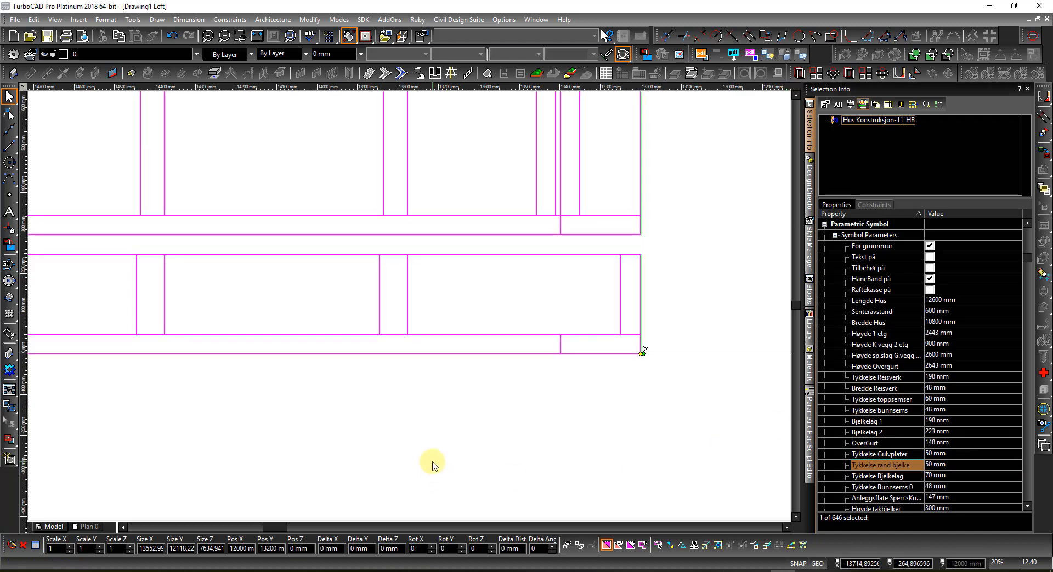
pyautogui.scroll(-1, 411, 310)
pyautogui.scroll(-2, 411, 310)
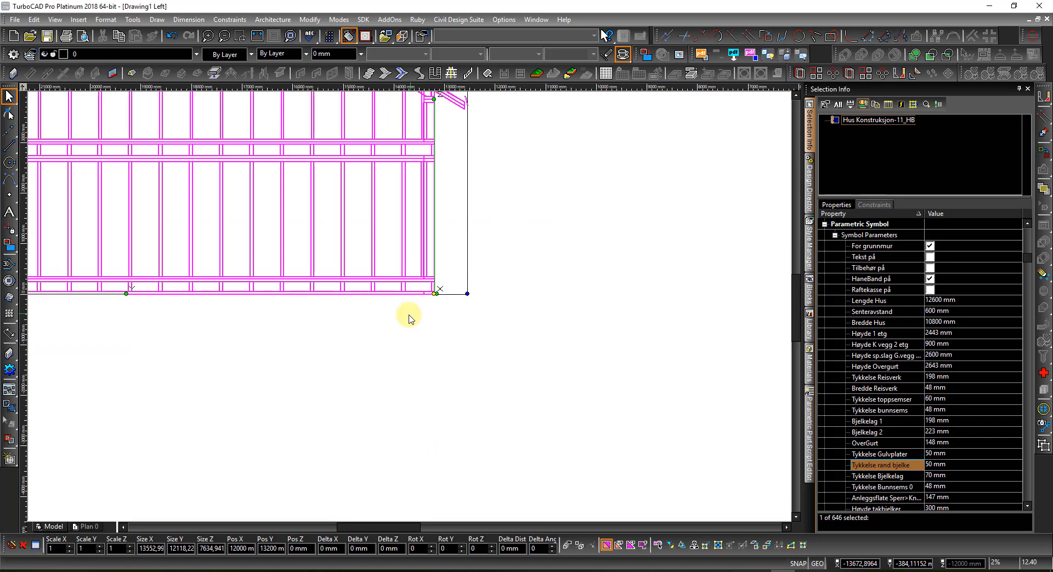
# Step: Orbit into a 3D perspective of the house frame and zoom in
pyautogui.keyDown('shift'); pyautogui.moveTo(451, 313); pyautogui.dragTo(377, 324, button='middle'); pyautogui.keyUp('shift')
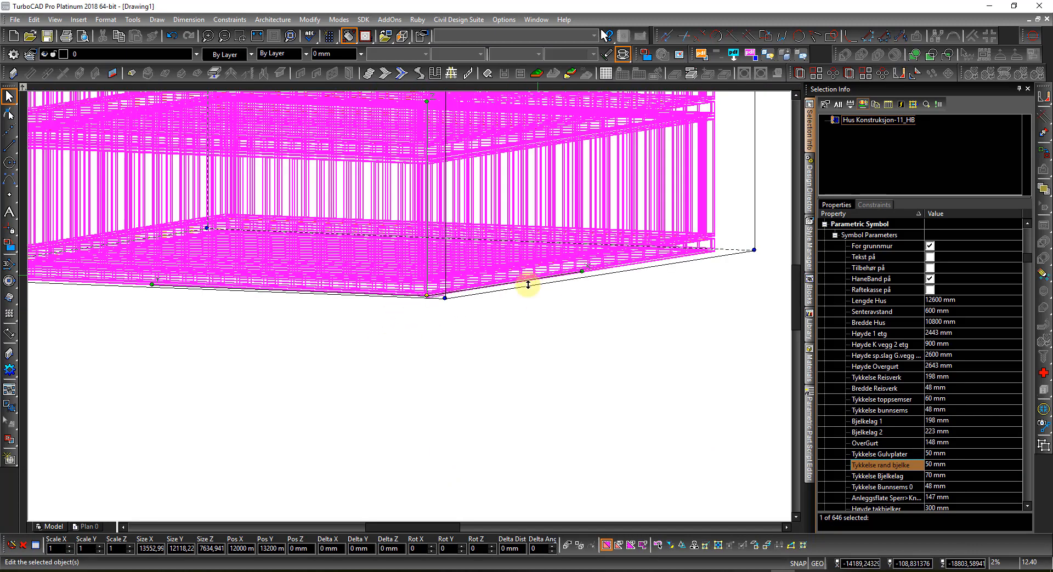
pyautogui.click(531, 207)
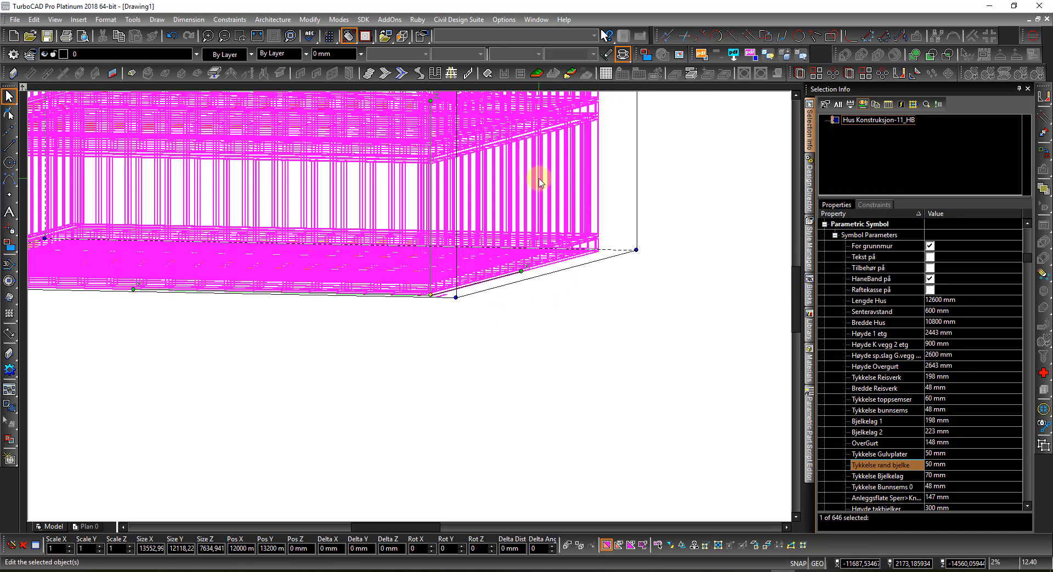
pyautogui.scroll(5, 539, 183)
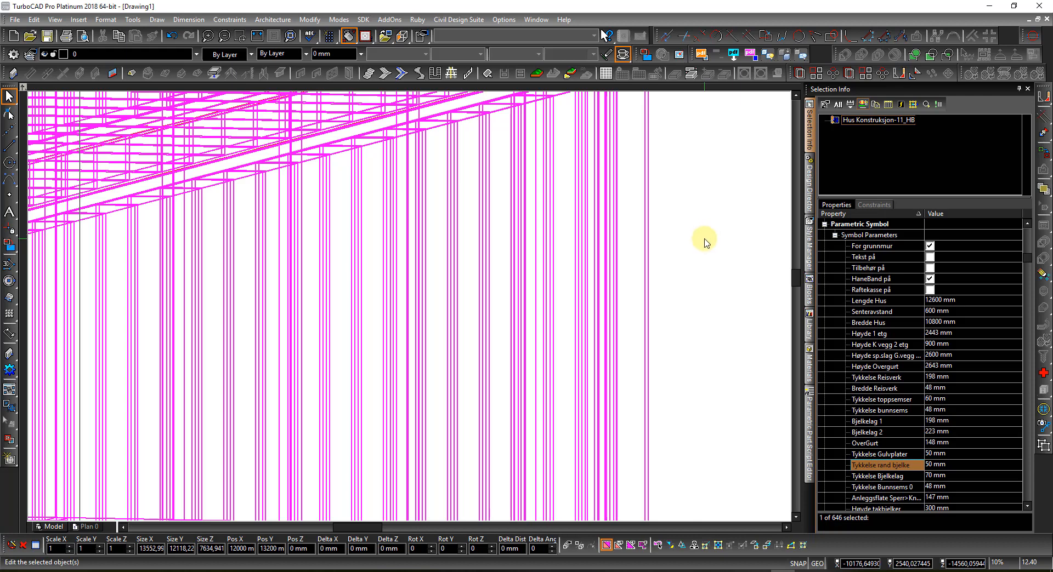
pyautogui.click(675, 242)
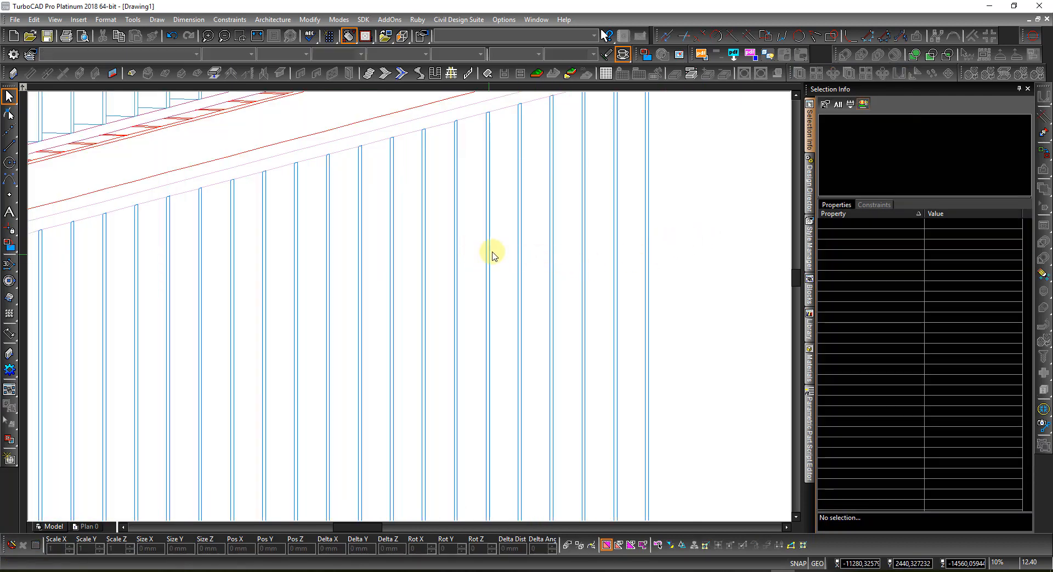
pyautogui.scroll(2, 492, 255)
pyautogui.scroll(1, 503, 243)
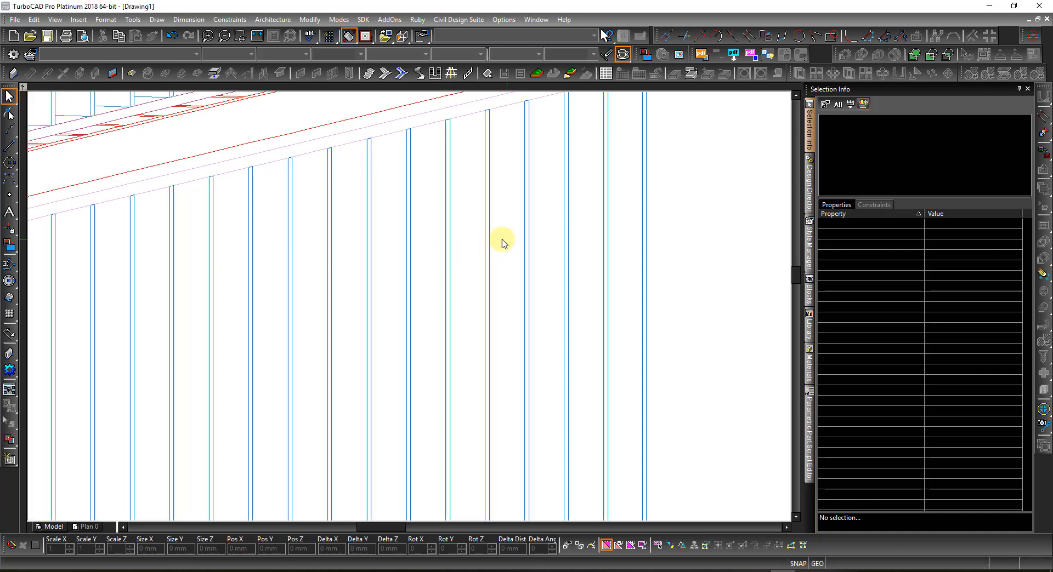
pyautogui.scroll(1, 502, 243)
pyautogui.scroll(1, 500, 243)
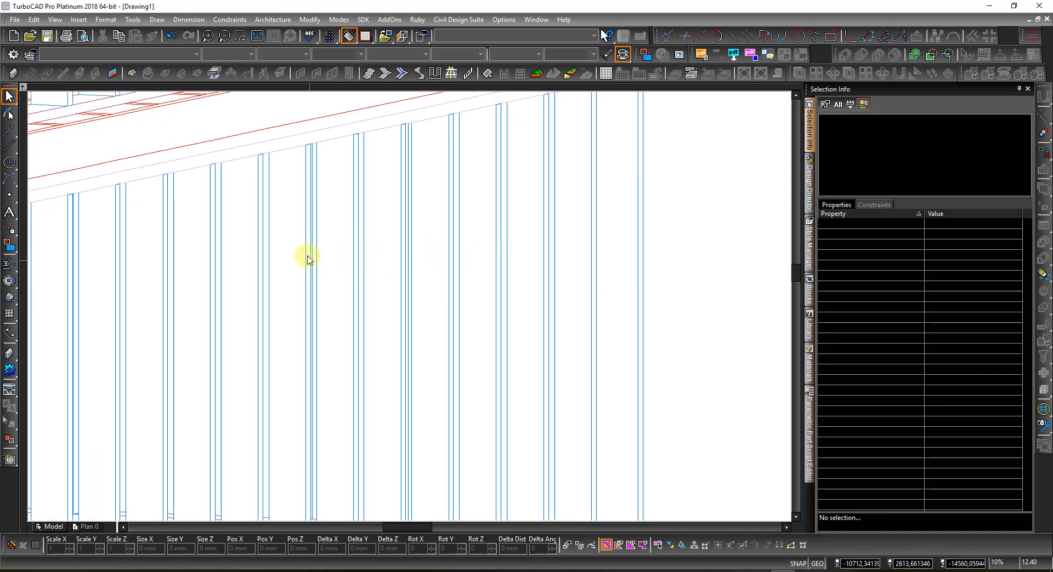
# Step: Reduce the house symbol's Tykkelse Reisverk from 198 mm to 98 mm
pyautogui.click(294, 240)
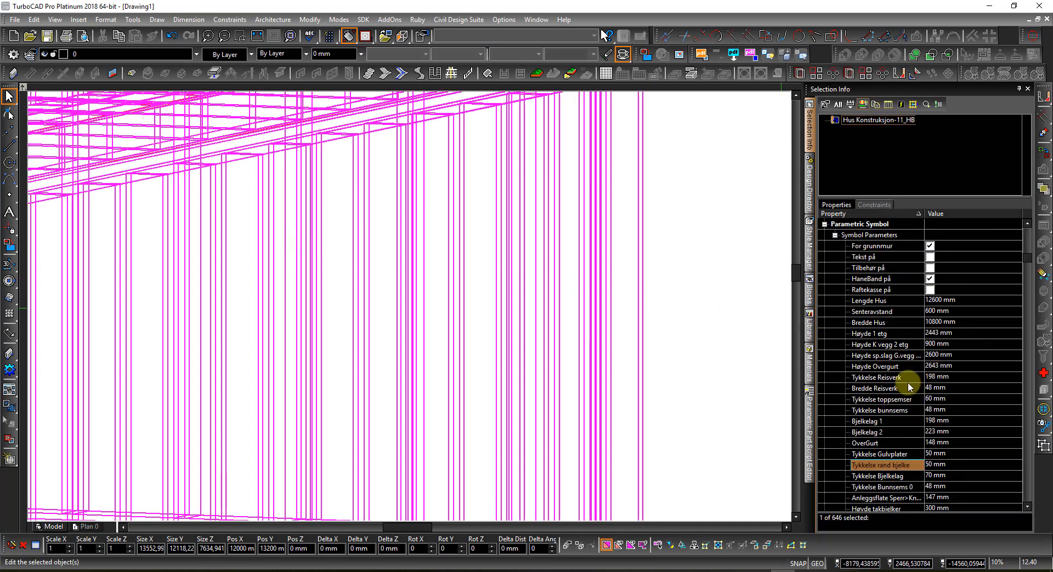
pyautogui.doubleClick(961, 377)
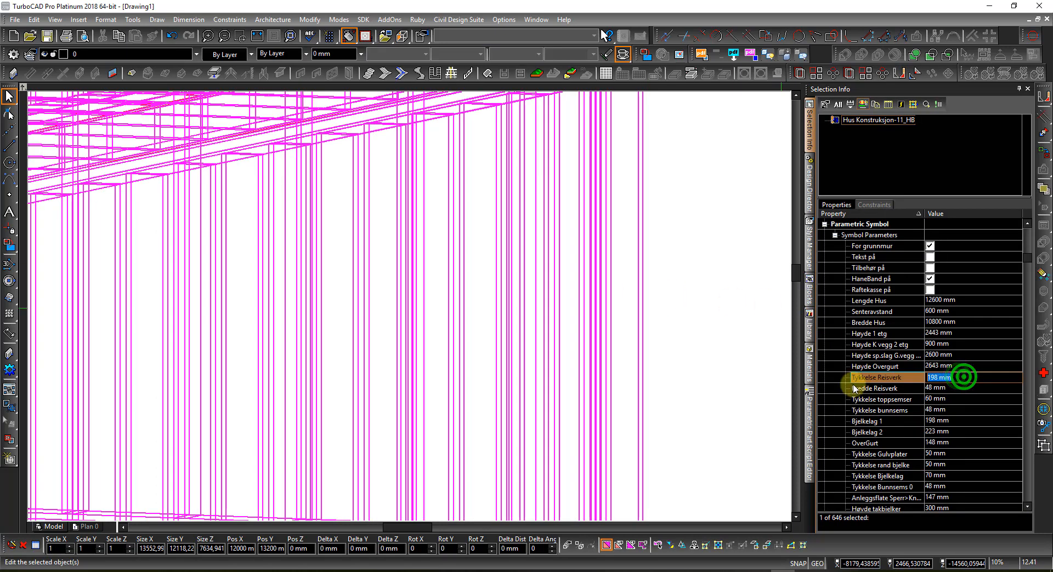
pyautogui.write('98')
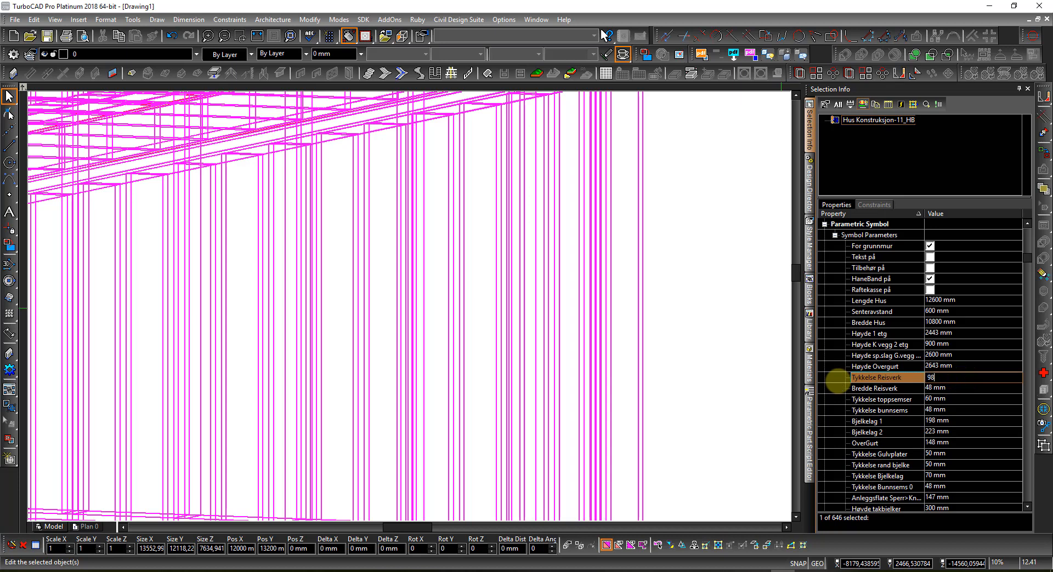
pyautogui.click(754, 368)
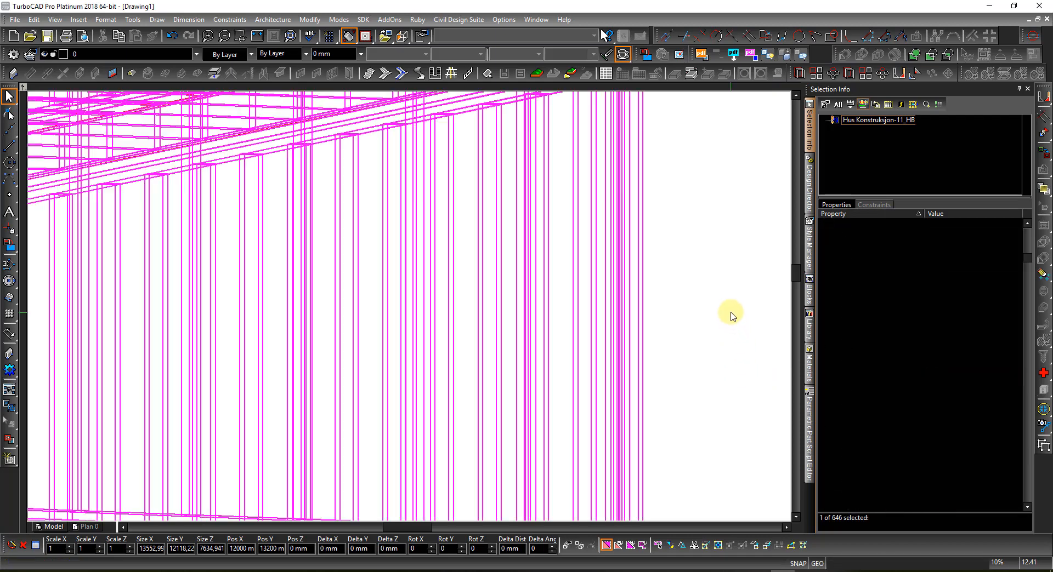
pyautogui.click(710, 268)
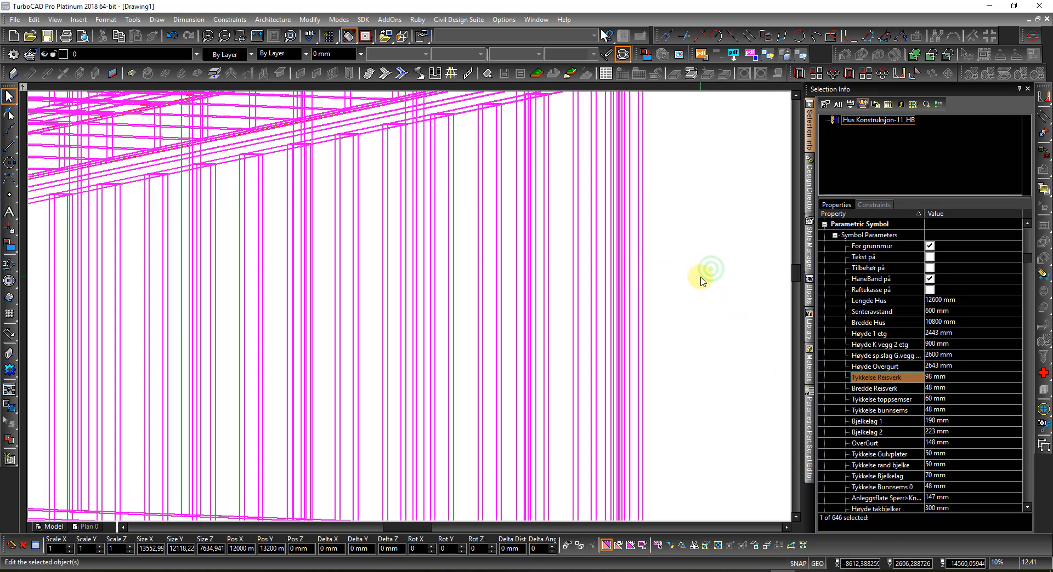
pyautogui.click(703, 276)
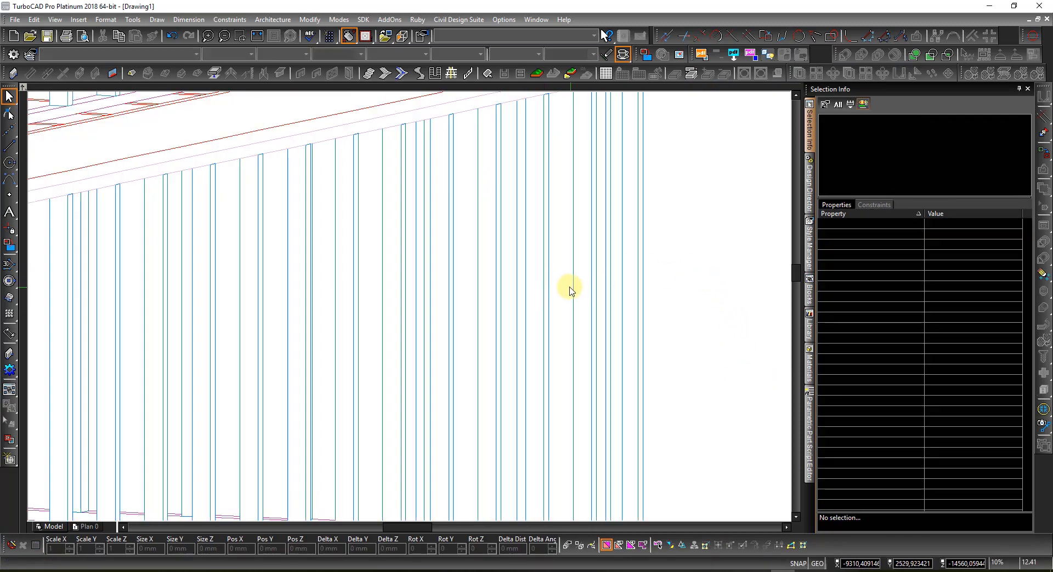
# Step: Zoom and orbit to inspect the ridge beam and rafters at the gable apex
pyautogui.scroll(-4, 306, 299)
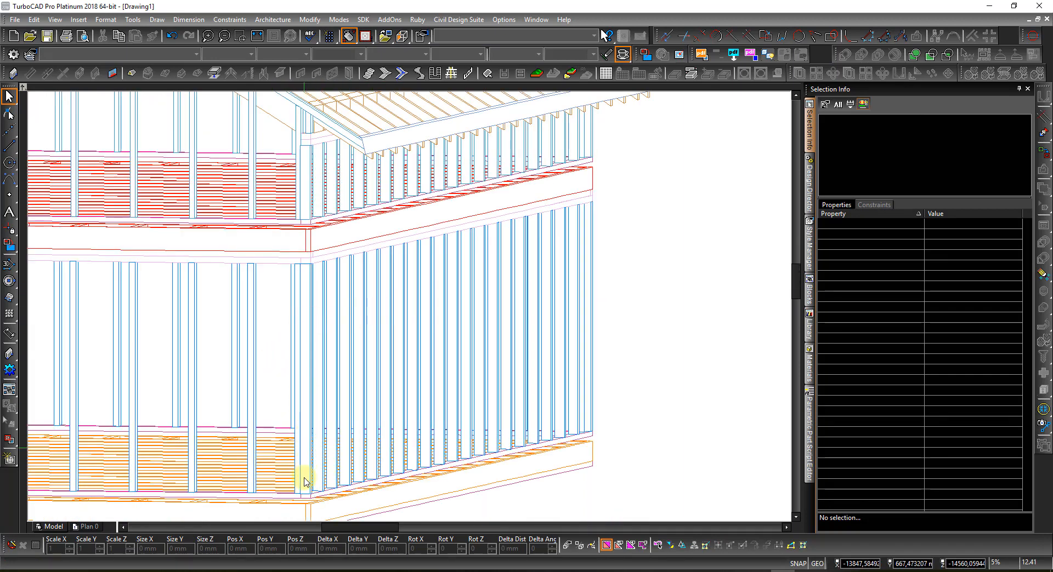
pyautogui.scroll(6, 304, 498)
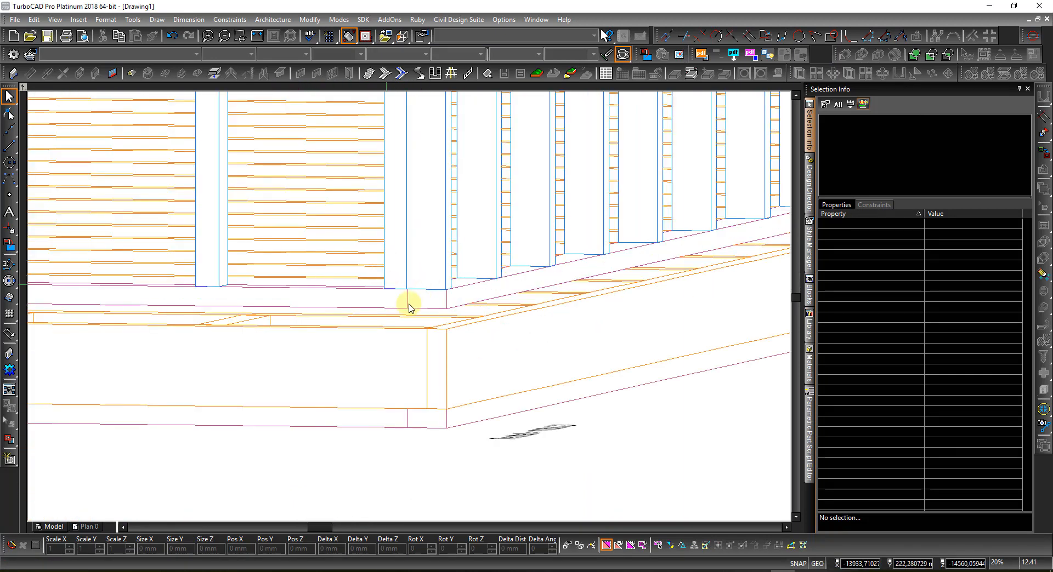
pyautogui.scroll(-6, 379, 276)
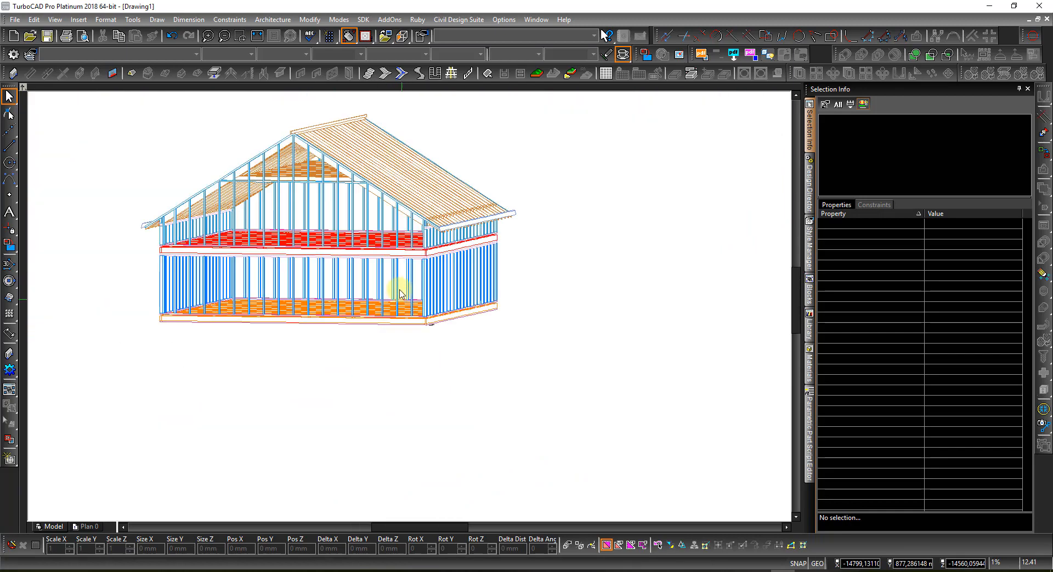
pyautogui.keyDown('shift'); pyautogui.moveTo(475, 226); pyautogui.dragTo(414, 225, button='middle'); pyautogui.keyUp('shift')
pyautogui.scroll(5, 386, 236)
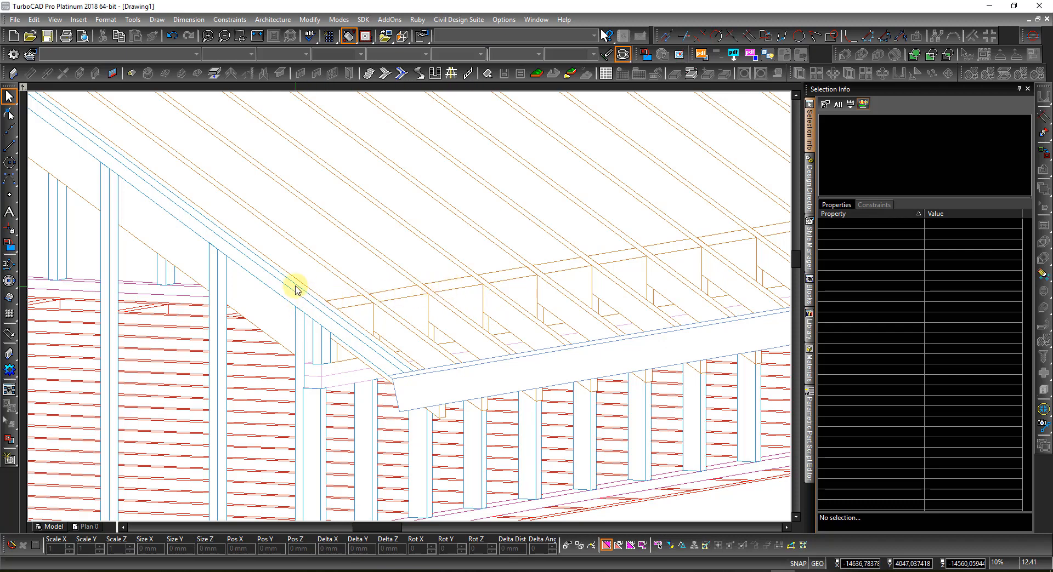
pyautogui.scroll(-5, 294, 287)
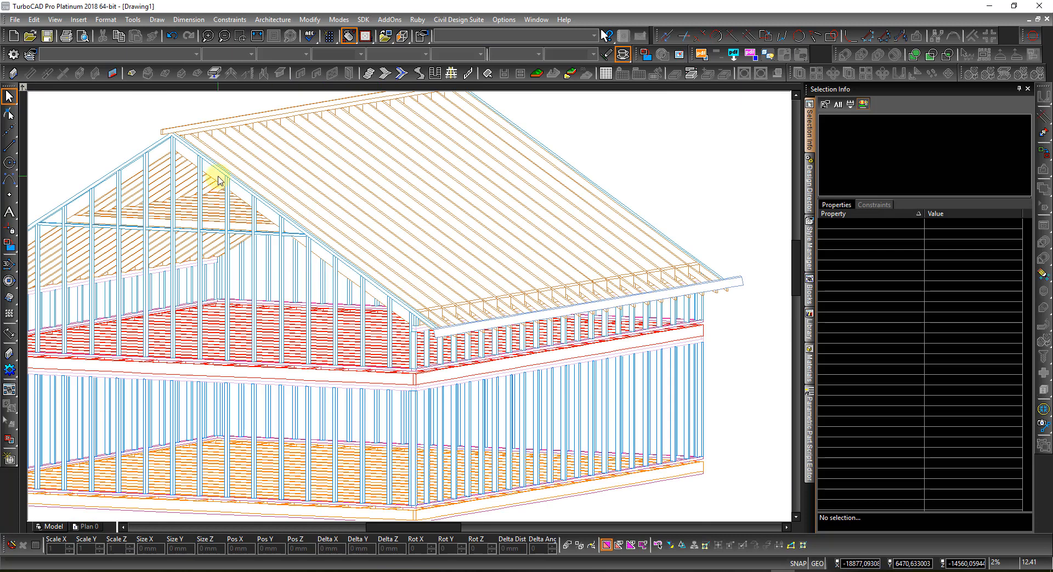
pyautogui.scroll(3, 167, 130)
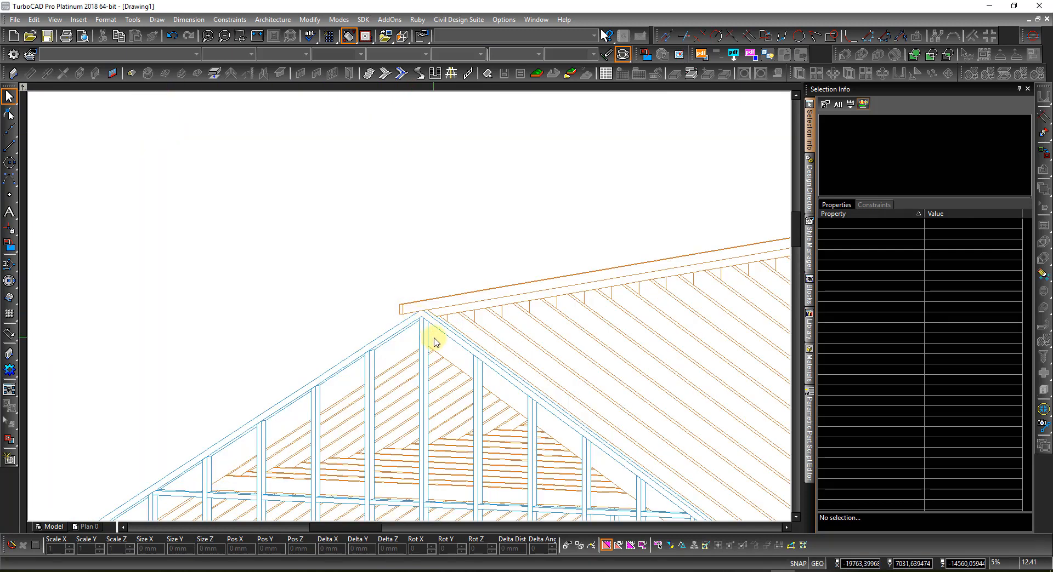
# Step: Select the house symbol and lower Høyde takbjelker from 300 mm to 198 mm
pyautogui.click(450, 361)
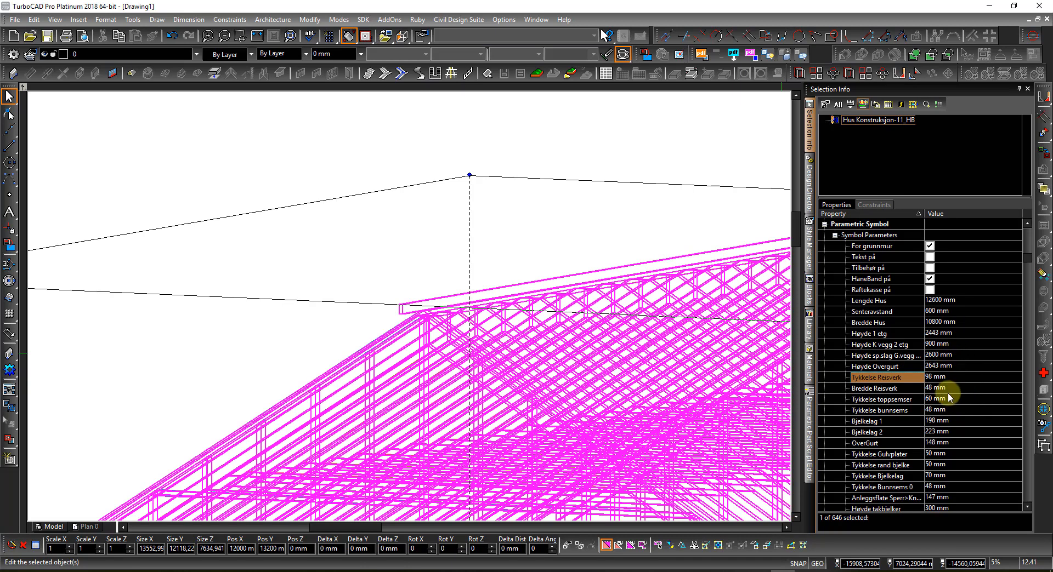
pyautogui.click(953, 508)
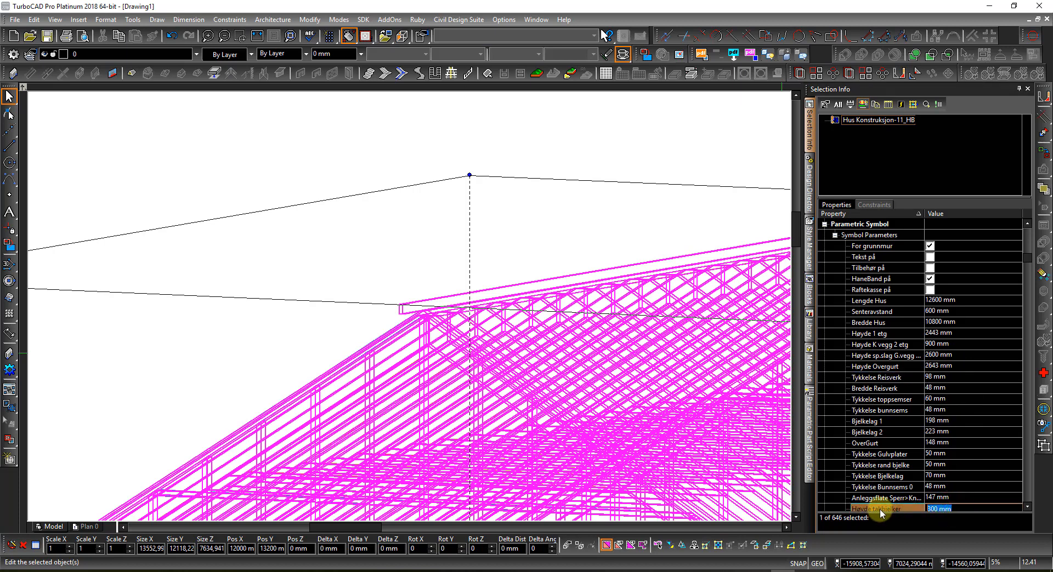
pyautogui.write('198')
pyautogui.press('Return')
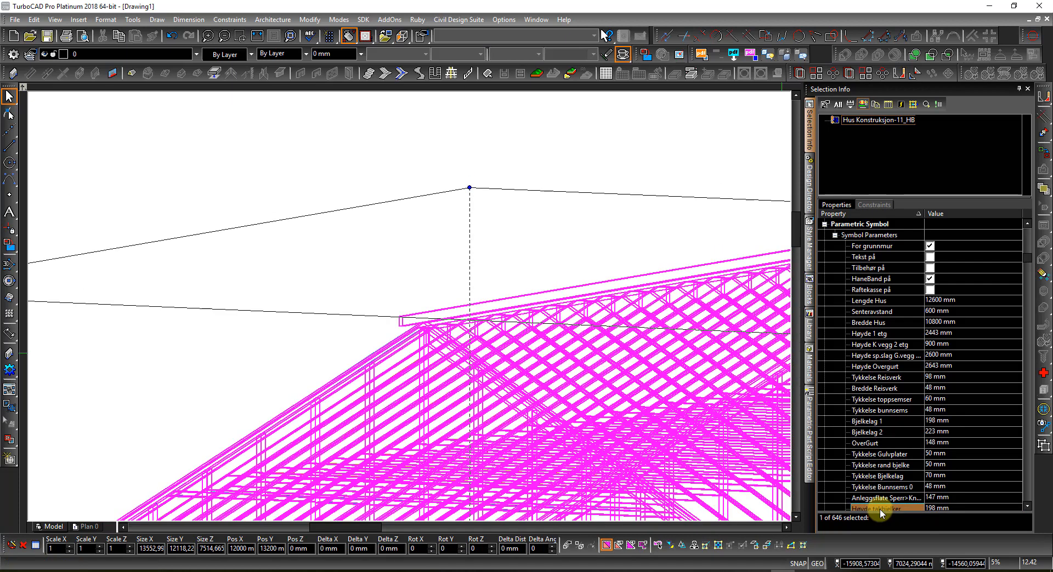
pyautogui.click(193, 165)
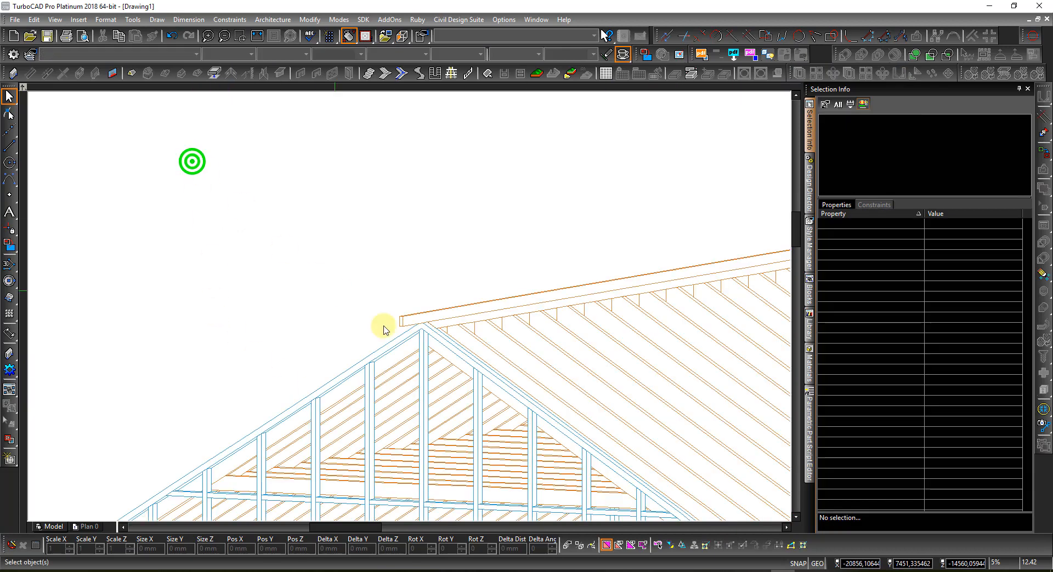
pyautogui.scroll(3, 404, 336)
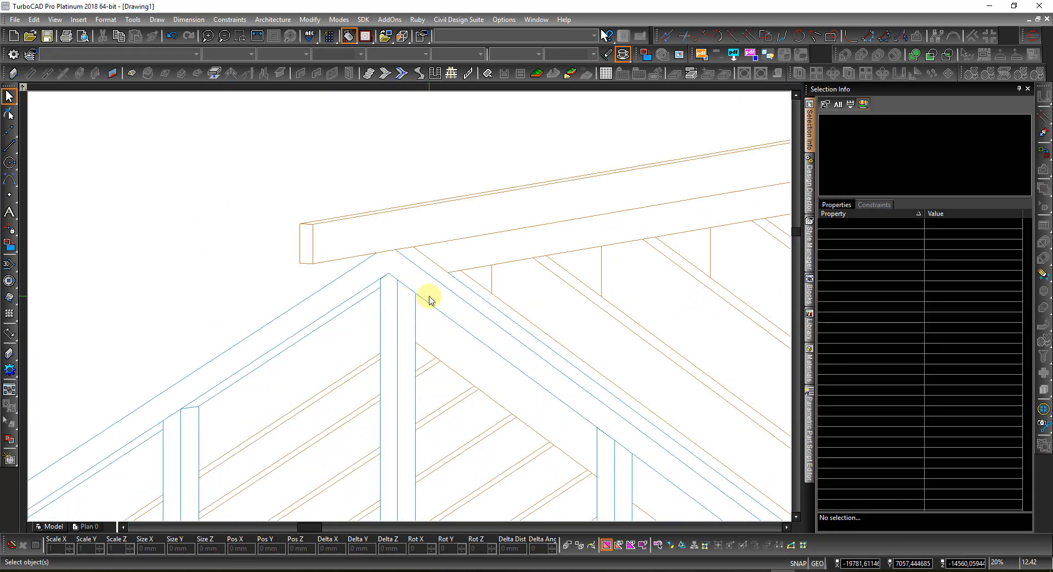
pyautogui.scroll(-3, 417, 308)
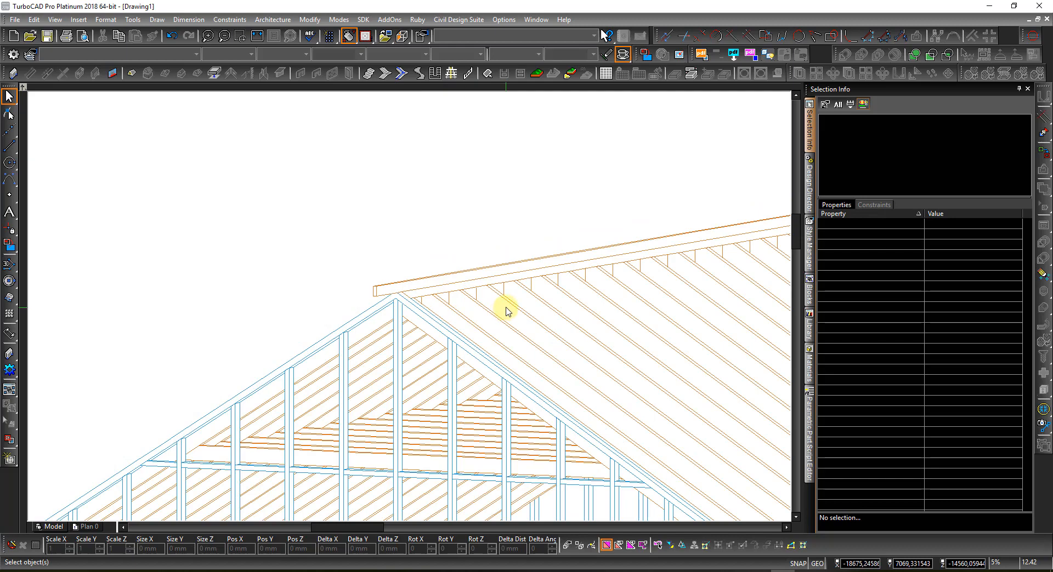
pyautogui.scroll(2, 505, 311)
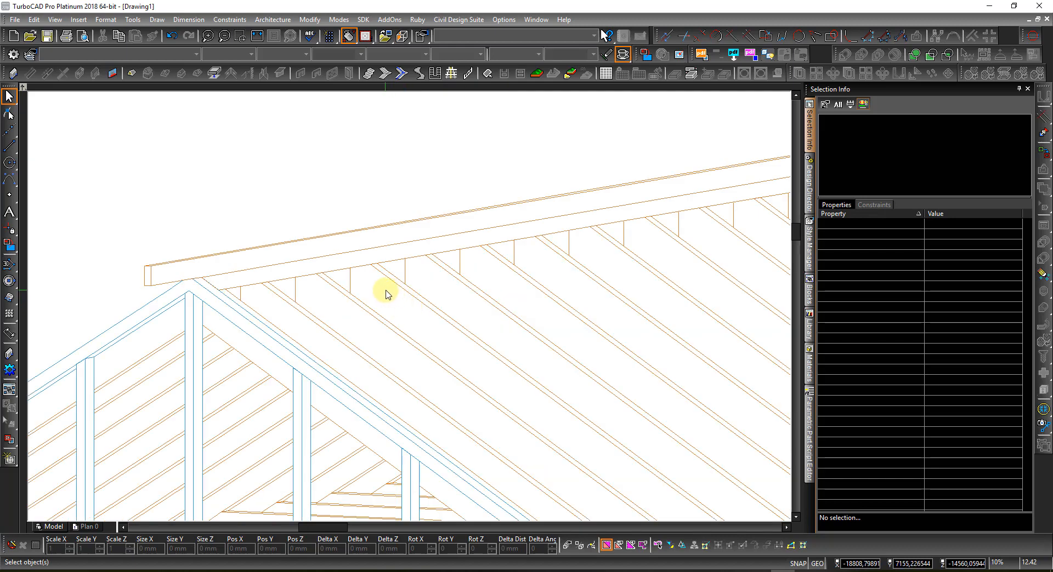
pyautogui.scroll(-4, 388, 292)
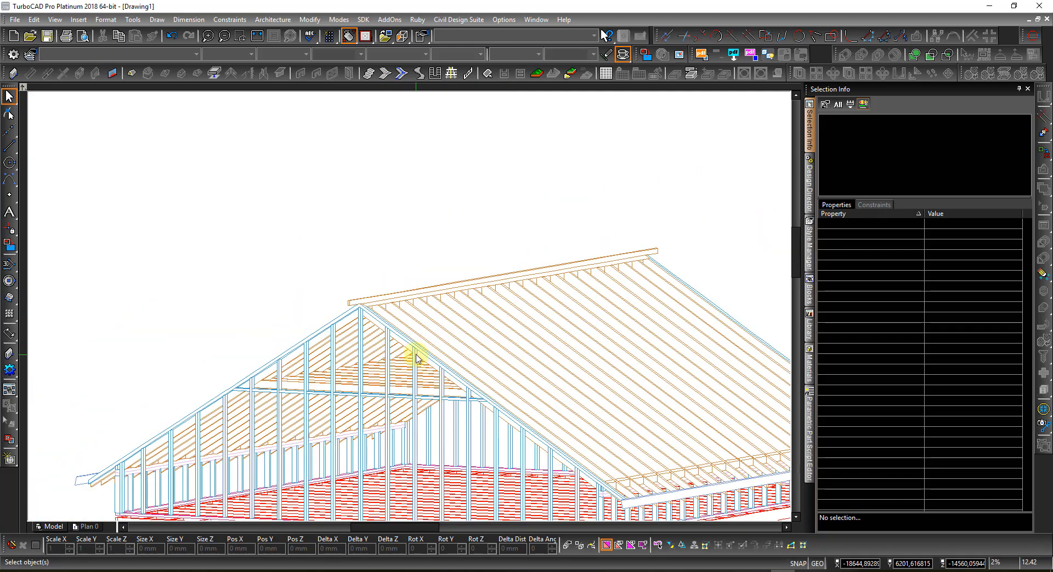
pyautogui.scroll(-2, 416, 359)
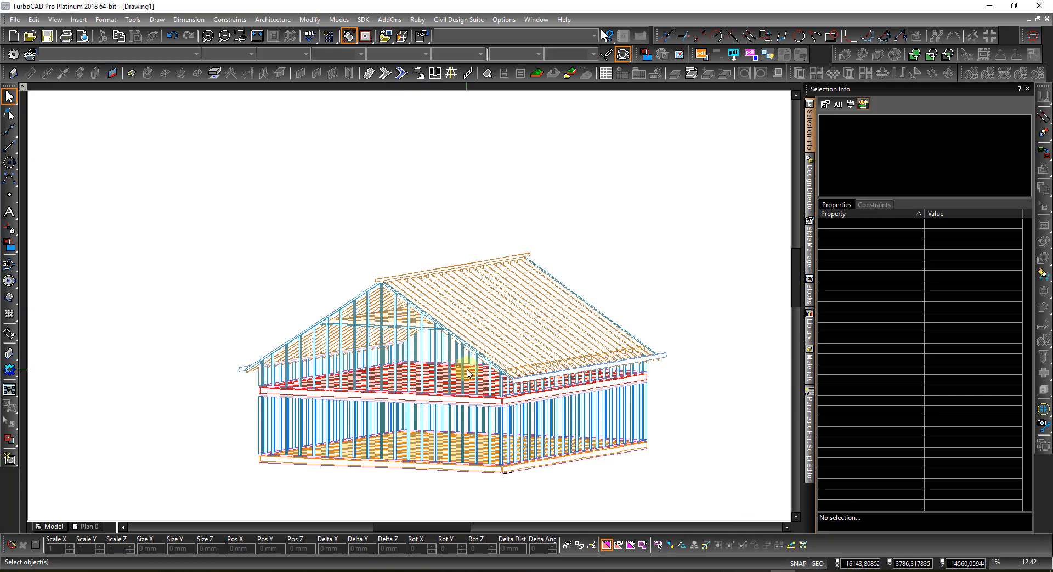
pyautogui.keyDown('shift'); pyautogui.moveTo(466, 364); pyautogui.dragTo(433, 366, button='middle'); pyautogui.keyUp('shift')
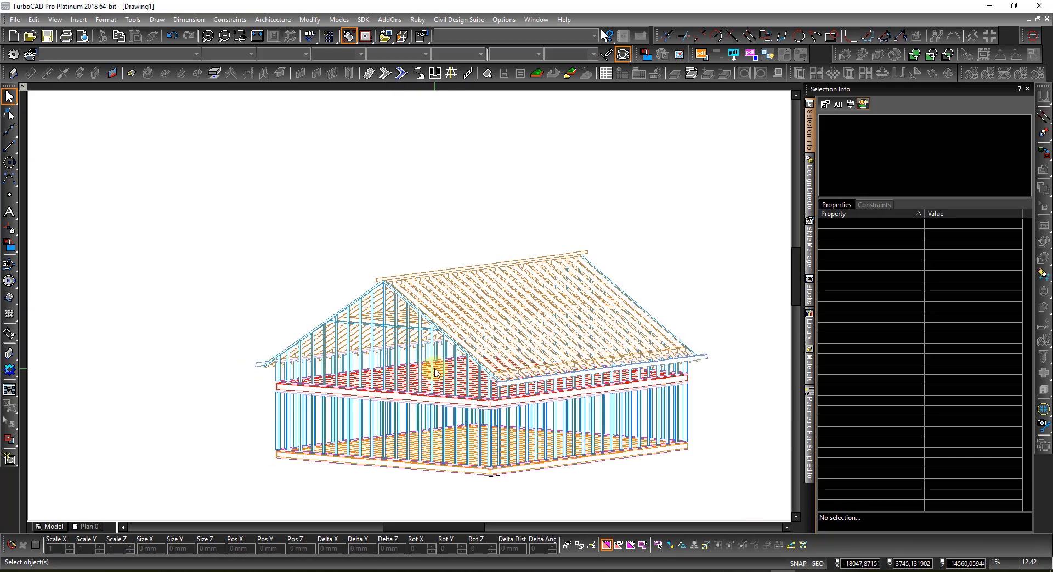
# Step: Select the house symbol and switch Tilbehør på on to add the roof battens
pyautogui.rightClick(486, 399)
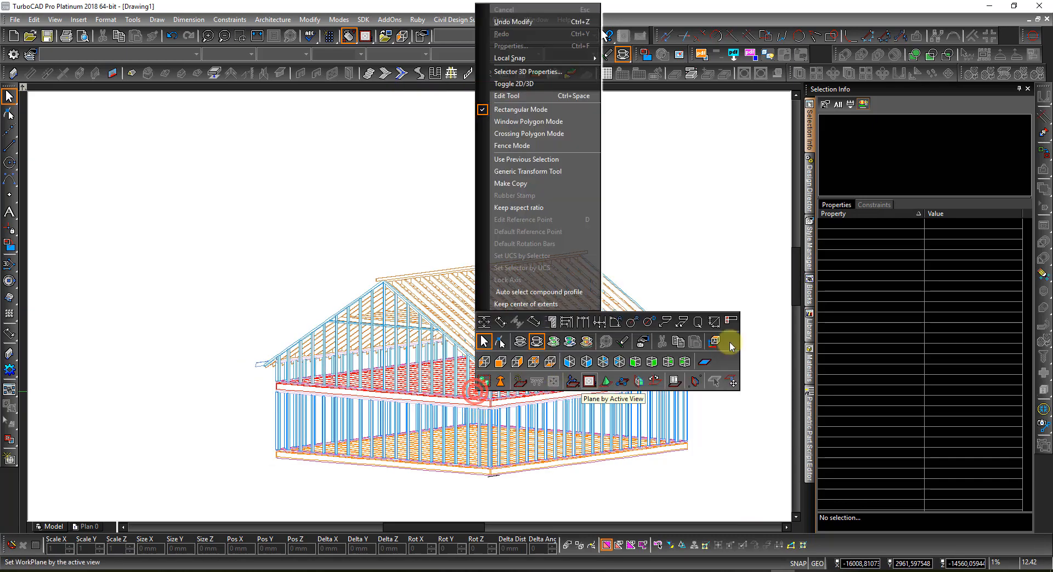
pyautogui.click(688, 254)
pyautogui.click(626, 314)
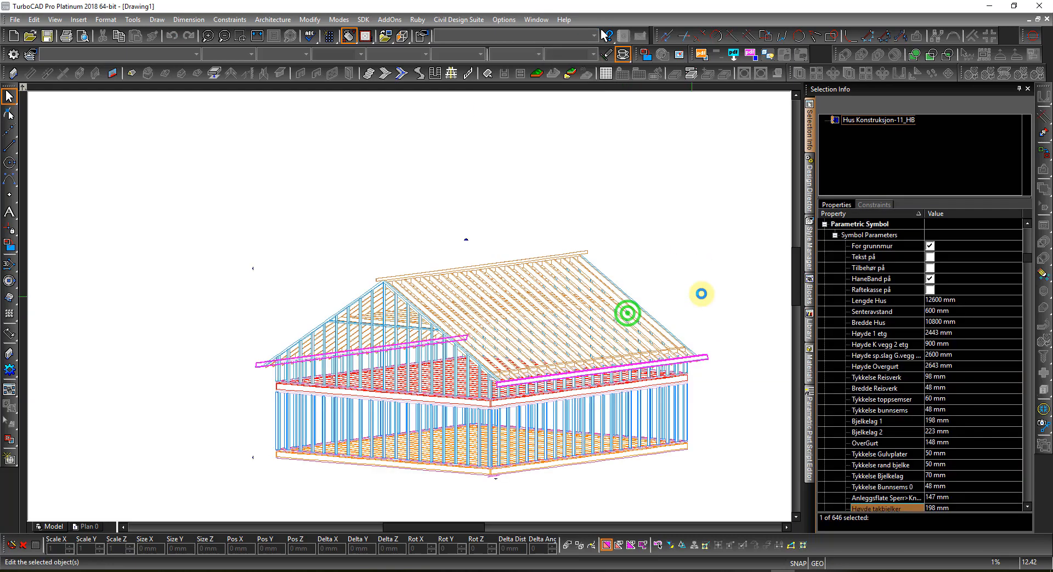
pyautogui.click(930, 268)
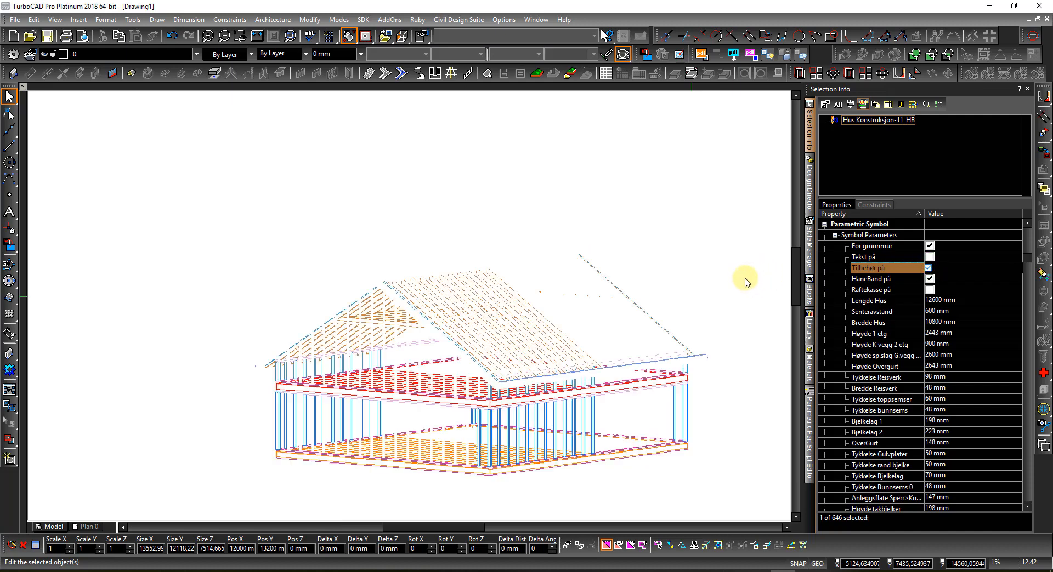
pyautogui.click(750, 276)
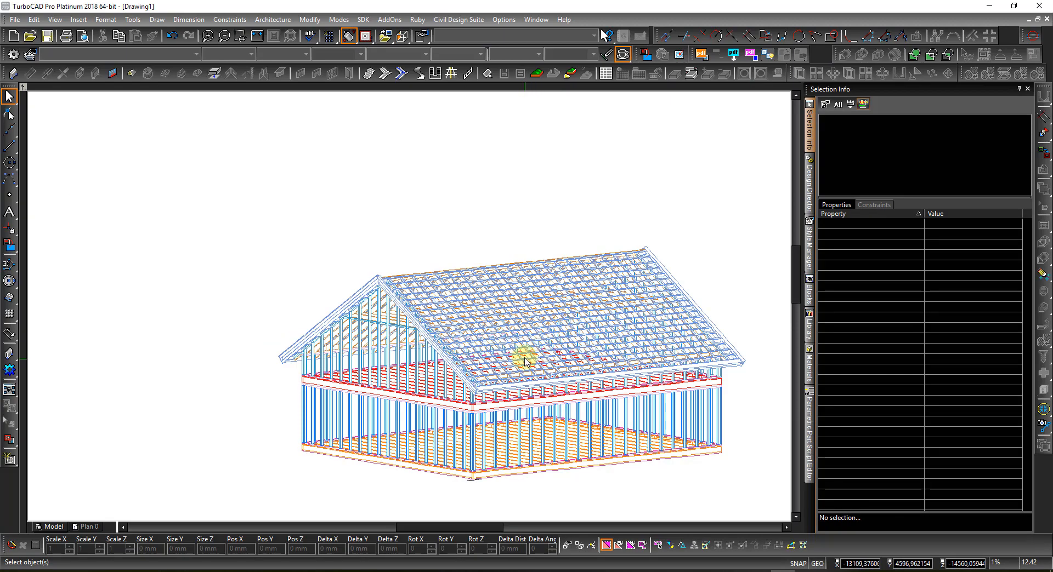
# Step: Display the drawing in wireframe and reselect the house symbol
pyautogui.scroll(3, 522, 358)
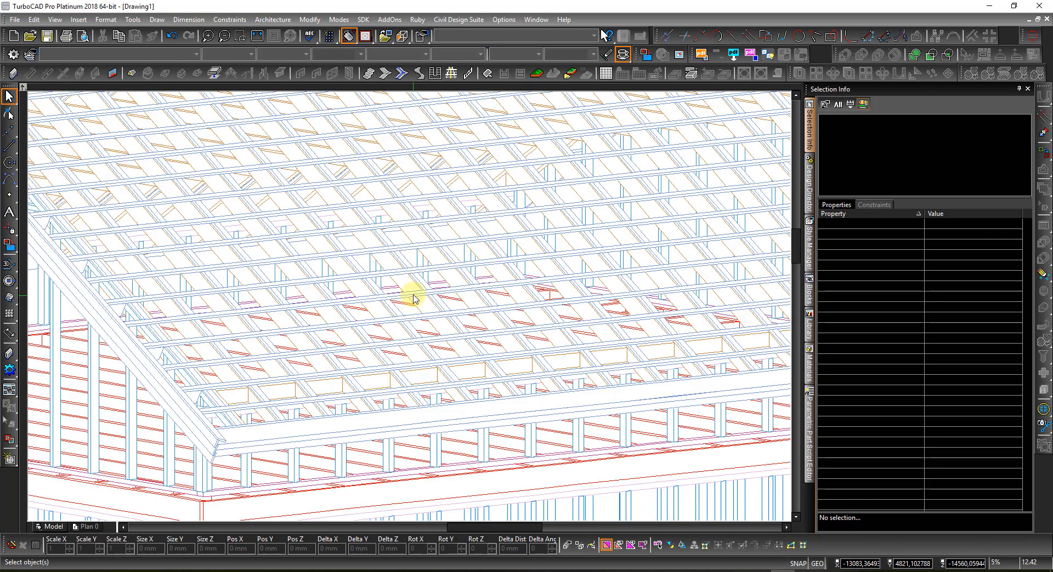
pyautogui.scroll(-3, 413, 297)
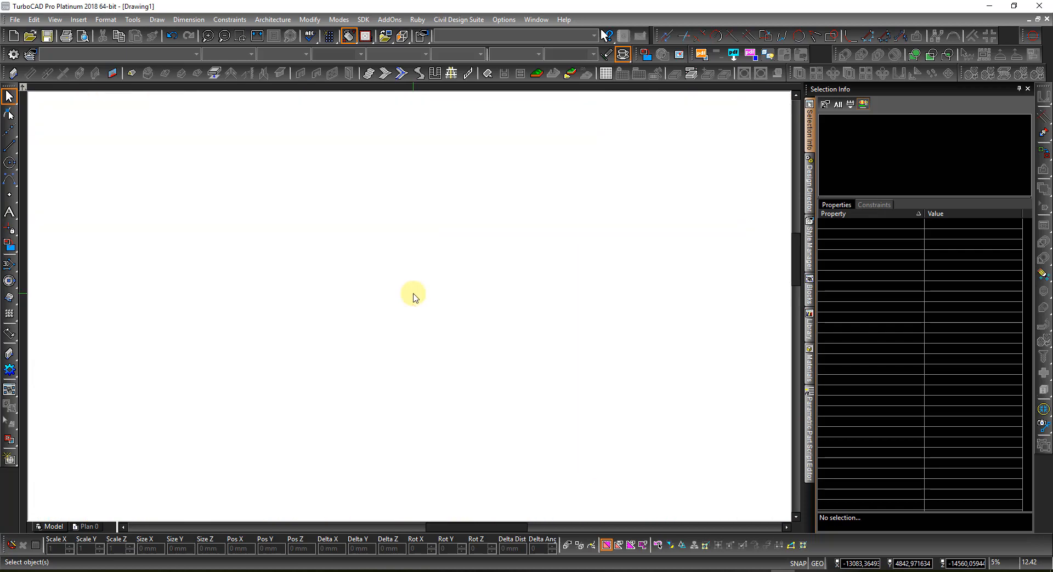
pyautogui.rightClick(409, 306)
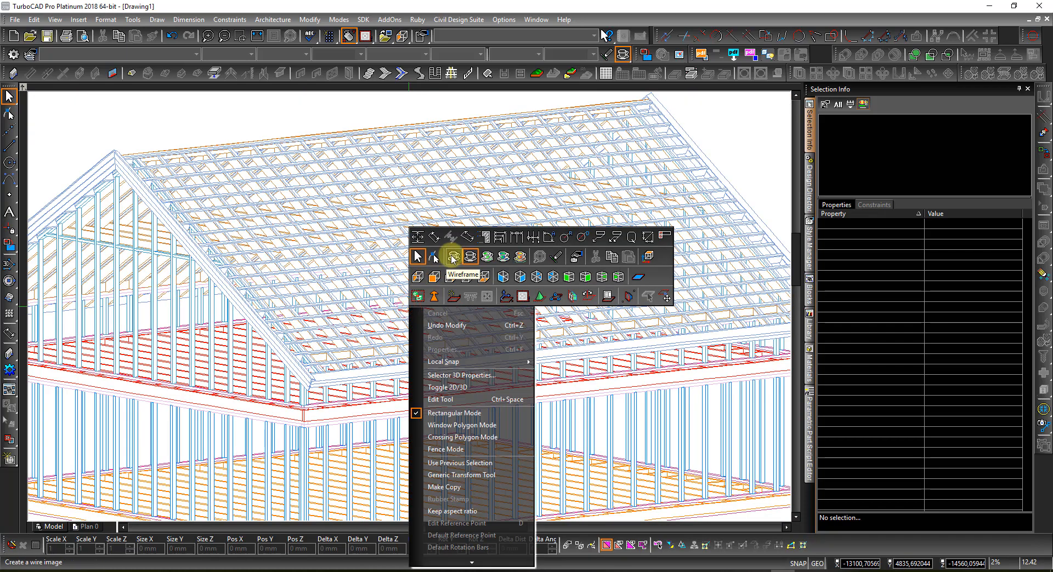
pyautogui.click(454, 256)
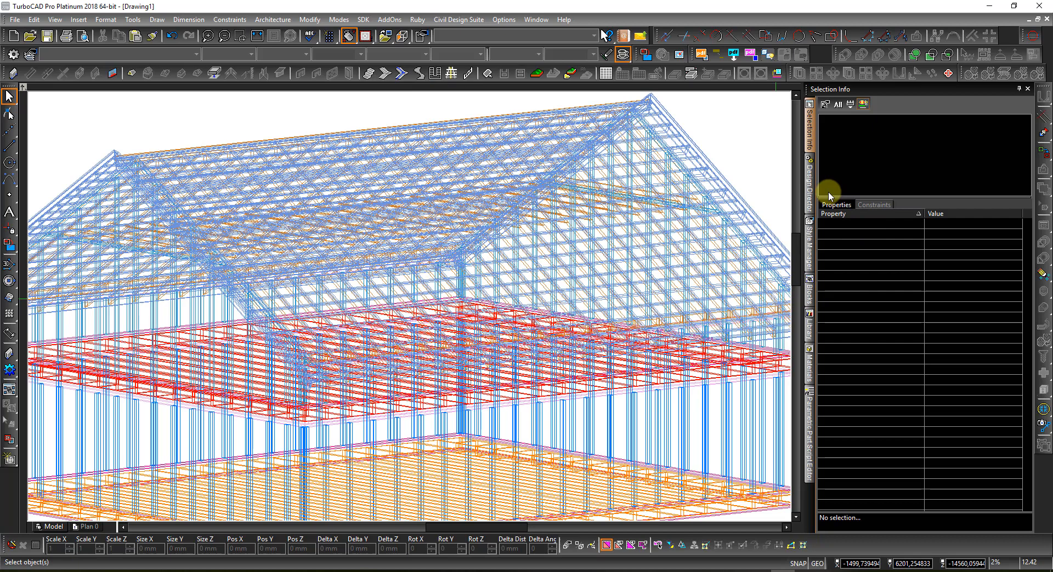
pyautogui.click(718, 209)
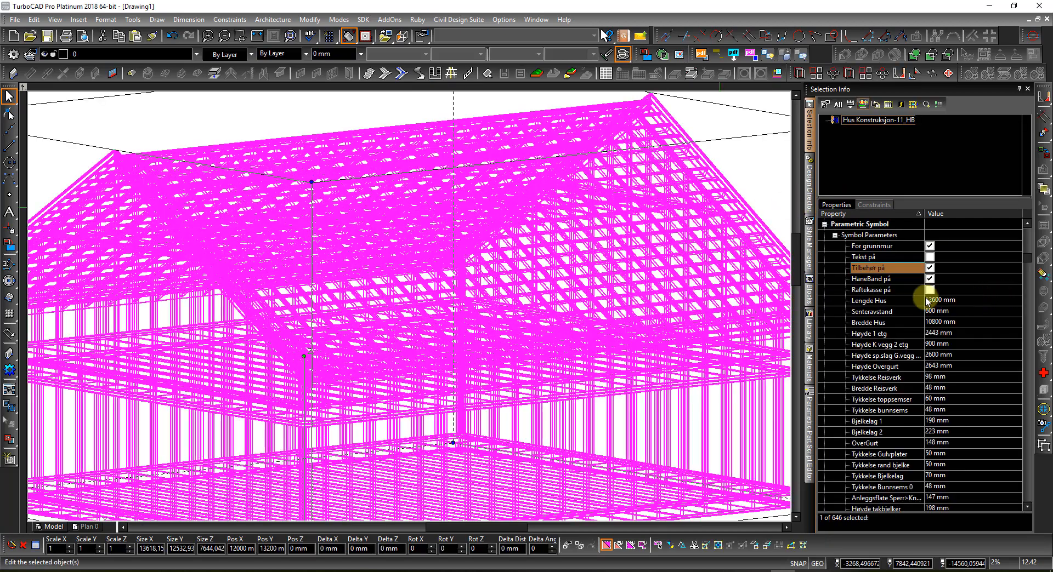
# Step: Tick Tekst på for the house labels, then zoom and orbit around the whole frame
pyautogui.click(929, 267)
pyautogui.click(929, 257)
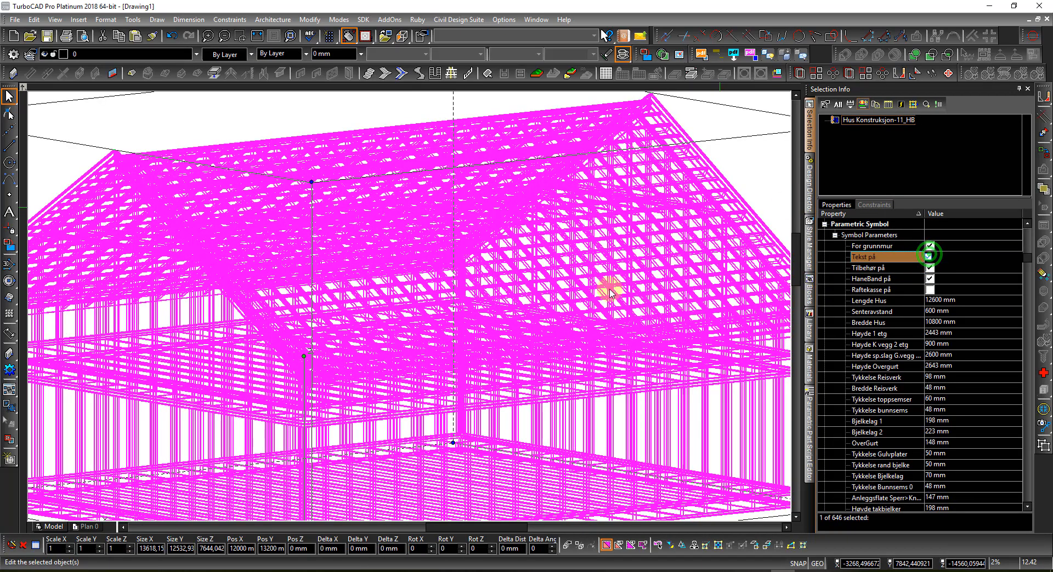
pyautogui.scroll(-5, 576, 294)
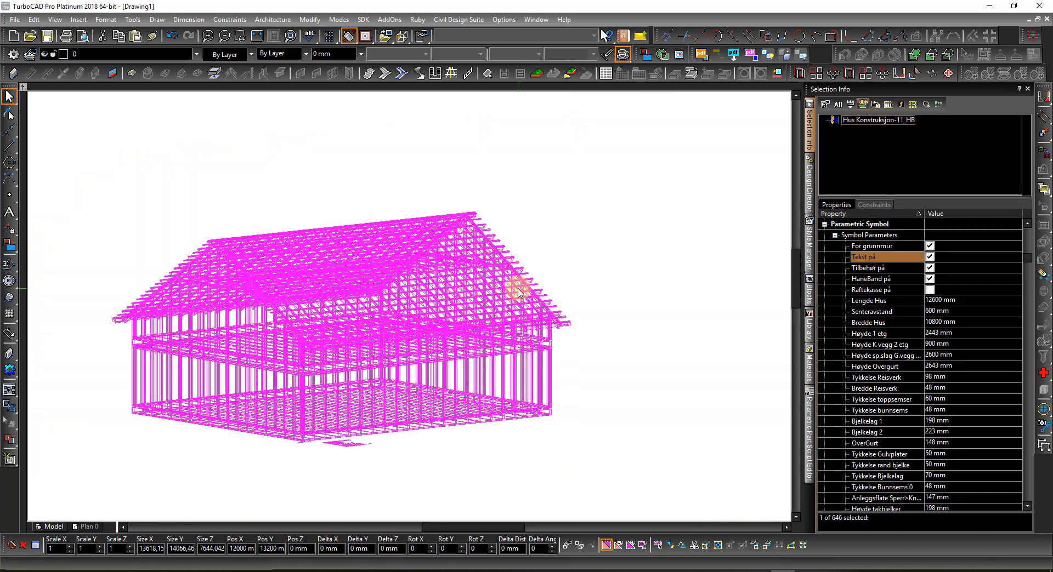
pyautogui.click(436, 381)
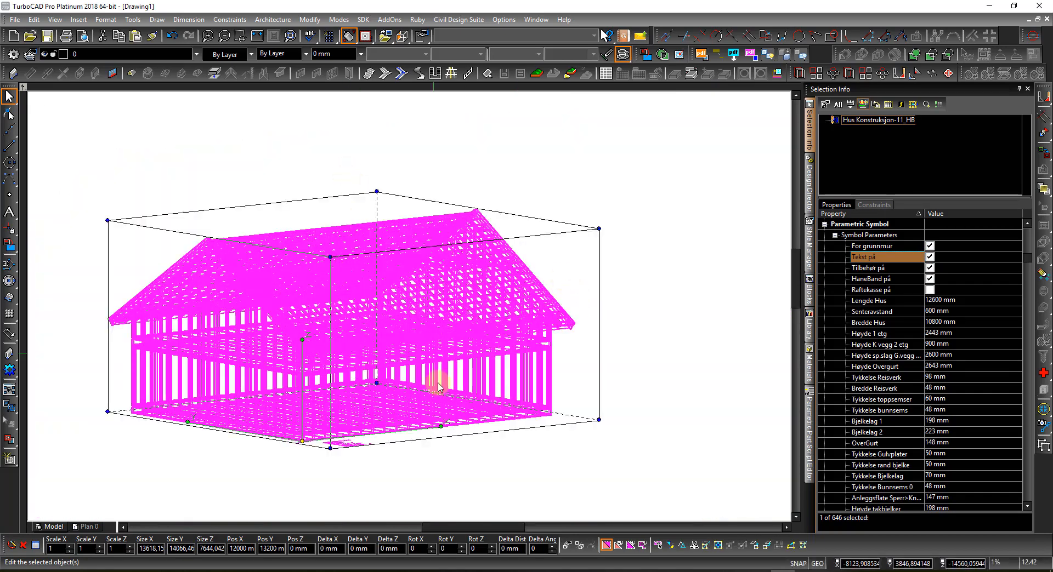
pyautogui.keyDown('shift'); pyautogui.moveTo(336, 465); pyautogui.dragTo(319, 491, button='middle'); pyautogui.keyUp('shift')
pyautogui.scroll(5, 406, 303)
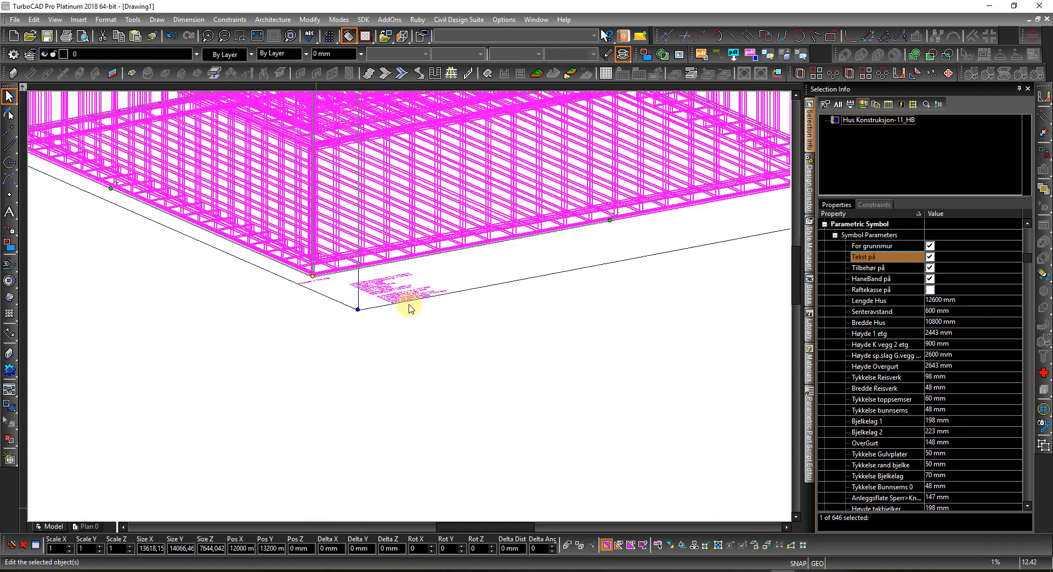
pyautogui.scroll(3, 410, 306)
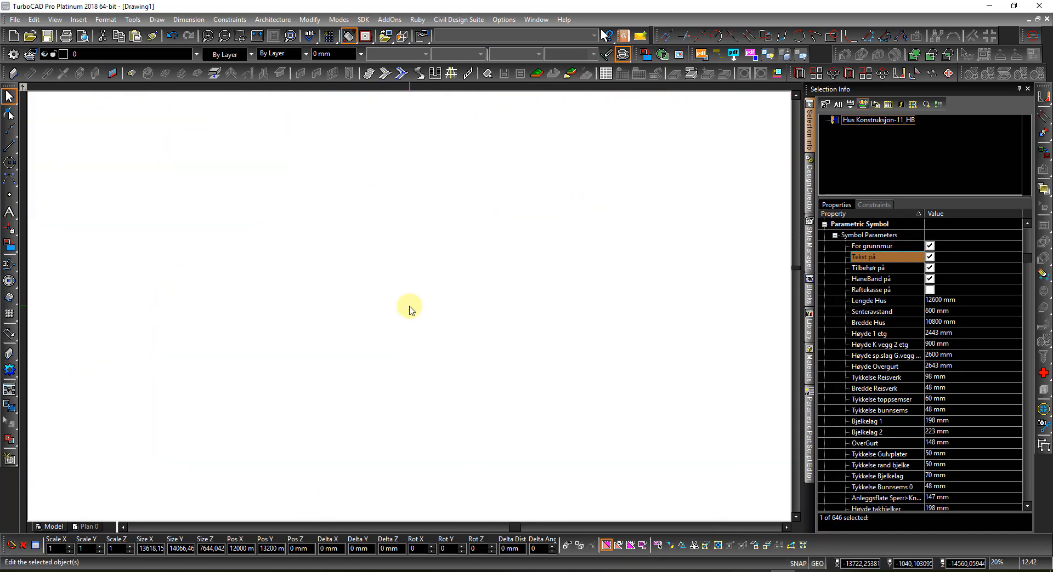
pyautogui.scroll(-1, 413, 305)
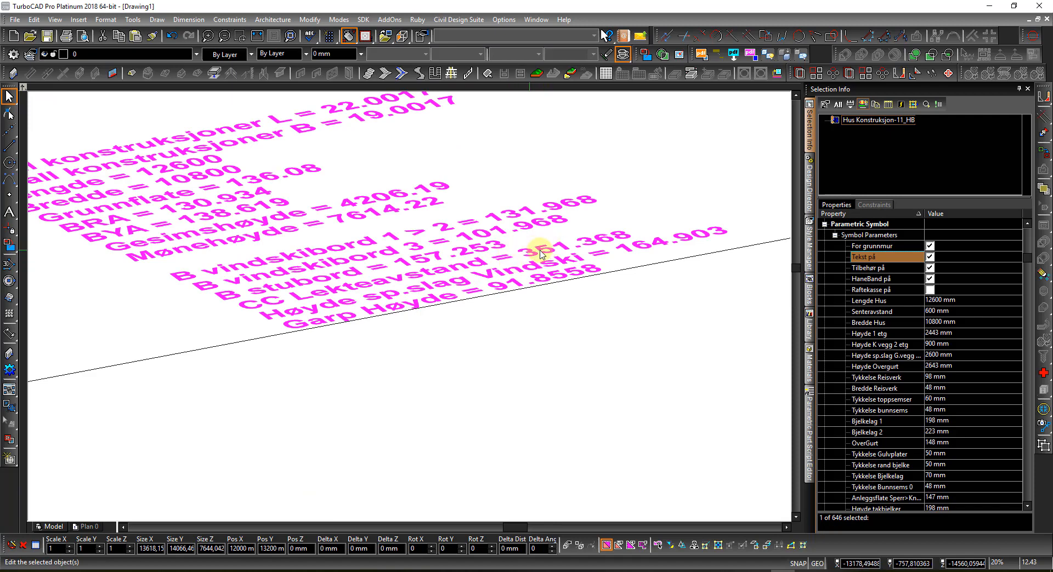
pyautogui.scroll(-6, 470, 248)
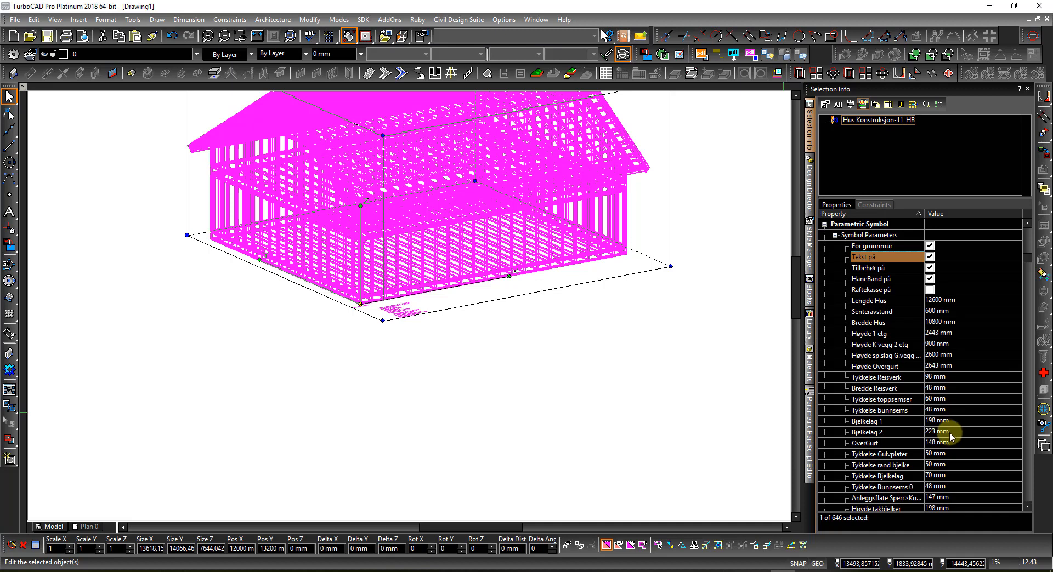
# Step: Change Ca gj.snitt avst Lekter batten spacing from 340 mm to 338 mm
pyautogui.scroll(-3, 935, 453)
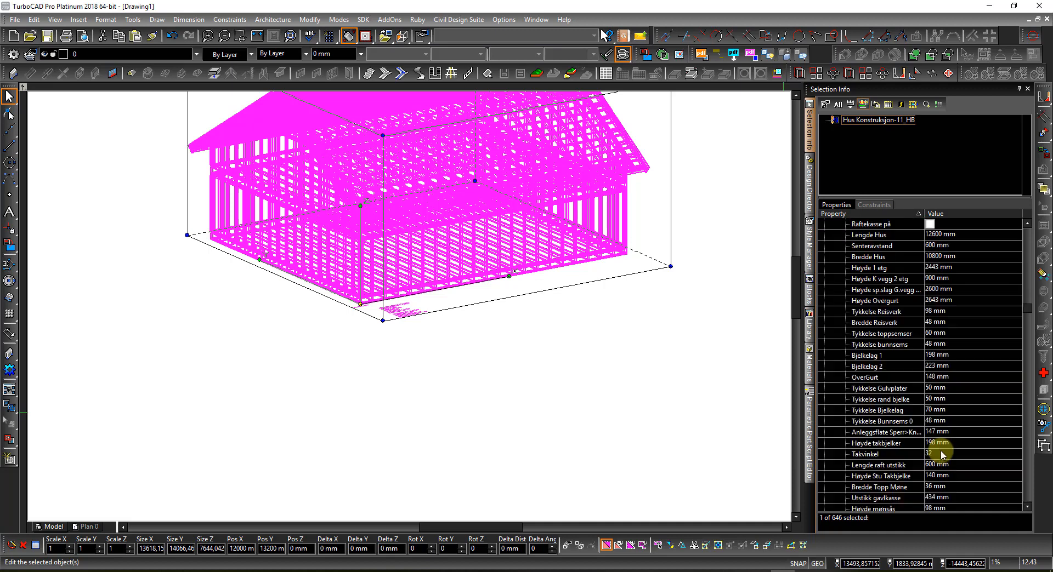
pyautogui.scroll(-1, 942, 454)
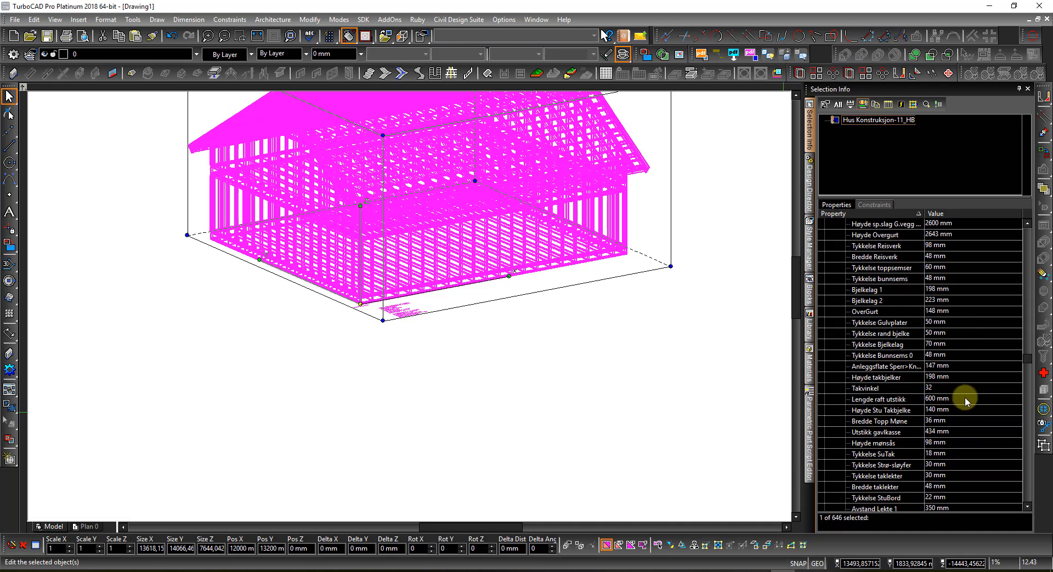
pyautogui.scroll(-1, 959, 396)
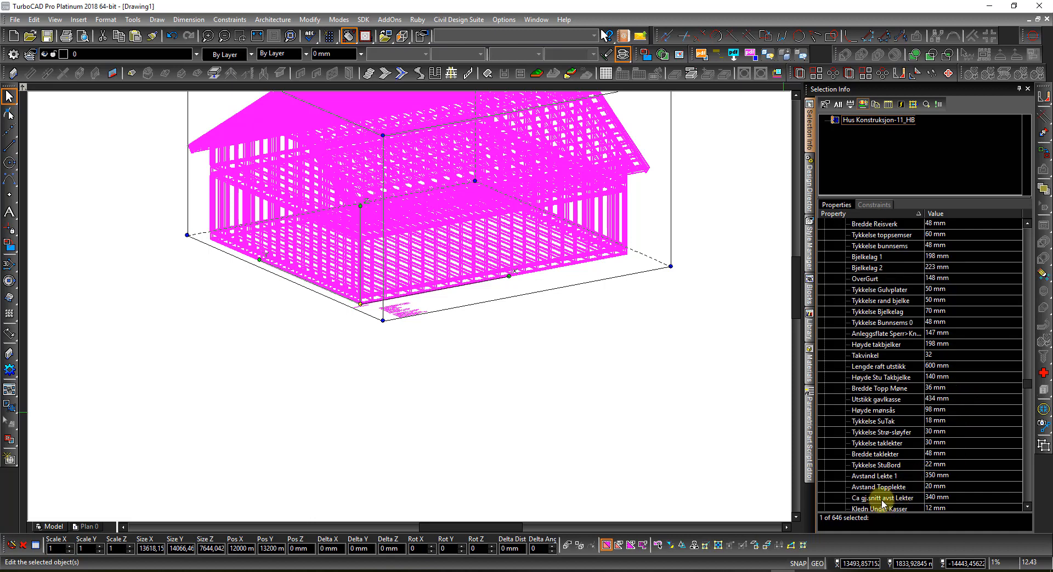
pyautogui.scroll(-1, 883, 503)
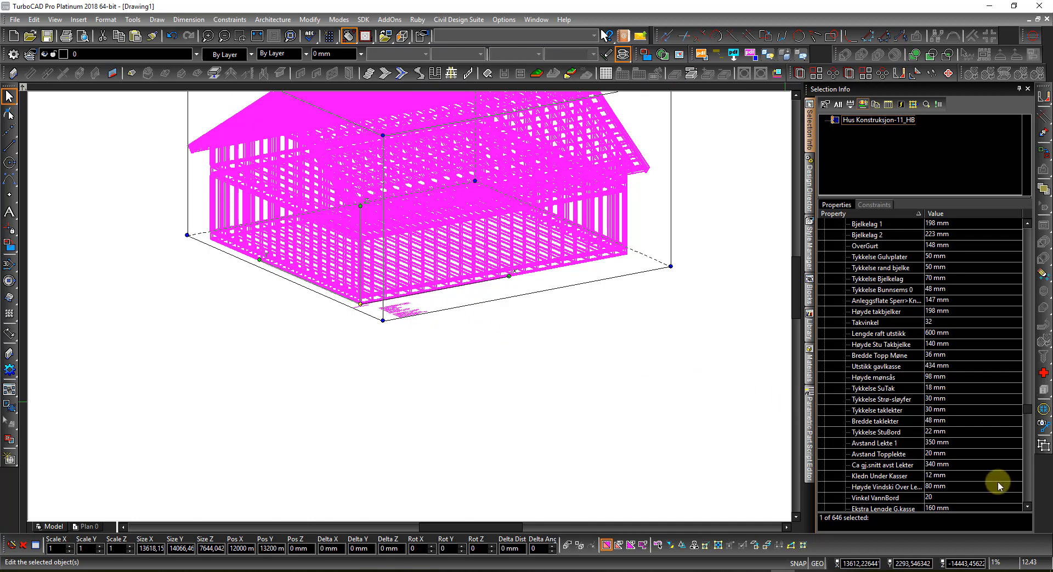
pyautogui.click(956, 465)
pyautogui.click(966, 465)
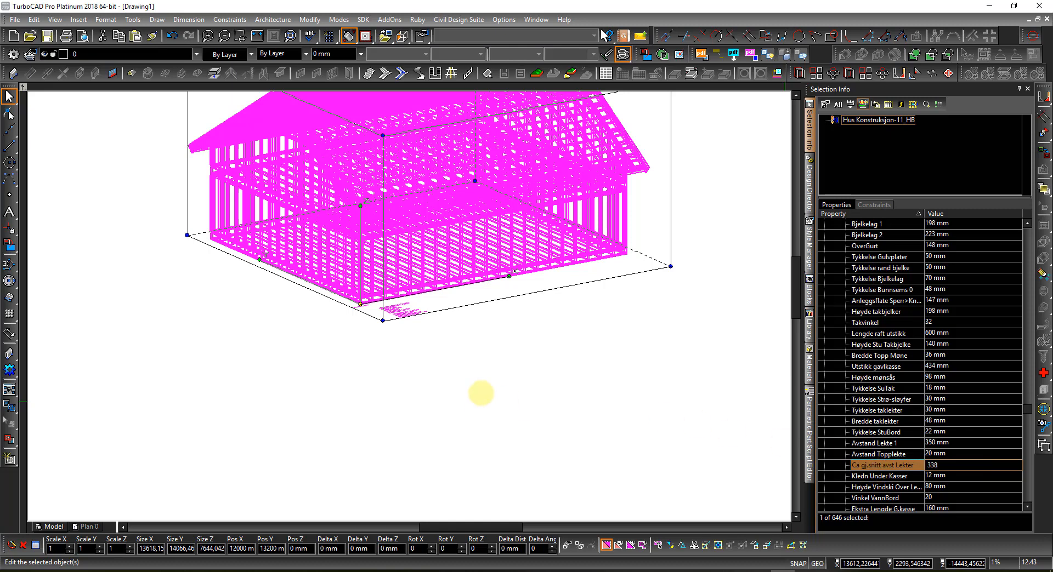
pyautogui.press('Return')
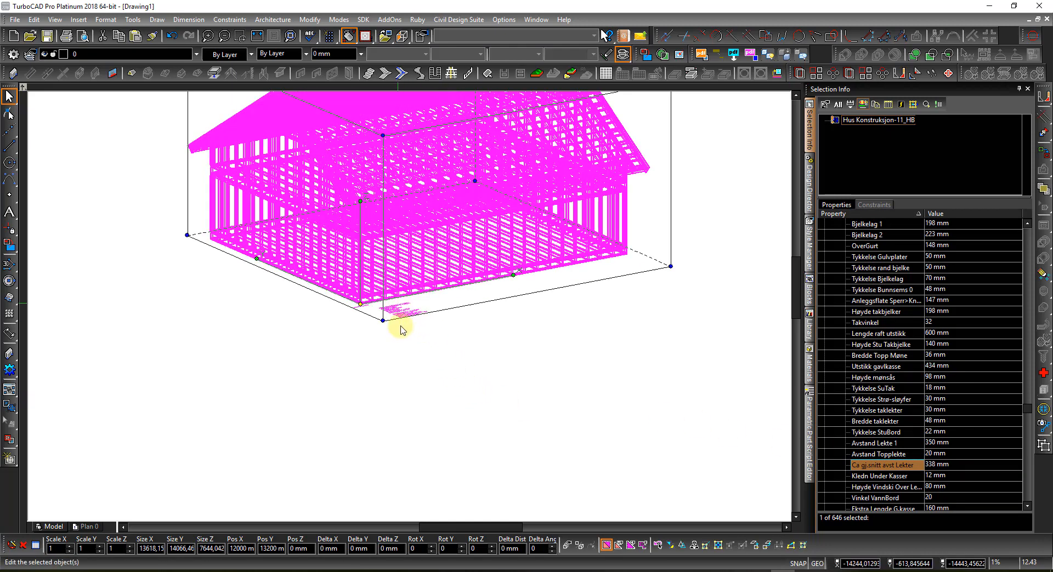
pyautogui.scroll(3, 412, 306)
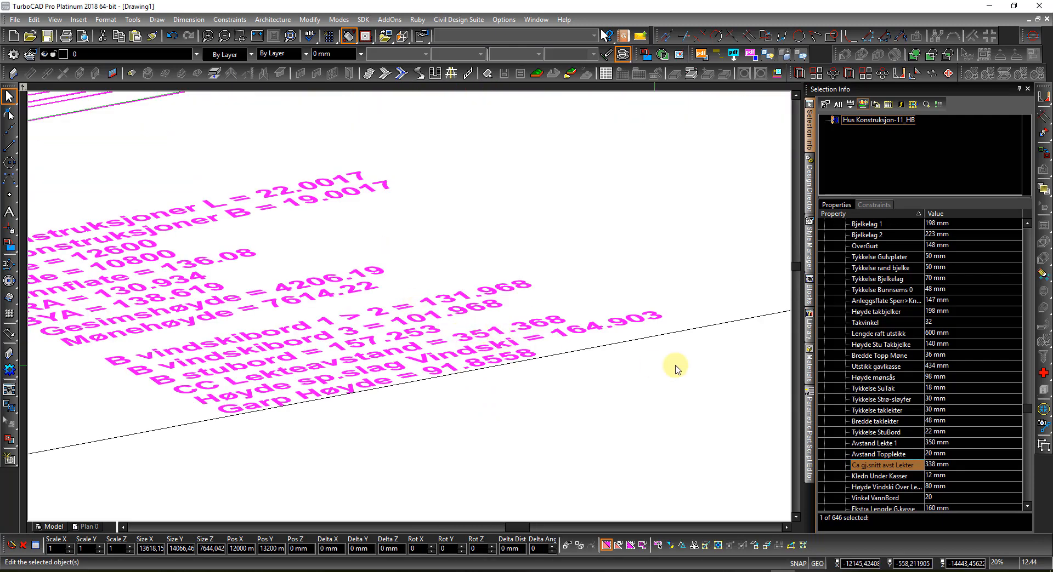
# Step: Set the batten spacing 'Ca gj.snitt avst Lekter' to 330 mm
pyautogui.click(965, 466)
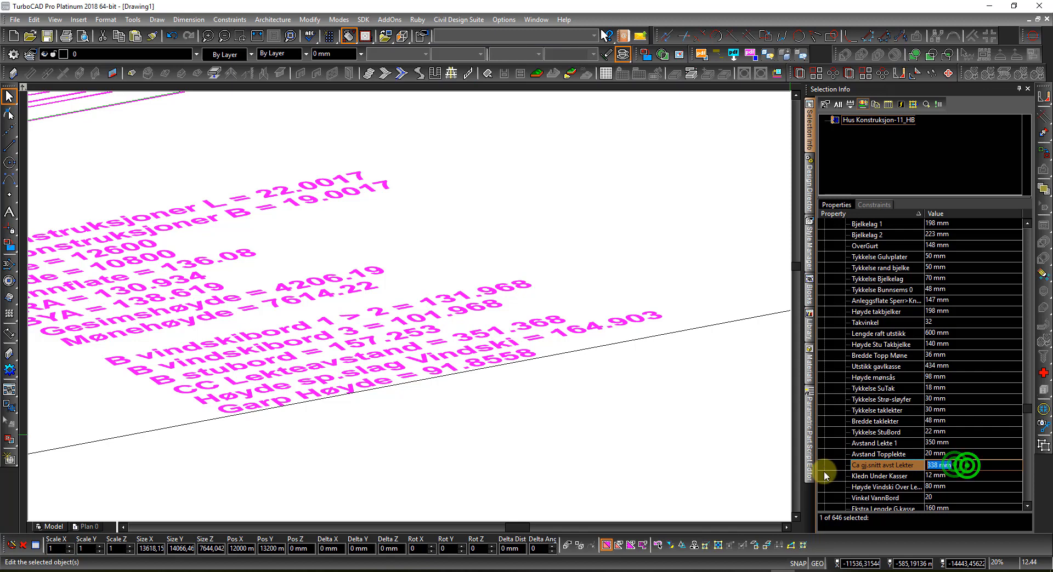
pyautogui.write('330')
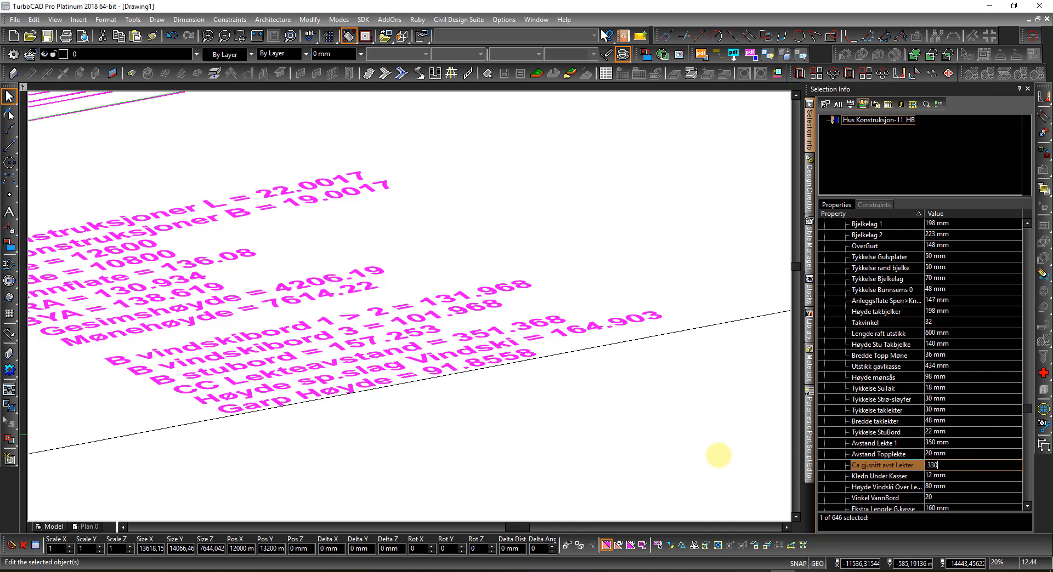
pyautogui.click(721, 453)
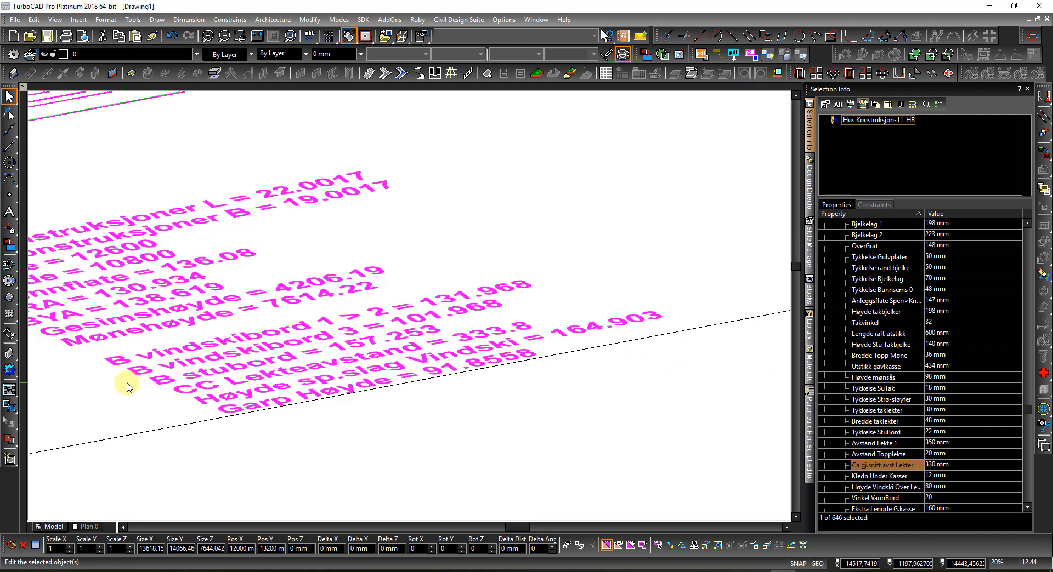
# Step: Switch to the front view and zoom in on the framing's eave
pyautogui.rightClick(147, 361)
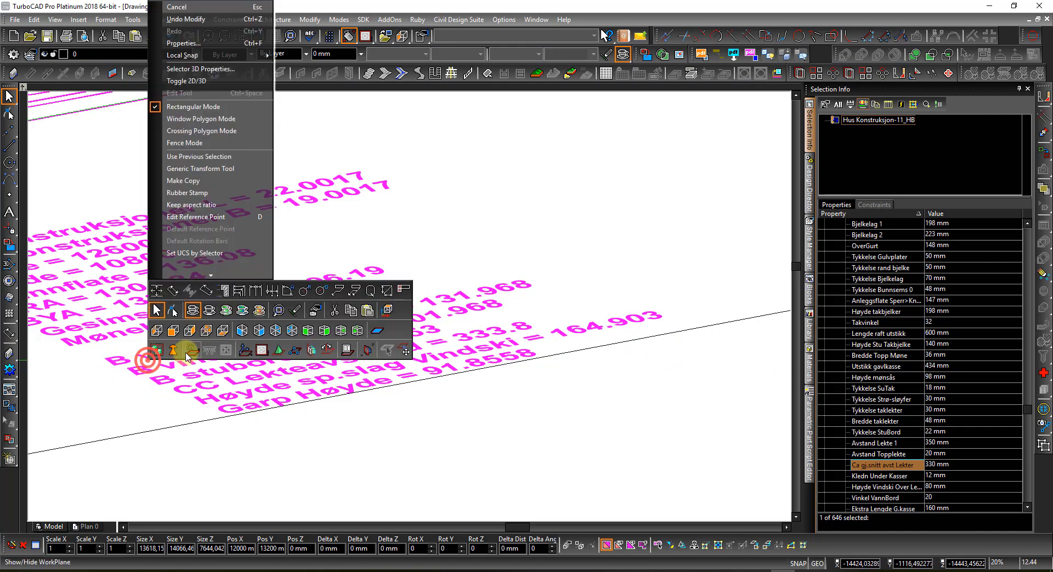
pyautogui.click(70, 395)
pyautogui.rightClick(69, 395)
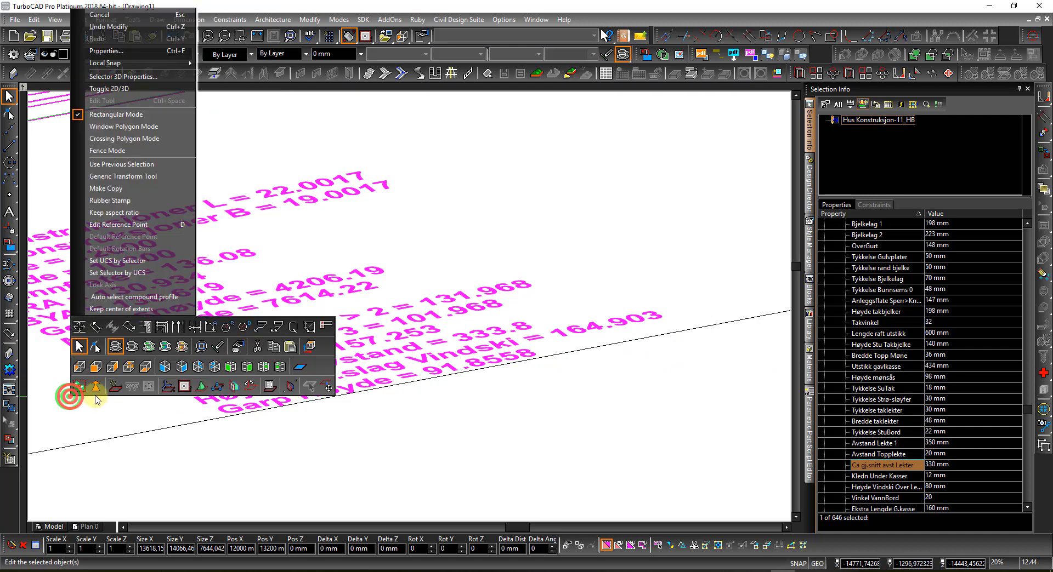
pyautogui.click(95, 366)
pyautogui.scroll(10, 41, 315)
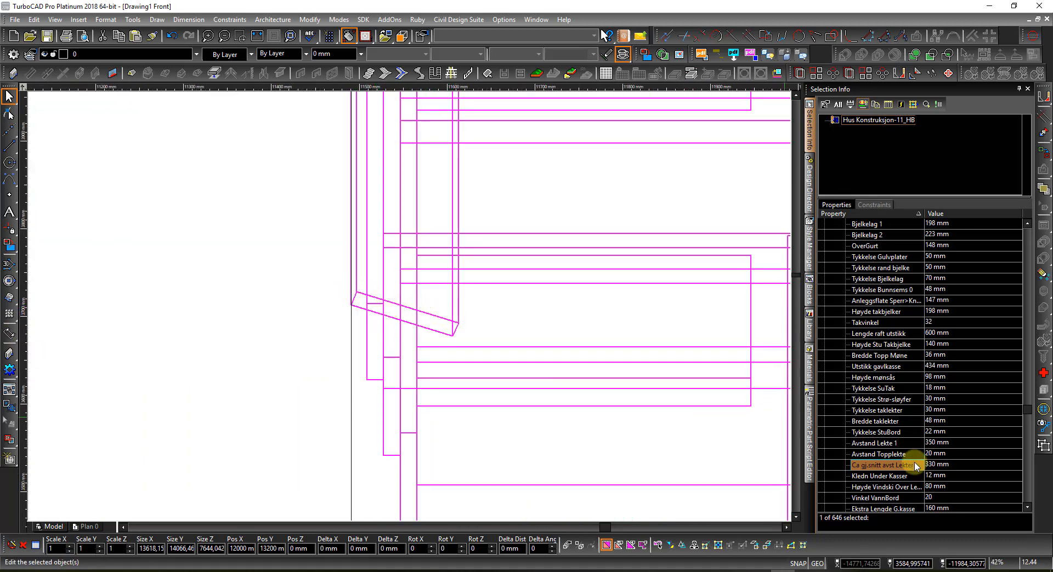
# Step: Change 'Vinkel VannBord' to 15, then to 0 so the eave board lies level
pyautogui.click(951, 500)
pyautogui.write('15')
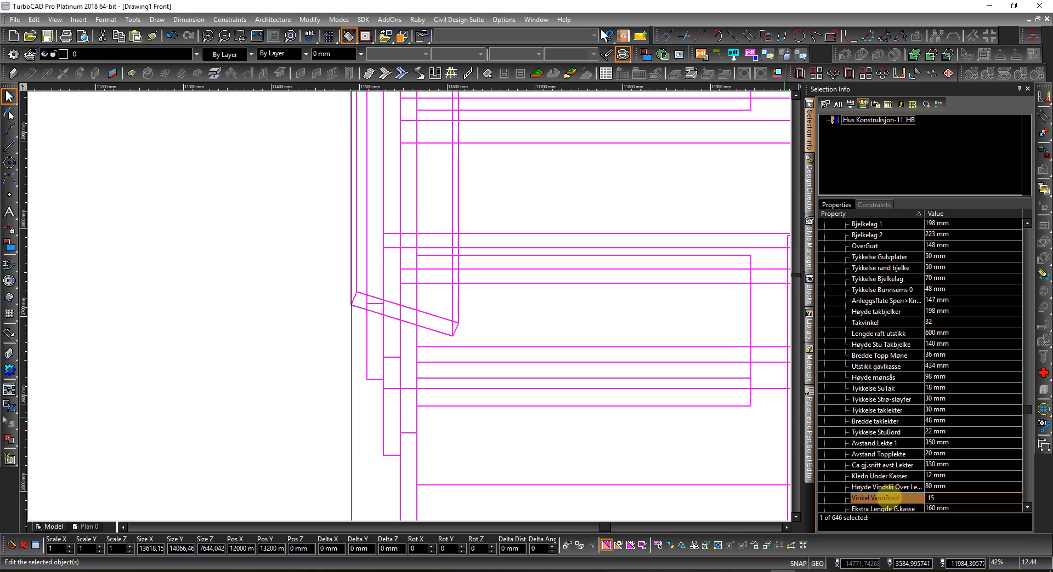
pyautogui.press('Return')
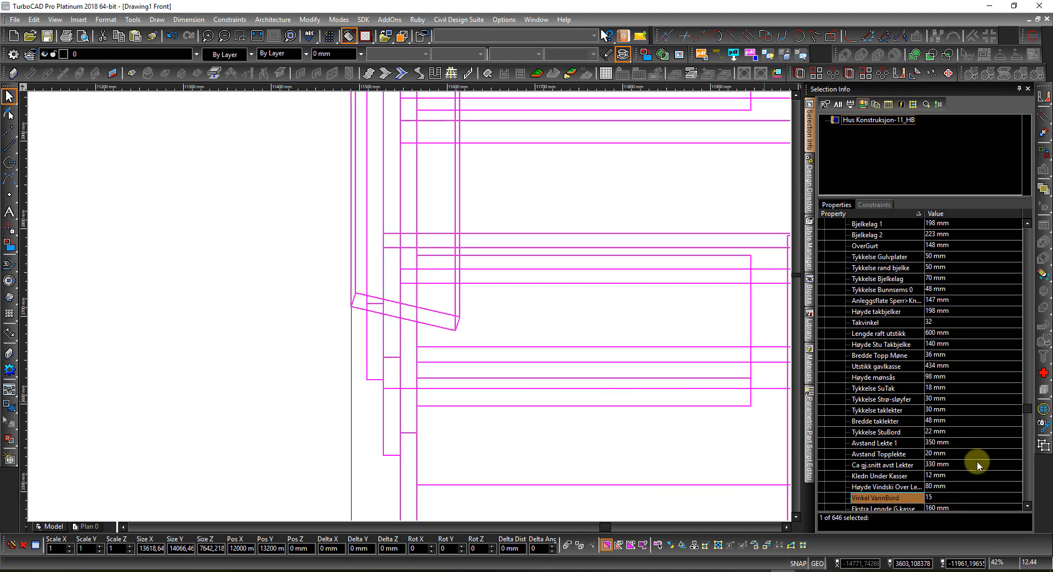
pyautogui.click(947, 498)
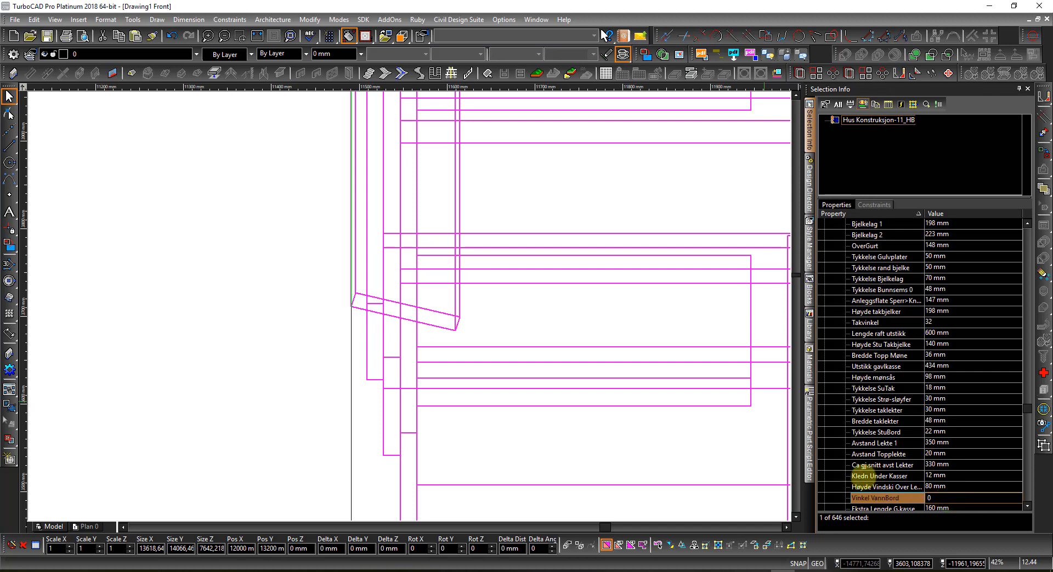
pyautogui.write('0')
pyautogui.press('Return')
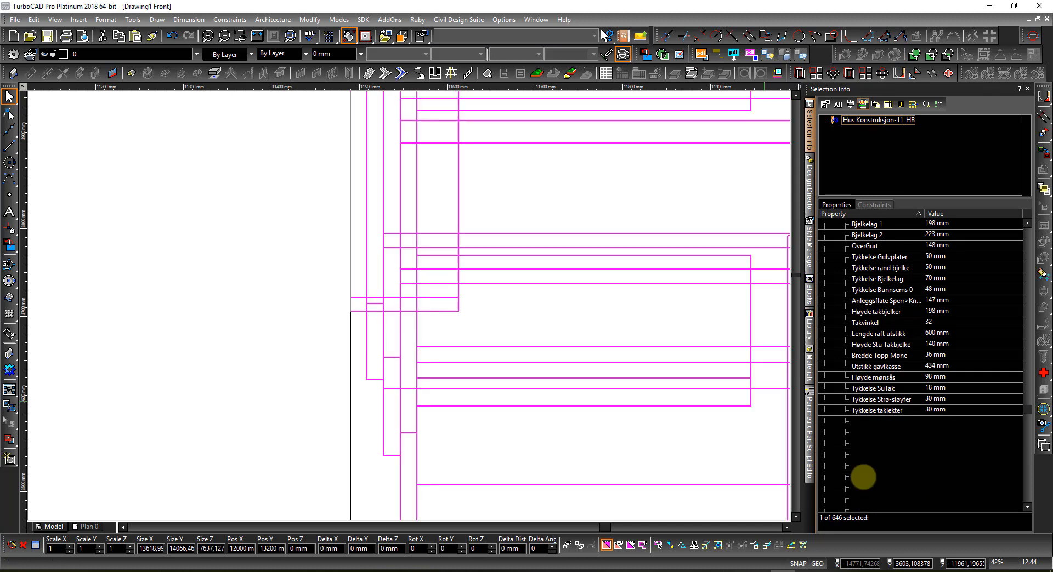
# Step: Switch to the left view and zoom in on the roof eave and gutter
pyautogui.rightClick(252, 379)
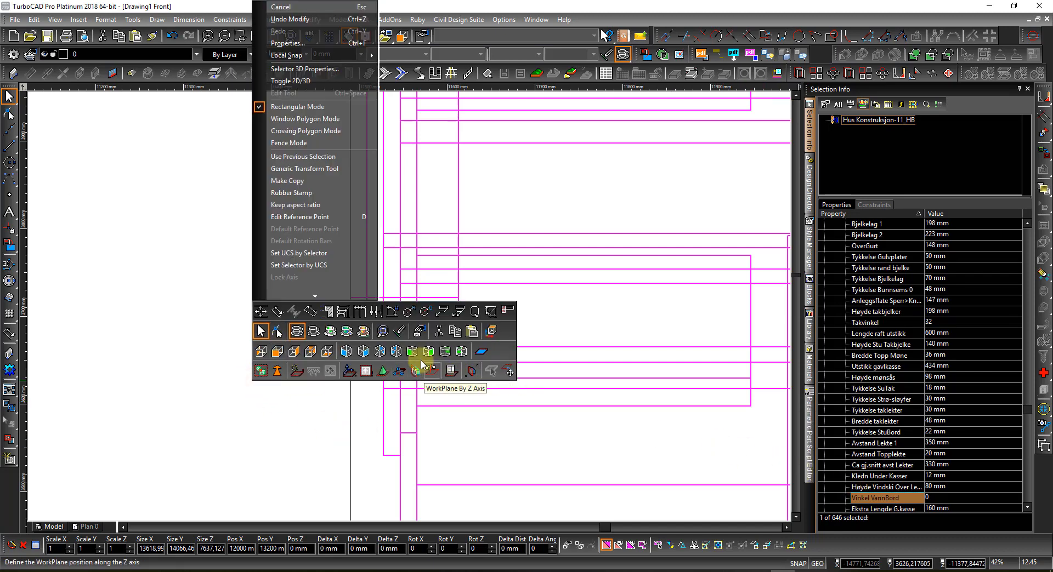
pyautogui.click(262, 353)
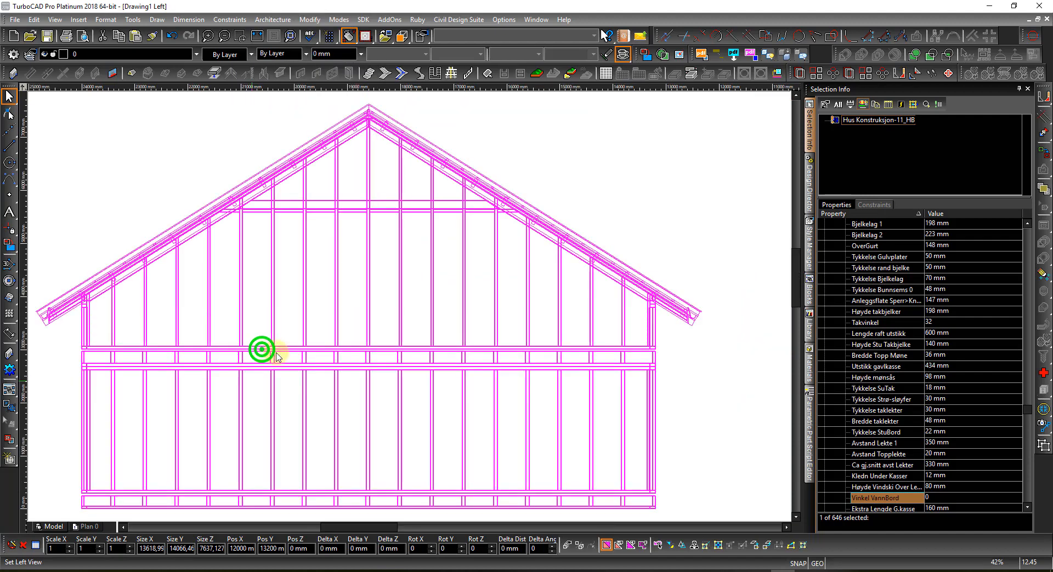
pyautogui.scroll(2, 677, 312)
pyautogui.scroll(3, 411, 310)
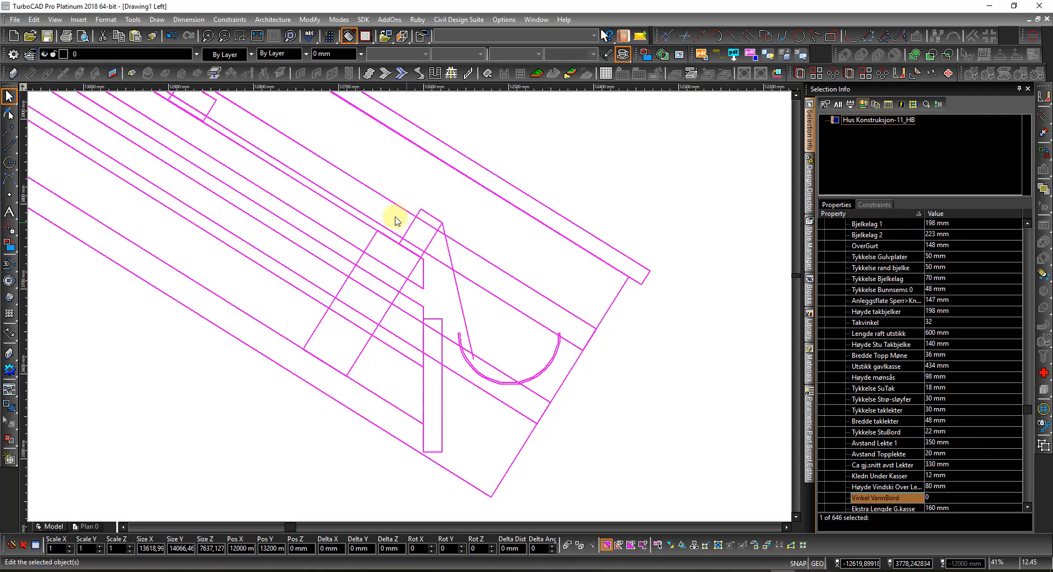
pyautogui.scroll(-3, 220, 134)
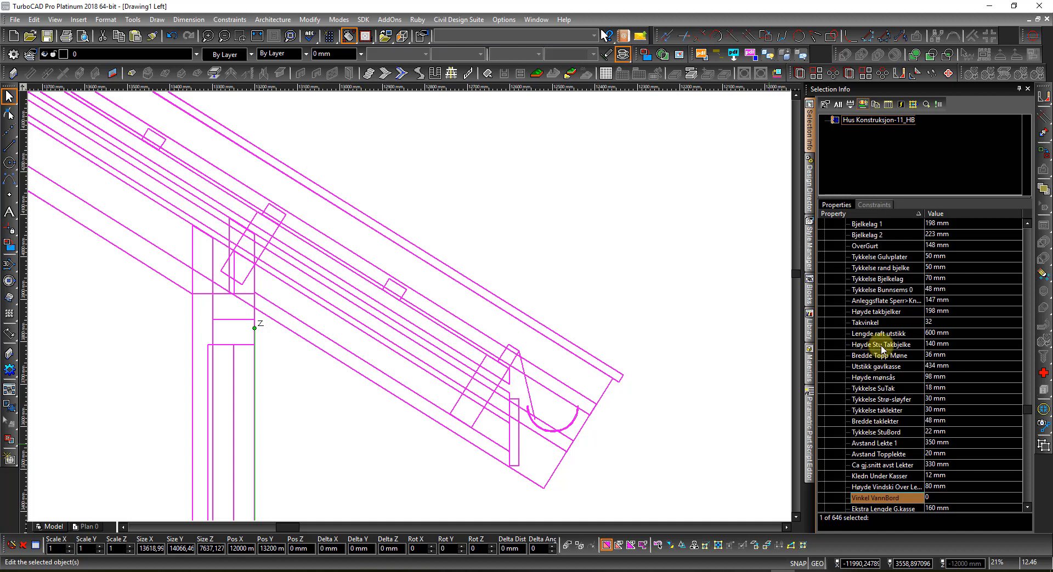
# Step: Change the 'Høyde Stu Takbjelke' rafter height value to 173 mm
pyautogui.click(953, 345)
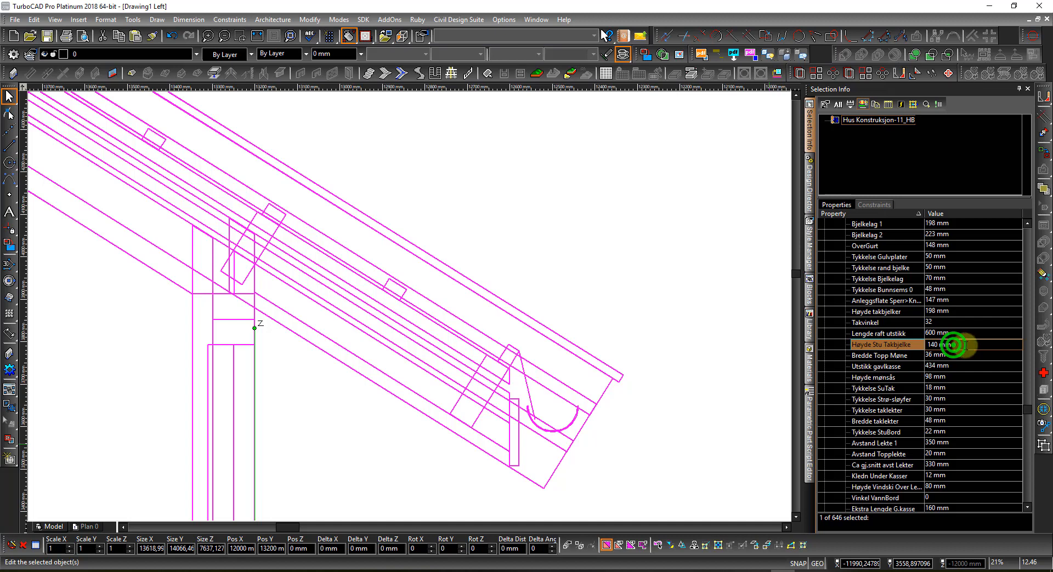
pyautogui.click(953, 345)
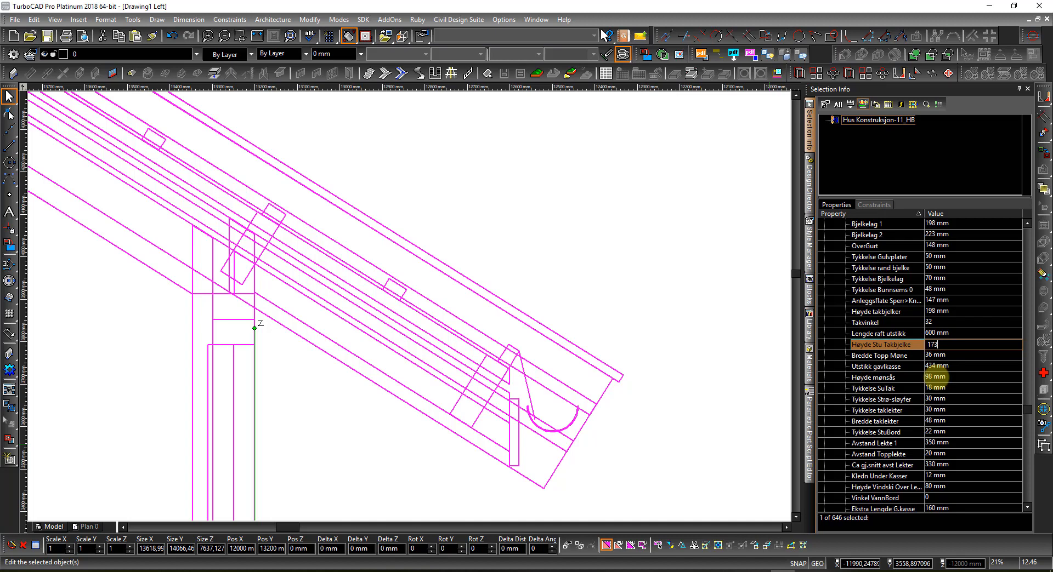
pyautogui.press('Return')
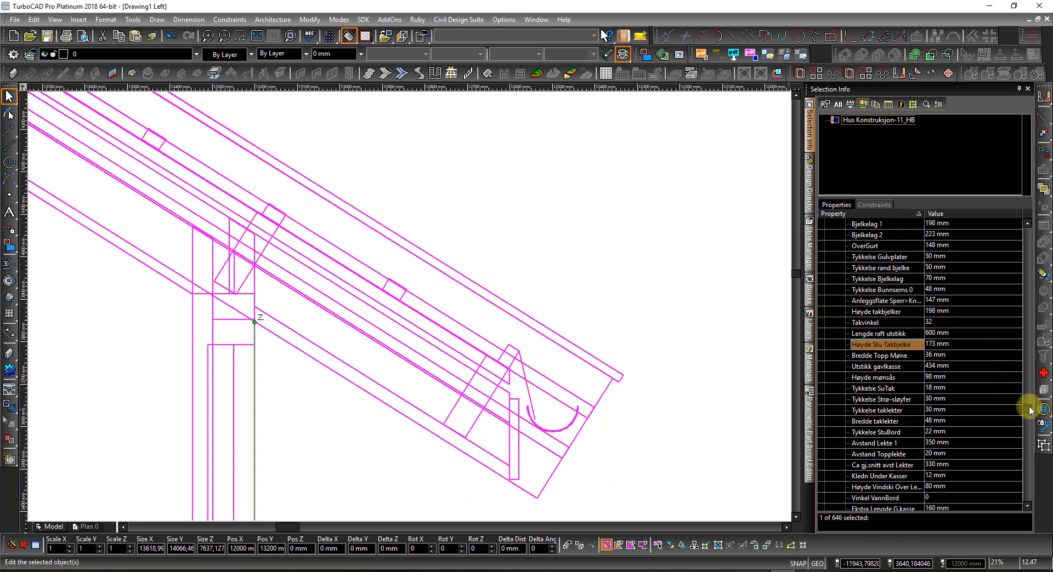
# Step: Tick 'Raftekasse på' in Symbol Parameters so a boxed soffit appears under the rafters
pyautogui.moveTo(1029, 409); pyautogui.dragTo(1023, 223)
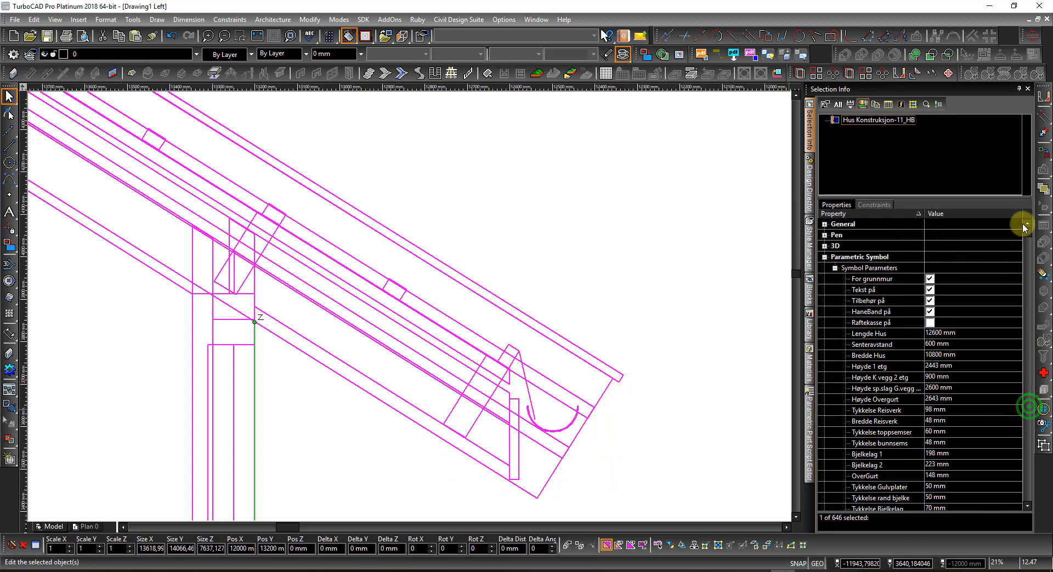
pyautogui.click(929, 322)
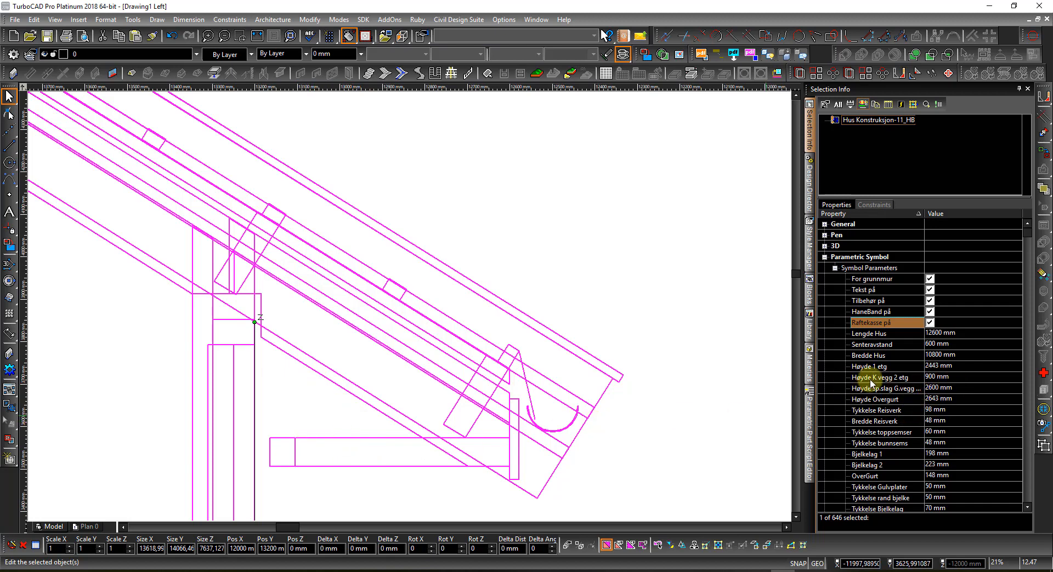
pyautogui.scroll(-6, 905, 406)
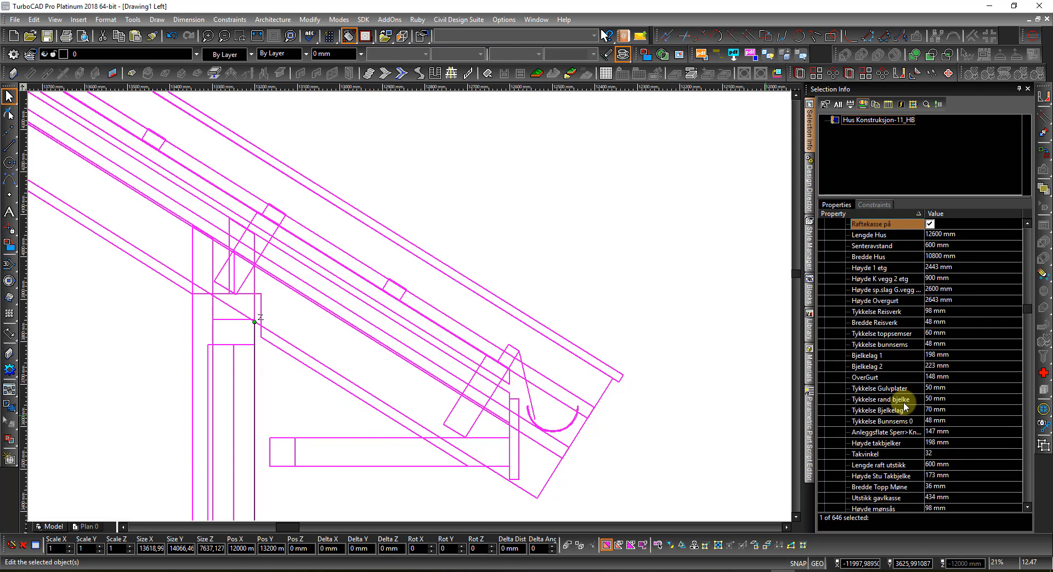
pyautogui.scroll(-5, 912, 409)
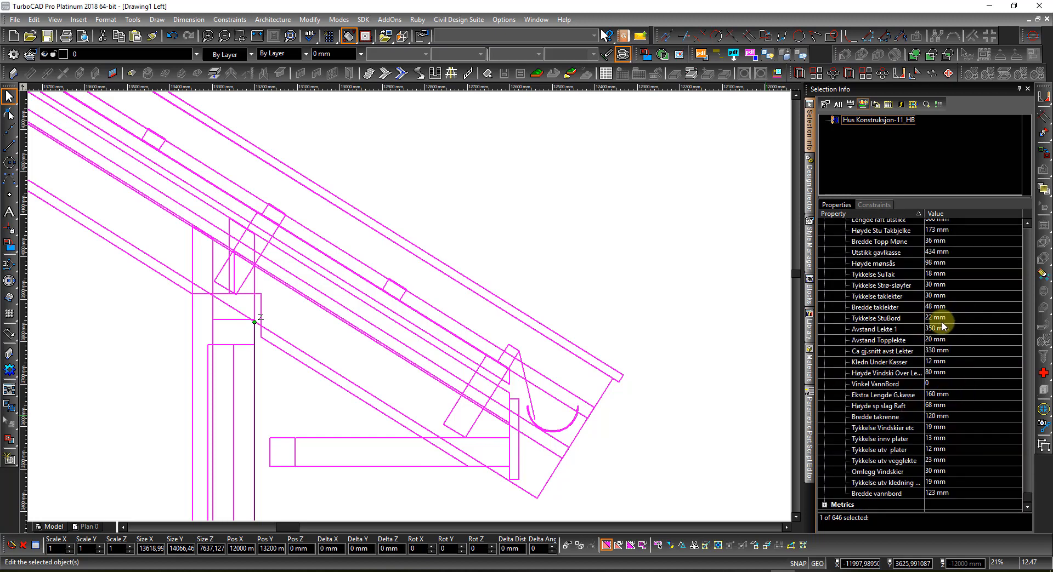
# Step: Align the workplane to the active view and measure the ~600 eave overhang without keeping it
pyautogui.rightClick(672, 273)
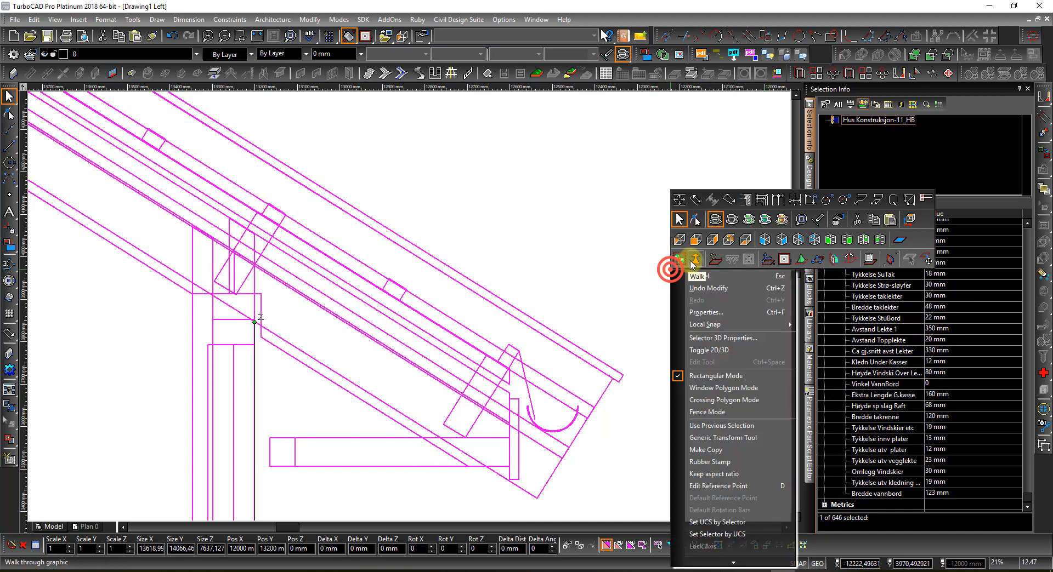
pyautogui.click(782, 259)
pyautogui.rightClick(753, 254)
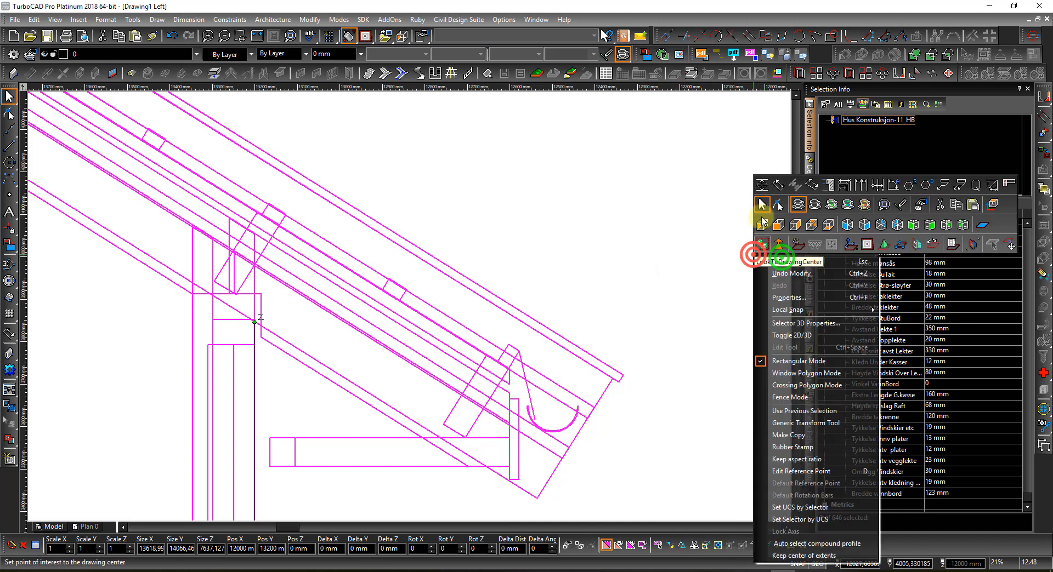
pyautogui.click(761, 180)
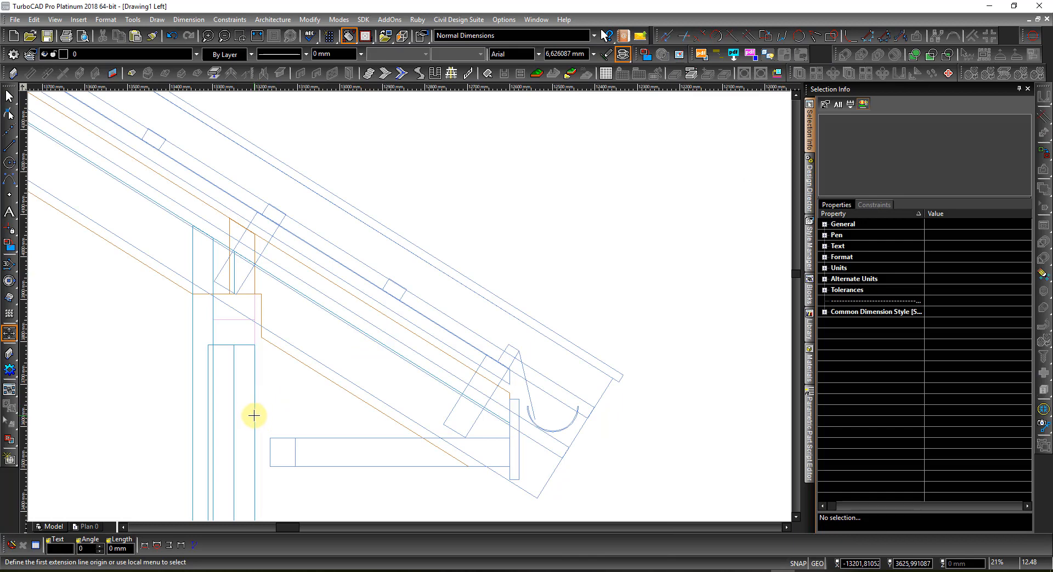
pyautogui.click(254, 416)
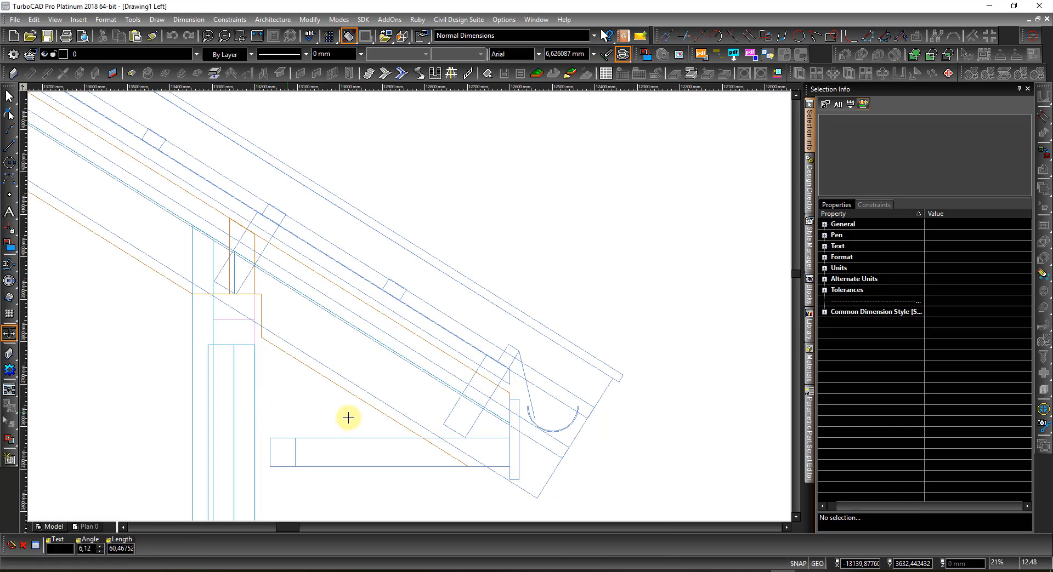
pyautogui.click(509, 432)
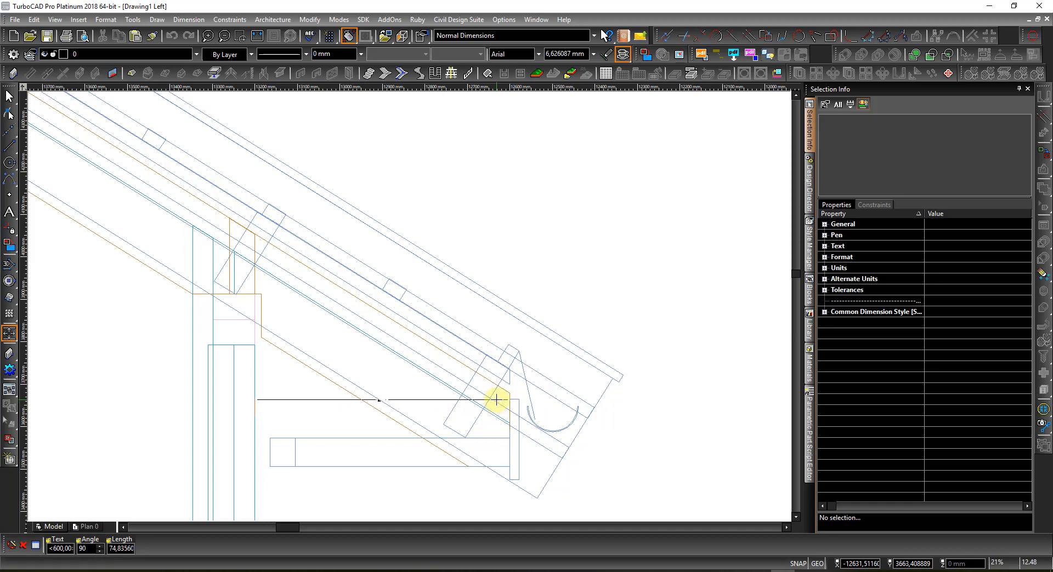
pyautogui.press('Escape')
pyautogui.press('Escape')
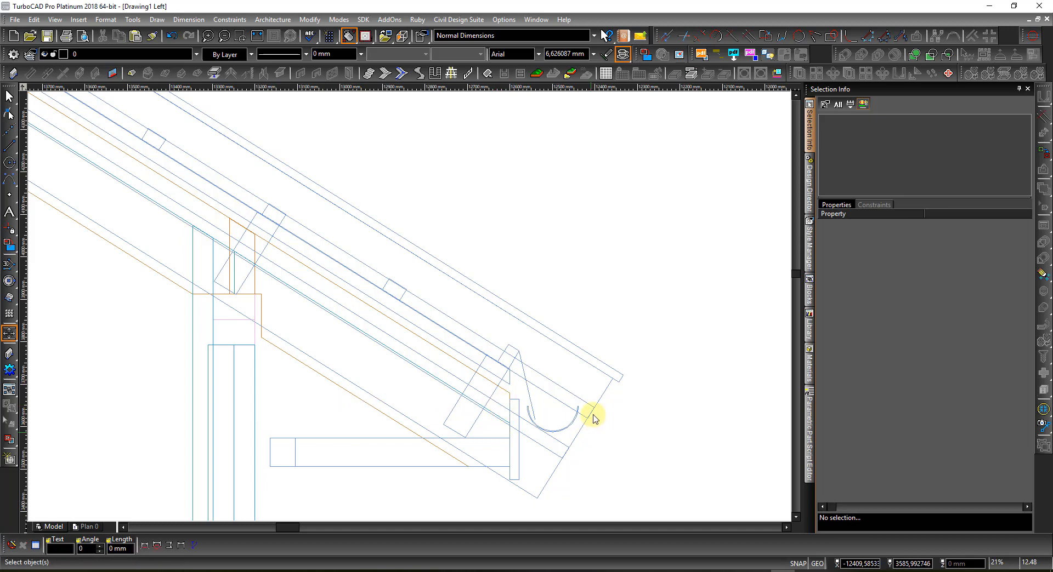
# Step: Replace the 600 mm 'Lengde raft utstikk' value with 900 mm and zoom out on the eave
pyautogui.click(595, 402)
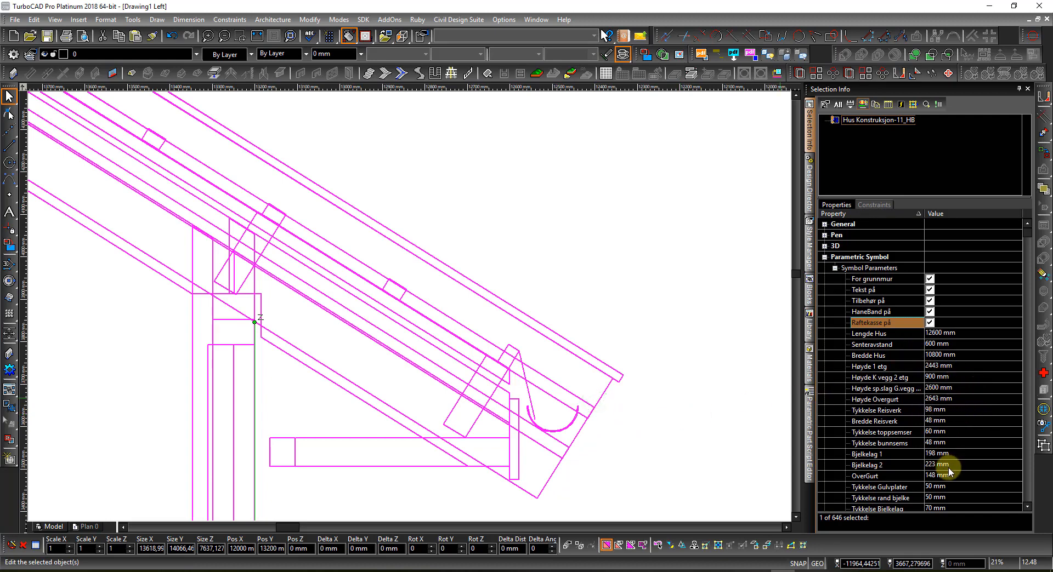
pyautogui.scroll(-2, 950, 472)
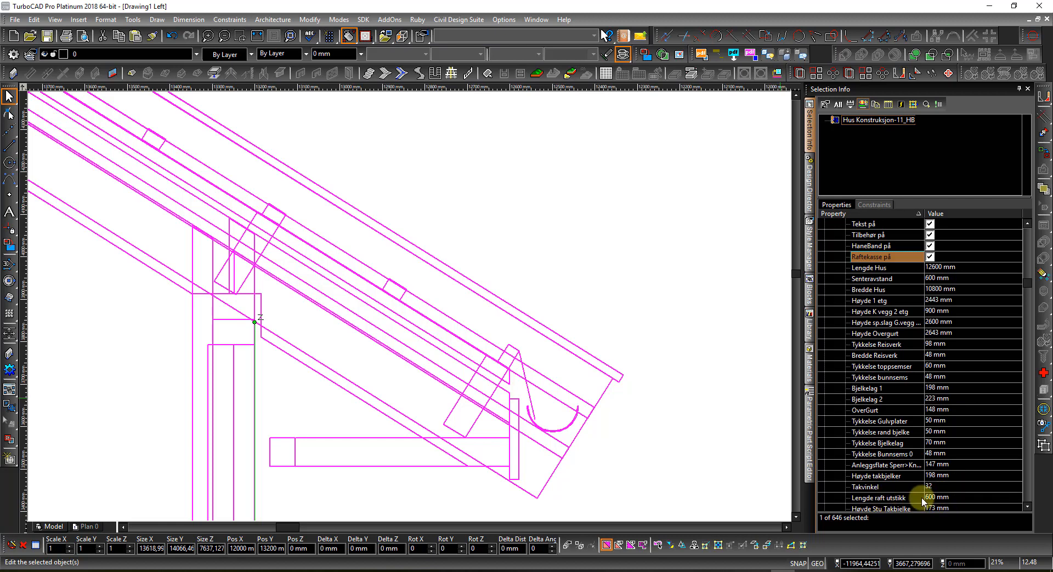
pyautogui.click(972, 502)
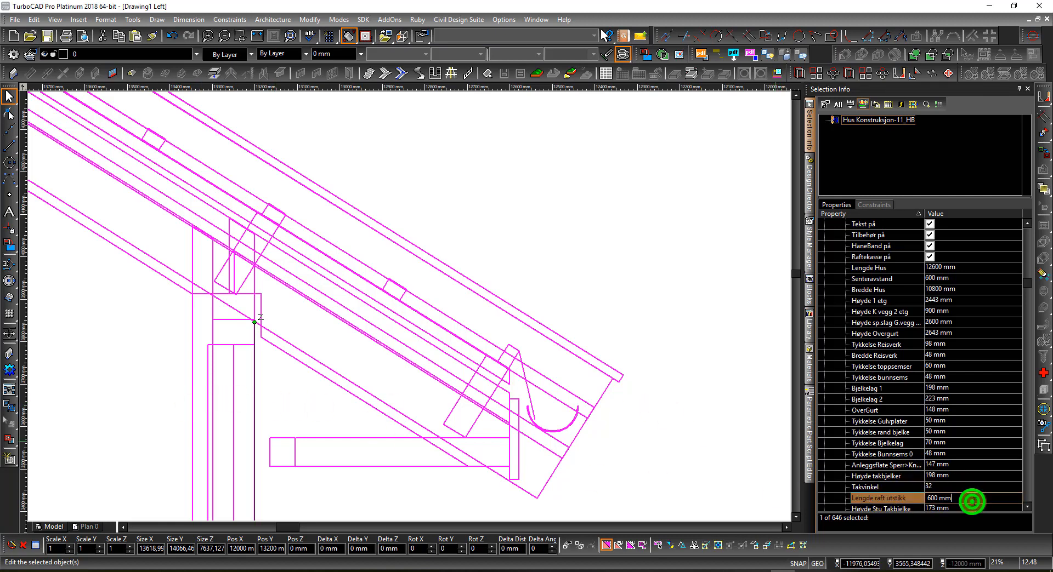
pyautogui.moveTo(972, 502); pyautogui.dragTo(861, 506)
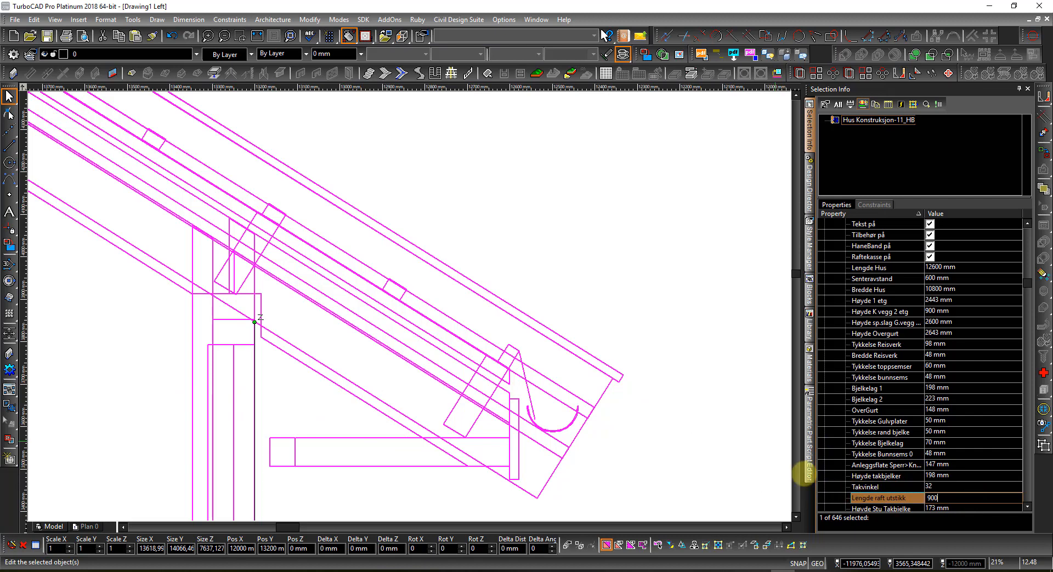
pyautogui.press('Return')
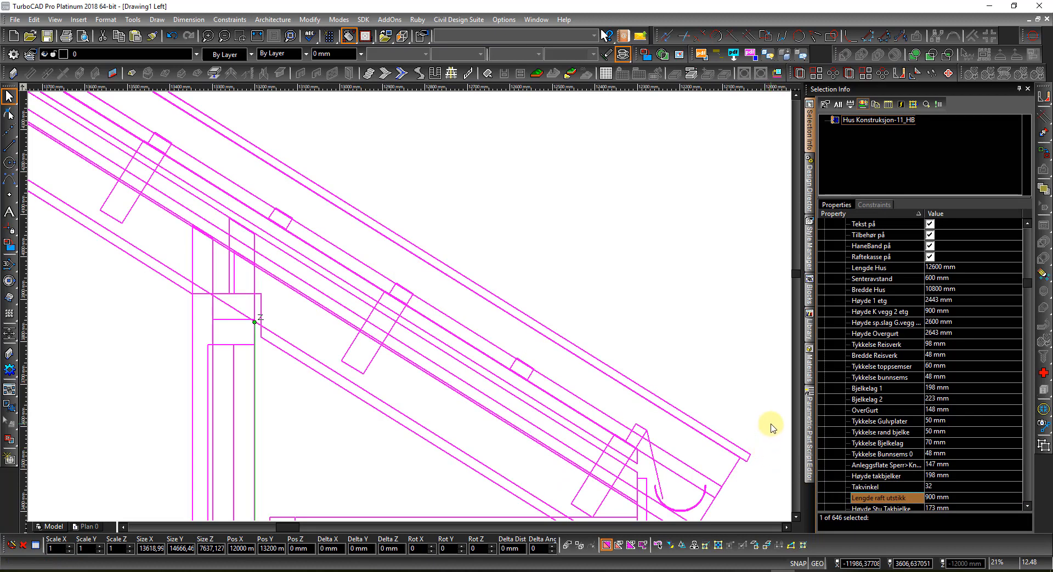
pyautogui.scroll(-2, 383, 397)
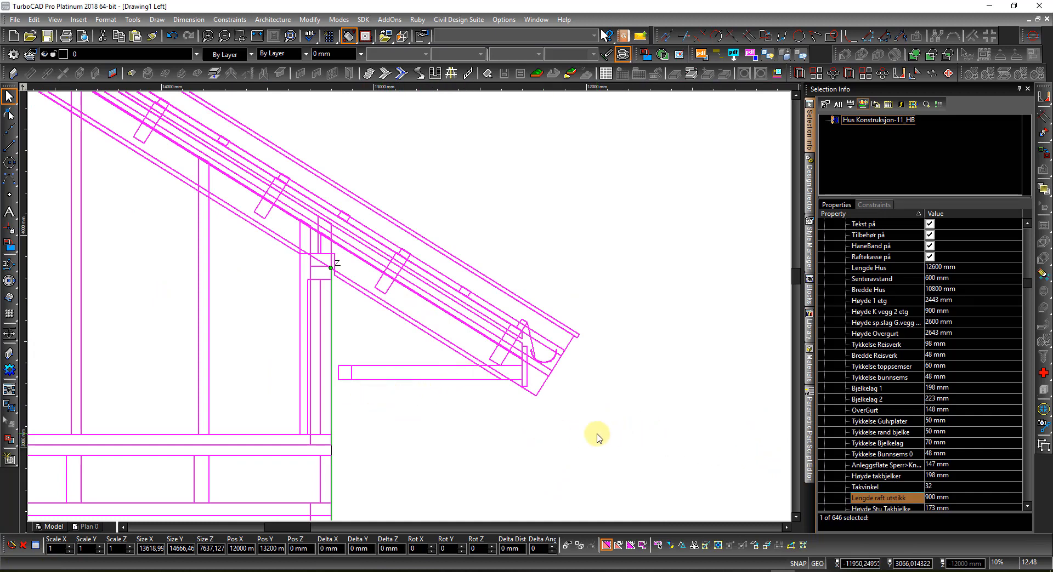
# Step: Switch to the front elevation and zoom in near the left gable end
pyautogui.rightClick(475, 429)
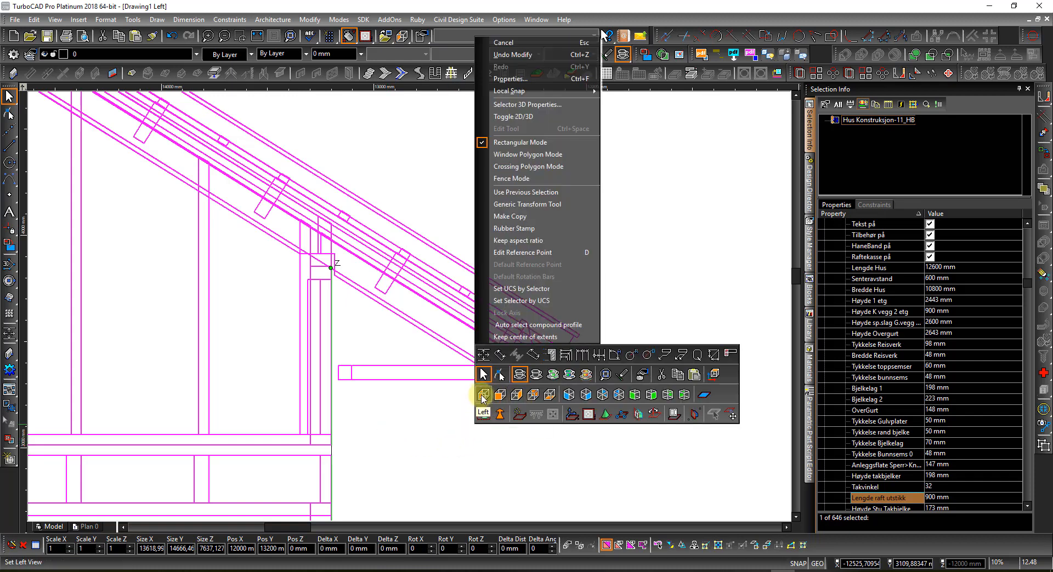
pyautogui.click(483, 396)
pyautogui.rightClick(489, 395)
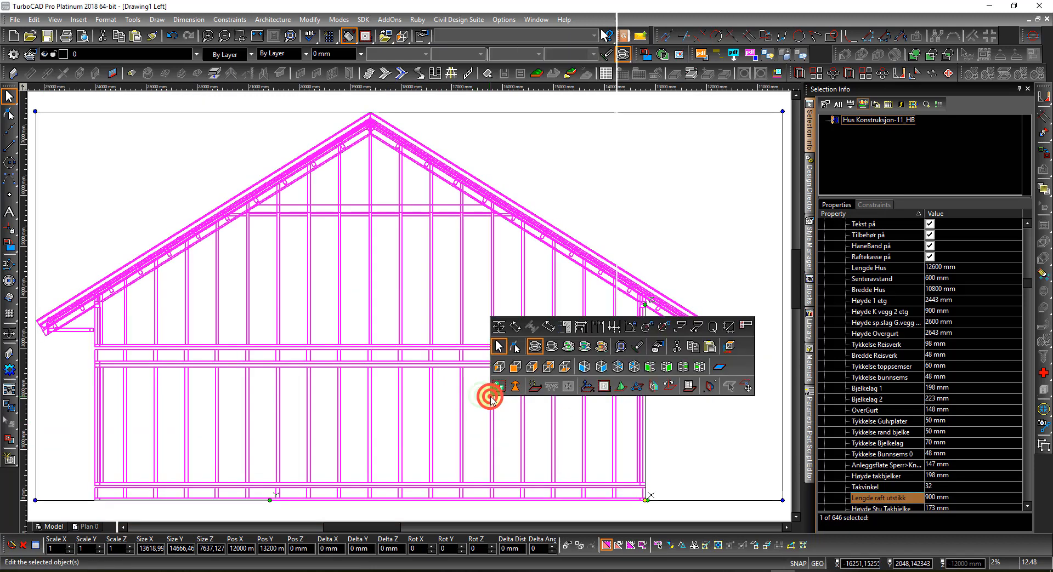
pyautogui.click(507, 368)
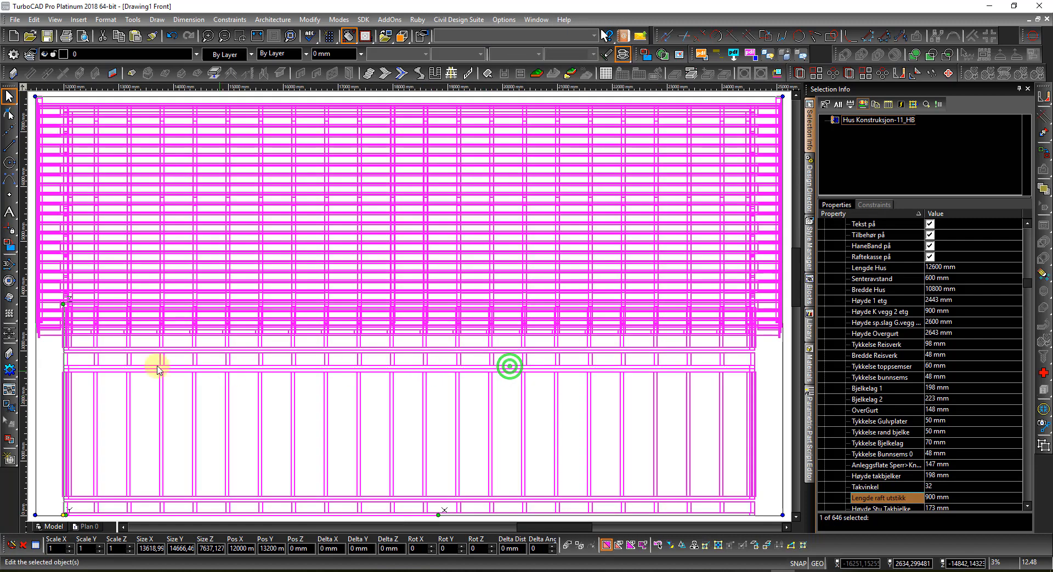
pyautogui.scroll(3, 41, 338)
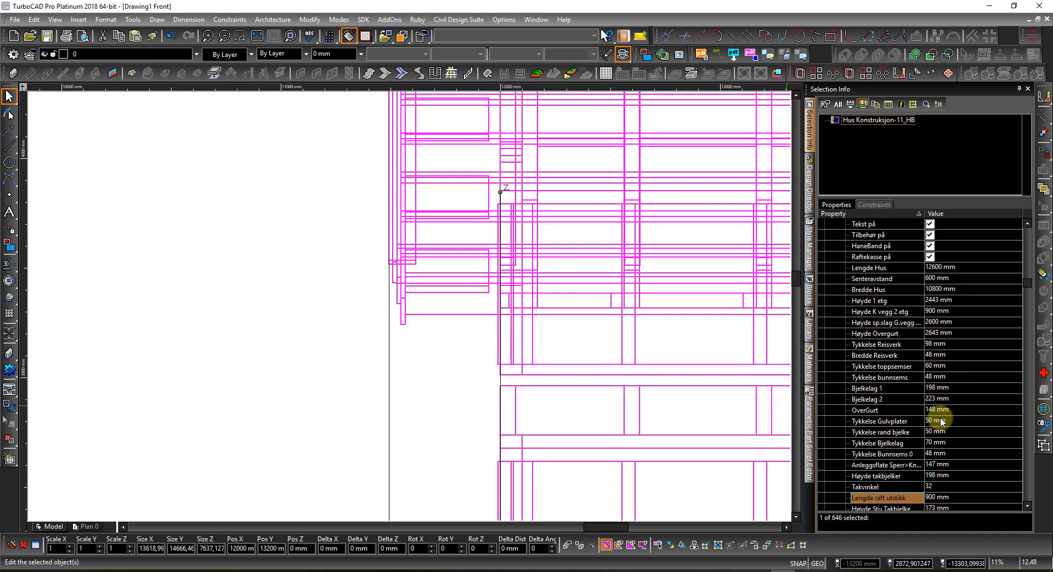
# Step: Set 'Utstikk gavlkasse' to 600 mm and orbit the framing into an angled 3D view
pyautogui.scroll(-3, 948, 431)
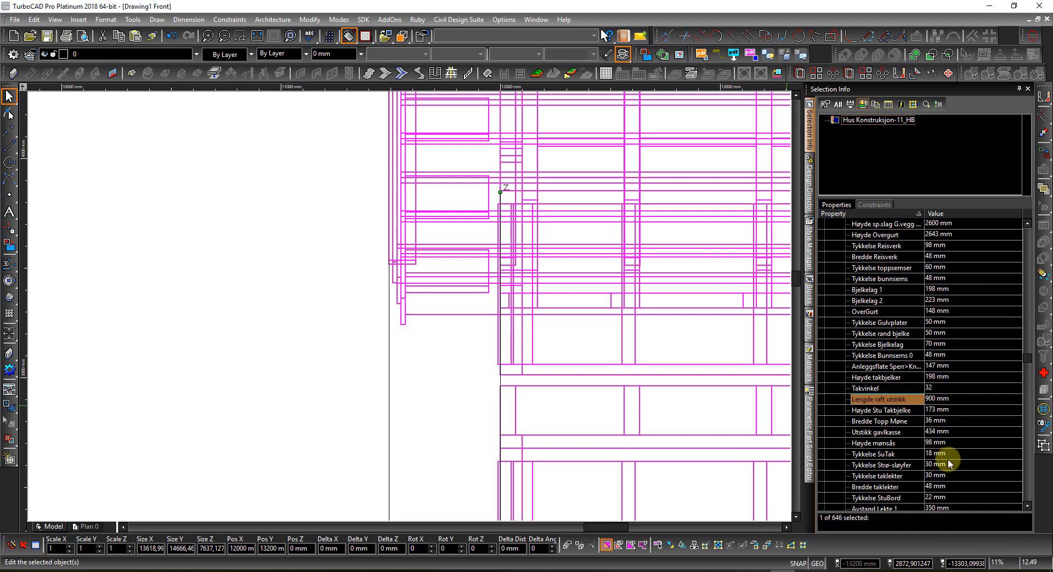
pyautogui.doubleClick(959, 433)
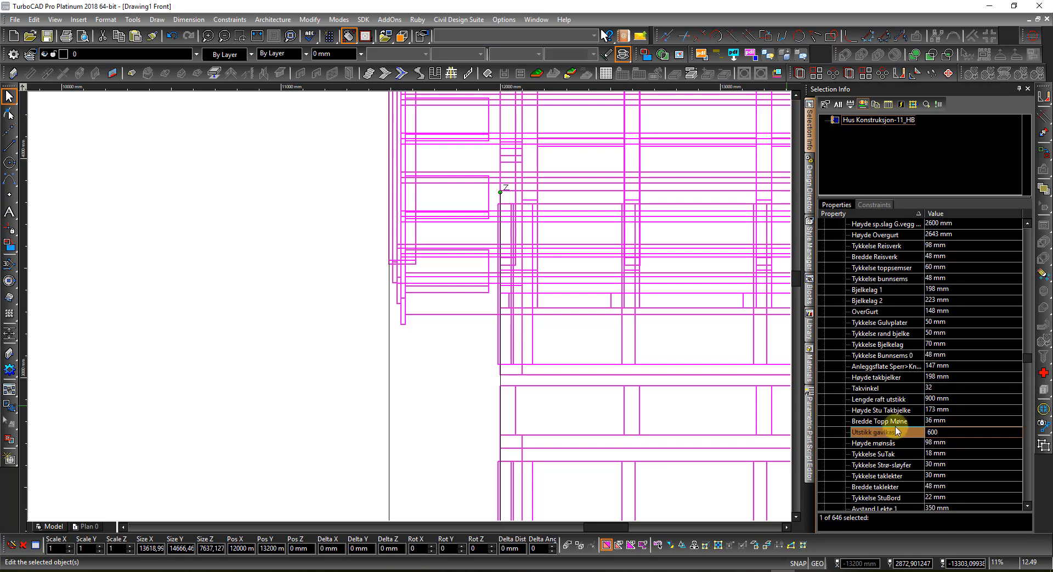
pyautogui.press('Return')
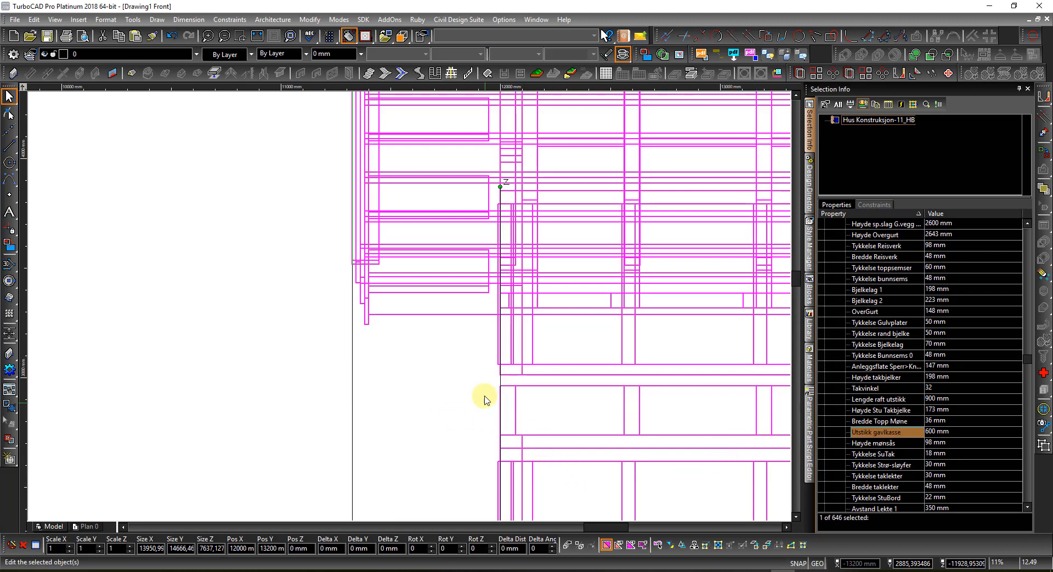
pyautogui.scroll(-10, 418, 401)
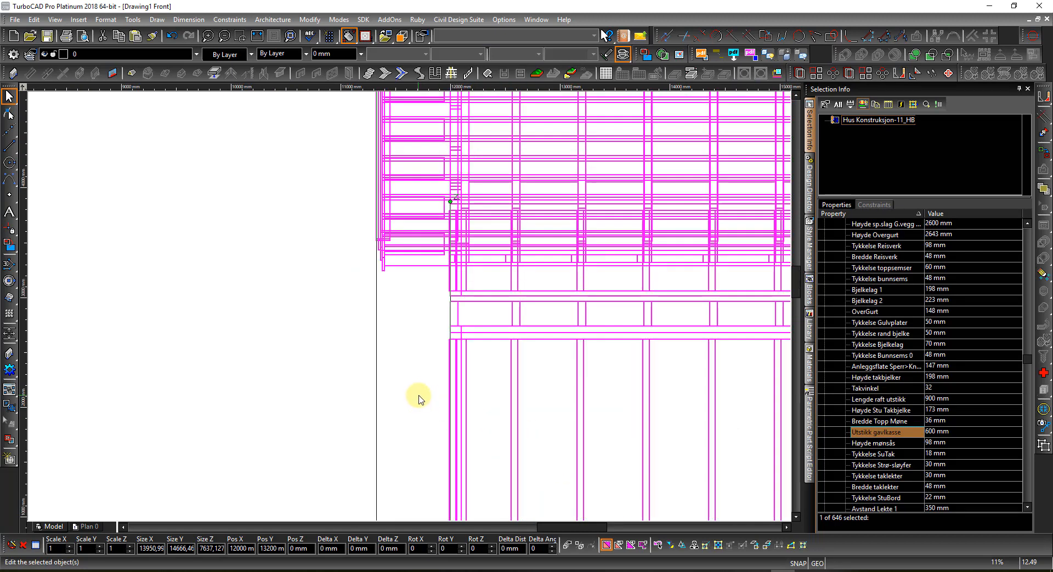
pyautogui.keyDown('shift'); pyautogui.moveTo(408, 305); pyautogui.dragTo(535, 340, button='middle'); pyautogui.keyUp('shift')
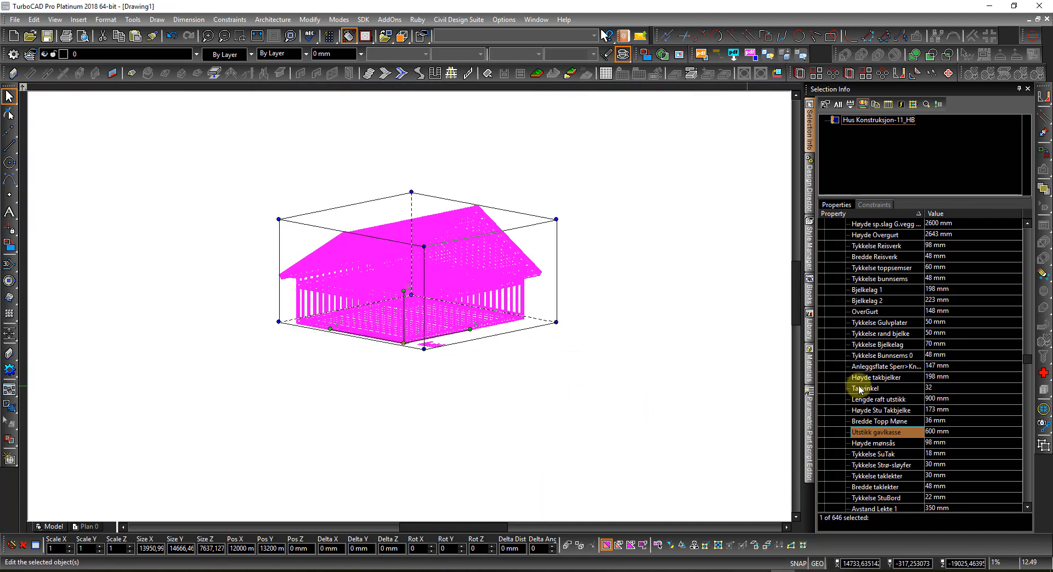
# Step: Make the Temp layer under 7_Rygja visible, then go back to Selection Info
pyautogui.click(810, 177)
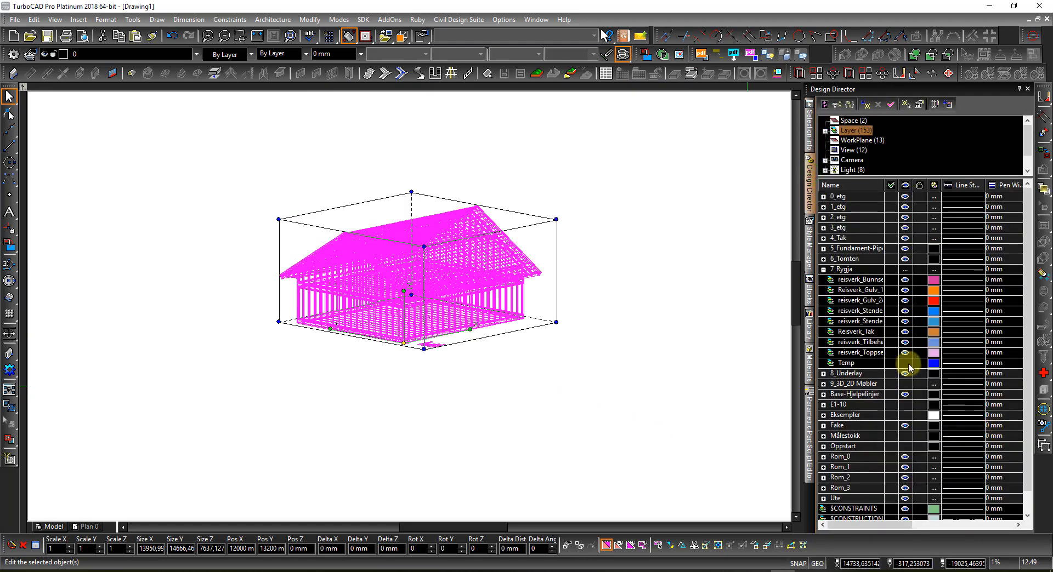
pyautogui.click(904, 364)
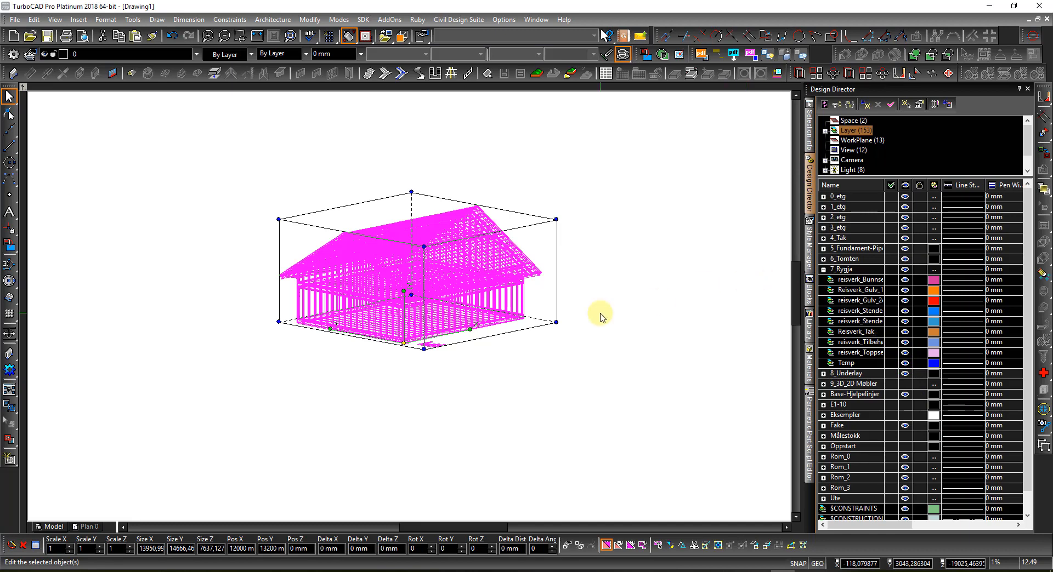
pyautogui.click(810, 118)
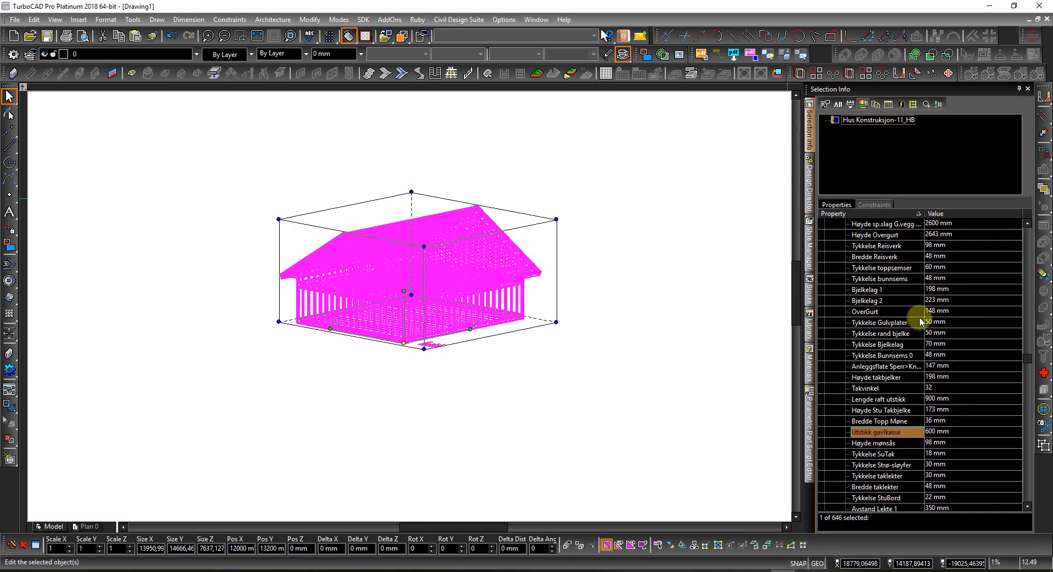
pyautogui.scroll(5, 921, 322)
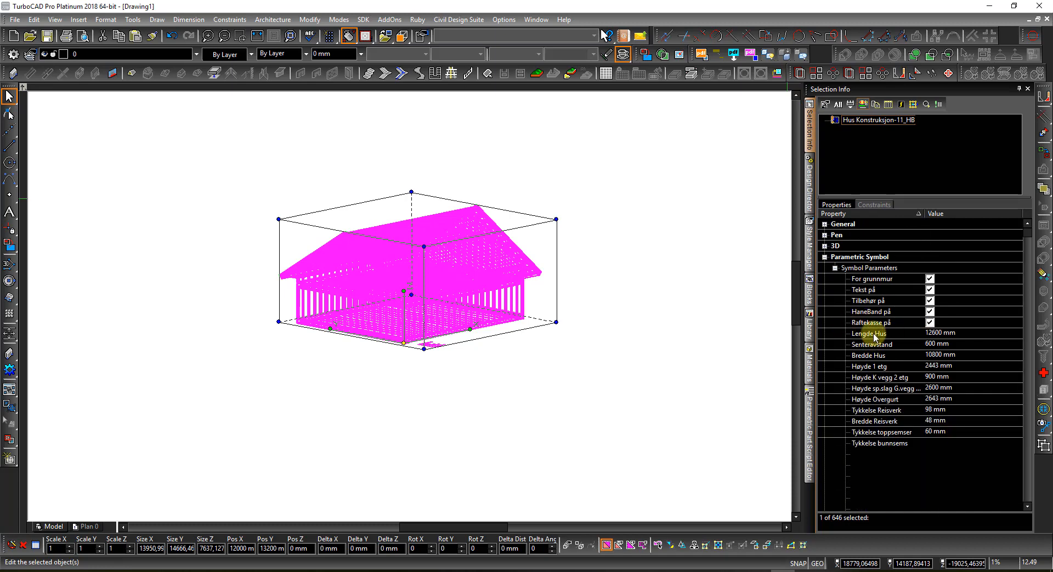
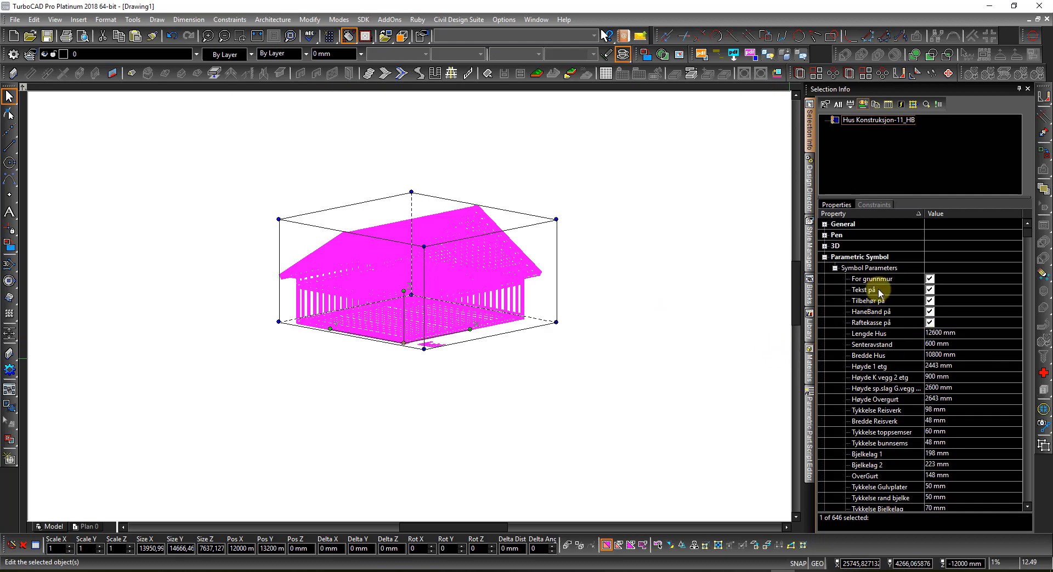
# Step: Turn off the house's 'Tekst på' parameter and show the Design Director layer list
pyautogui.click(931, 291)
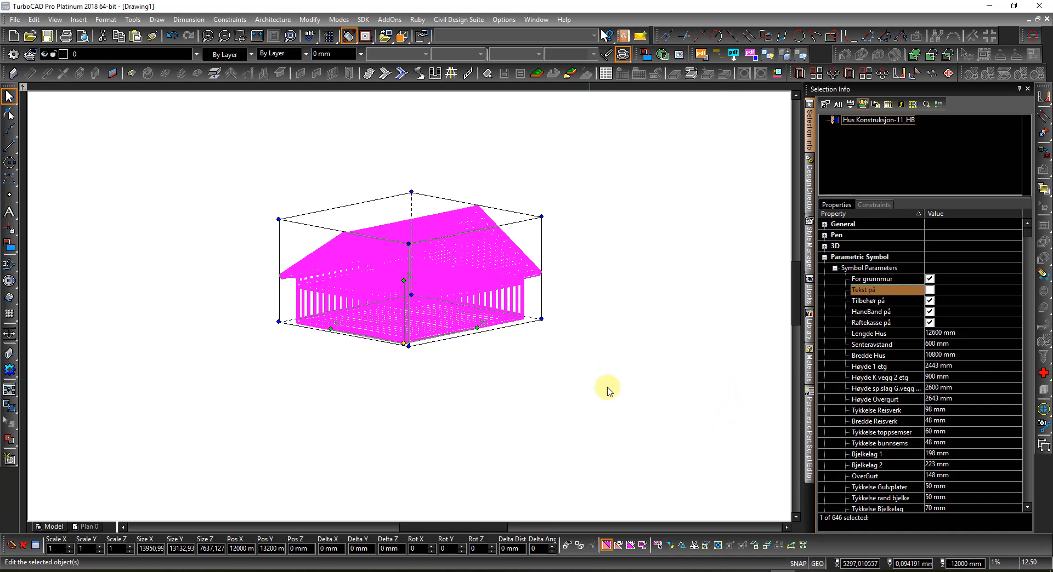
pyautogui.click(810, 179)
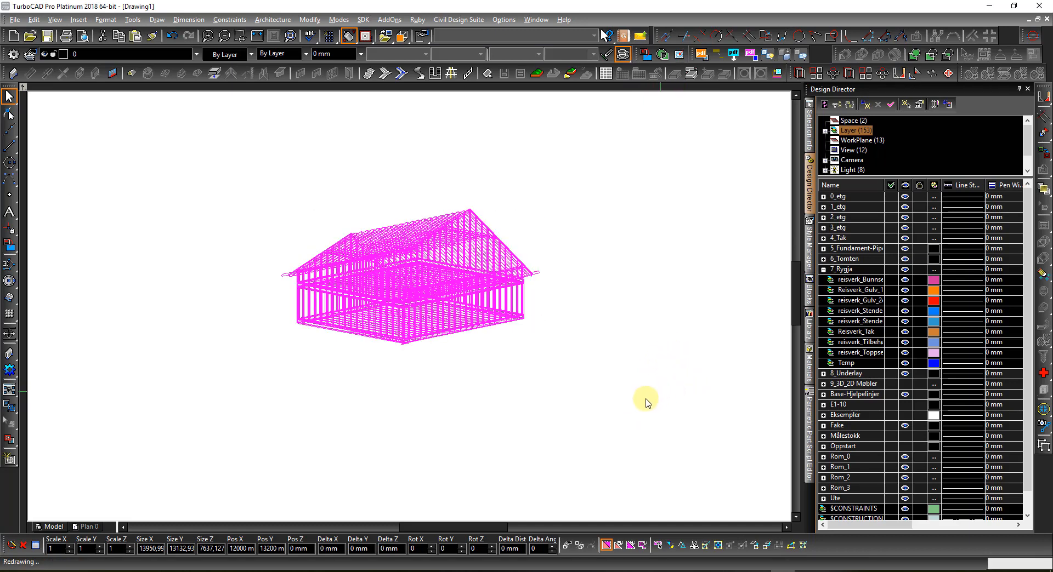
pyautogui.rightClick(554, 396)
pyautogui.click(492, 378)
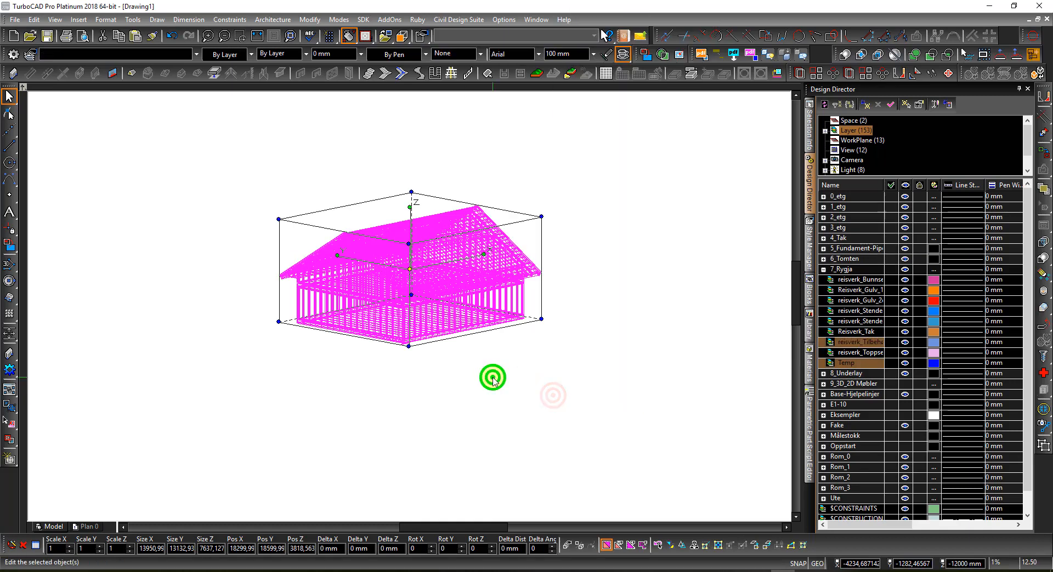
pyautogui.rightClick(492, 378)
pyautogui.click(529, 330)
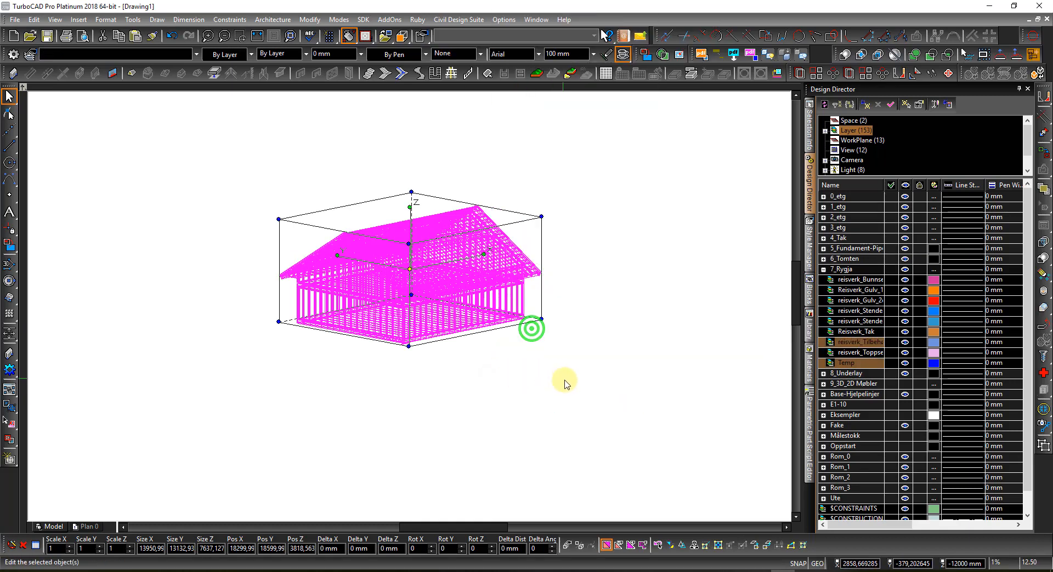
pyautogui.click(177, 339)
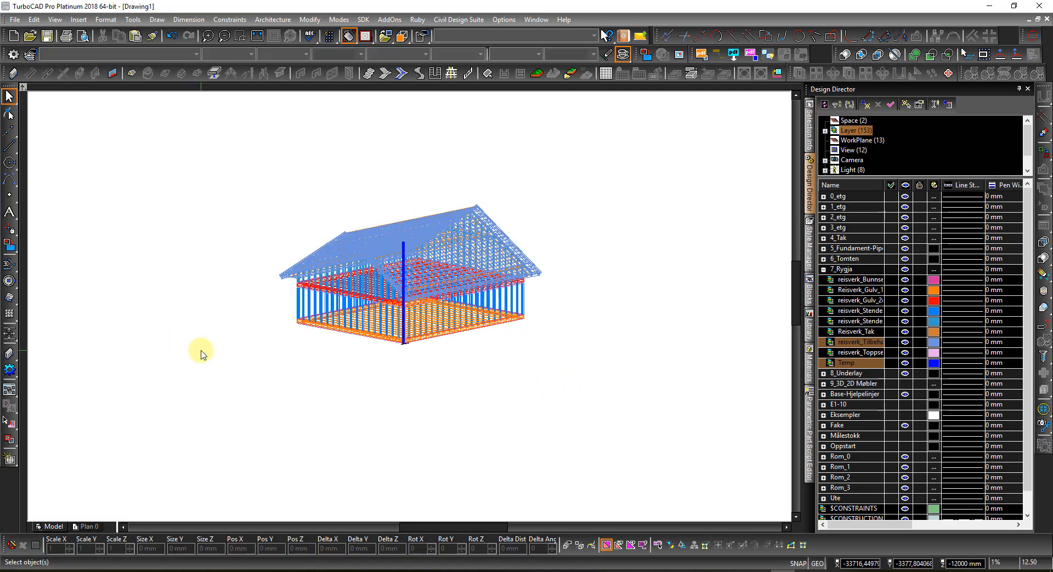
pyautogui.click(436, 258)
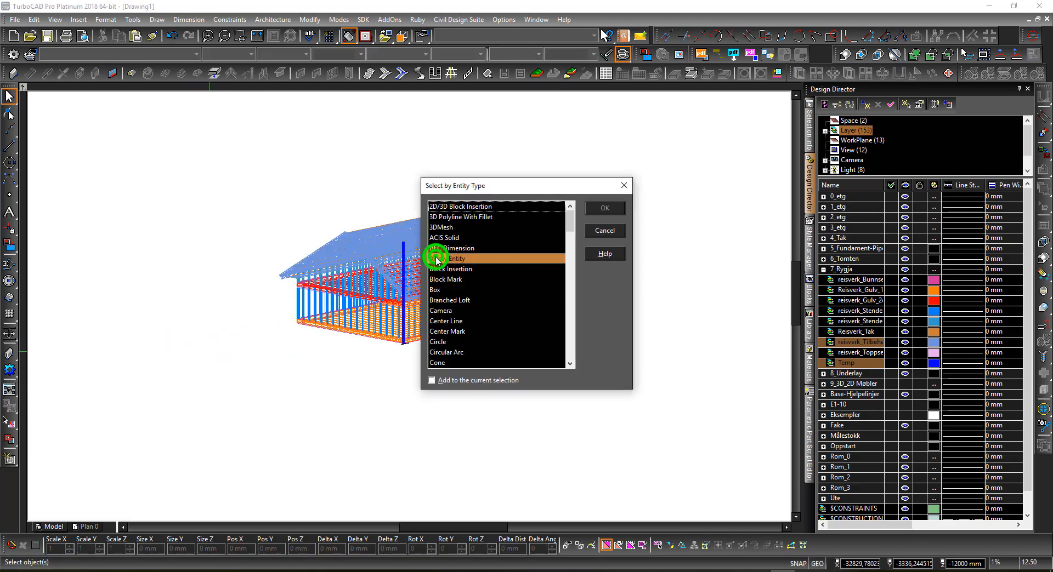
pyautogui.press('g')
pyautogui.scroll(-1, 449, 290)
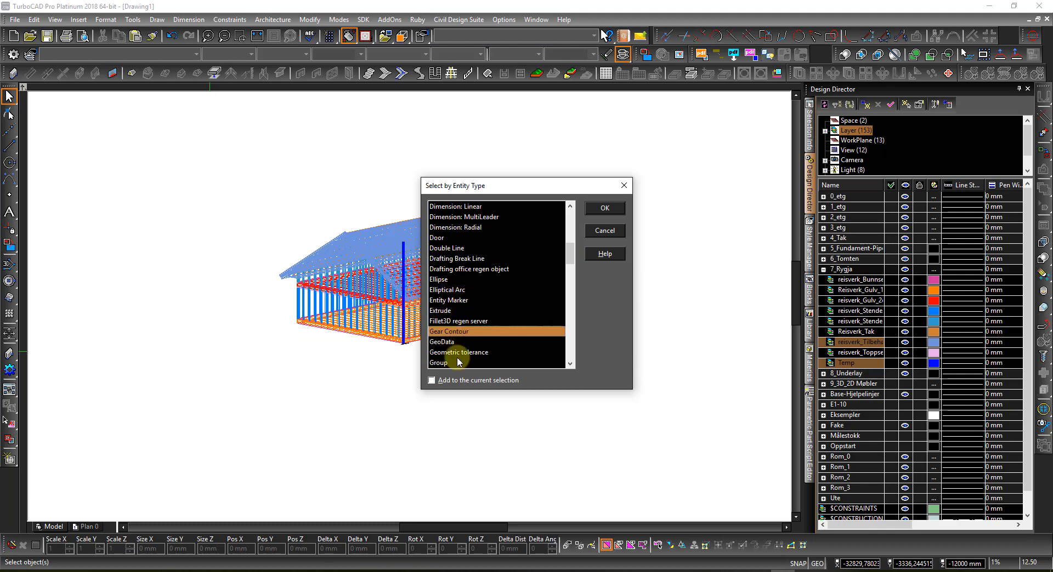
pyautogui.click(442, 364)
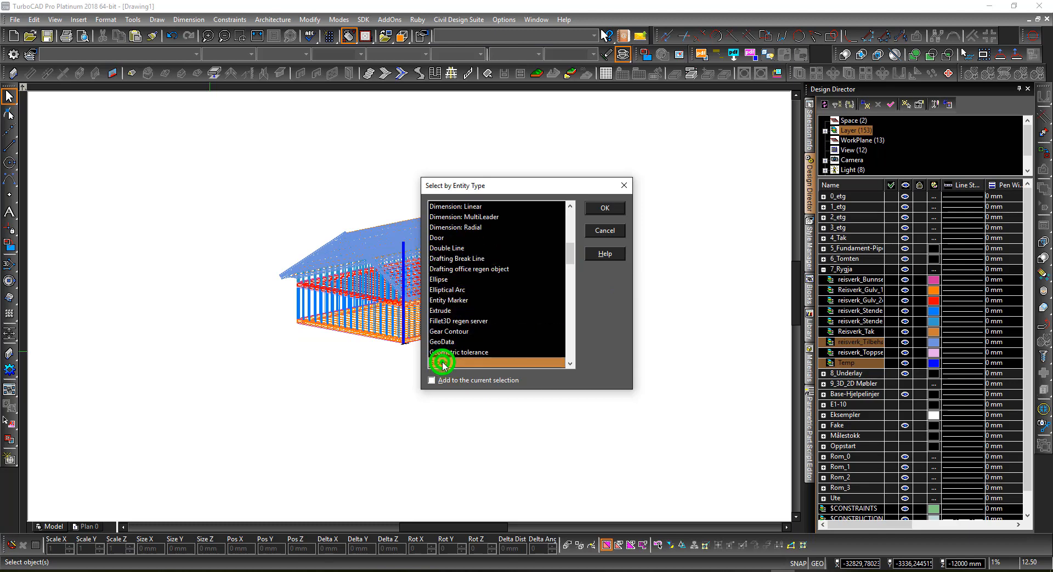
pyautogui.click(603, 208)
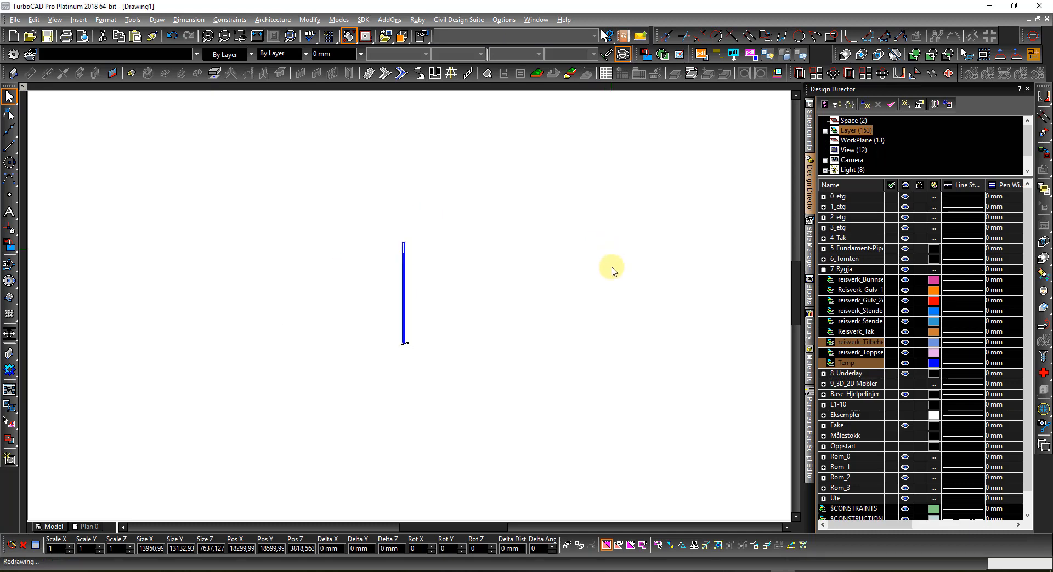
pyautogui.click(509, 377)
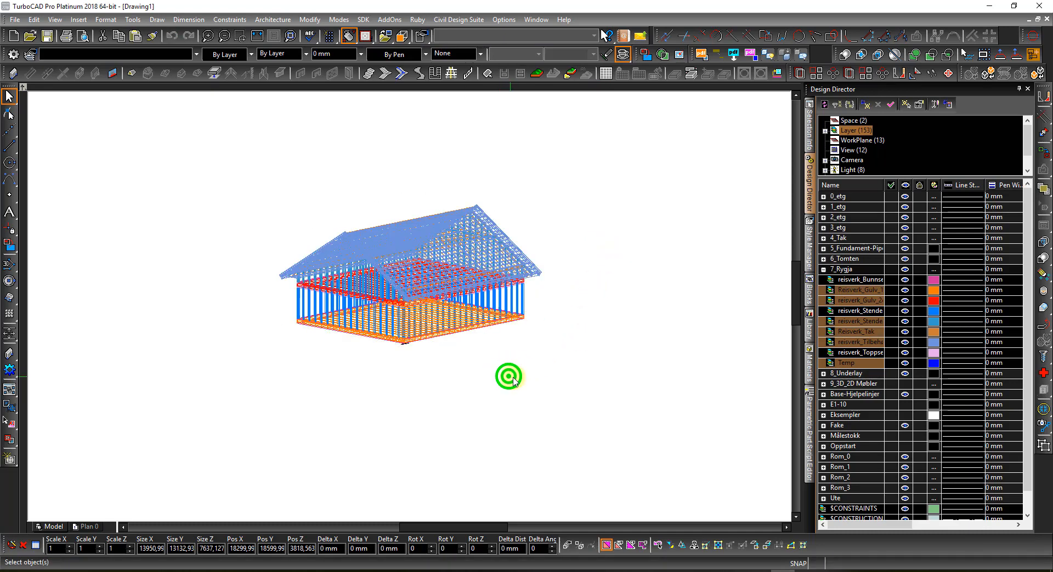
pyautogui.hotkey('ctrl', 'e')
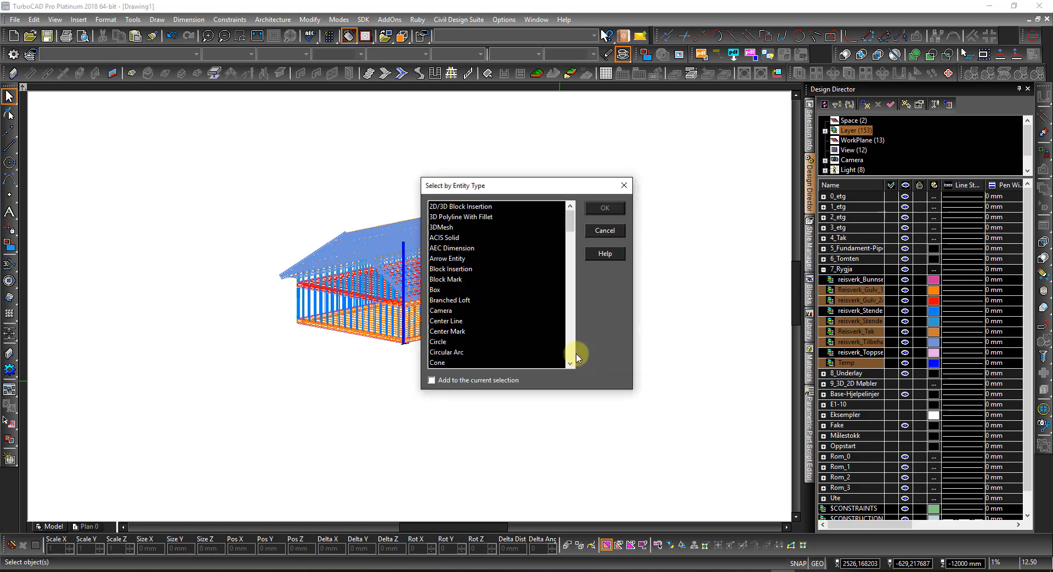
pyautogui.click(445, 301)
pyautogui.scroll(-15, 463, 275)
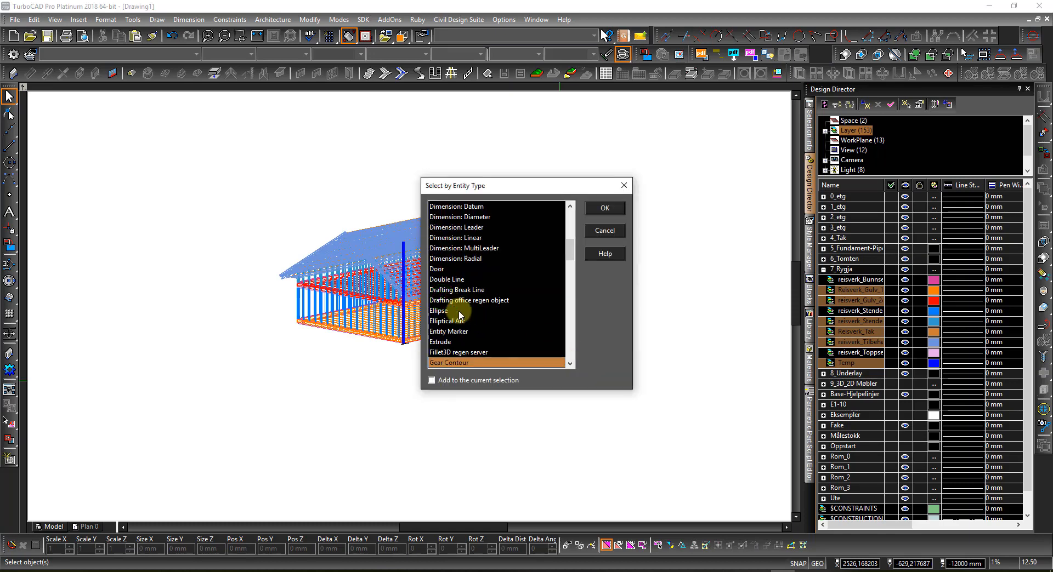
pyautogui.click(437, 331)
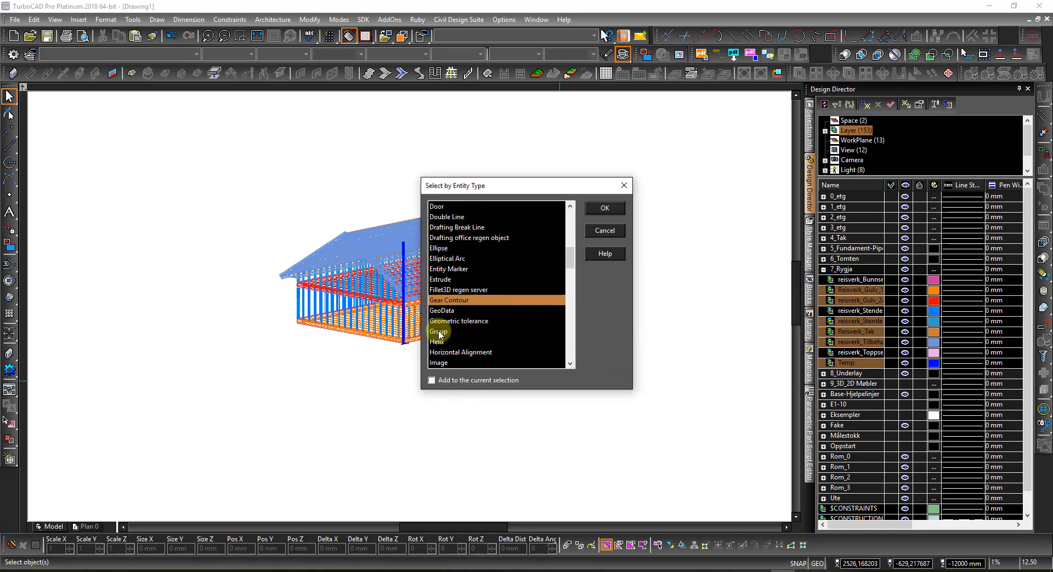
pyautogui.click(605, 209)
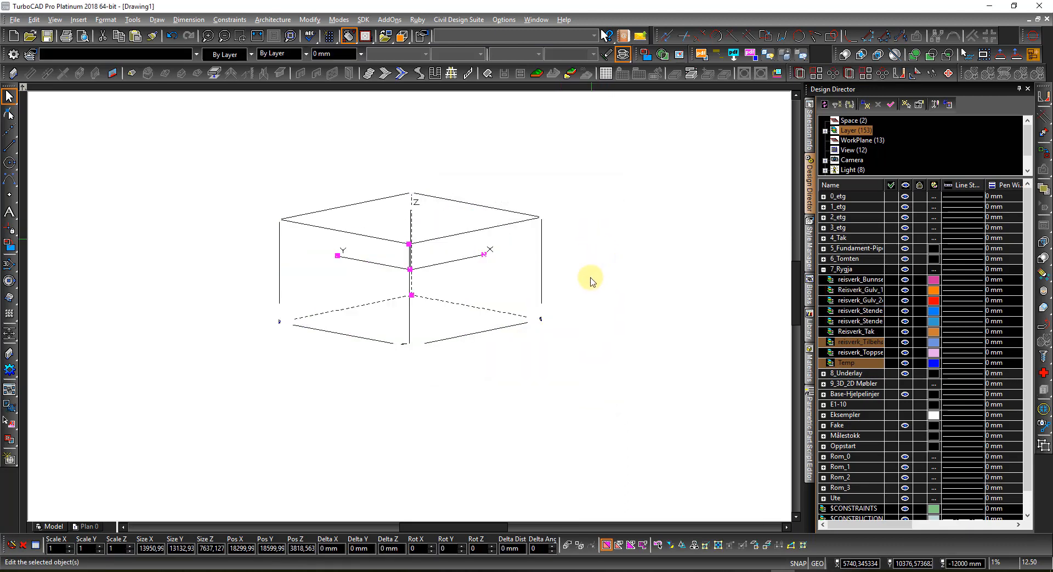
pyautogui.click(585, 299)
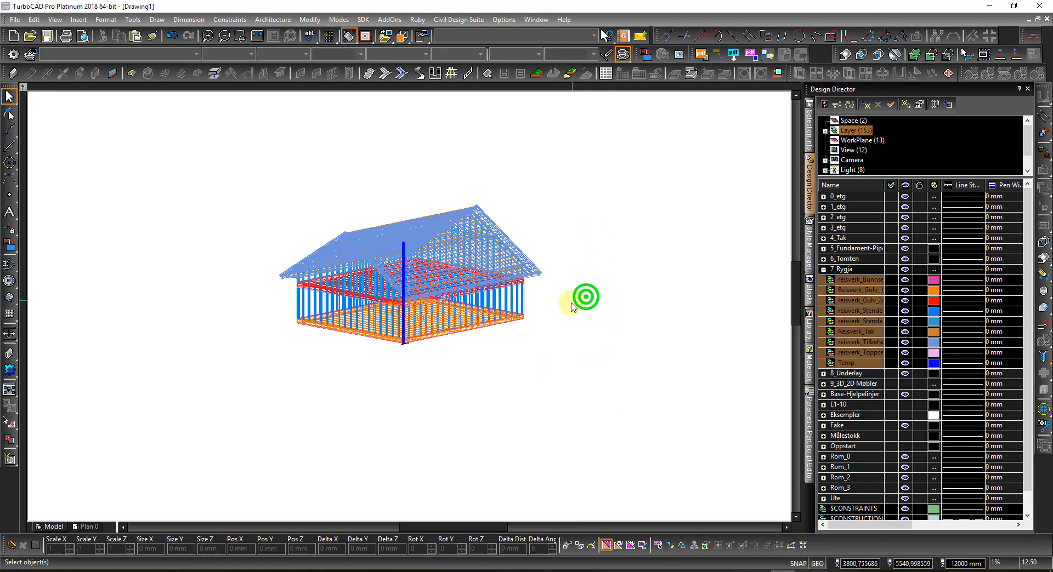
pyautogui.hotkey('ctrl', 'e')
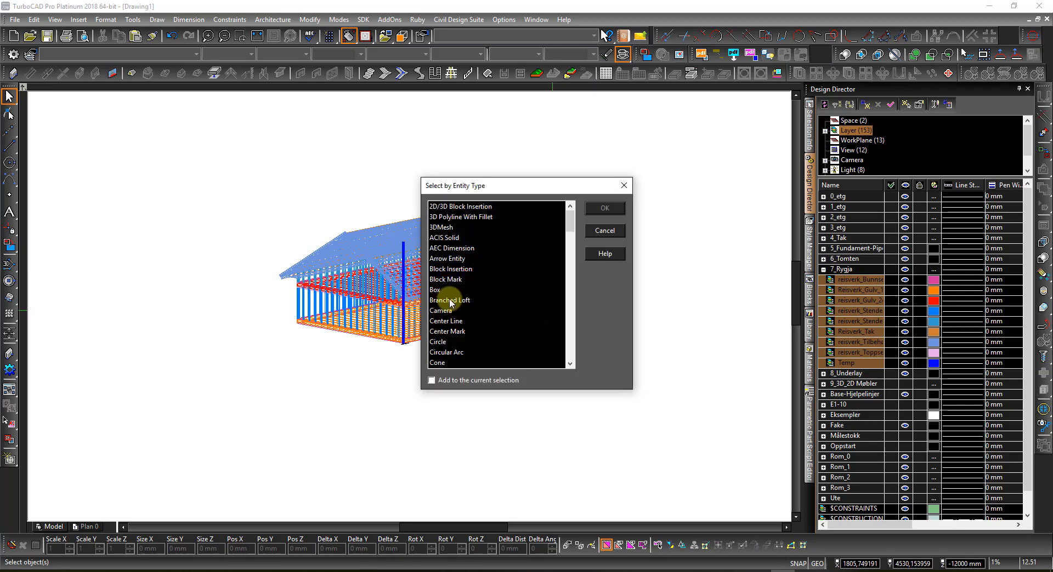
pyautogui.click(440, 299)
pyautogui.press('g')
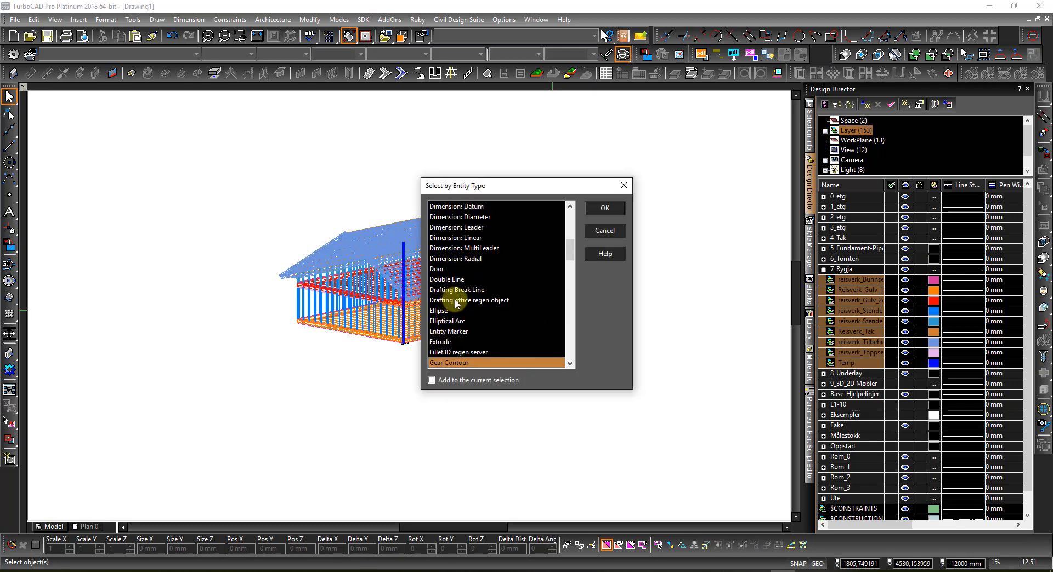
pyautogui.scroll(-1, 458, 302)
pyautogui.click(439, 363)
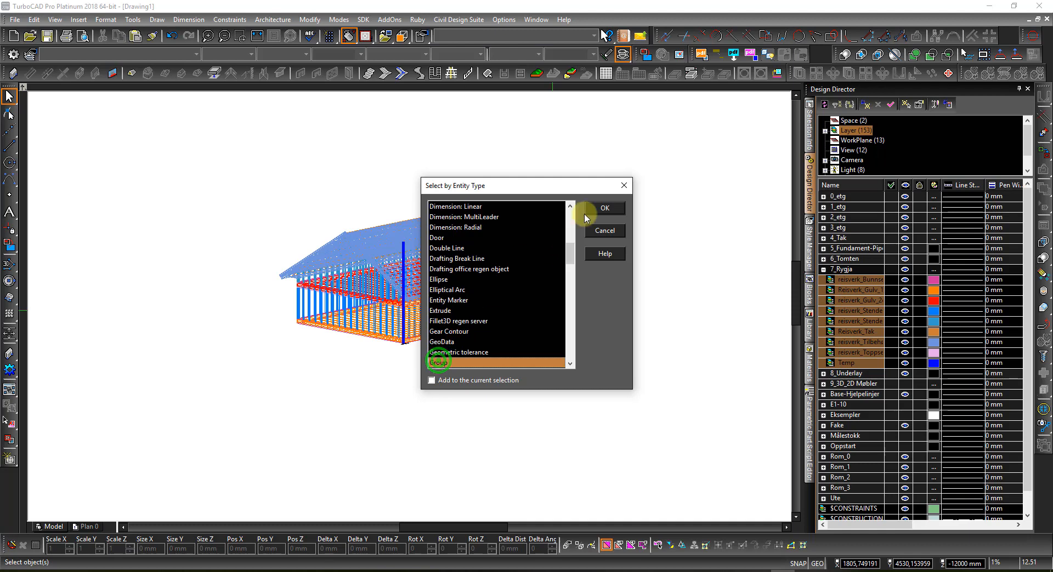
pyautogui.click(602, 210)
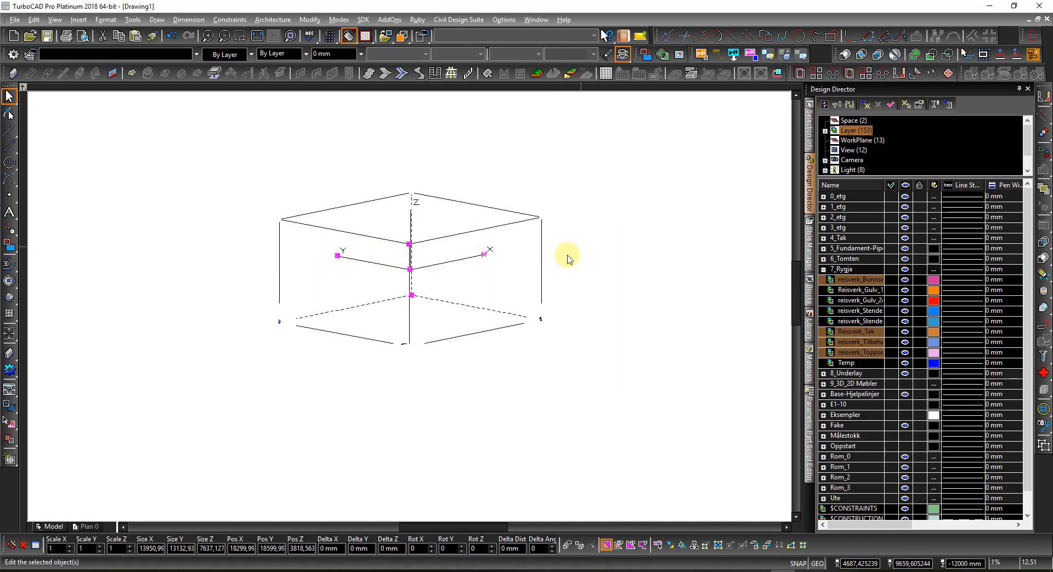
pyautogui.click(600, 250)
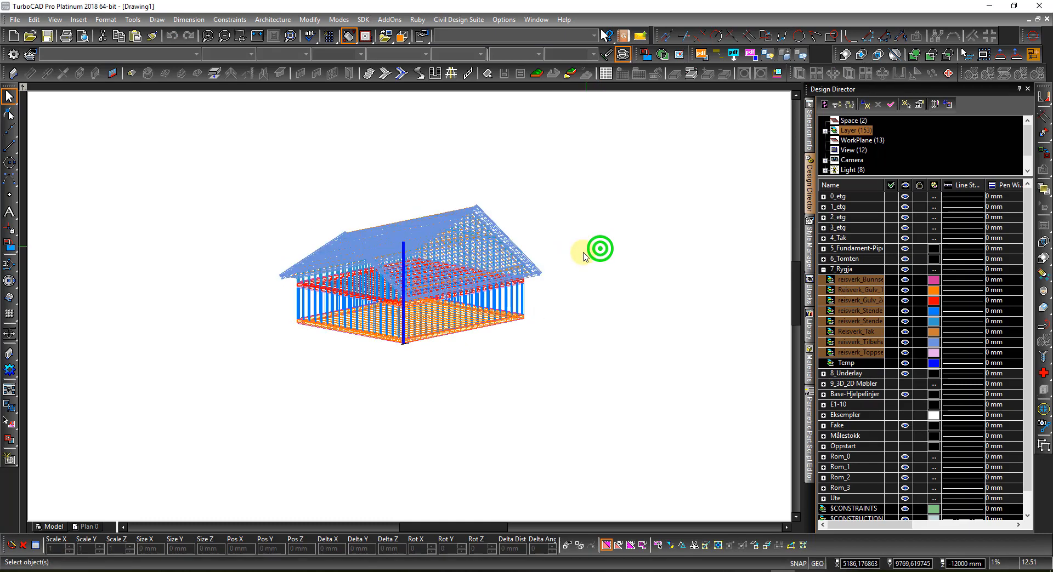
# Step: Select all Group objects via Select by Entity Type, then clear the roof group selection
pyautogui.hotkey('ctrl', 'e')
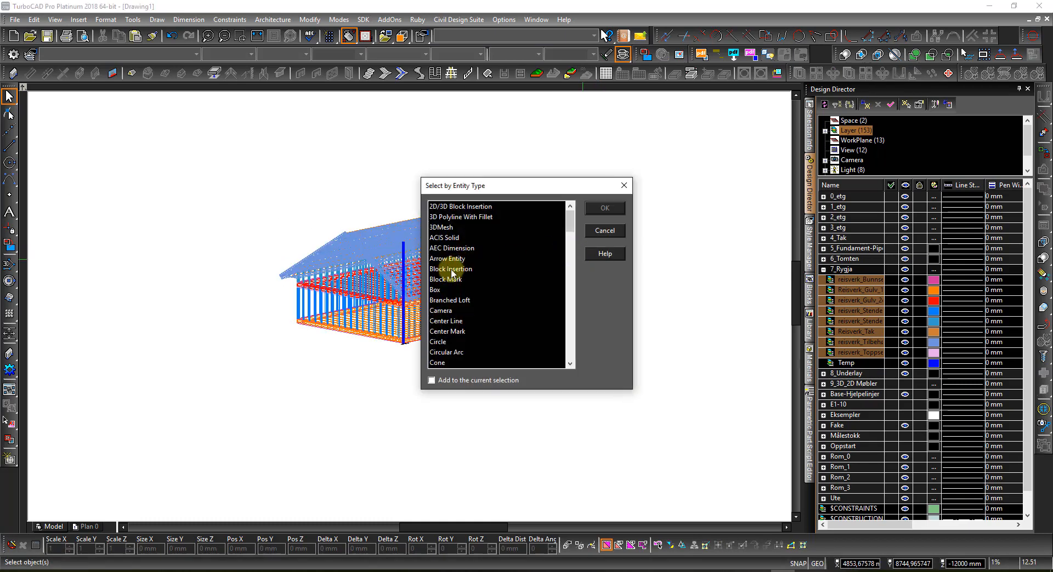
pyautogui.click(447, 271)
pyautogui.press('g')
pyautogui.scroll(-1, 449, 279)
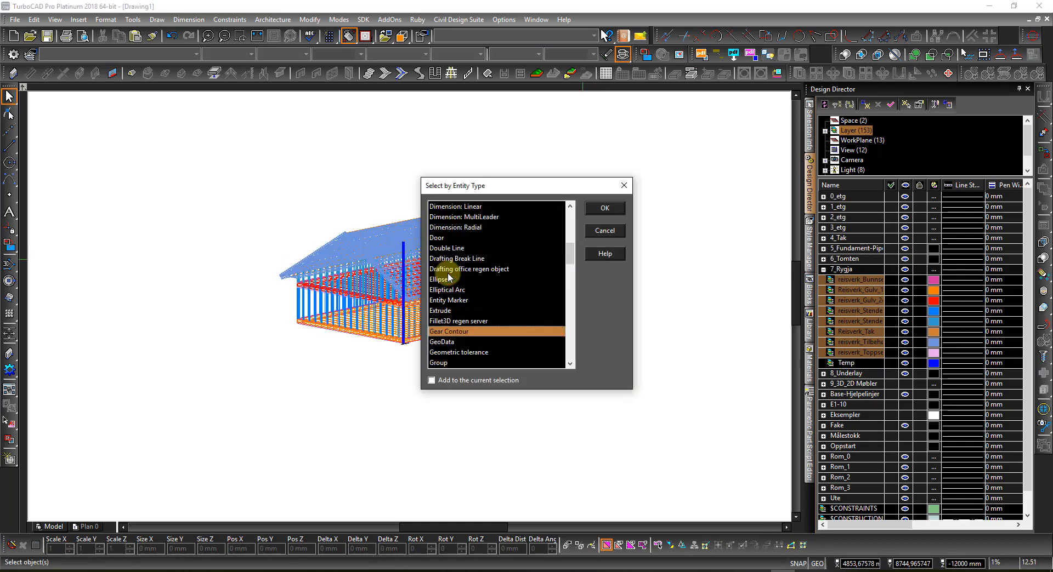
pyautogui.click(439, 363)
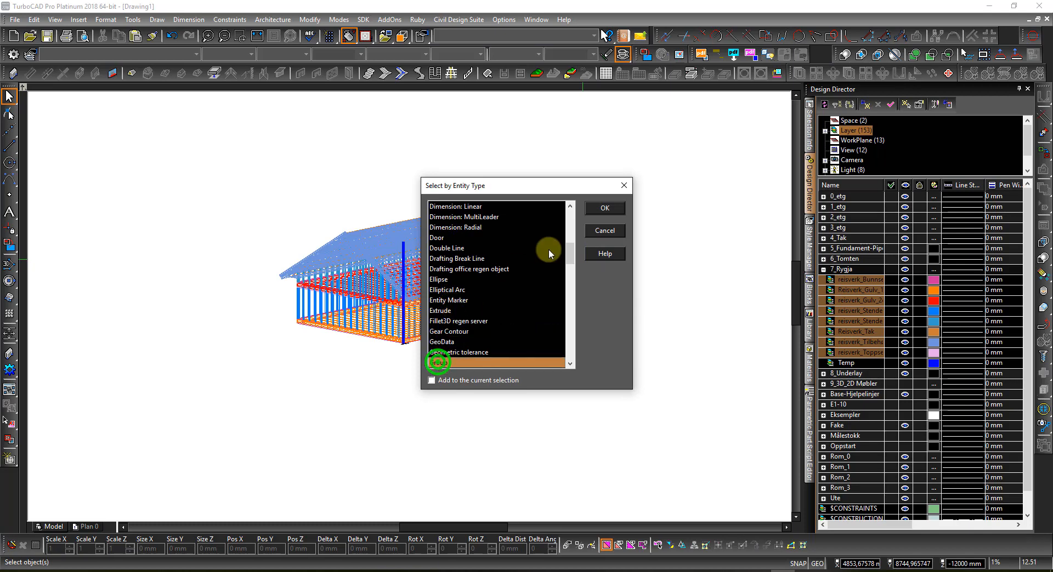
pyautogui.click(599, 210)
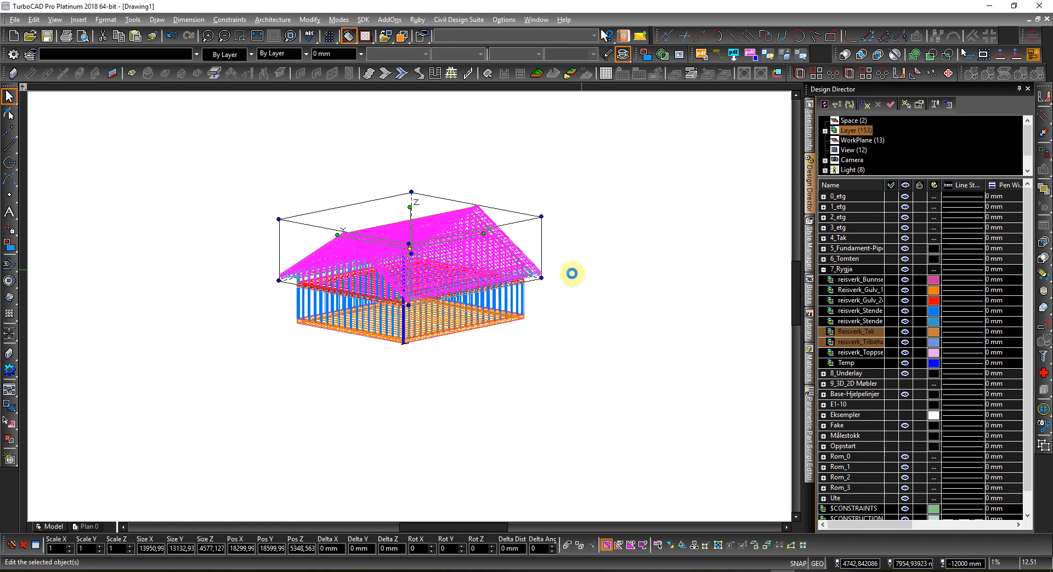
pyautogui.click(570, 319)
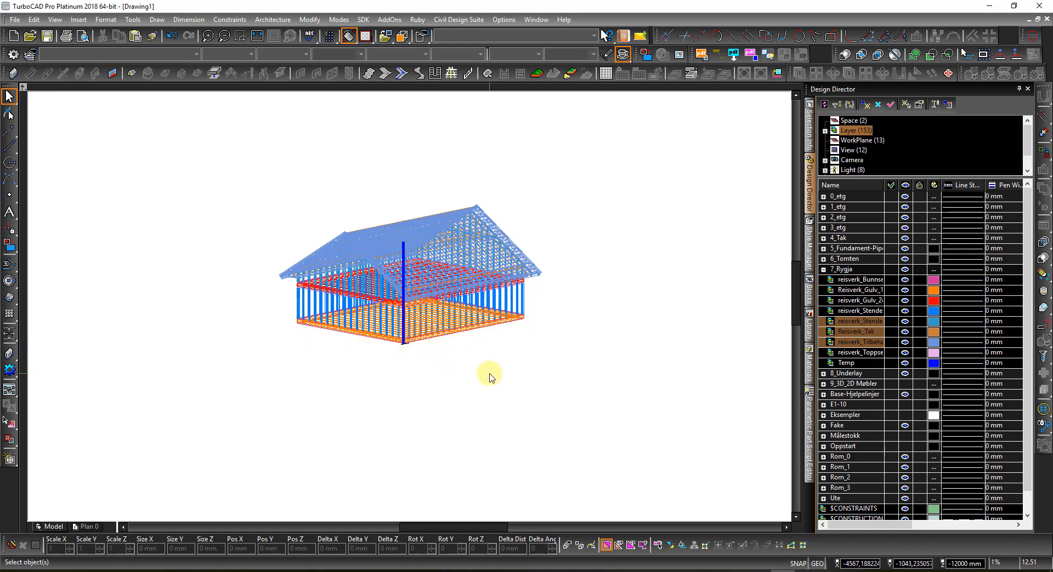
# Step: Select all Group objects by entity type again, then clear the house selection
pyautogui.hotkey('ctrl', 'e')
pyautogui.click(461, 301)
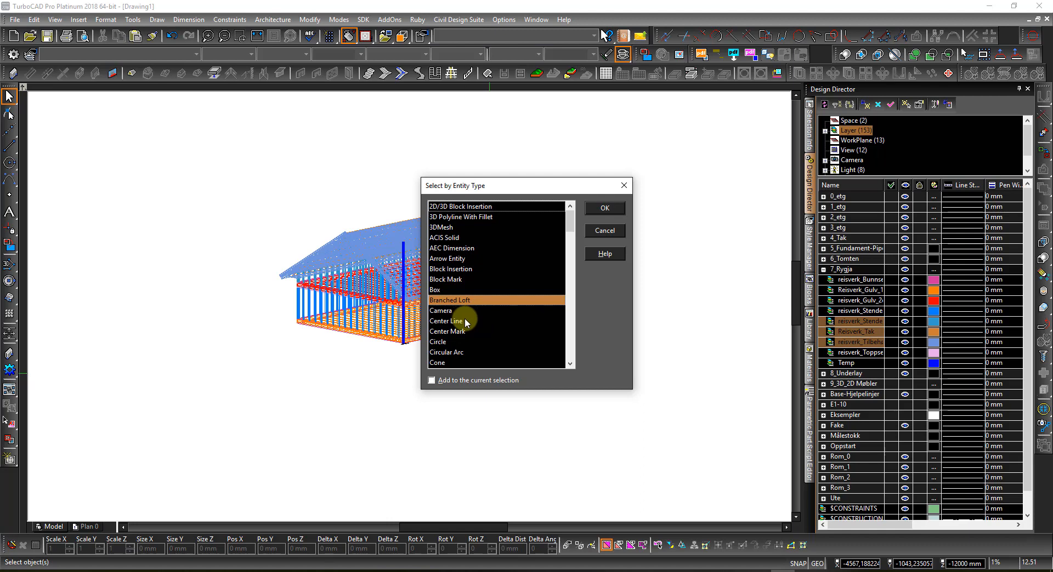
pyautogui.press('g')
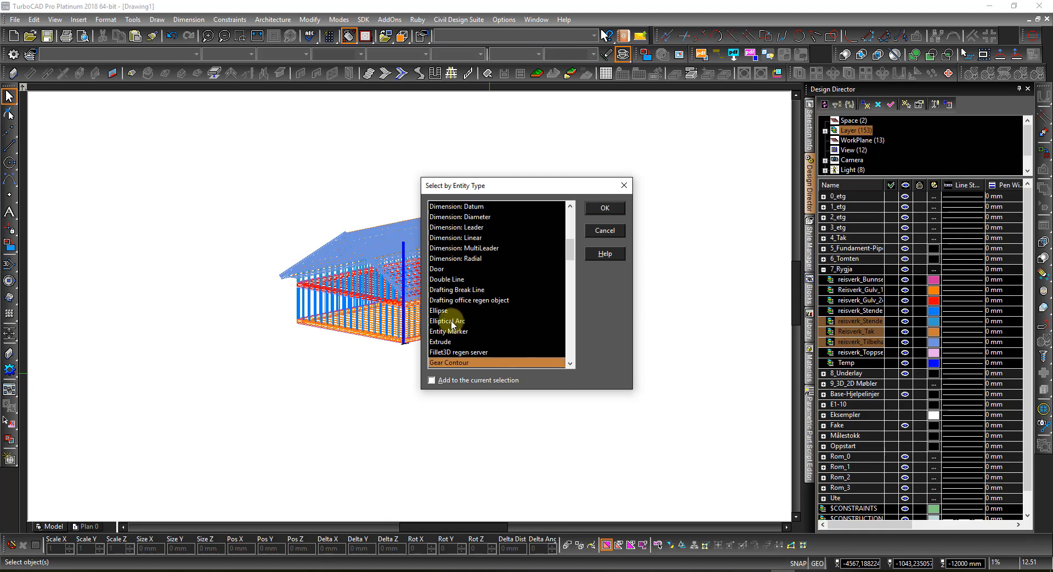
pyautogui.scroll(-1, 456, 320)
pyautogui.click(437, 363)
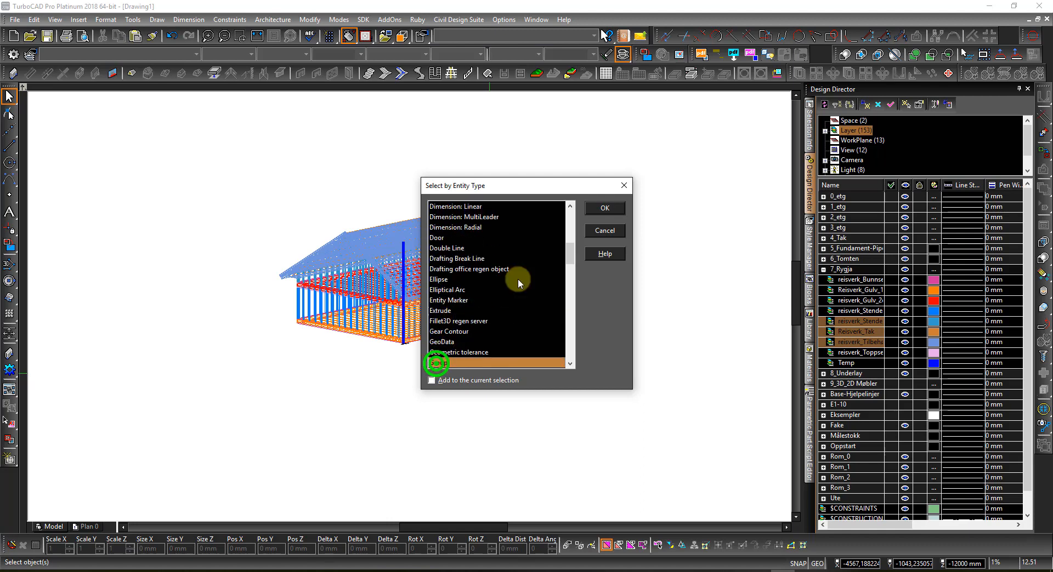
pyautogui.click(609, 208)
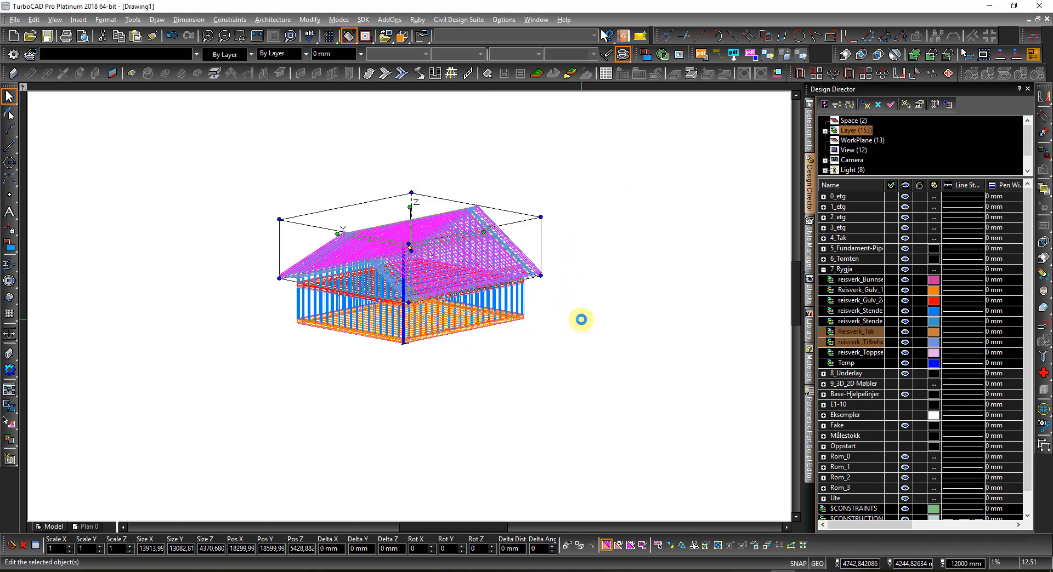
pyautogui.click(505, 408)
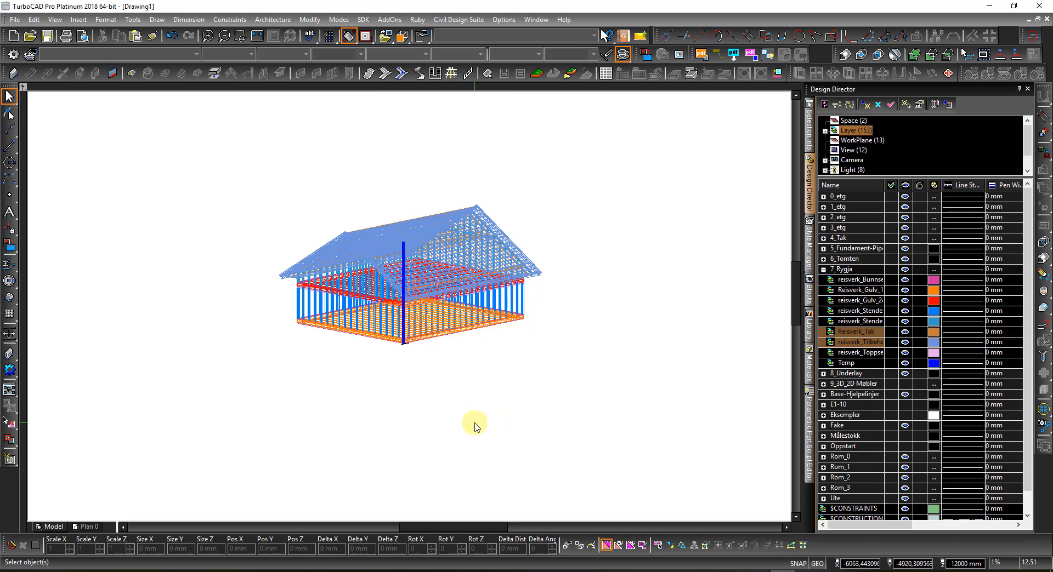
# Step: Run Select by Entity Type a third time with Group chosen and confirm
pyautogui.hotkey('ctrl', 'e')
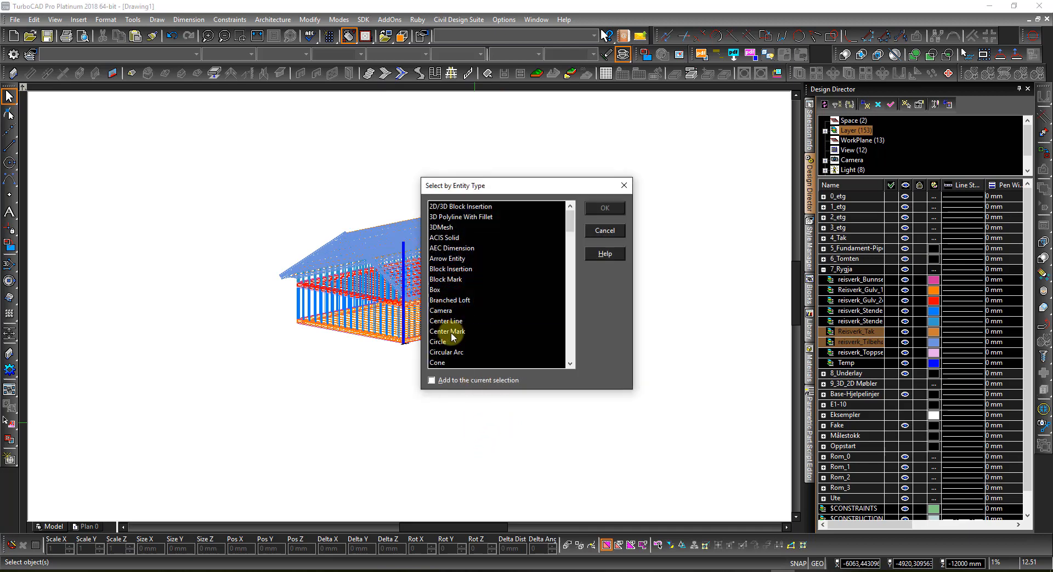
pyautogui.click(451, 332)
pyautogui.press('g')
pyautogui.scroll(-1, 451, 333)
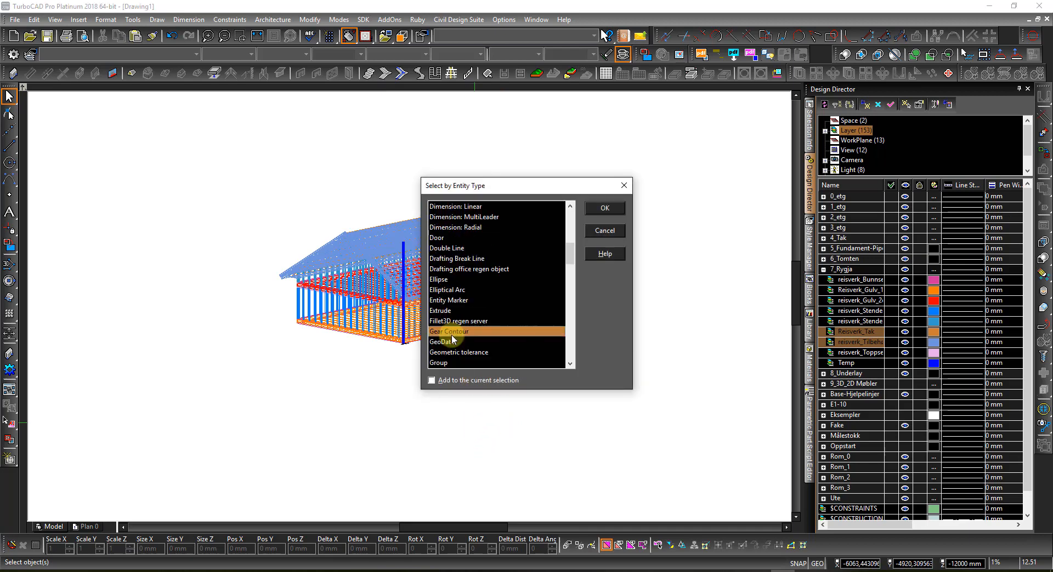
pyautogui.click(438, 363)
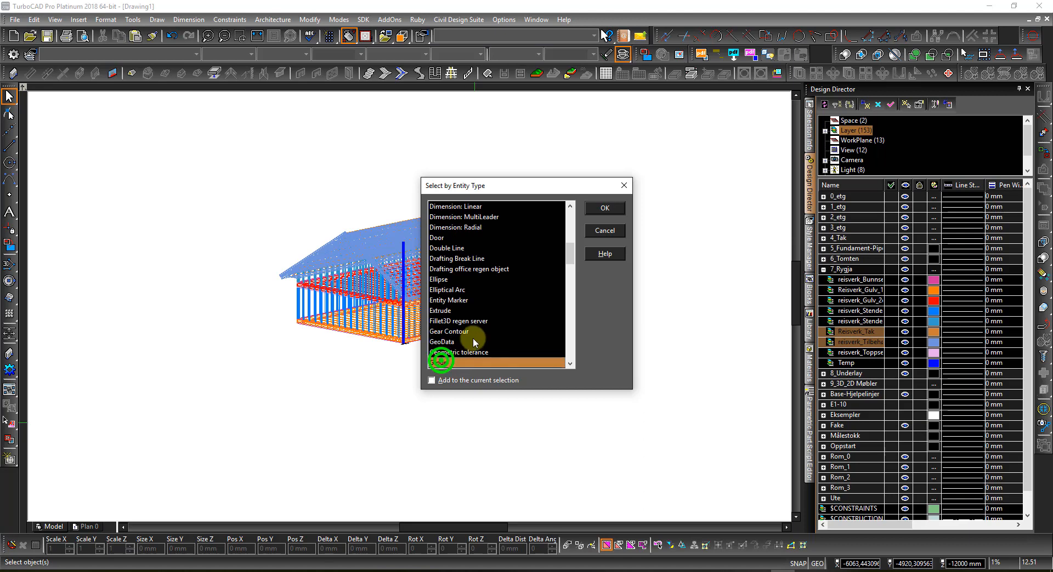
pyautogui.click(607, 208)
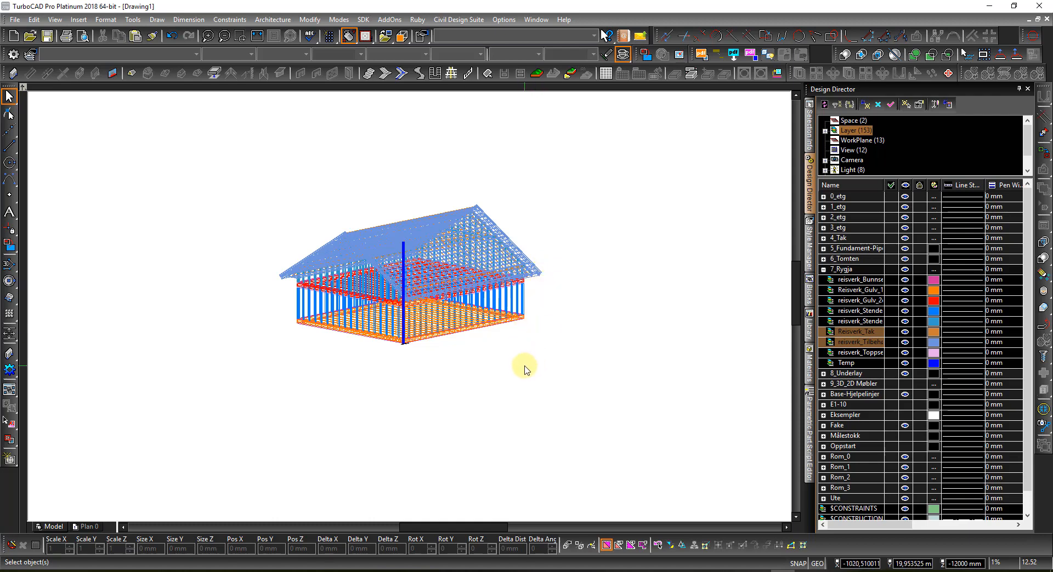
# Step: Window-select the entire house framing and open Tools > Database > Report
pyautogui.moveTo(571, 376); pyautogui.dragTo(228, 204)
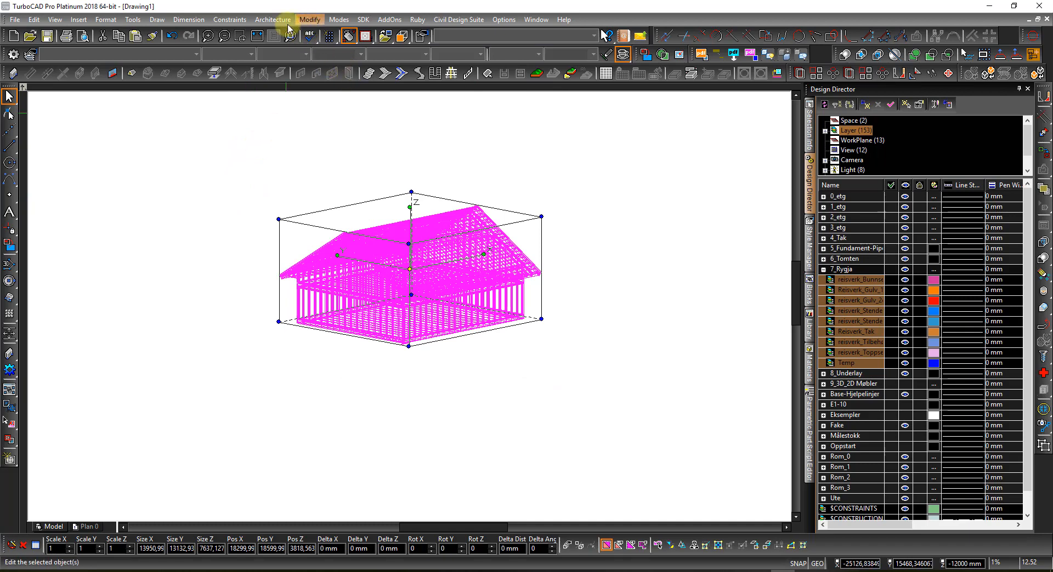
pyautogui.click(134, 20)
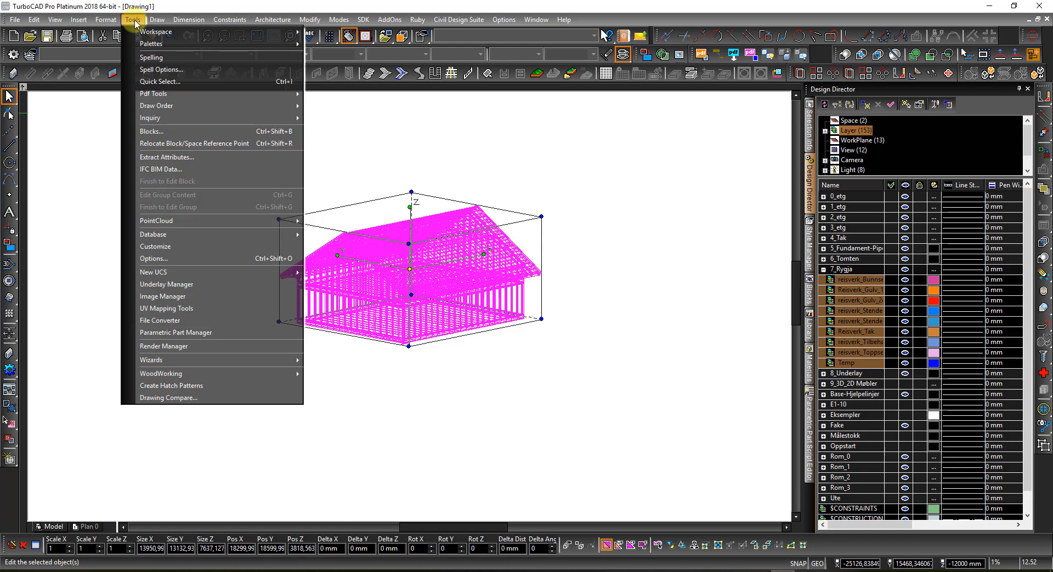
pyautogui.moveTo(224, 235)
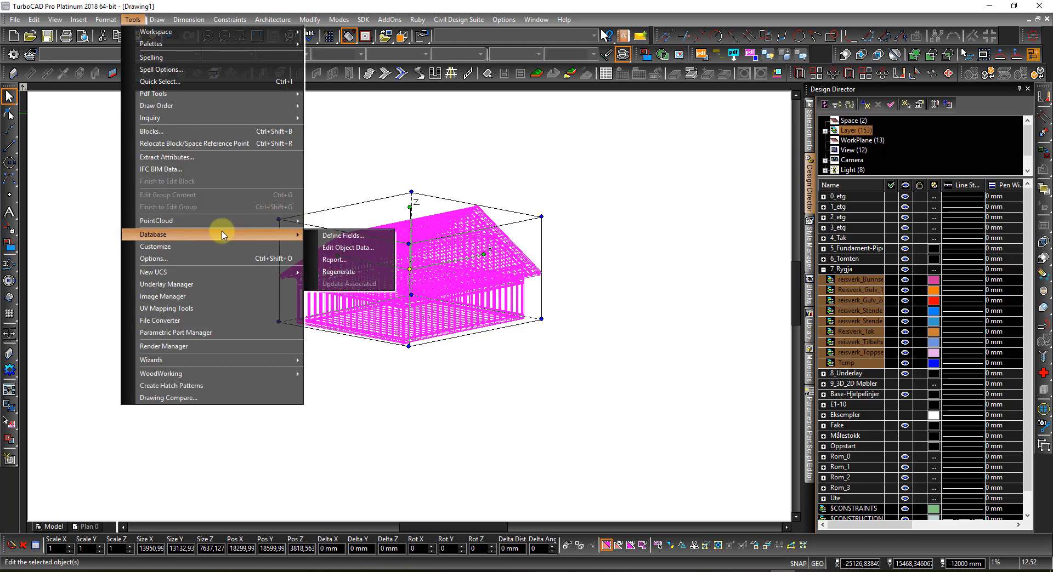
pyautogui.click(334, 260)
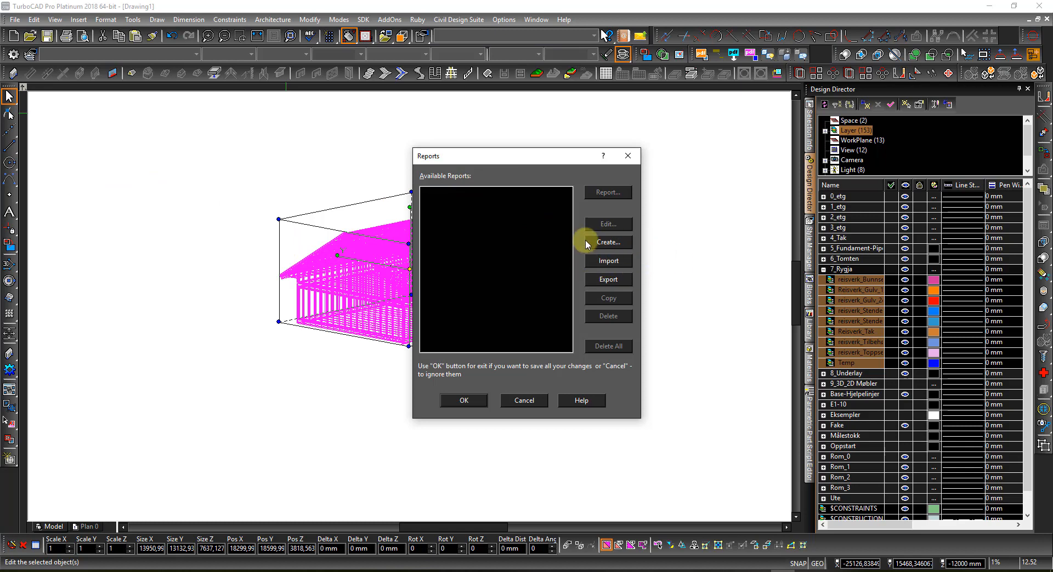
# Step: Create a new report with Info, Object type and Thickness fields, Info as first column
pyautogui.click(608, 242)
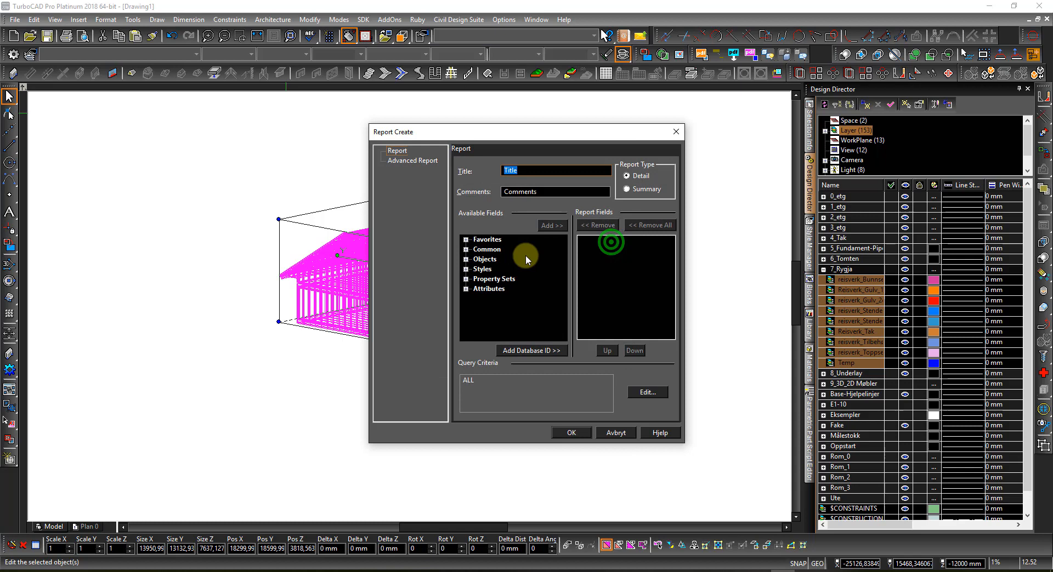
pyautogui.click(466, 250)
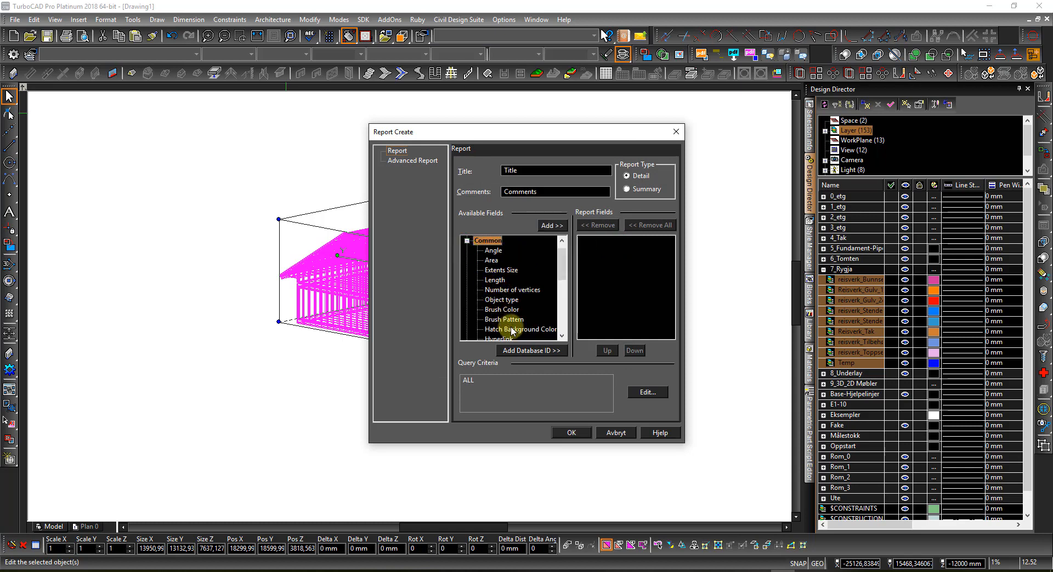
pyautogui.click(494, 300)
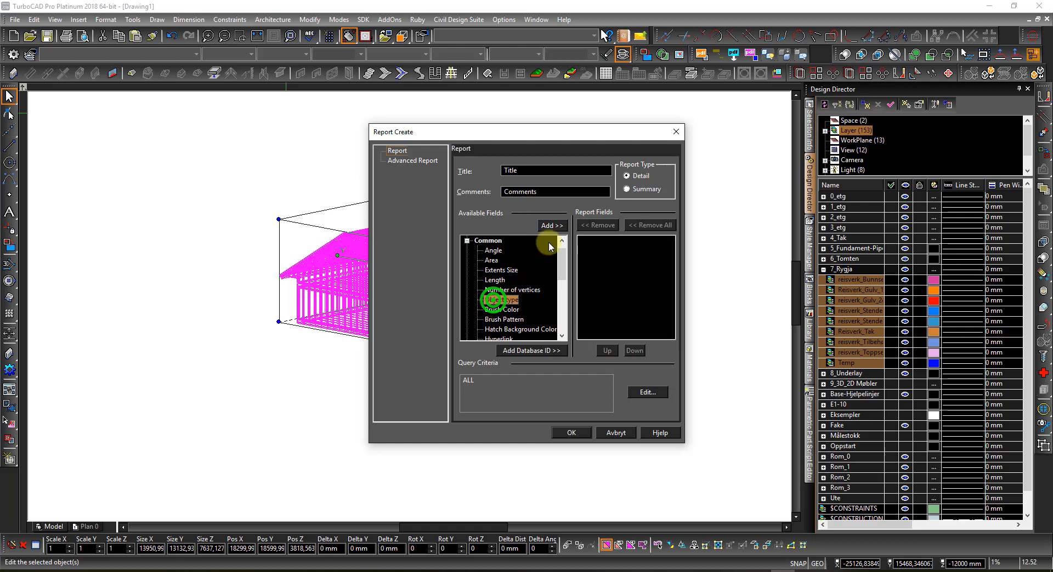
pyautogui.click(547, 226)
pyautogui.scroll(-1, 521, 283)
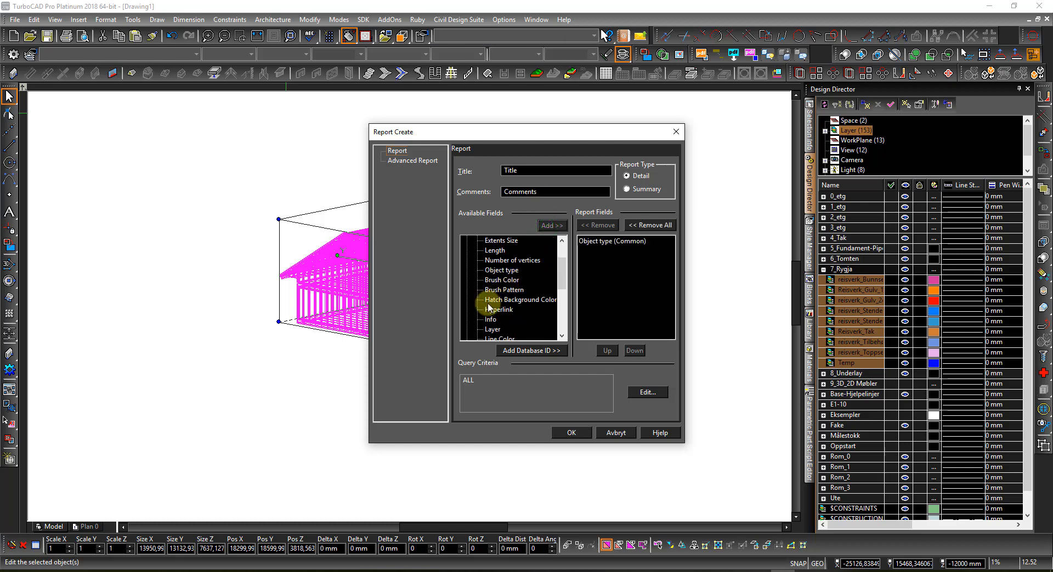
pyautogui.click(488, 319)
pyautogui.click(546, 225)
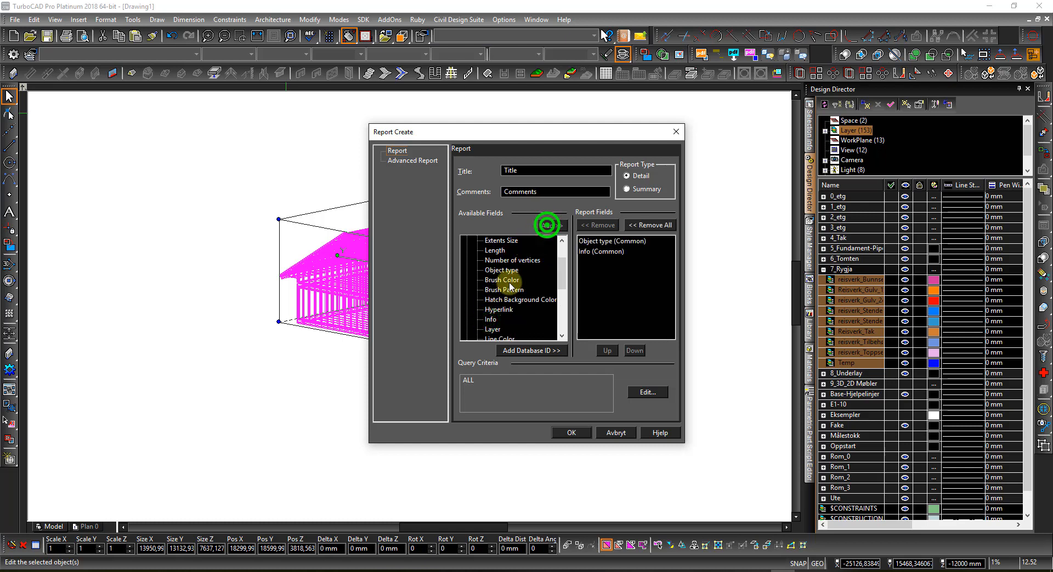
pyautogui.scroll(-3, 510, 285)
pyautogui.click(511, 329)
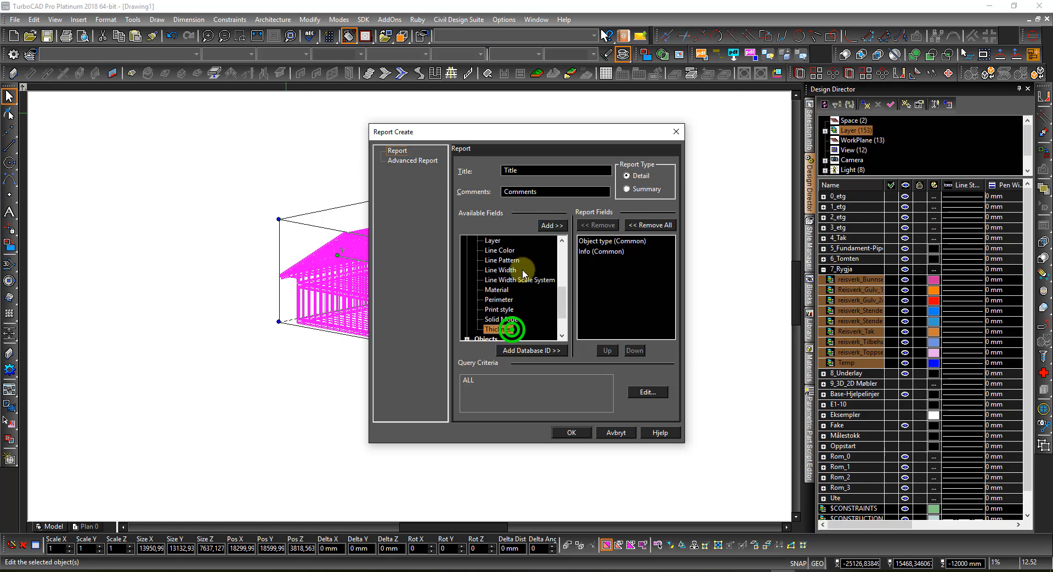
pyautogui.click(548, 233)
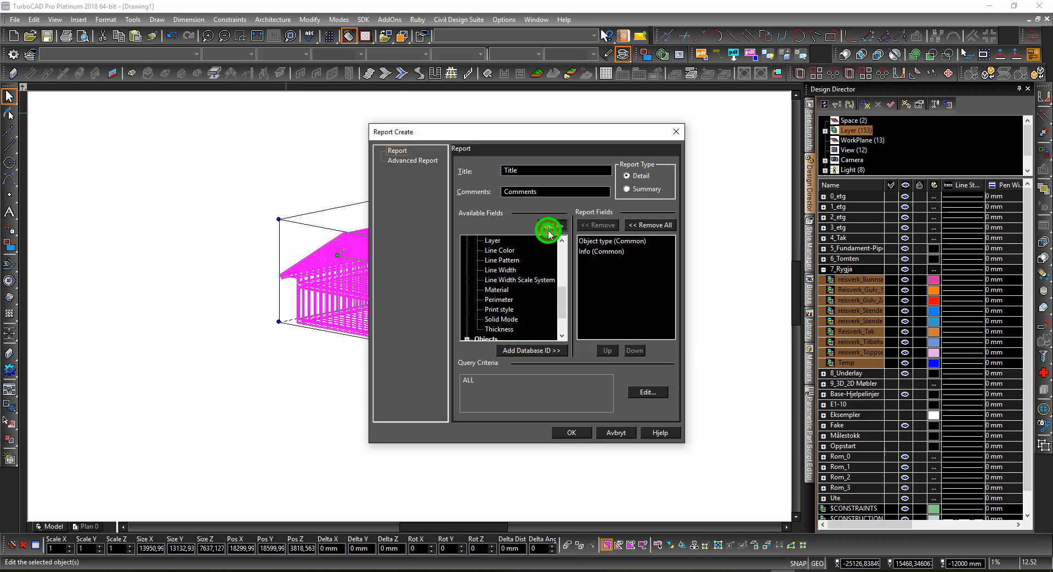
pyautogui.click(586, 252)
pyautogui.click(606, 351)
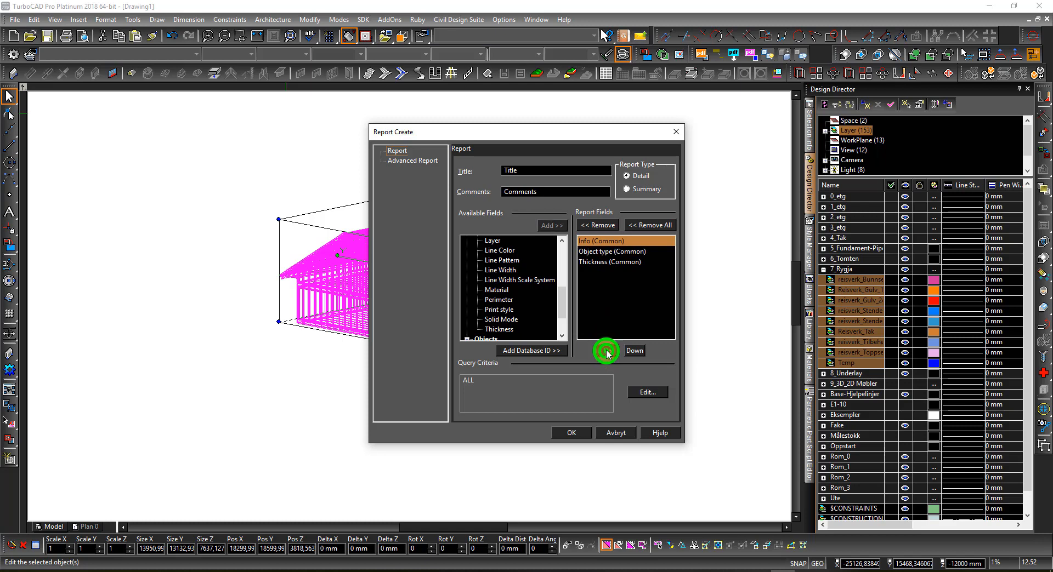
# Step: Change the report's query from ALL to SELECTION and save the report definition
pyautogui.click(651, 393)
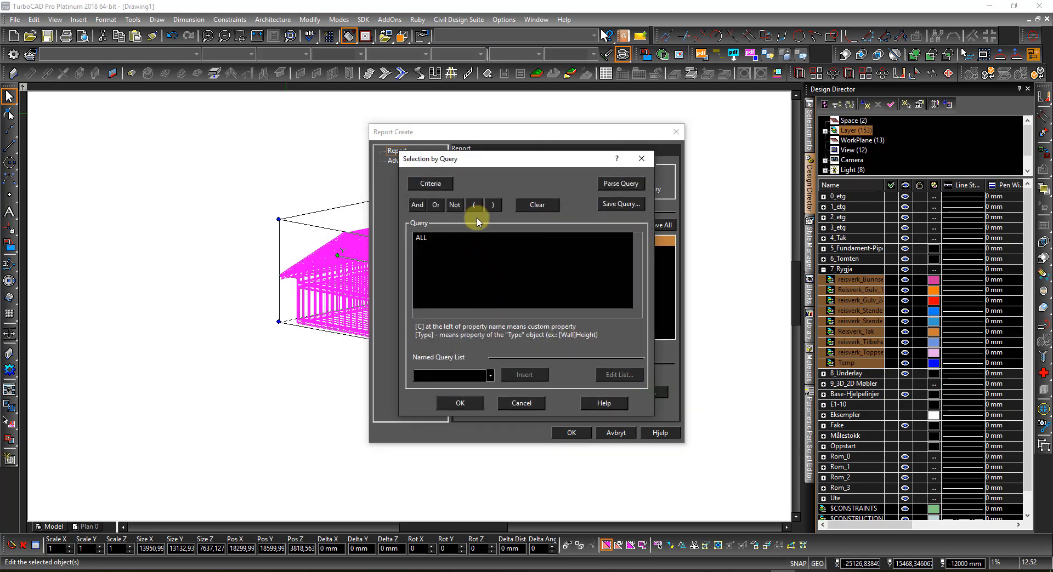
pyautogui.click(525, 205)
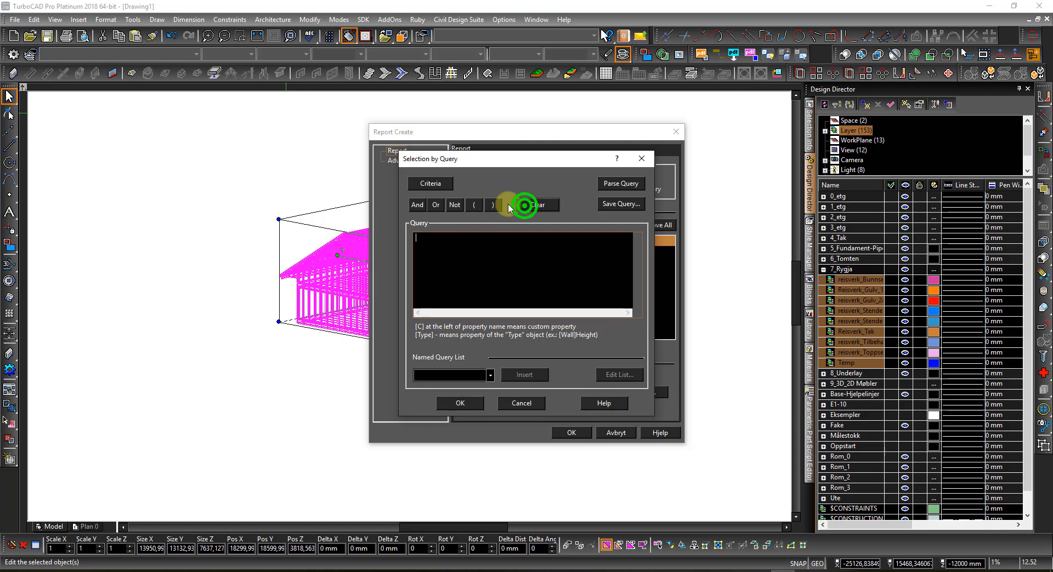
pyautogui.click(433, 185)
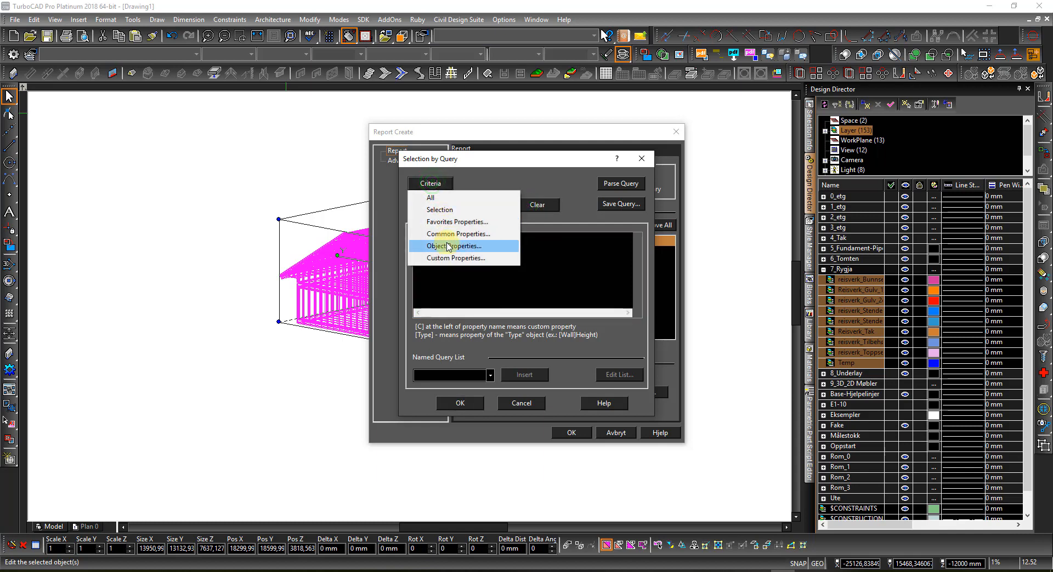
pyautogui.click(442, 209)
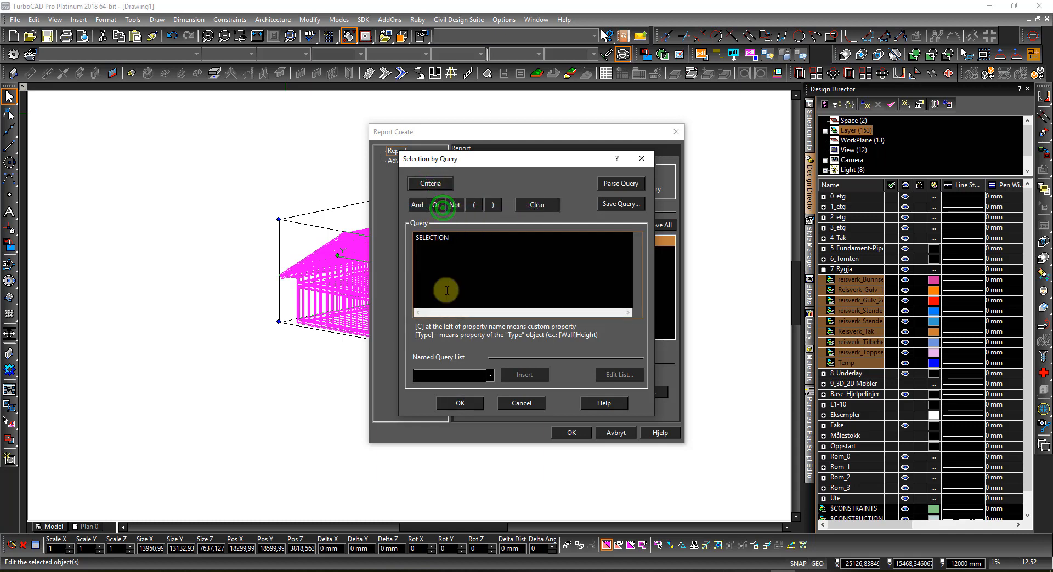
pyautogui.click(474, 405)
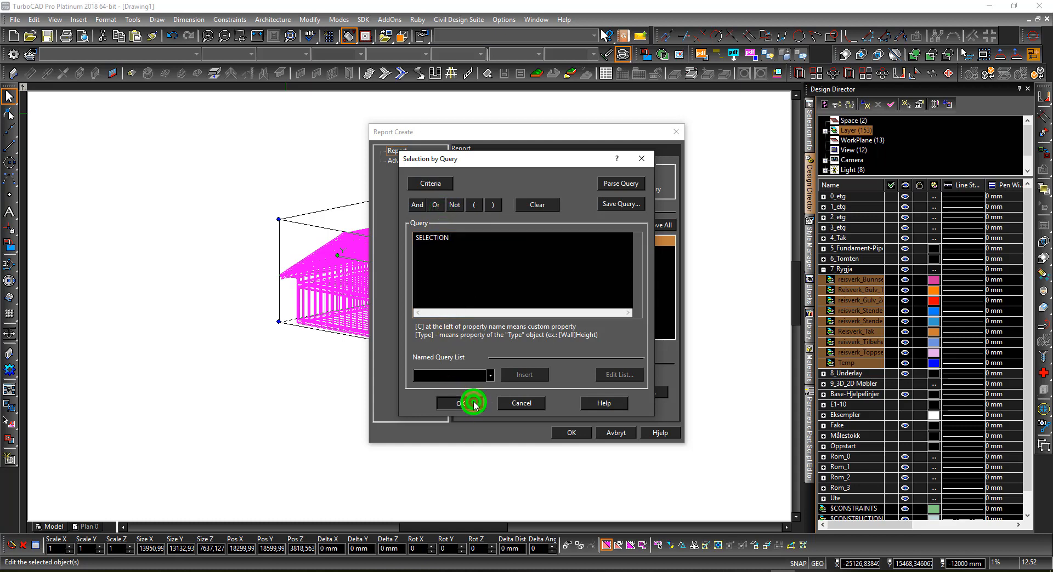
pyautogui.click(571, 433)
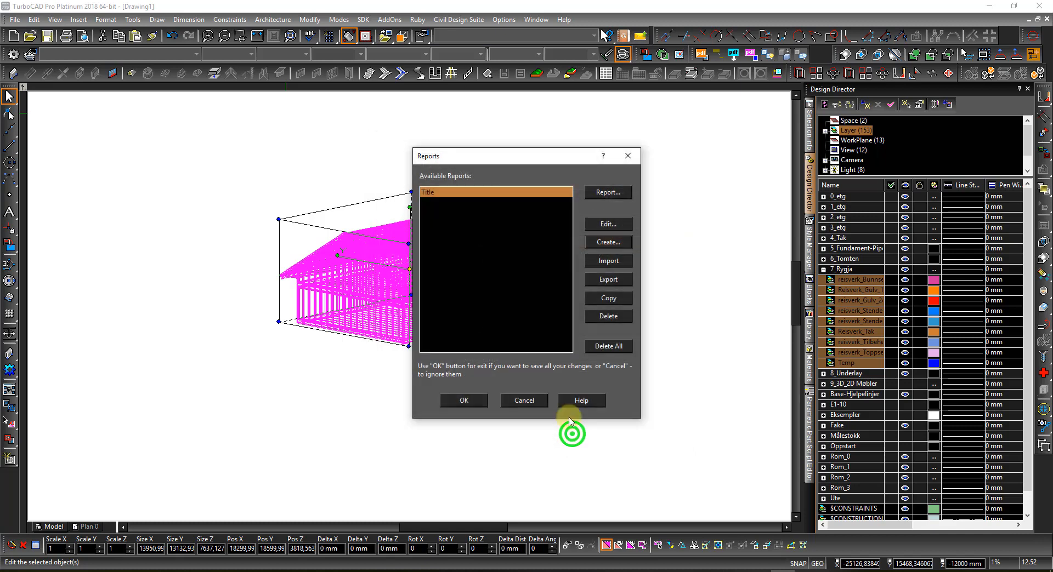
# Step: Run the Title report and start exporting its results
pyautogui.click(607, 194)
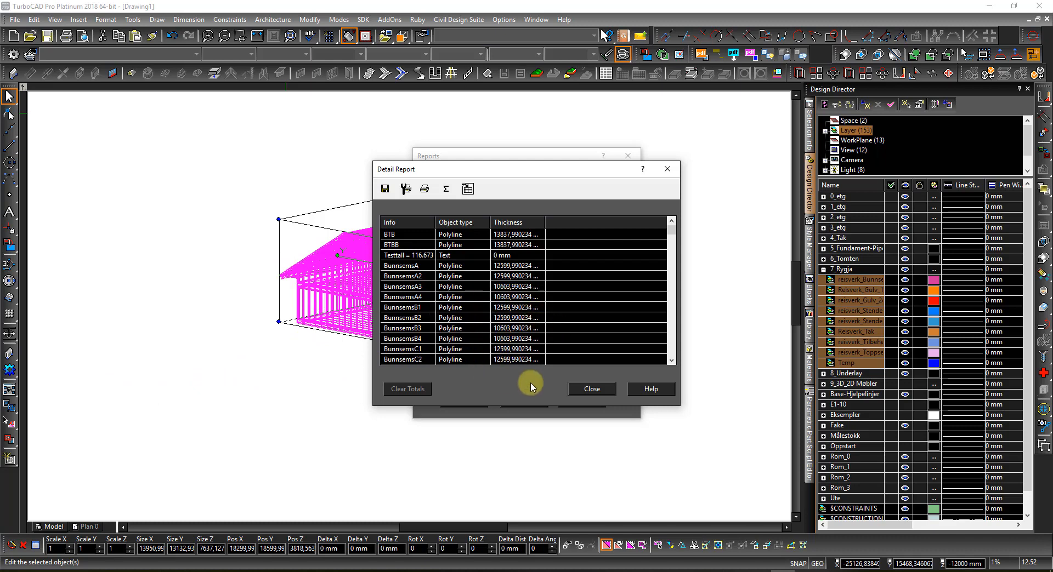
pyautogui.click(386, 190)
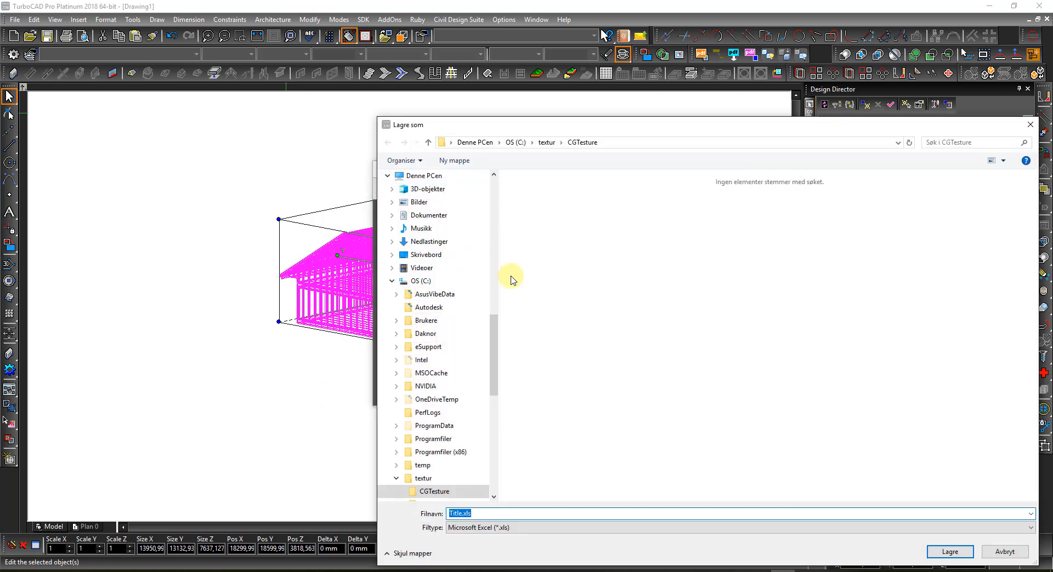
# Step: Save the report as Tabbed Text named 'Demo split' on the desktop (Skrivebord)
pyautogui.click(537, 530)
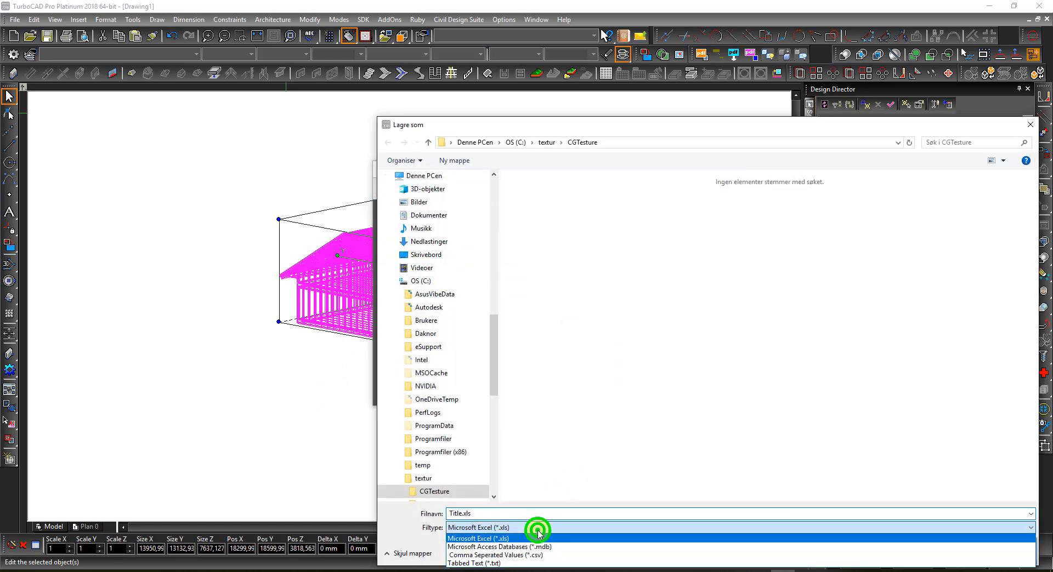
pyautogui.click(521, 563)
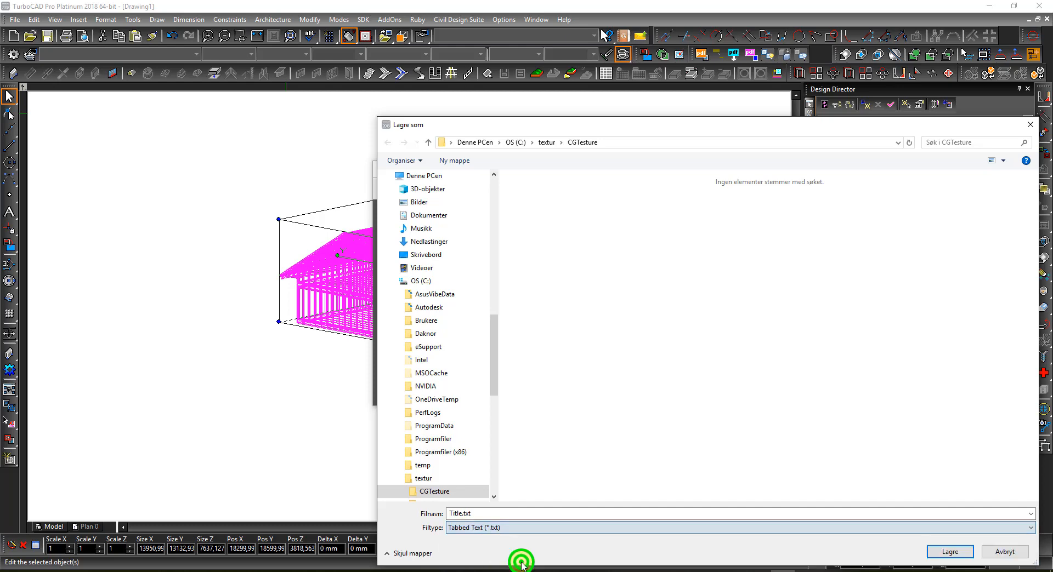
pyautogui.click(510, 528)
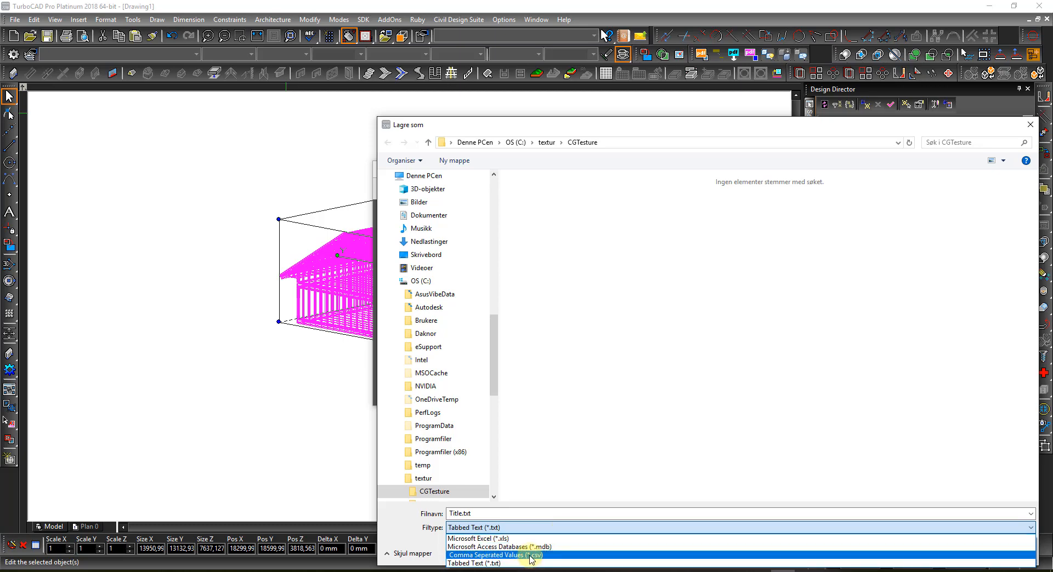
pyautogui.click(490, 565)
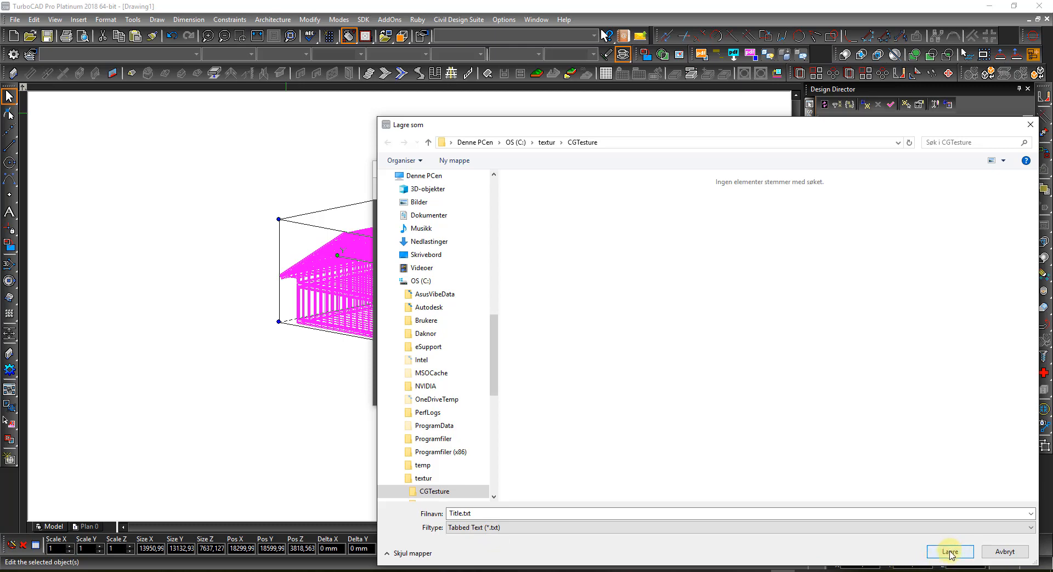
pyautogui.moveTo(508, 126); pyautogui.dragTo(508, 124)
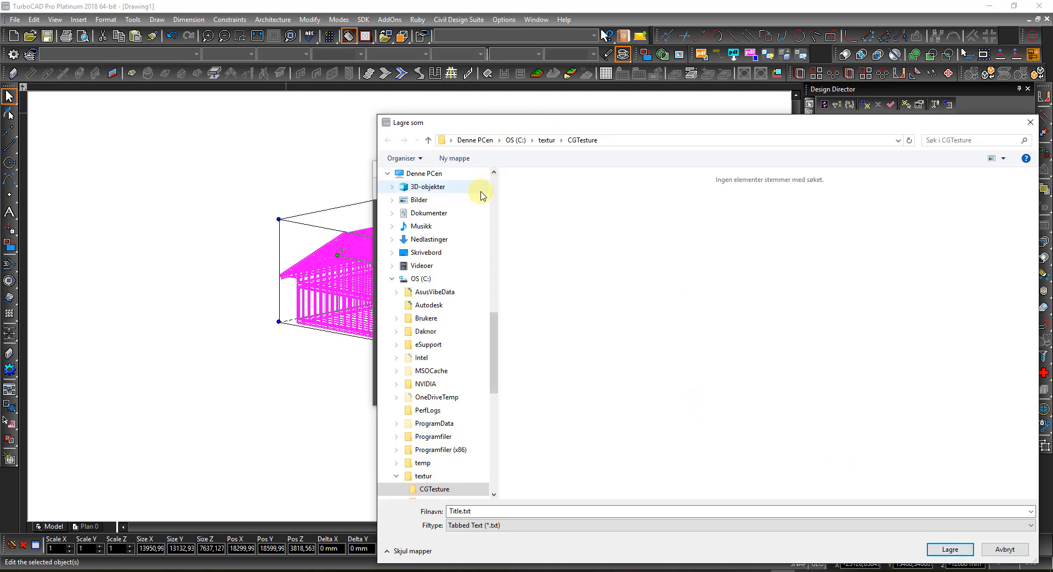
pyautogui.moveTo(492, 329); pyautogui.dragTo(493, 176)
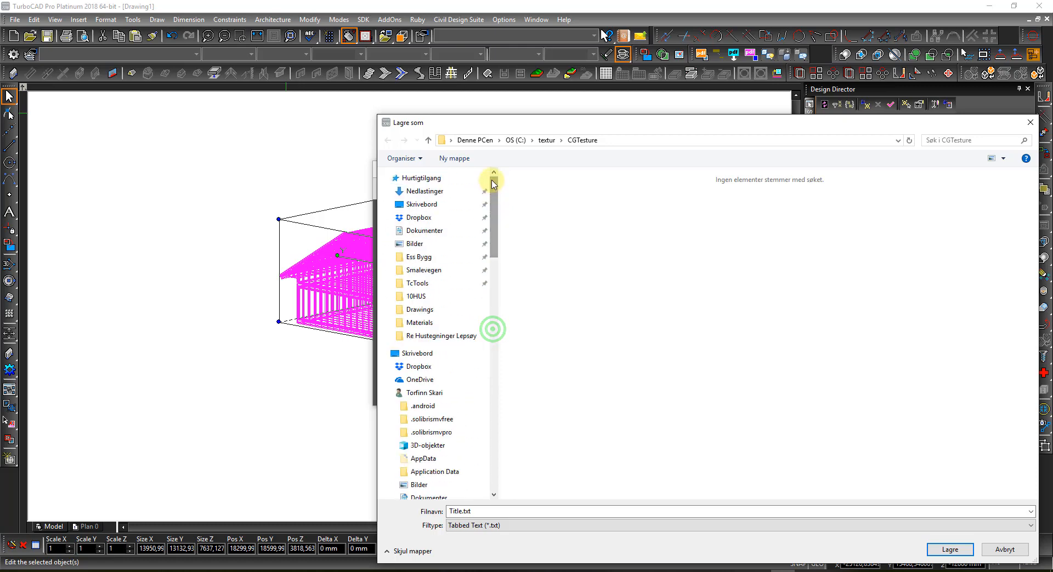
pyautogui.click(415, 206)
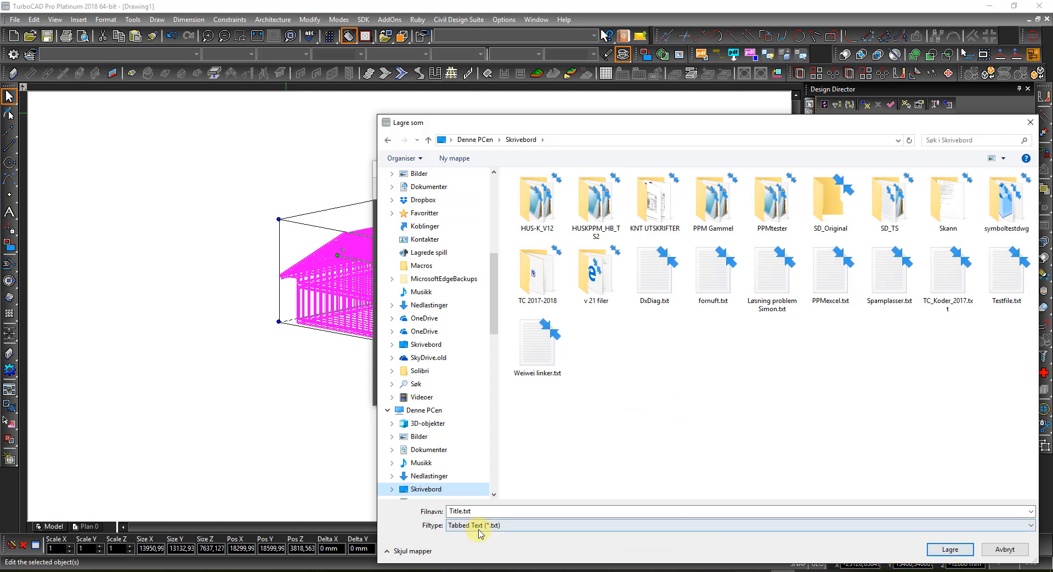
pyautogui.doubleClick(485, 512)
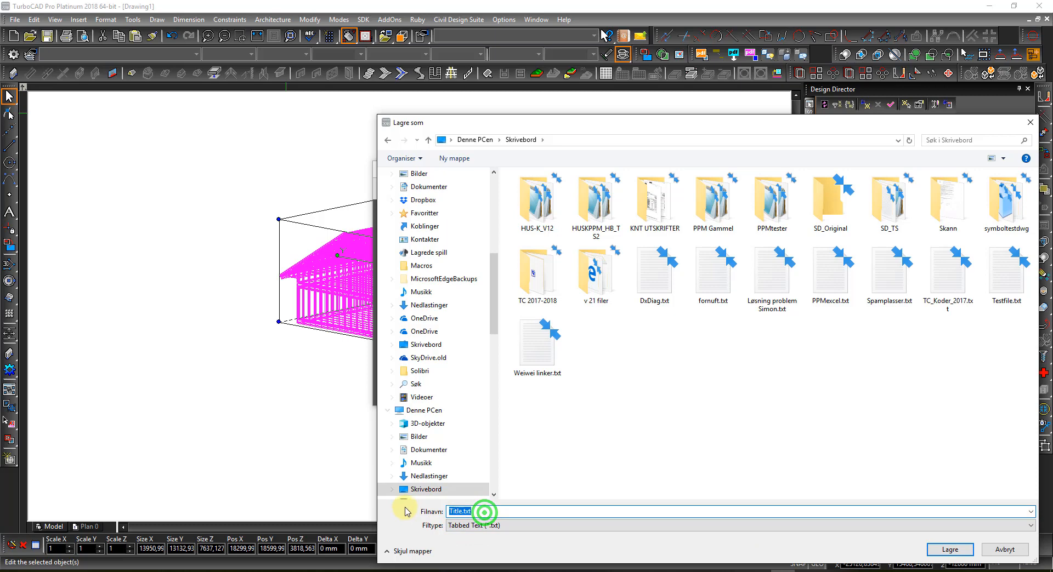
pyautogui.write('Dem')
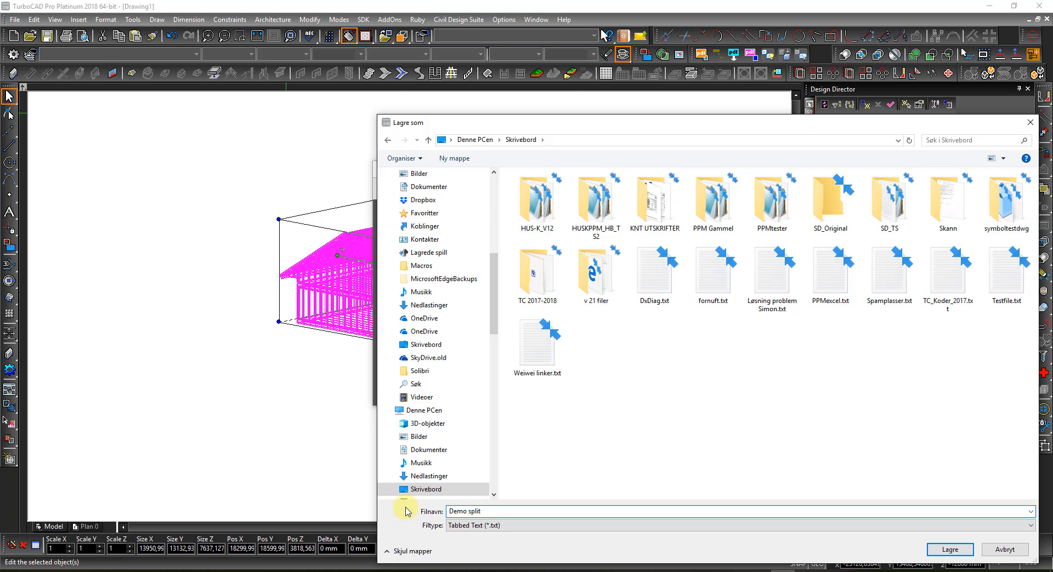
pyautogui.write('o split')
pyautogui.press('Return')
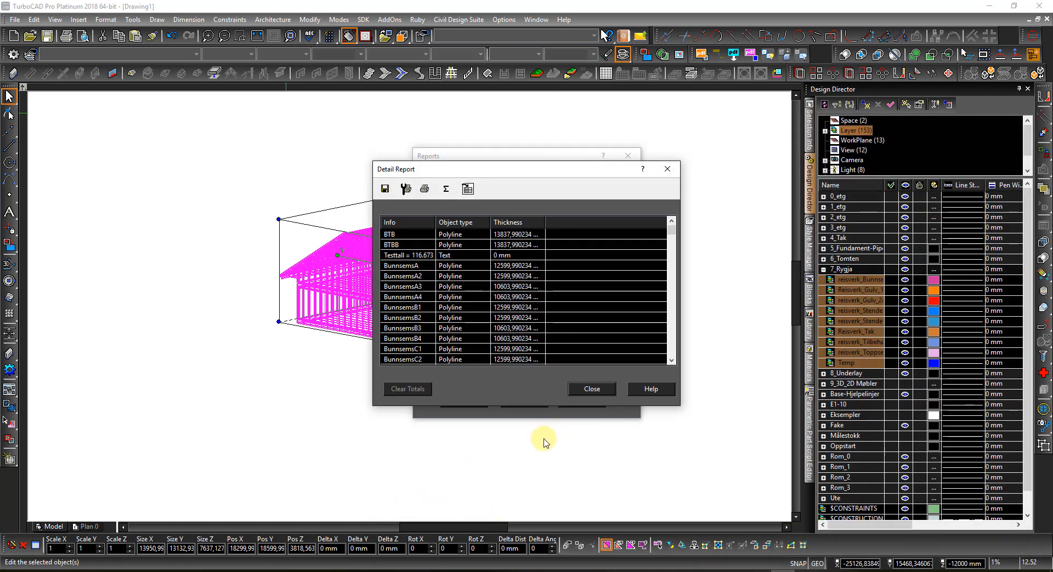
# Step: Close the Detail Report and Reports dialogs and deselect the house
pyautogui.click(591, 389)
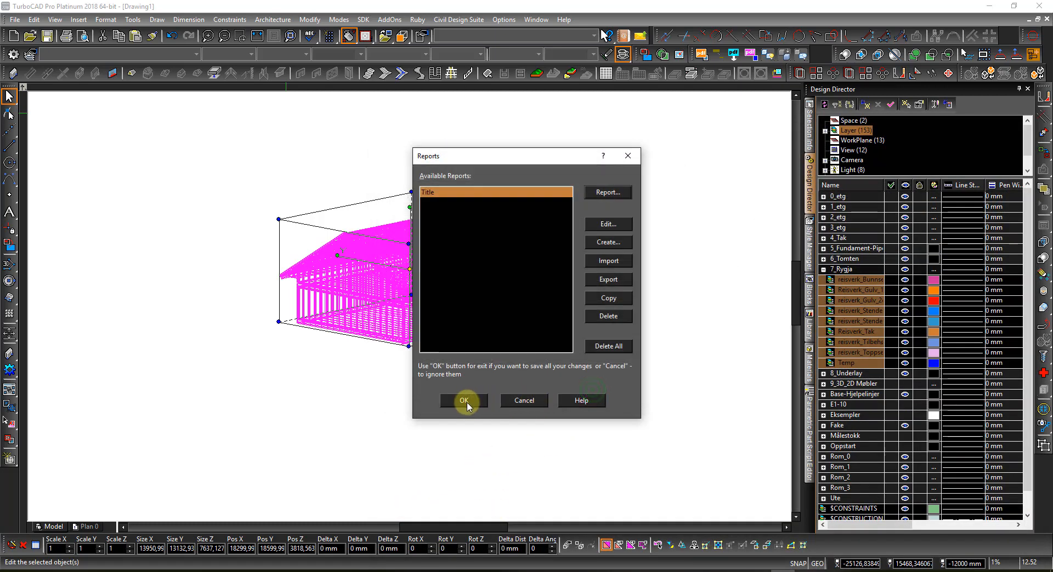
pyautogui.click(466, 402)
pyautogui.click(469, 464)
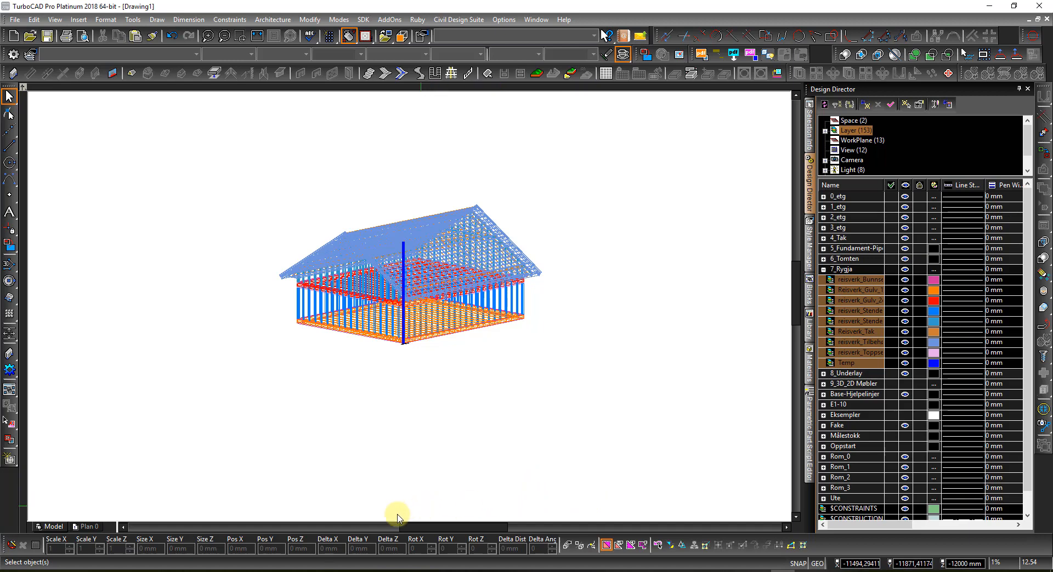
# Step: Start Excel and open K-liste-30-txt.xlsm from the recent workbooks
pyautogui.click(227, 571)
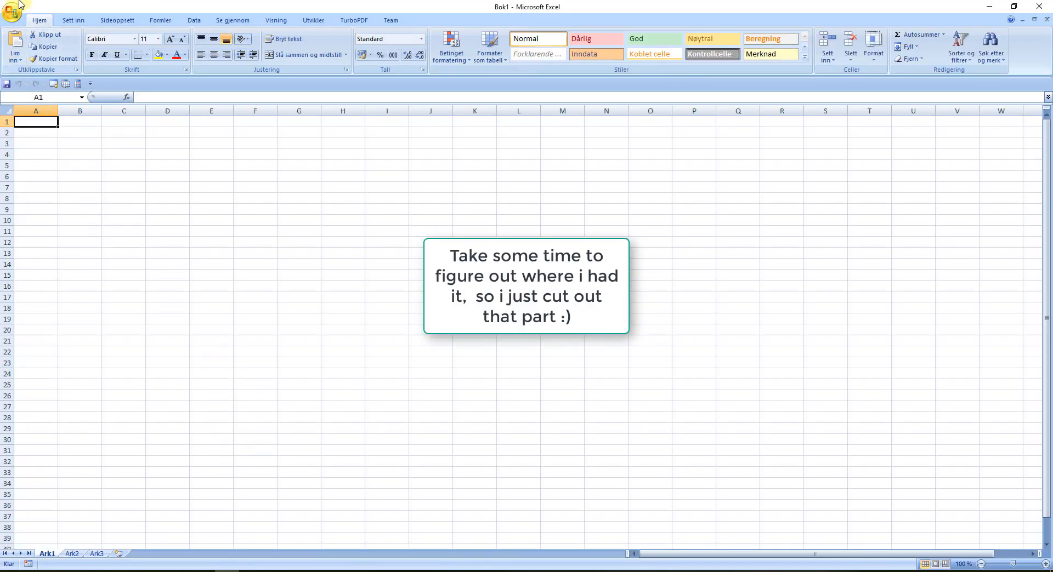
pyautogui.click(12, 12)
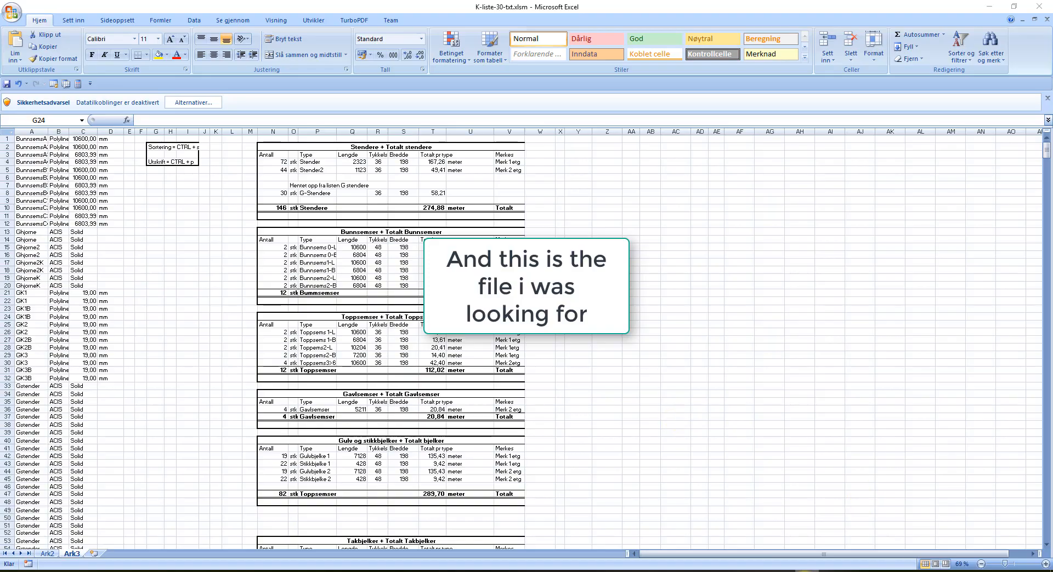
pyautogui.click(809, 557)
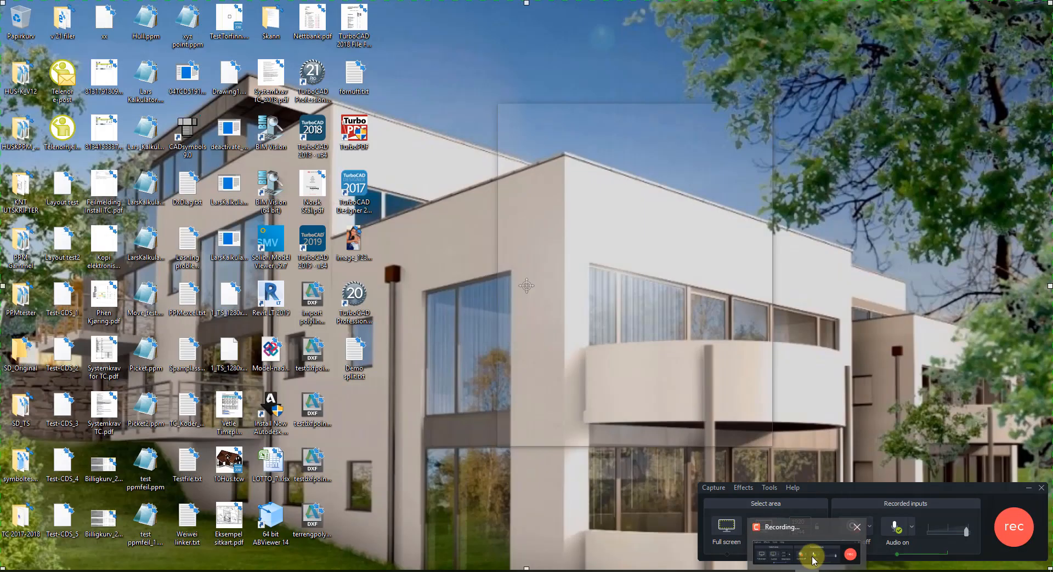
pyautogui.click(813, 557)
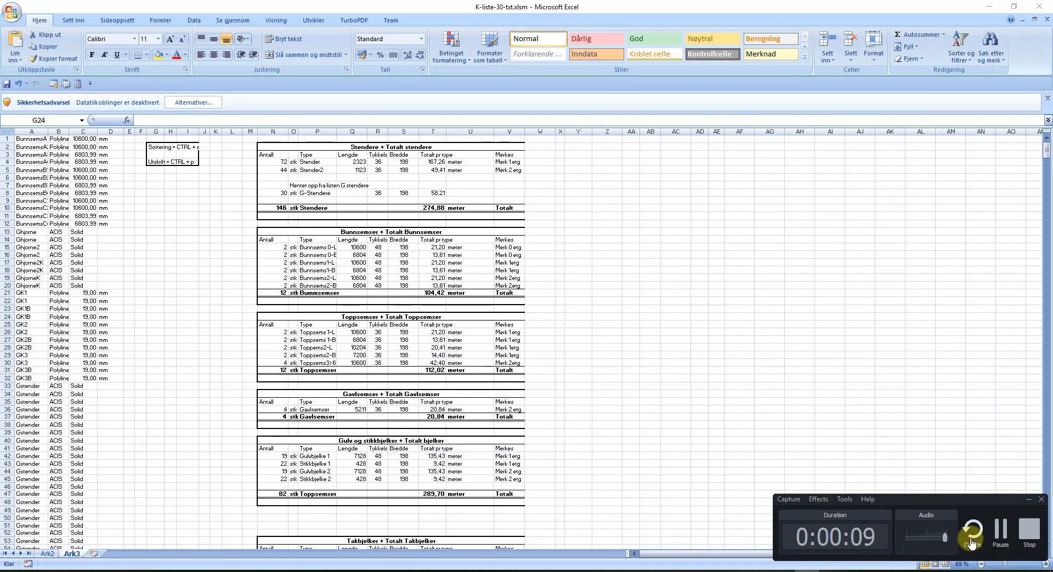
pyautogui.click(1003, 530)
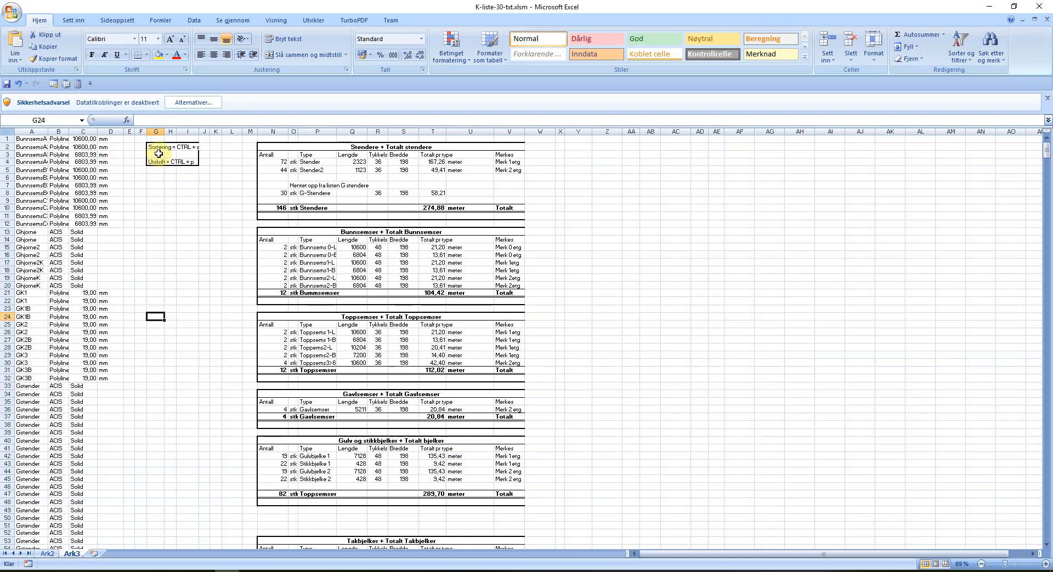
# Step: Enable the workbook's blocked data connections with 'Aktiver dette innholdet'
pyautogui.click(193, 104)
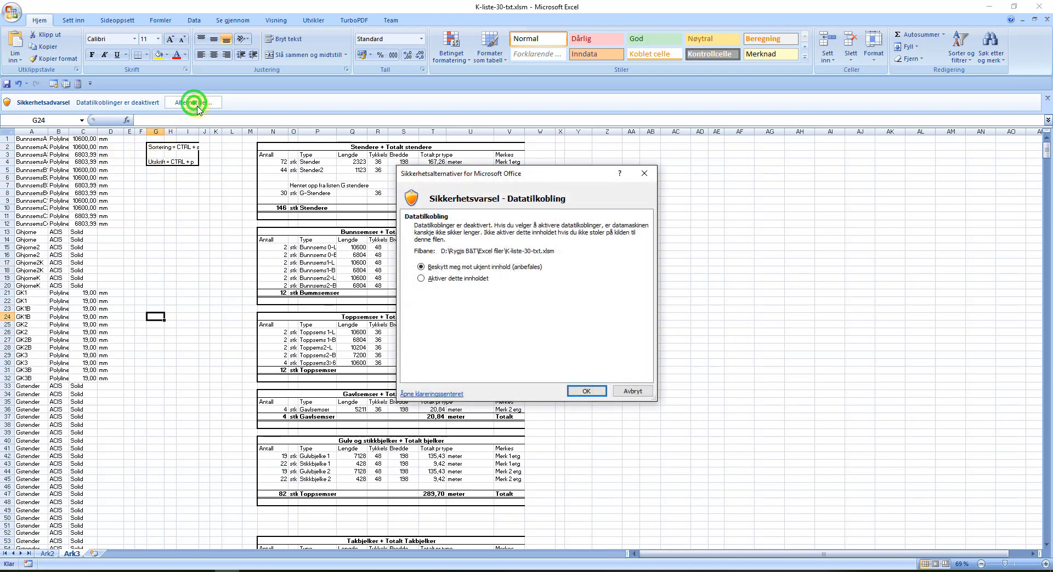
pyautogui.click(421, 278)
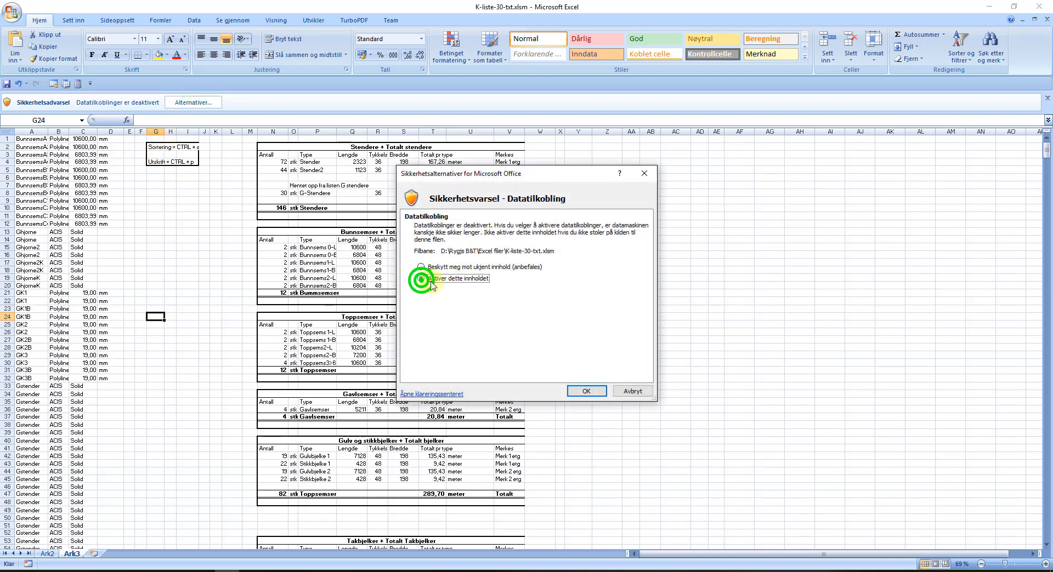
pyautogui.click(586, 391)
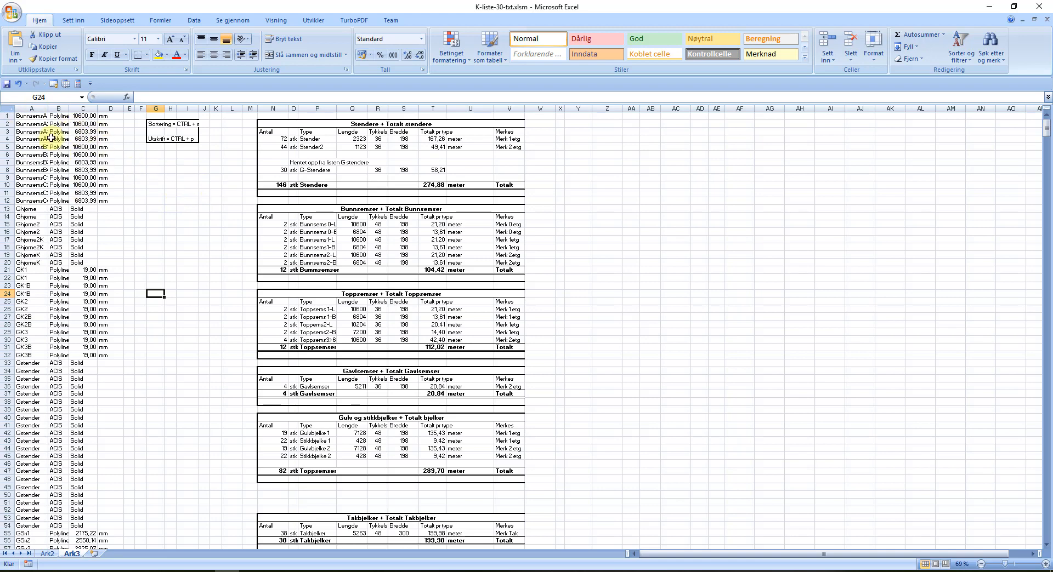
# Step: Clear columns A–D with Fjern innhold, delete the query, and select cell A2
pyautogui.moveTo(24, 108); pyautogui.dragTo(109, 109)
pyautogui.rightClick(76, 145)
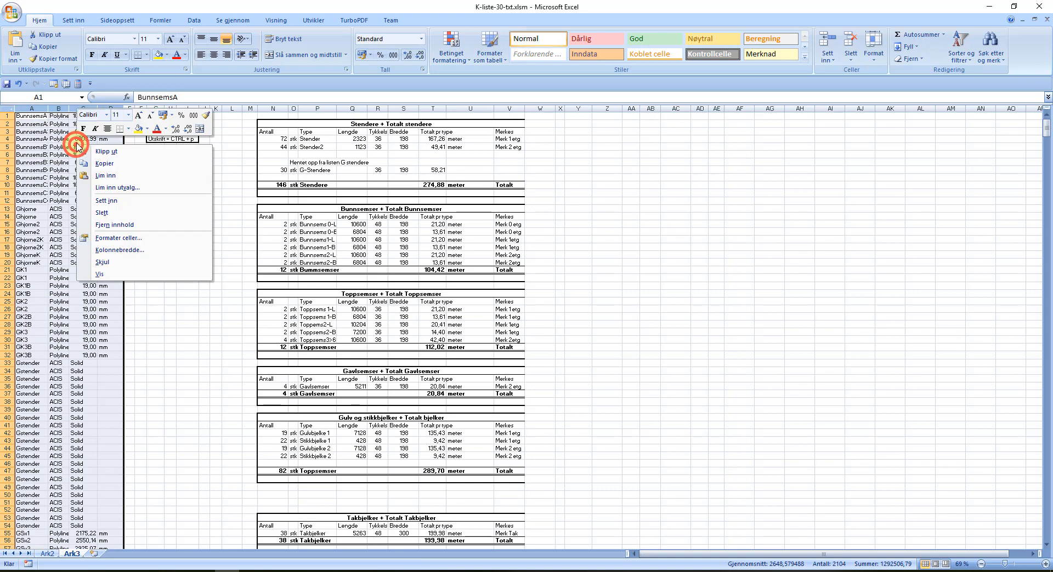
pyautogui.click(114, 225)
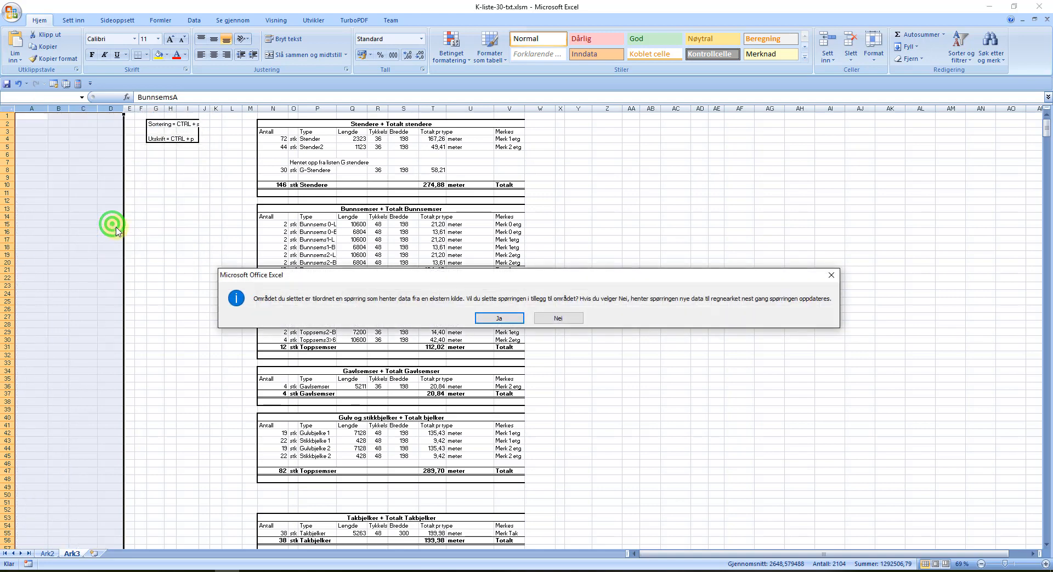
pyautogui.click(499, 319)
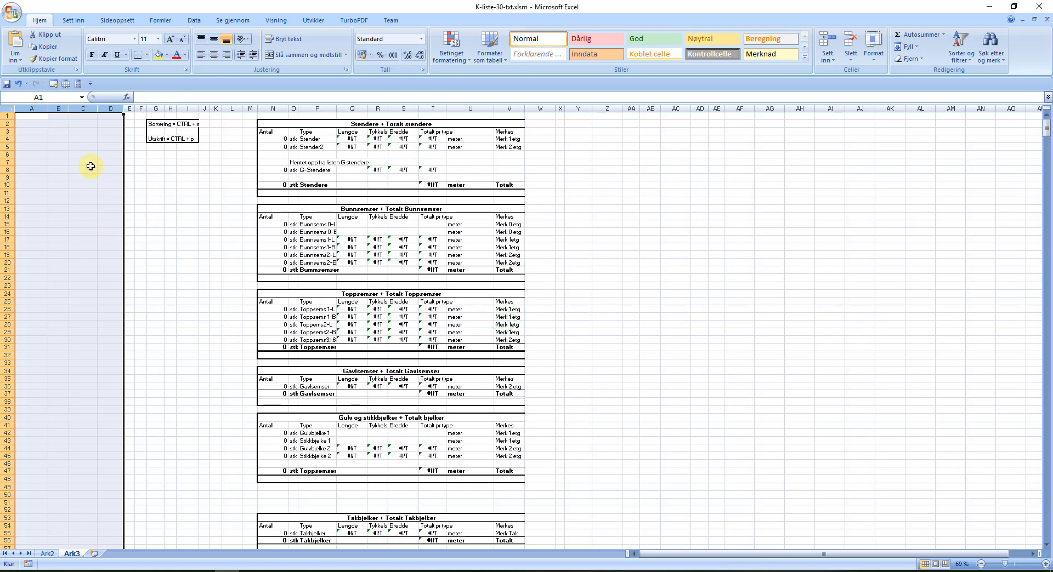
pyautogui.click(33, 124)
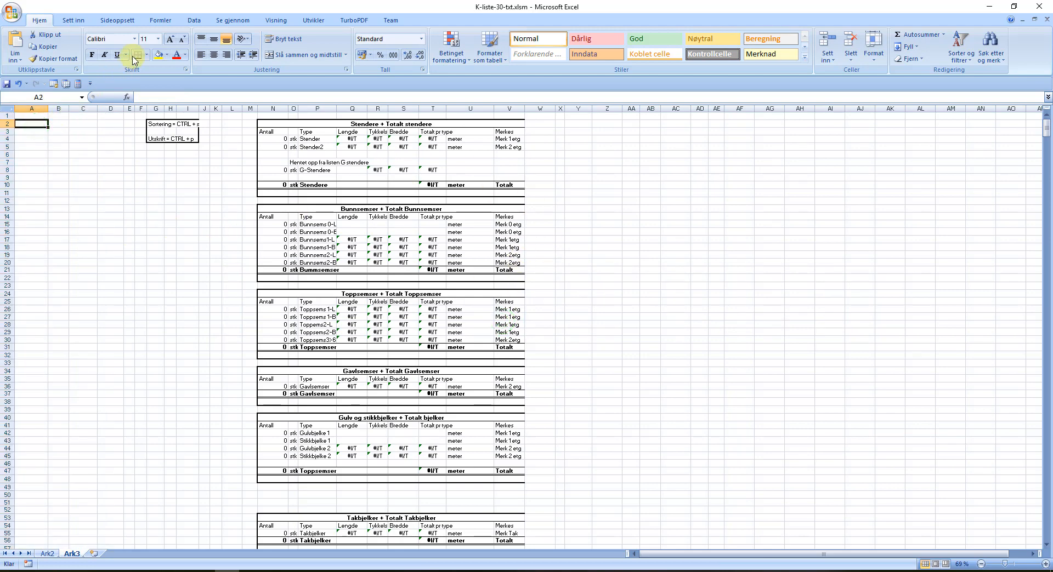
pyautogui.click(193, 22)
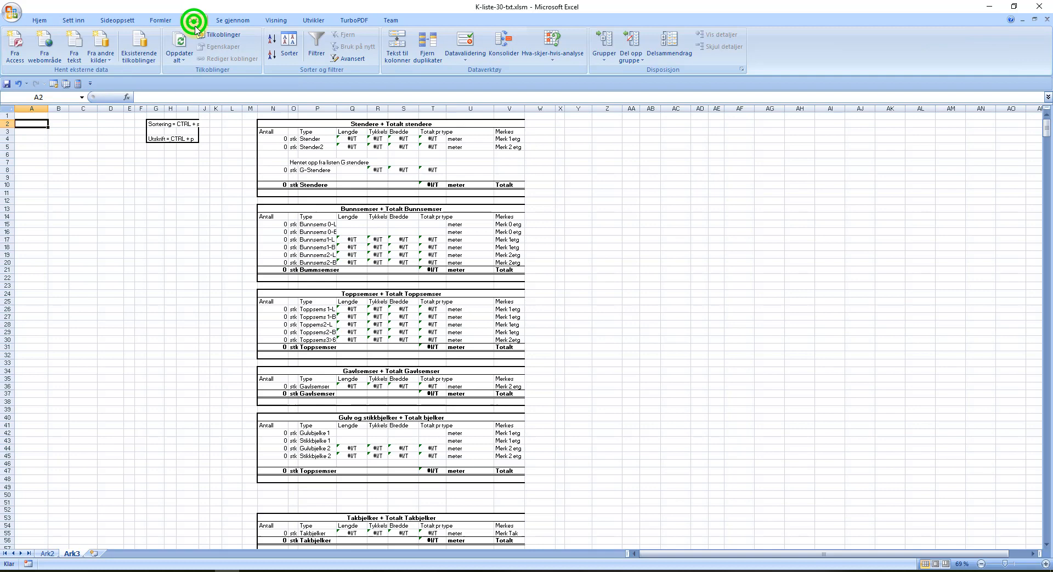
# Step: Browse Skrivebord and Dokumenter in Importer tekstfil, cancel the import, and return to TurboCAD
pyautogui.click(75, 46)
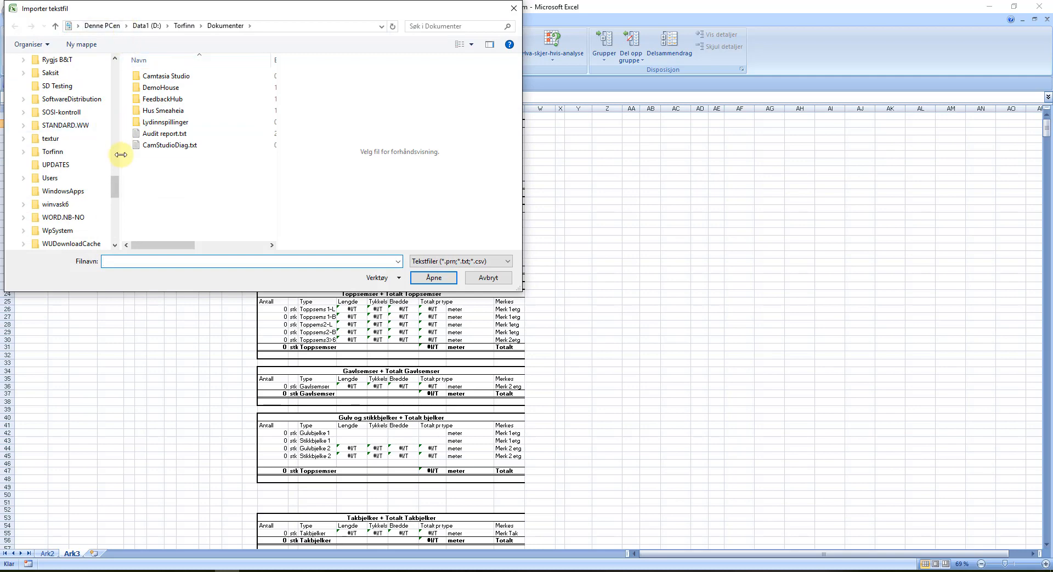
pyautogui.moveTo(115, 180); pyautogui.dragTo(112, 59)
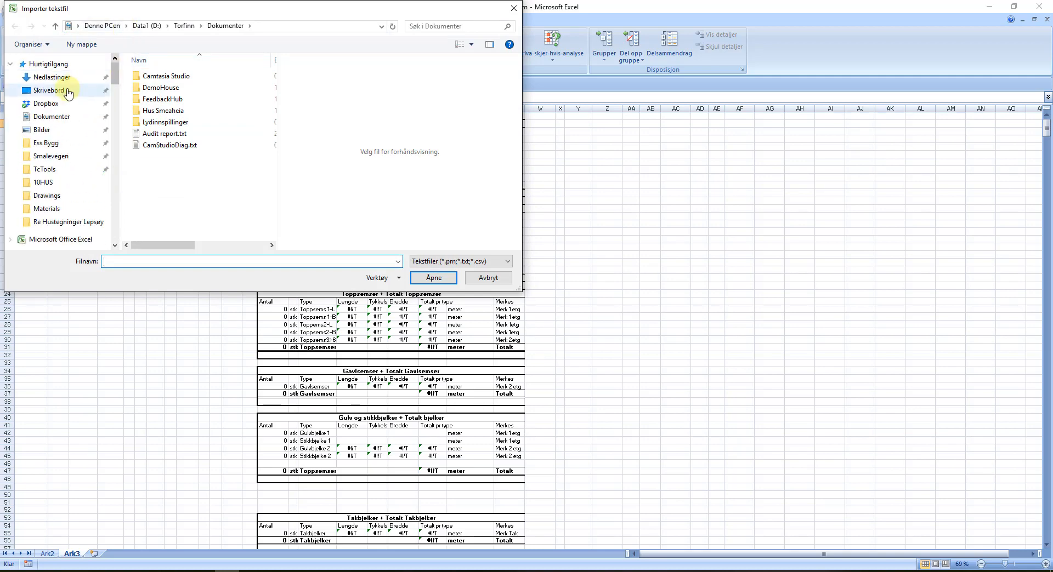
pyautogui.click(66, 89)
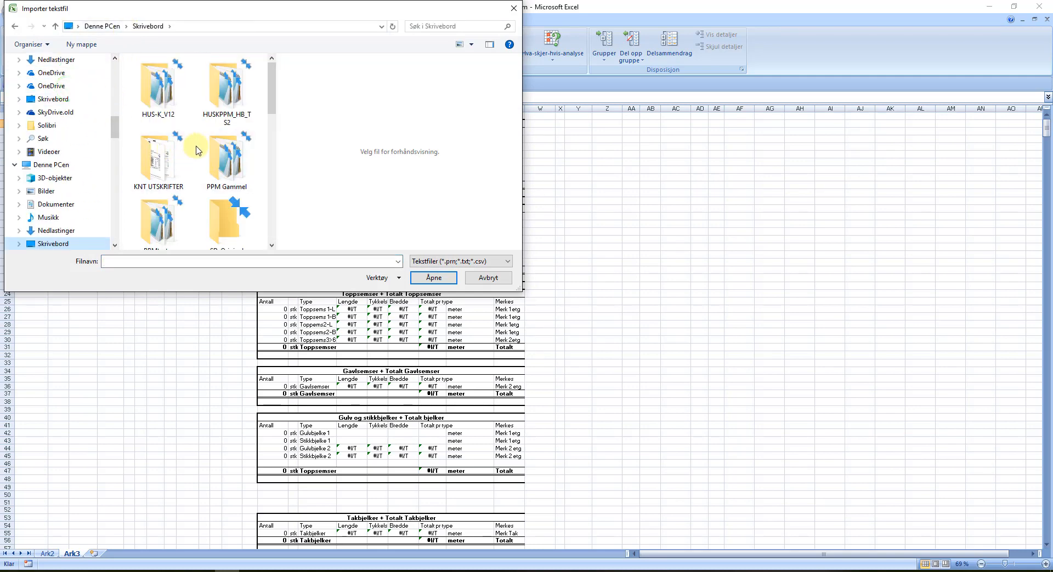
pyautogui.scroll(-5, 200, 158)
pyautogui.scroll(-1, 201, 161)
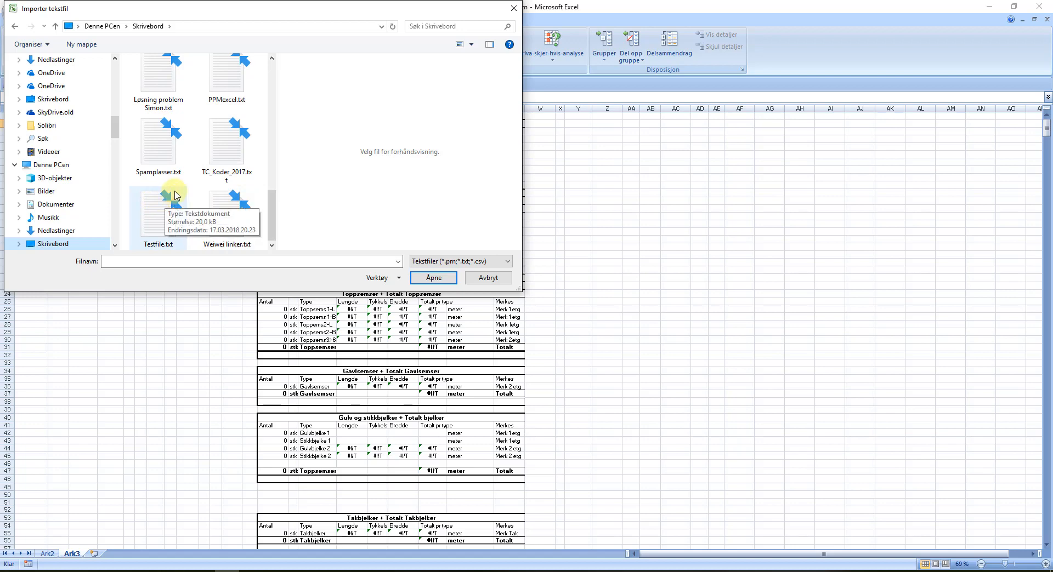
pyautogui.scroll(1, 192, 153)
pyautogui.scroll(5, 192, 152)
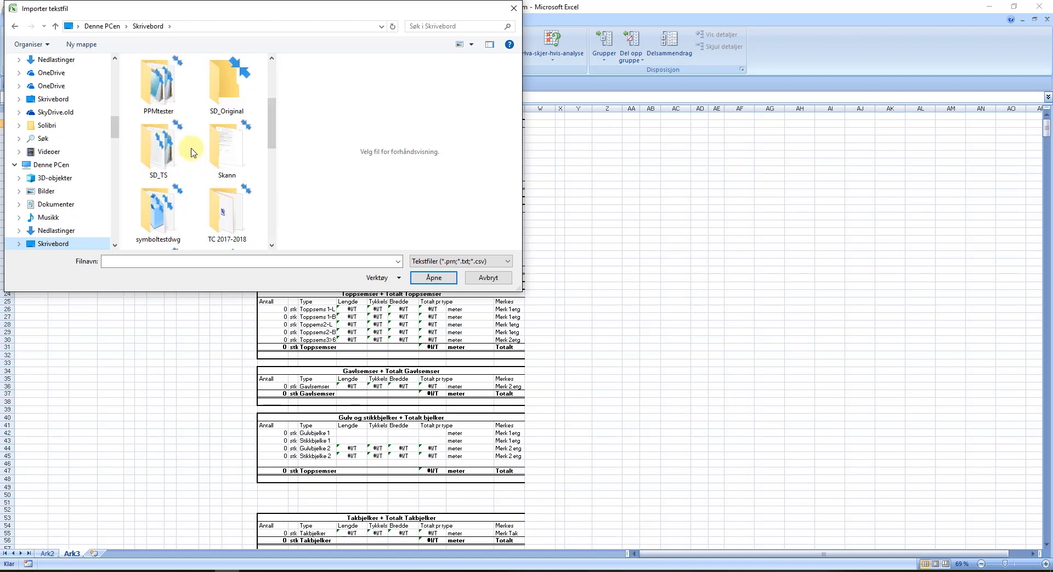
pyautogui.scroll(-3, 192, 152)
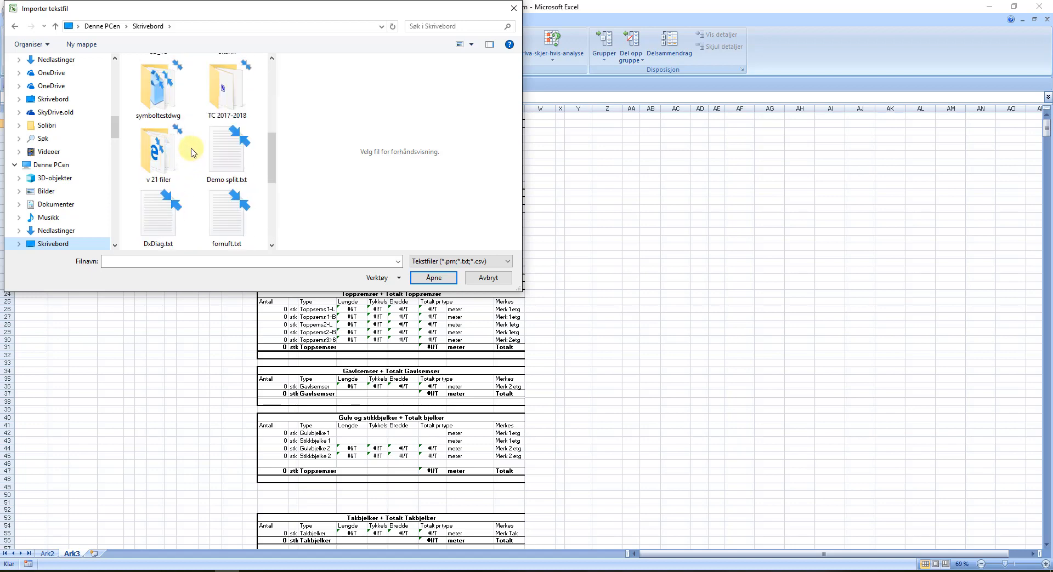
pyautogui.scroll(-3, 192, 152)
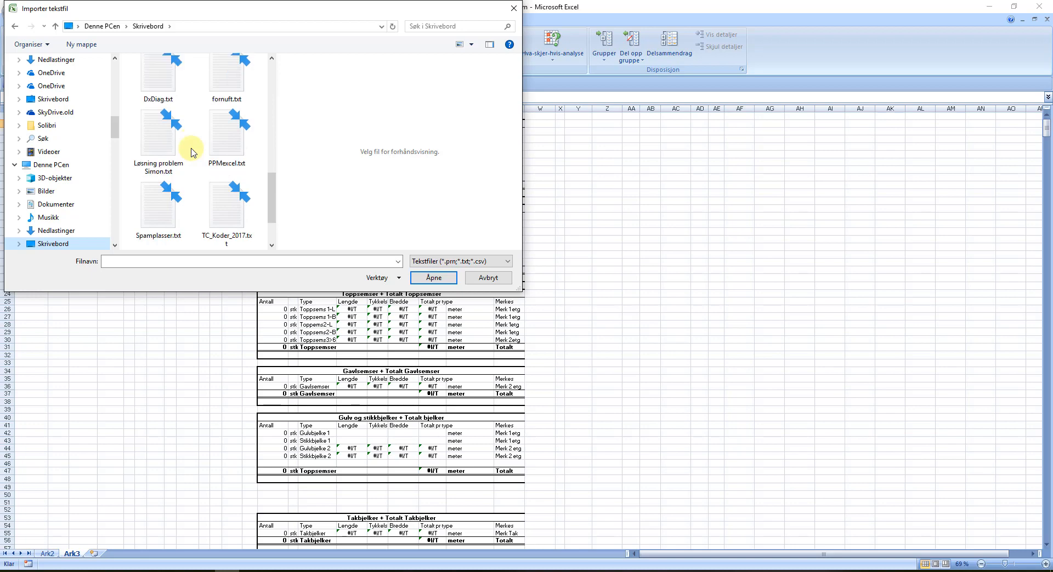
pyautogui.scroll(5, 192, 152)
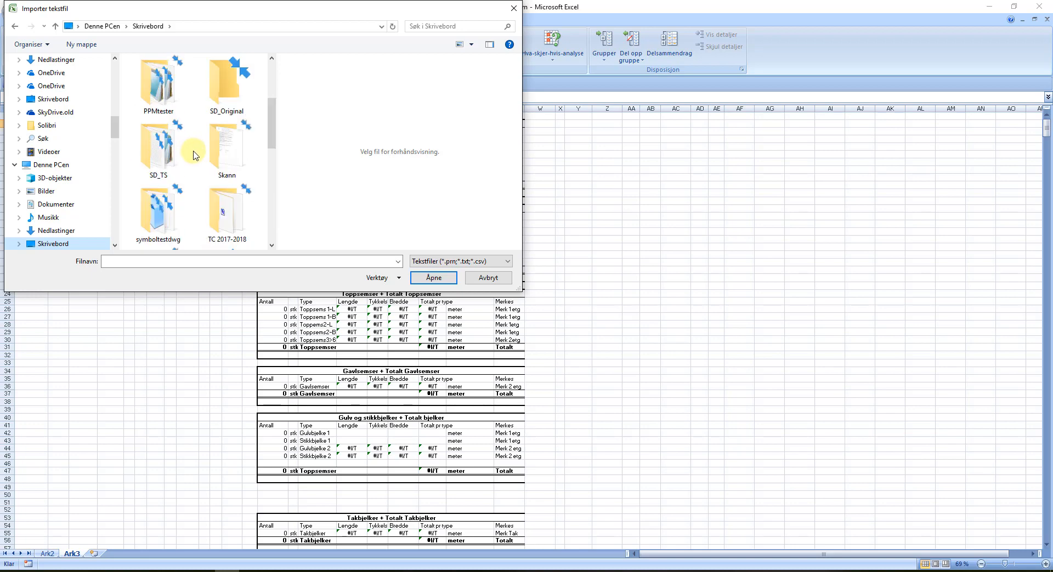
pyautogui.scroll(4, 193, 155)
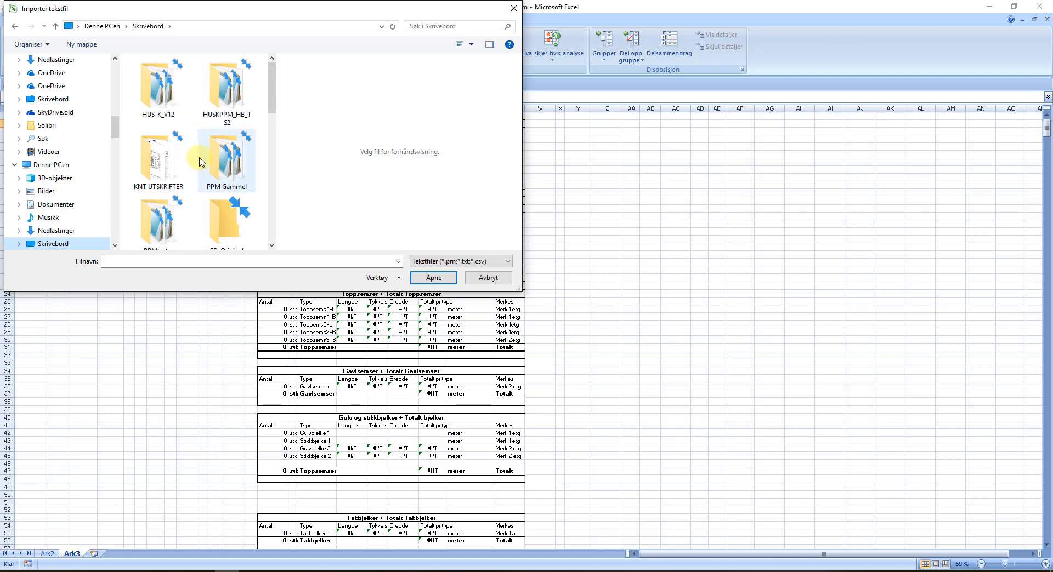
pyautogui.click(56, 204)
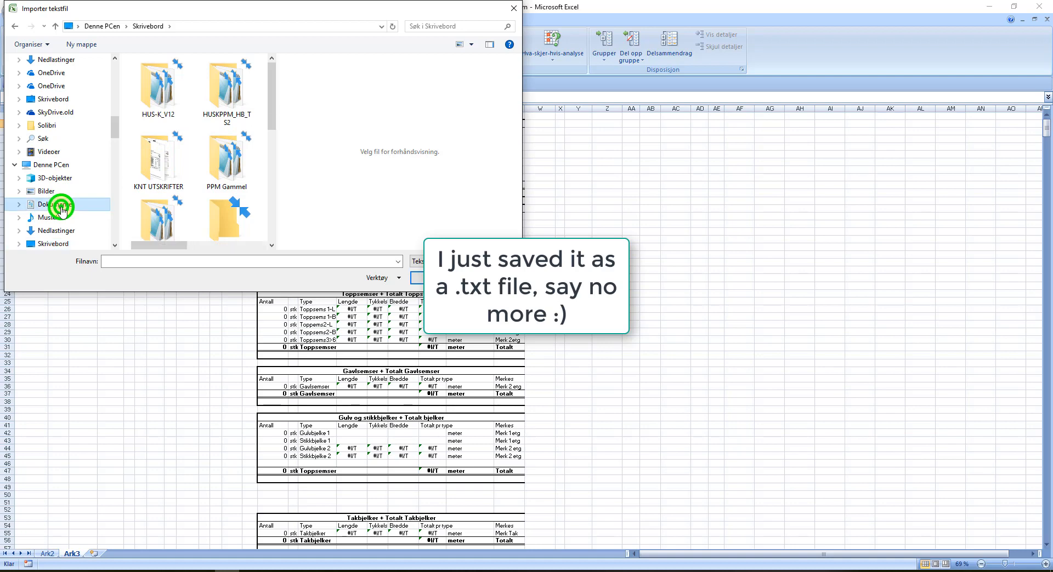
pyautogui.scroll(-5, 203, 181)
pyautogui.scroll(-4, 203, 181)
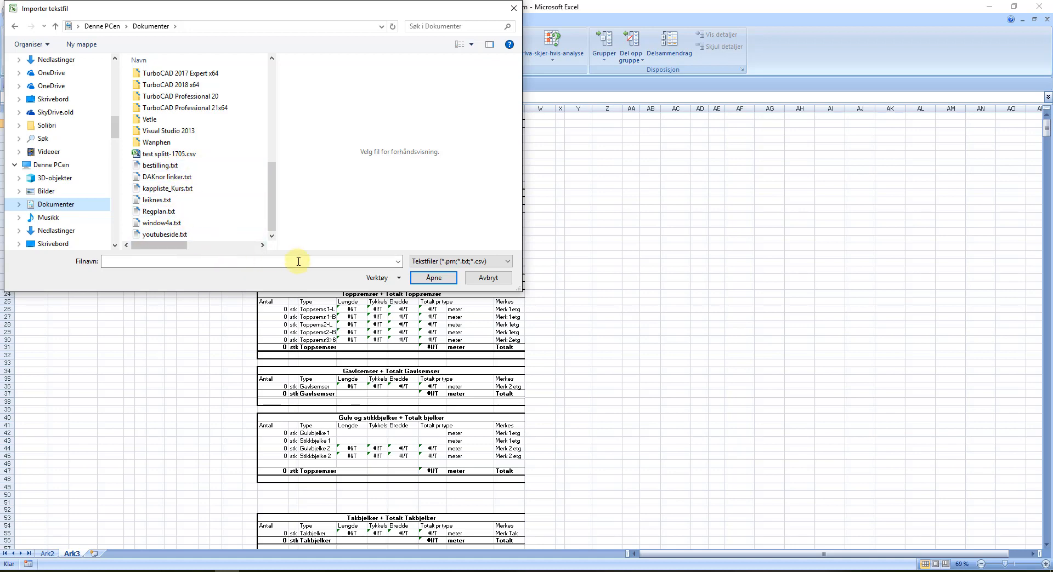
pyautogui.click(487, 278)
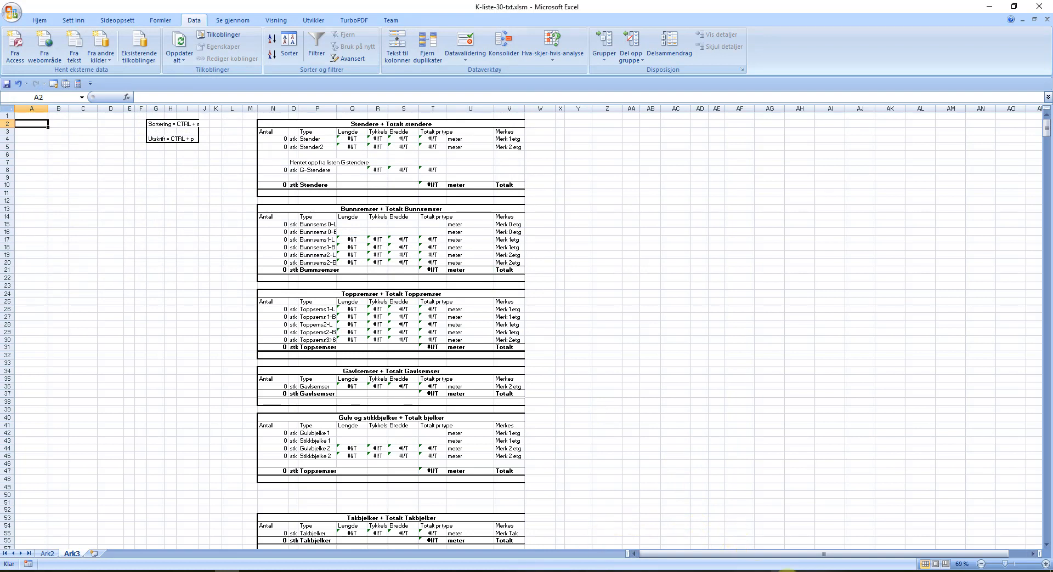
pyautogui.click(778, 571)
# Step: Window-select the whole house, run the Title report, and start exporting it
pyautogui.moveTo(573, 396); pyautogui.dragTo(253, 174)
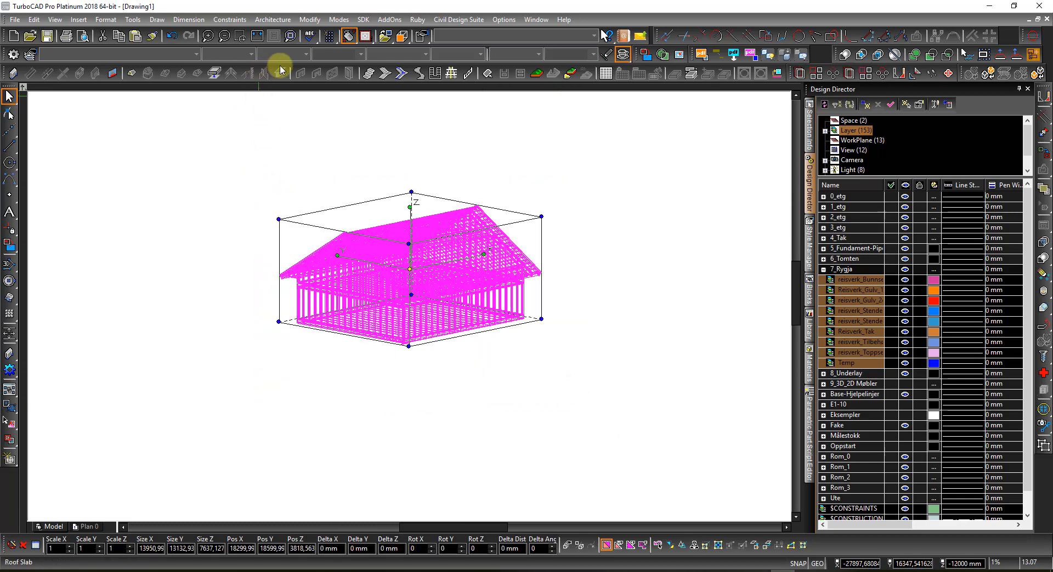
pyautogui.click(132, 20)
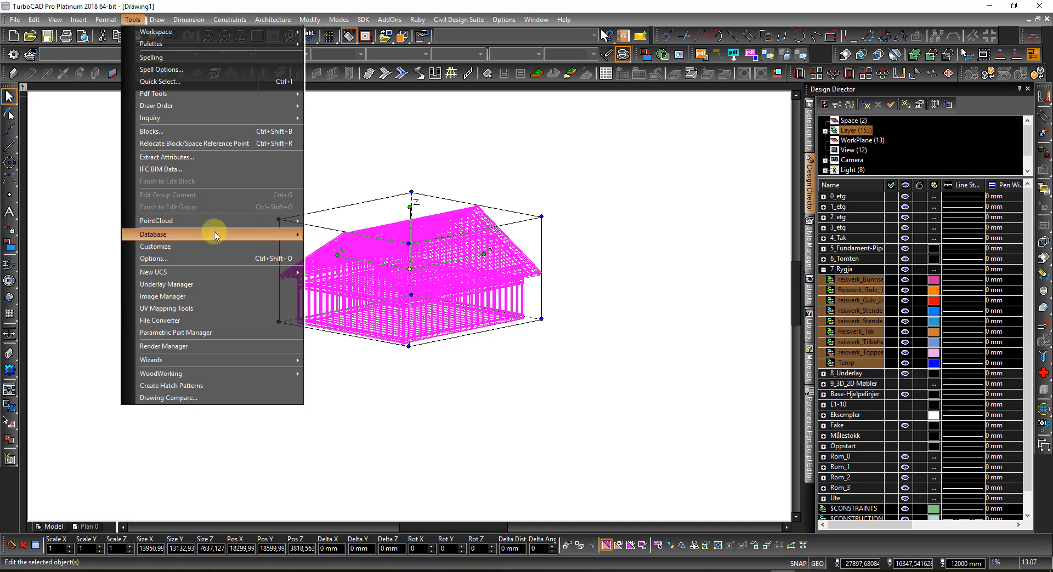
pyautogui.moveTo(211, 234)
pyautogui.click(334, 260)
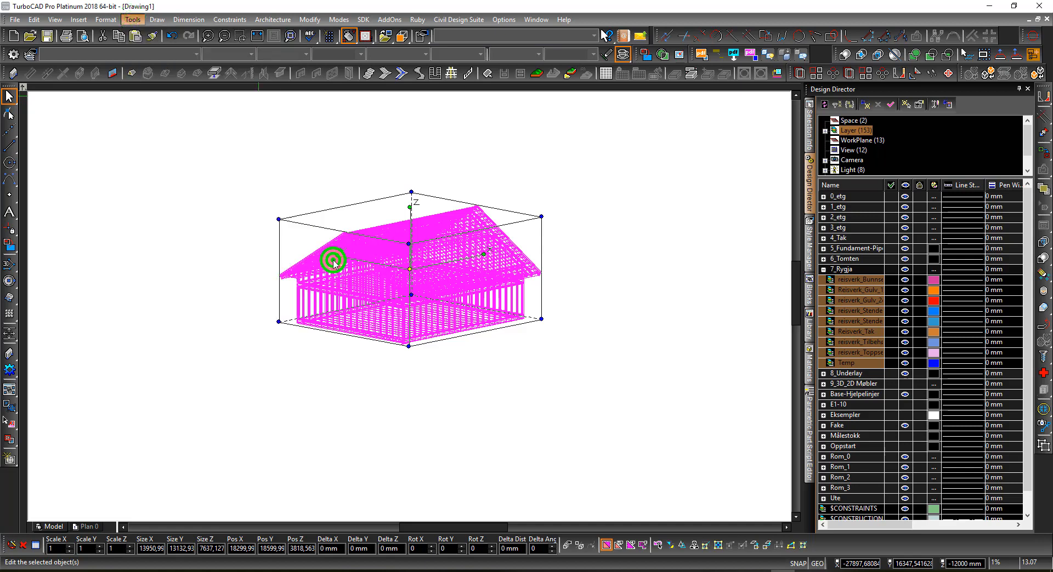
pyautogui.click(436, 195)
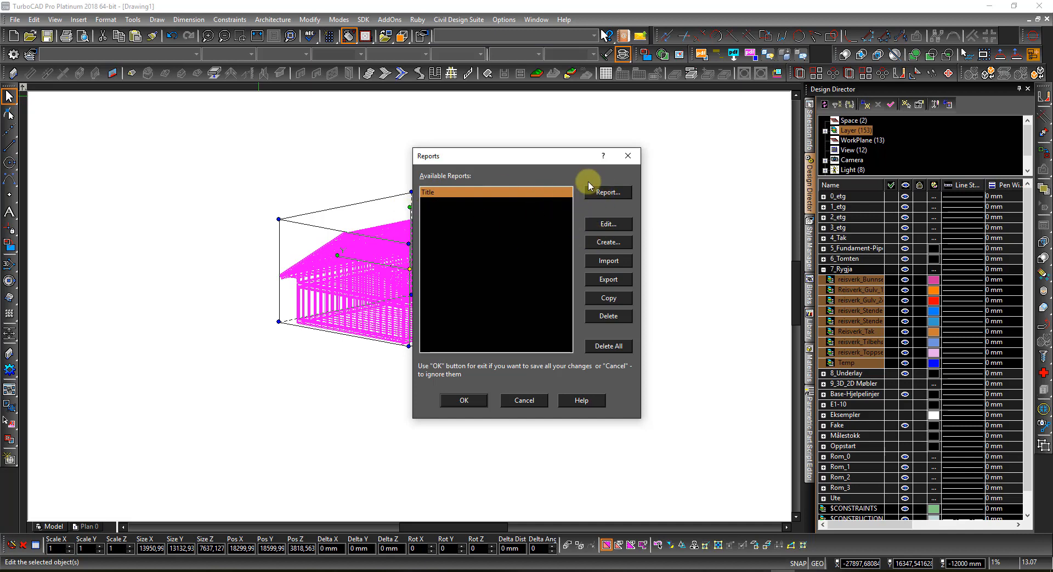
pyautogui.click(616, 194)
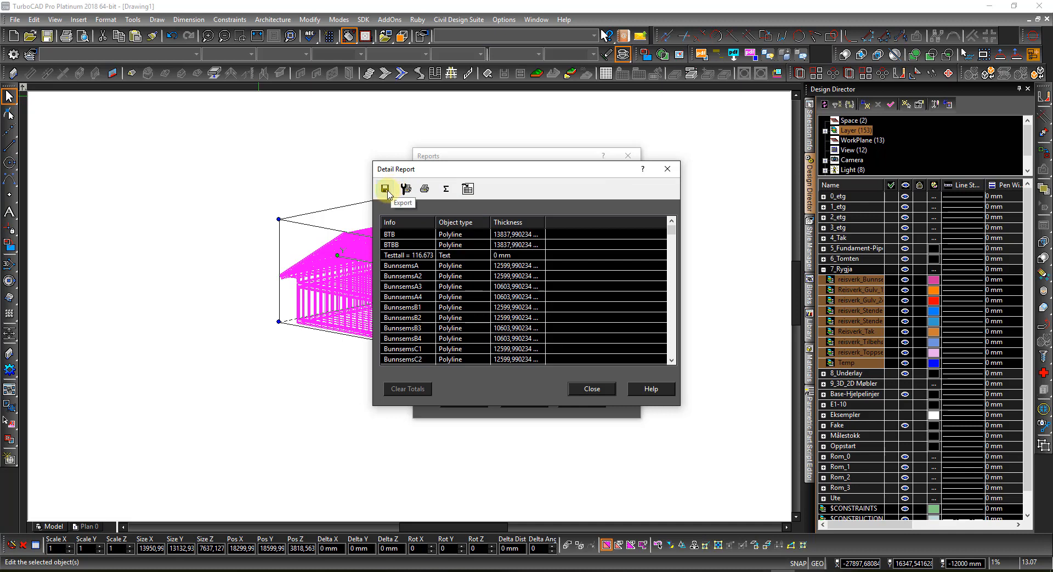
pyautogui.click(387, 191)
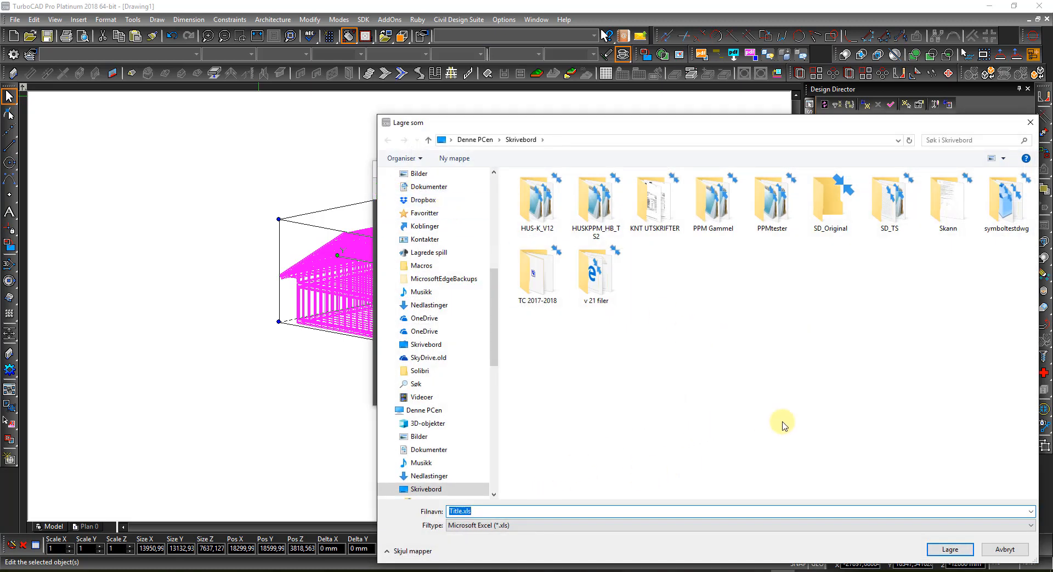
# Step: Switch the report export's file type to Tabbed Text (*.txt), then cancel saving
pyautogui.click(483, 510)
pyautogui.click(504, 525)
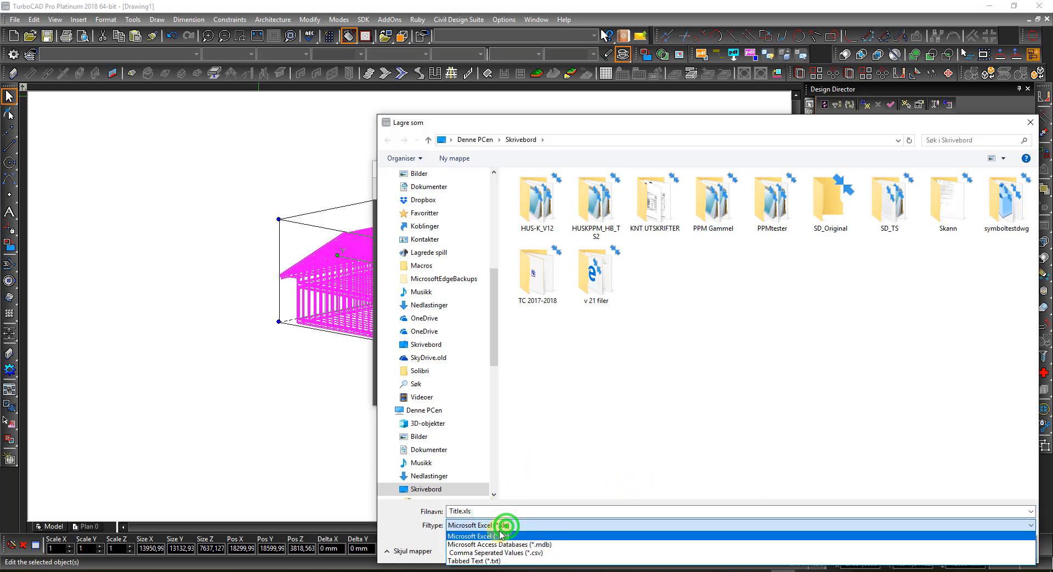
pyautogui.click(490, 562)
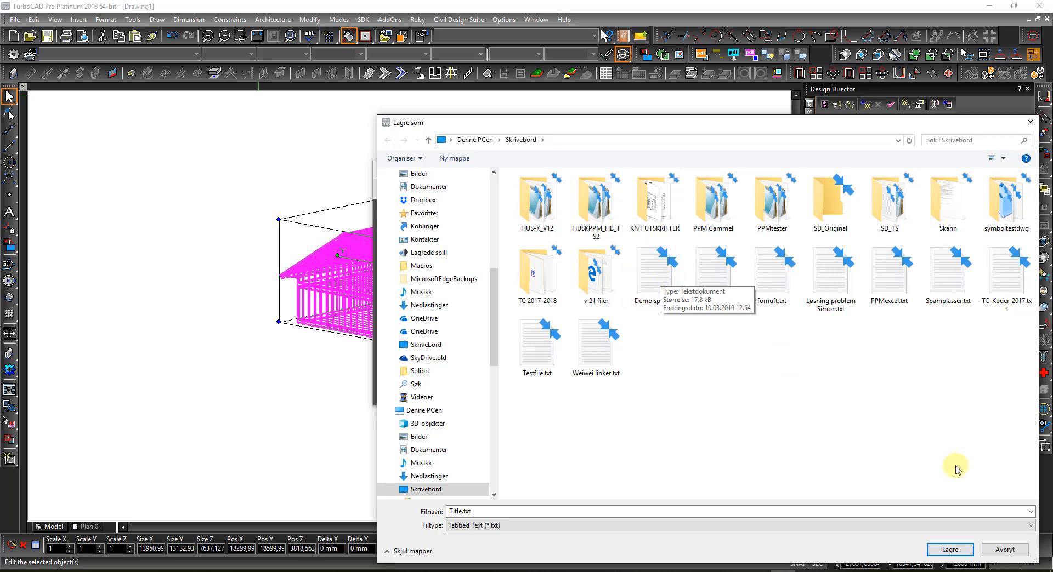
pyautogui.click(1012, 550)
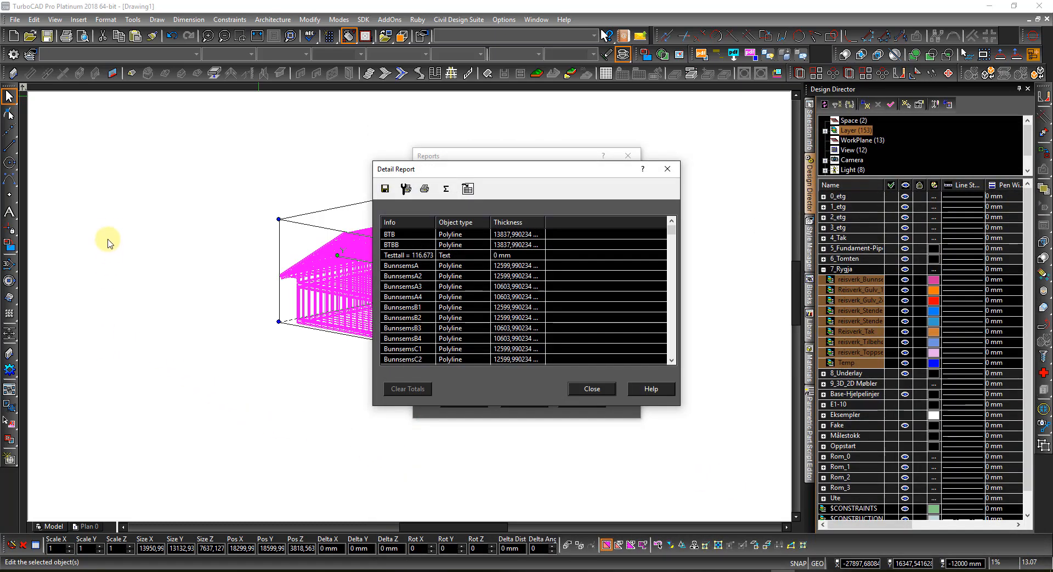
# Step: Close the Detail Report and Reports windows, deselect the house model, and return to Excel
pyautogui.click(593, 390)
pyautogui.click(522, 401)
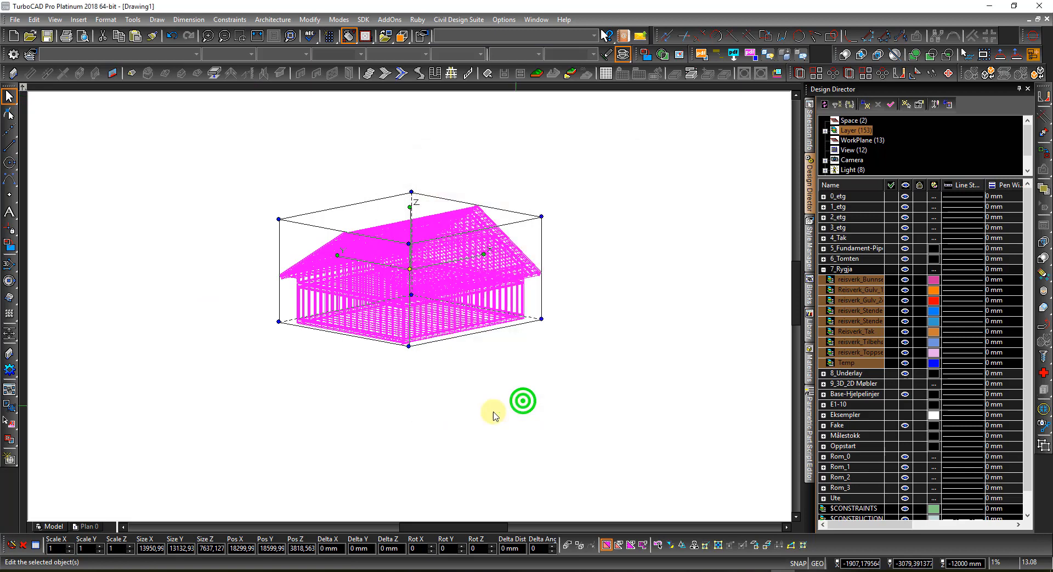
pyautogui.click(433, 422)
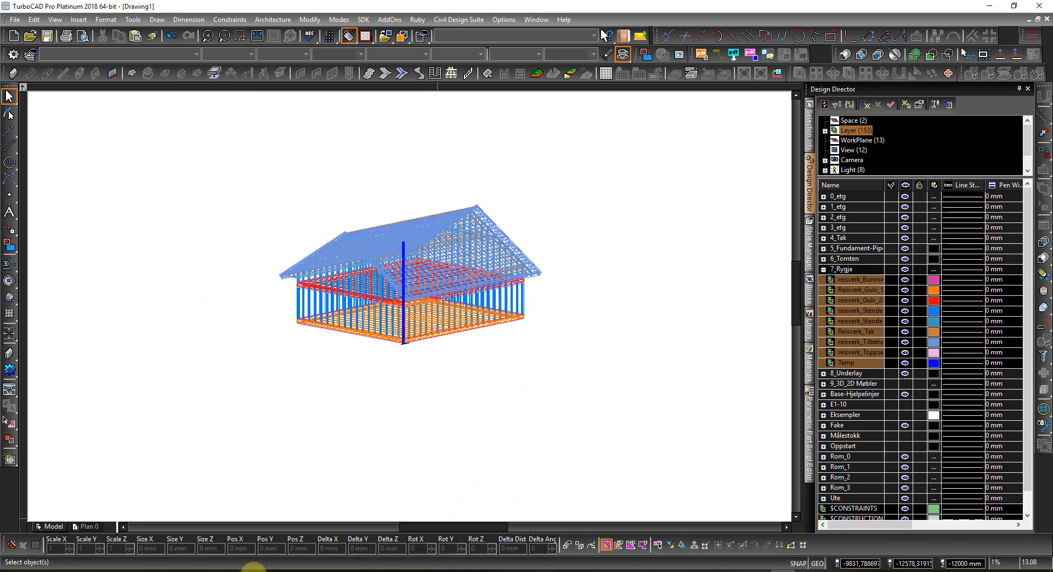
pyautogui.moveTo(241, 569)
pyautogui.click(225, 543)
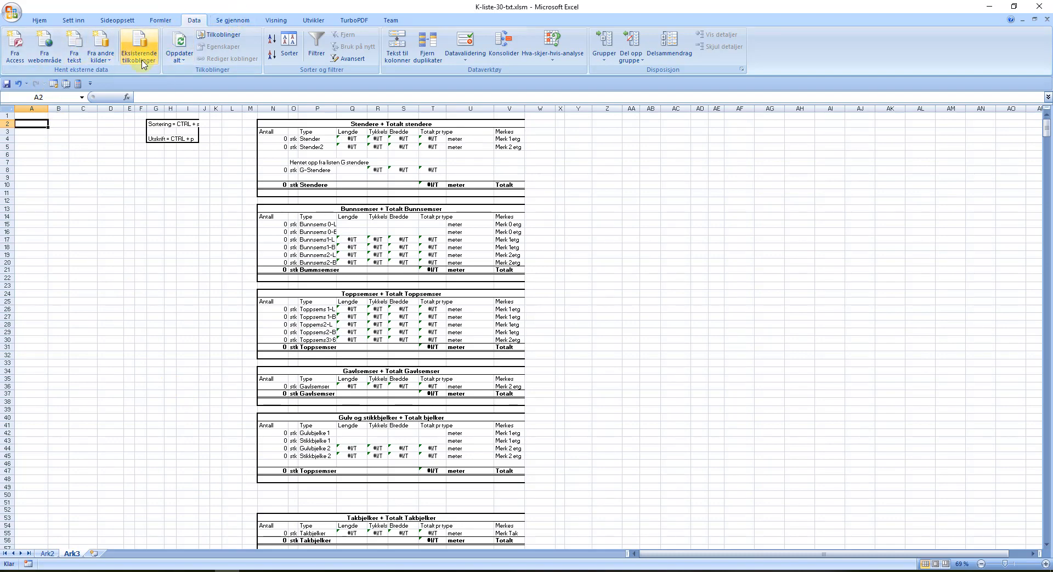
# Step: Import Demo split.txt from the desktop (Skrivebord) via Data > Fra tekst
pyautogui.click(80, 38)
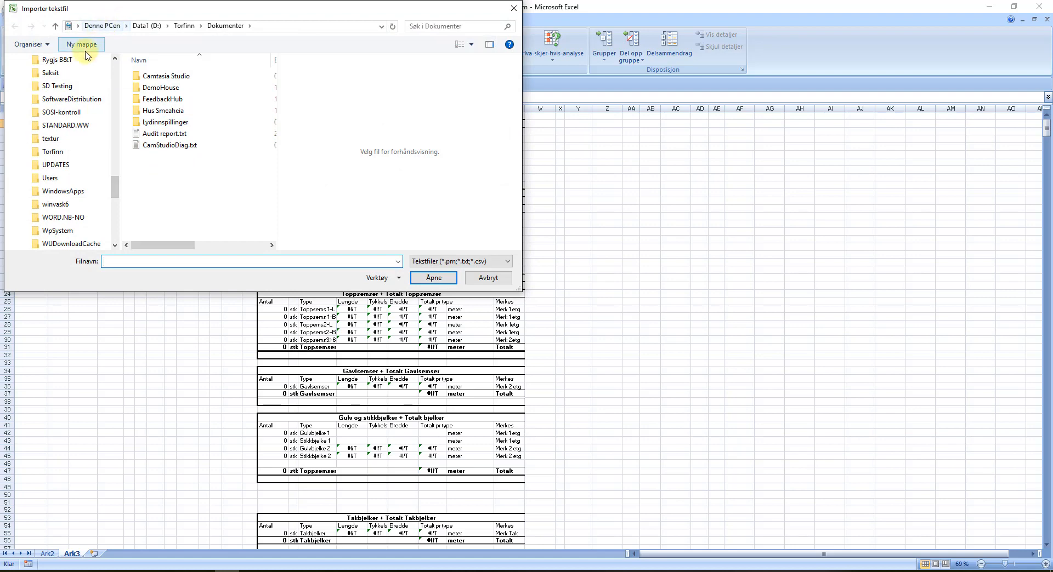
pyautogui.scroll(20, 48, 100)
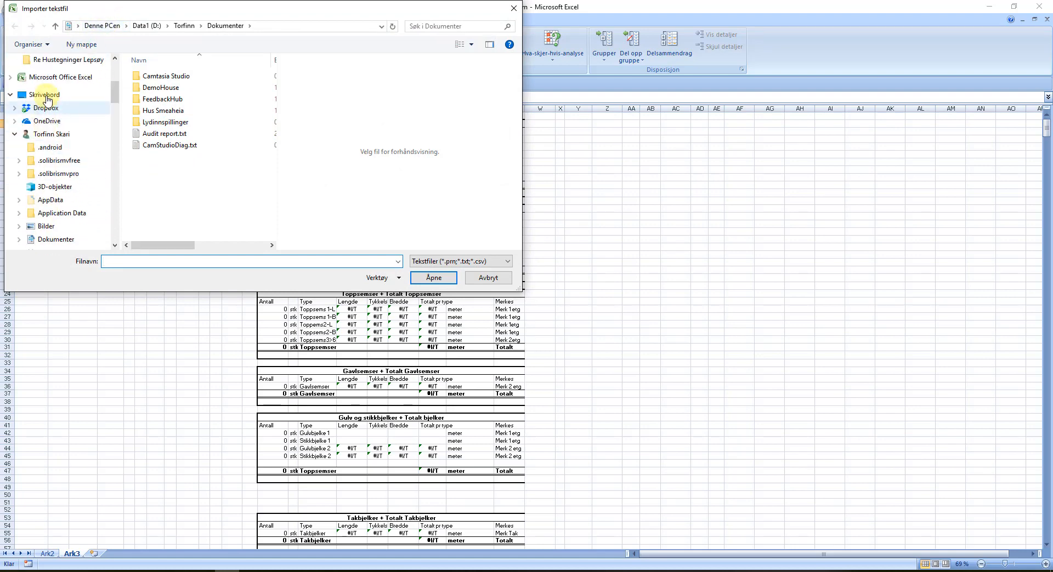
pyautogui.scroll(10, 47, 100)
pyautogui.click(48, 93)
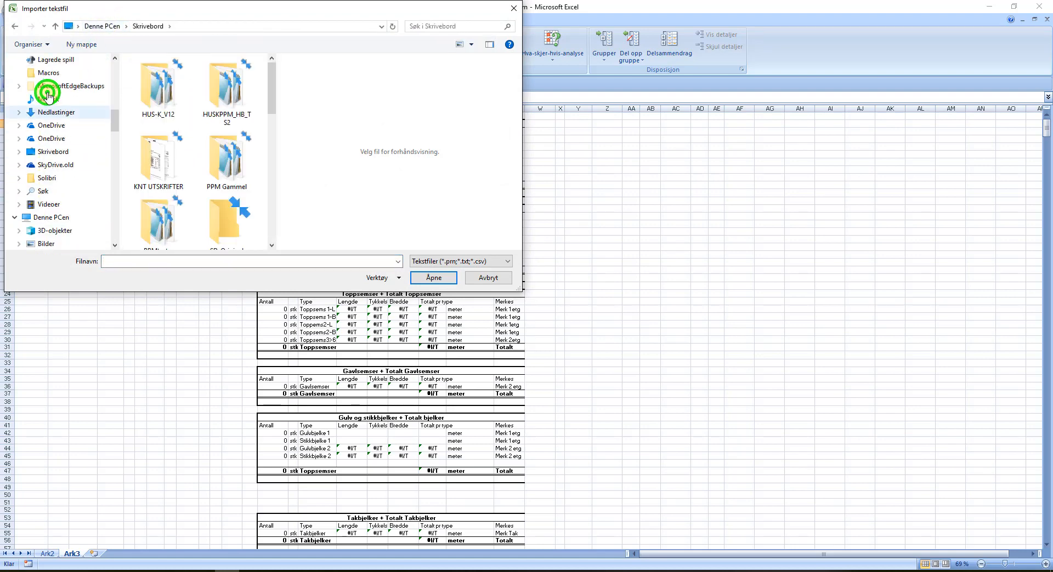
pyautogui.scroll(-5, 157, 94)
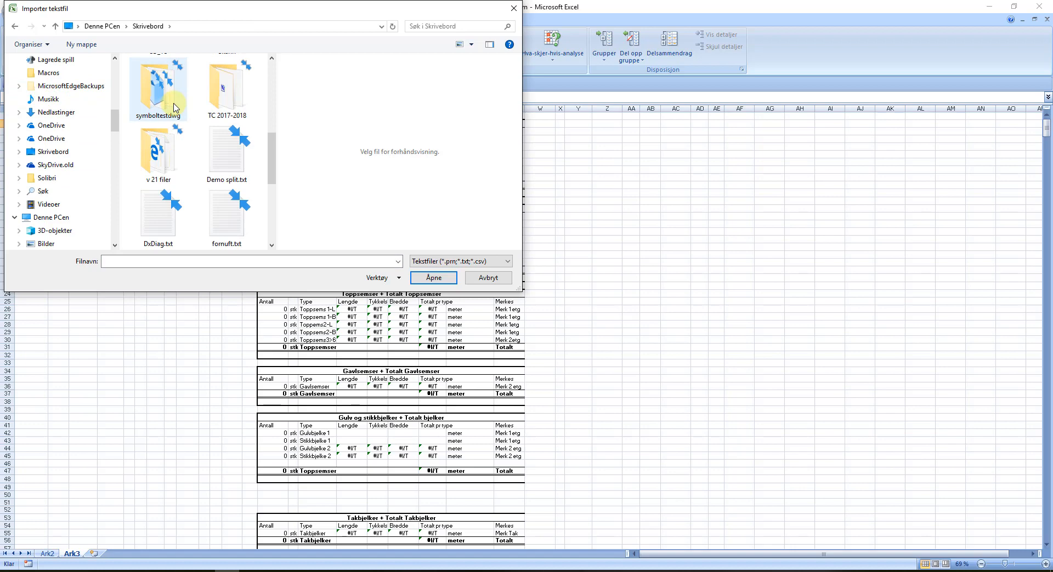
pyautogui.click(218, 151)
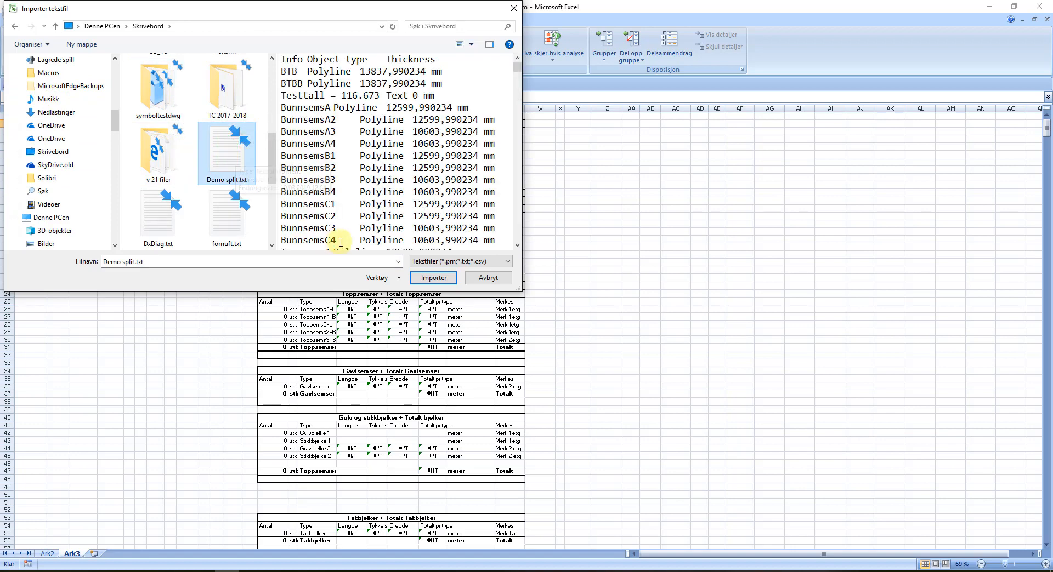
pyautogui.click(433, 278)
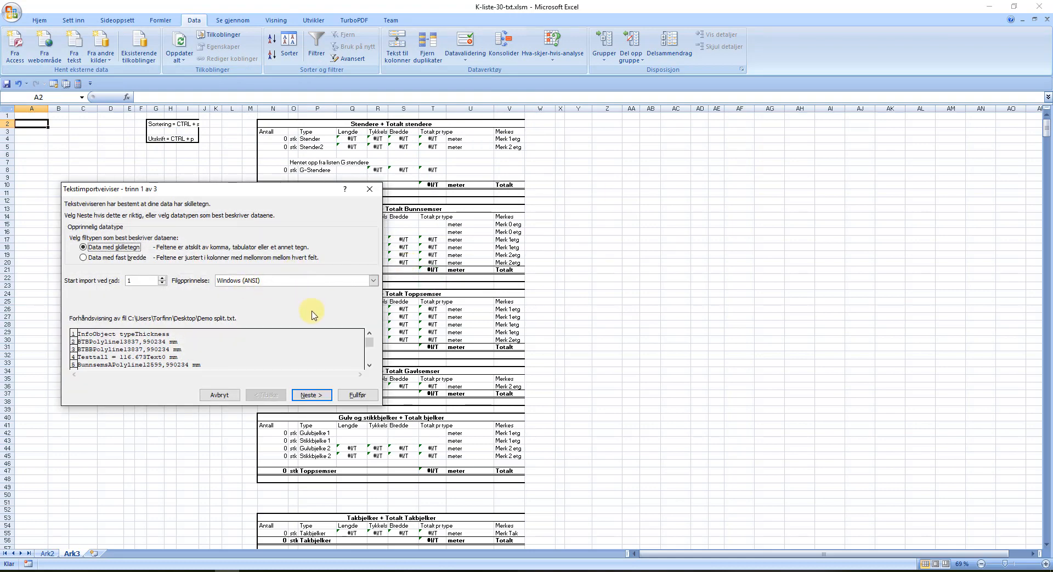
# Step: Set the import wizard to split columns at commas and spaces
pyautogui.click(309, 395)
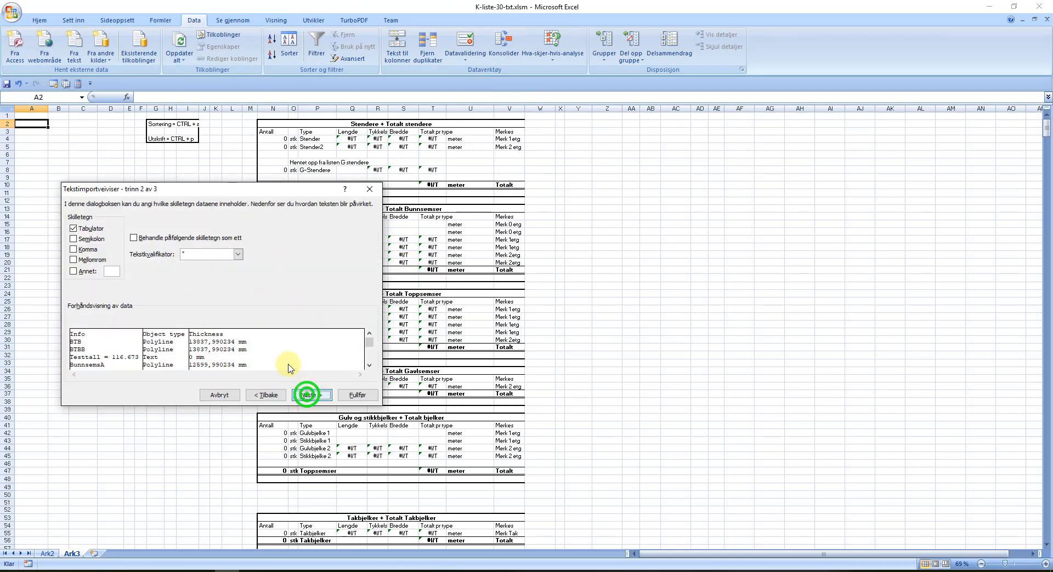
pyautogui.click(74, 249)
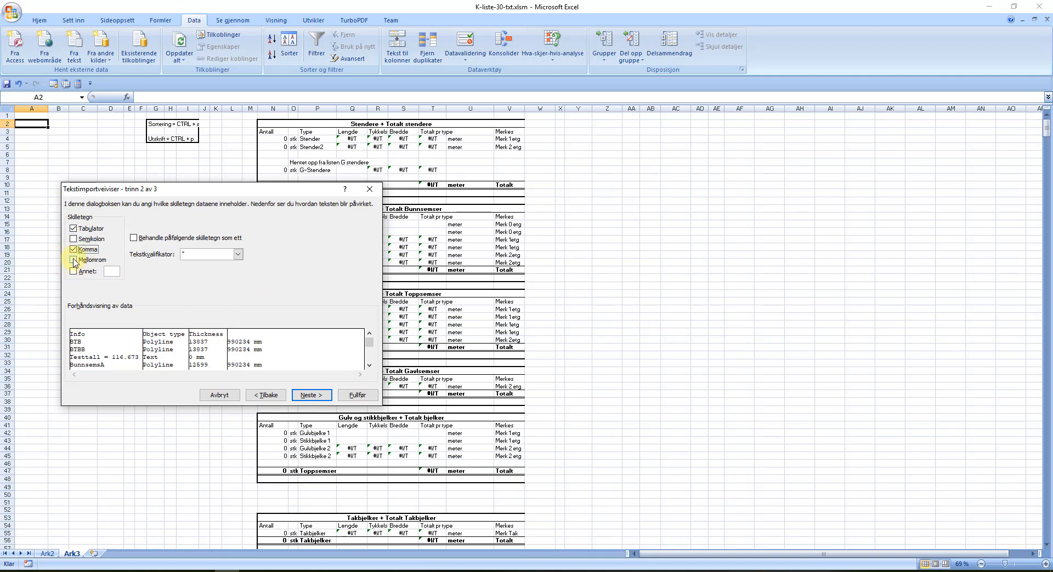
pyautogui.click(73, 261)
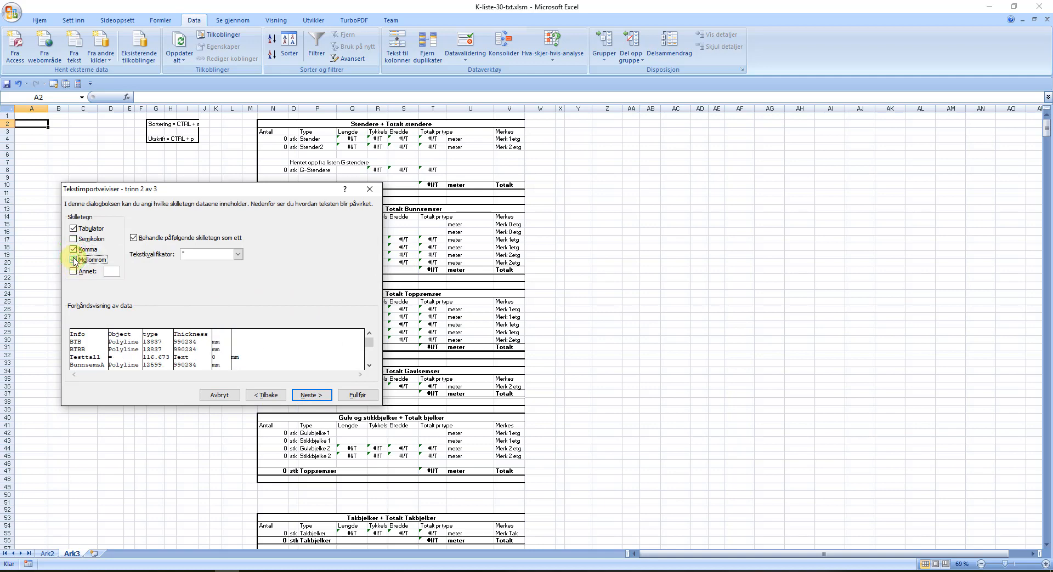
pyautogui.click(73, 251)
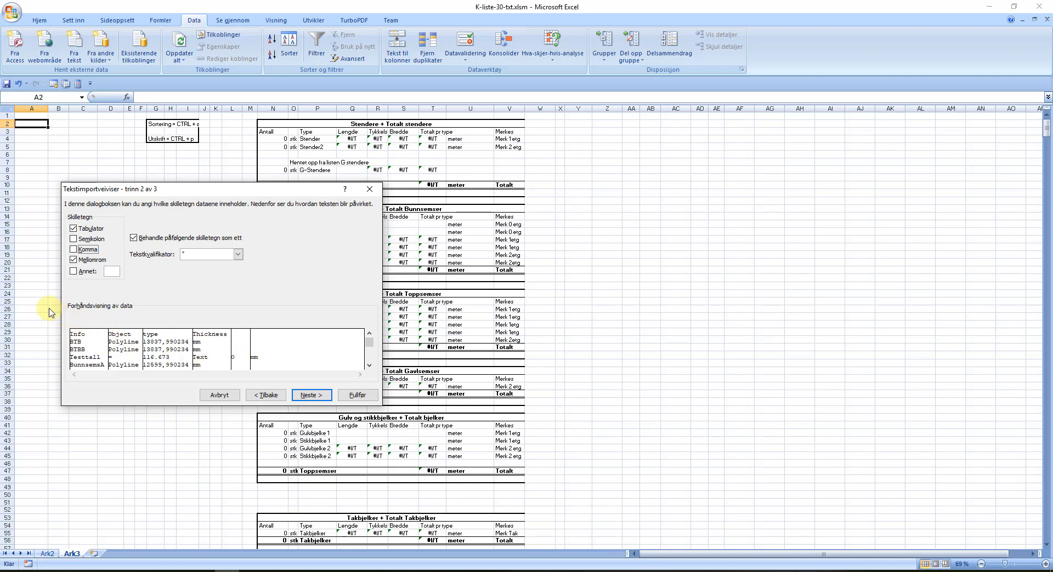
pyautogui.click(74, 250)
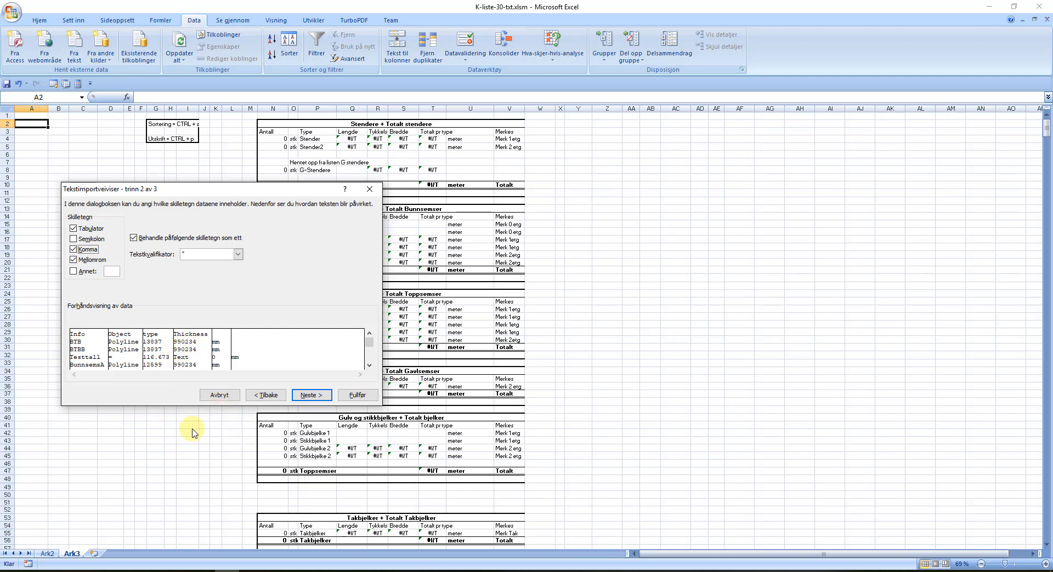
# Step: Finish the wizard and place the data in the existing worksheet at =$A$2
pyautogui.click(311, 396)
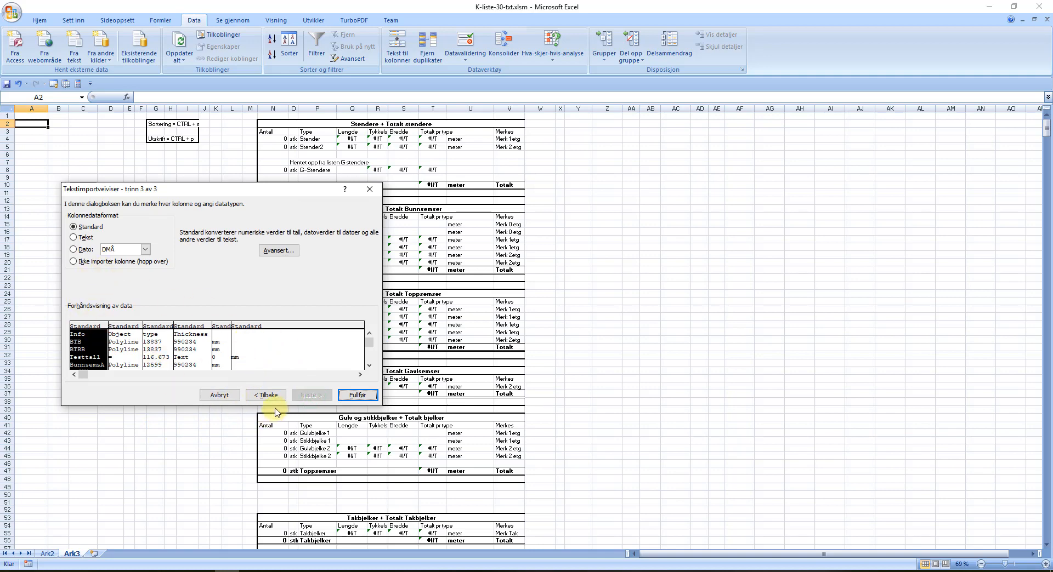
pyautogui.click(357, 395)
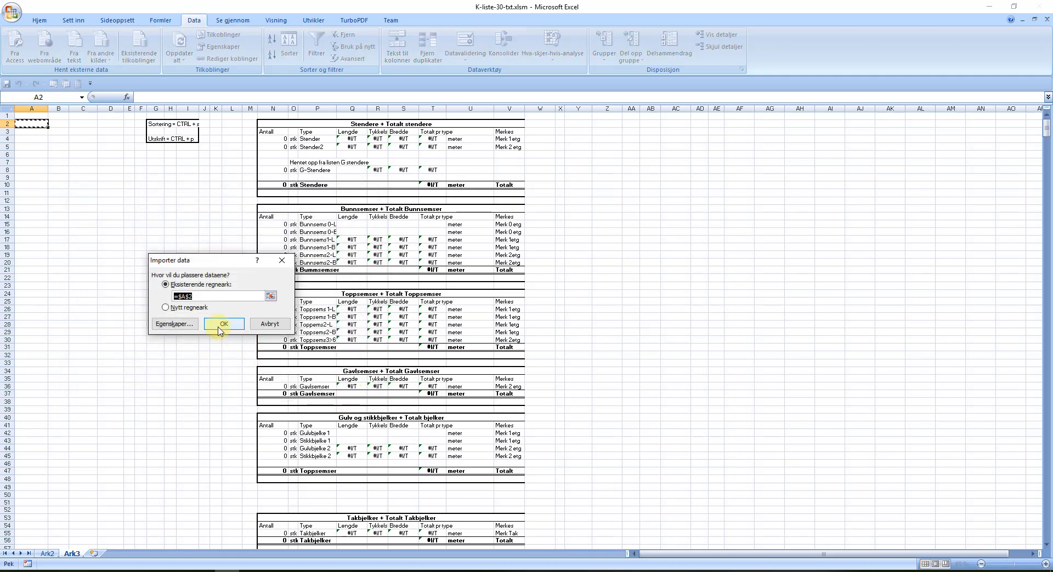
pyautogui.click(220, 325)
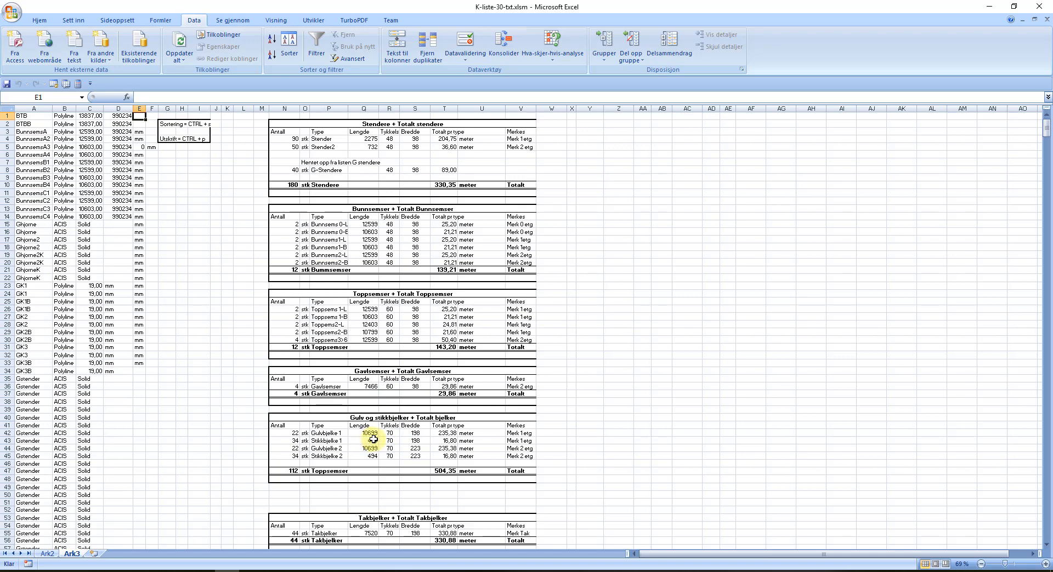
pyautogui.scroll(-5, 373, 439)
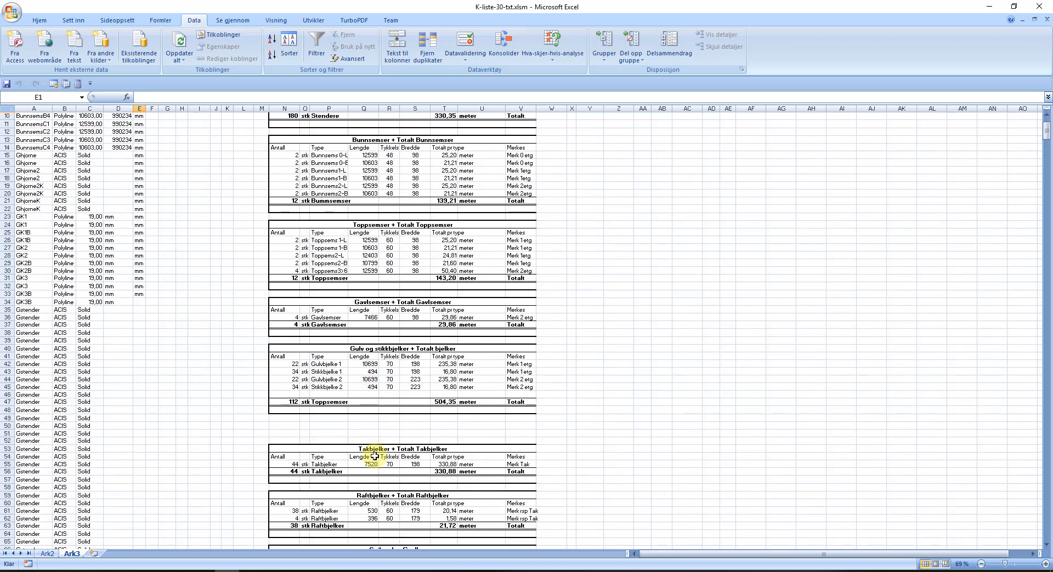
pyautogui.scroll(-1, 368, 417)
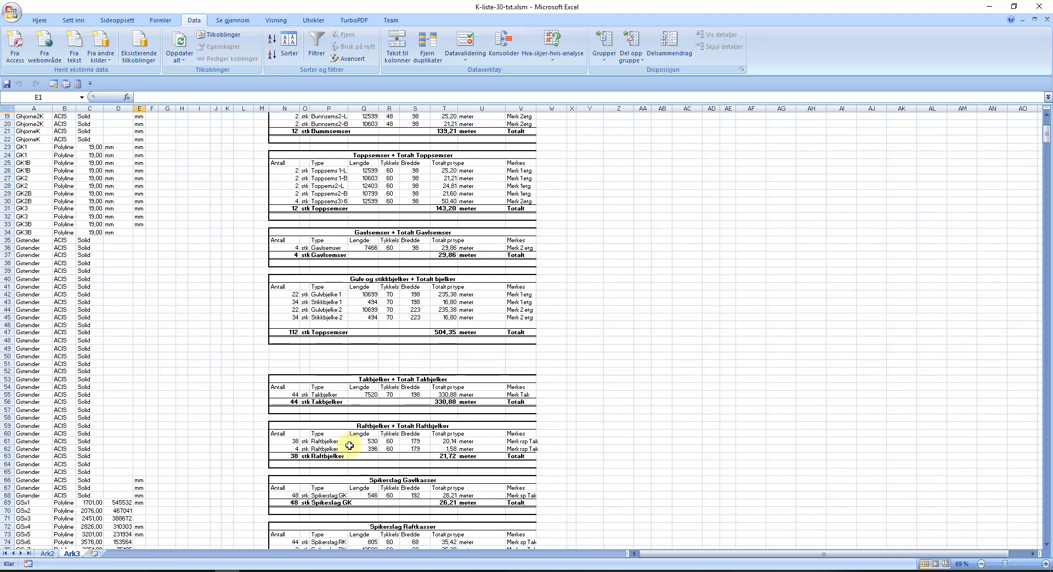
pyautogui.scroll(-1, 368, 445)
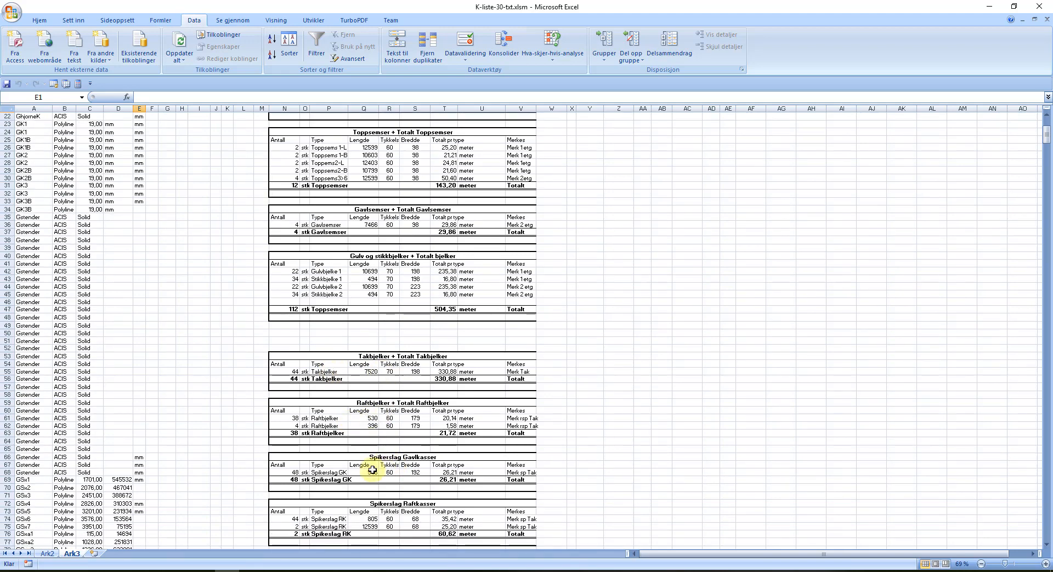
pyautogui.scroll(-1, 387, 461)
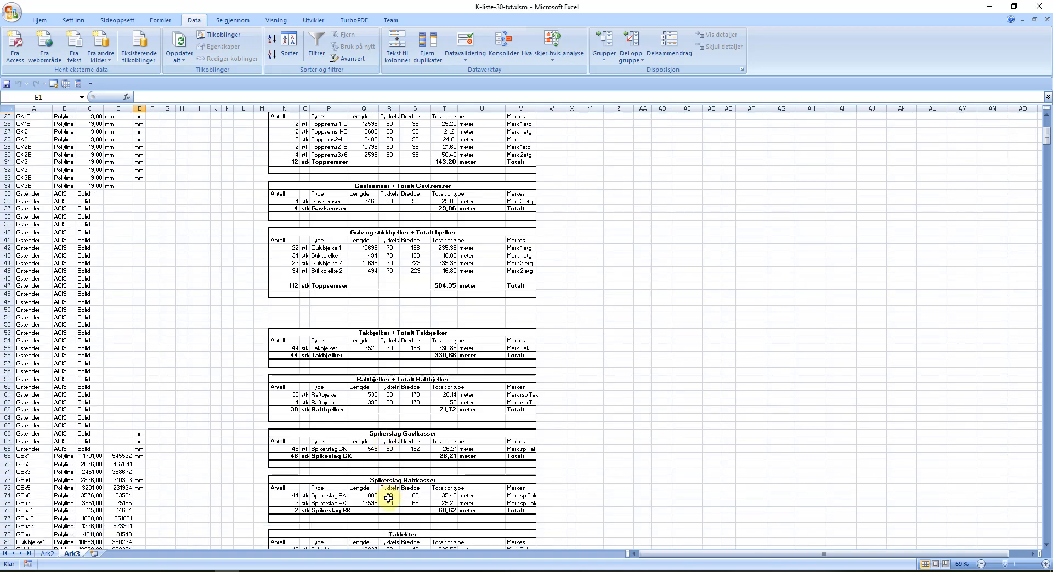
pyautogui.scroll(-4, 388, 499)
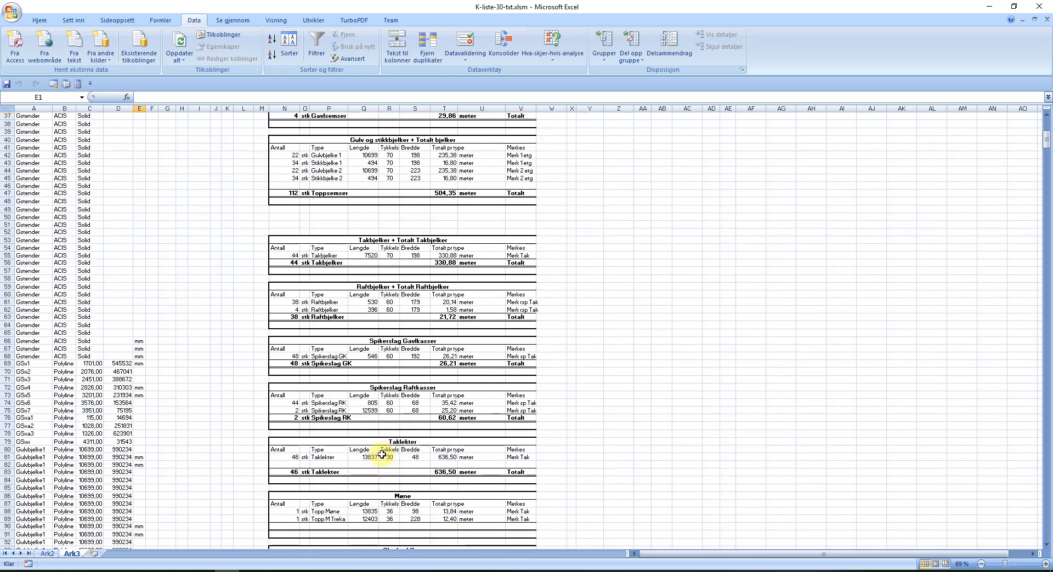
pyautogui.scroll(-2, 385, 449)
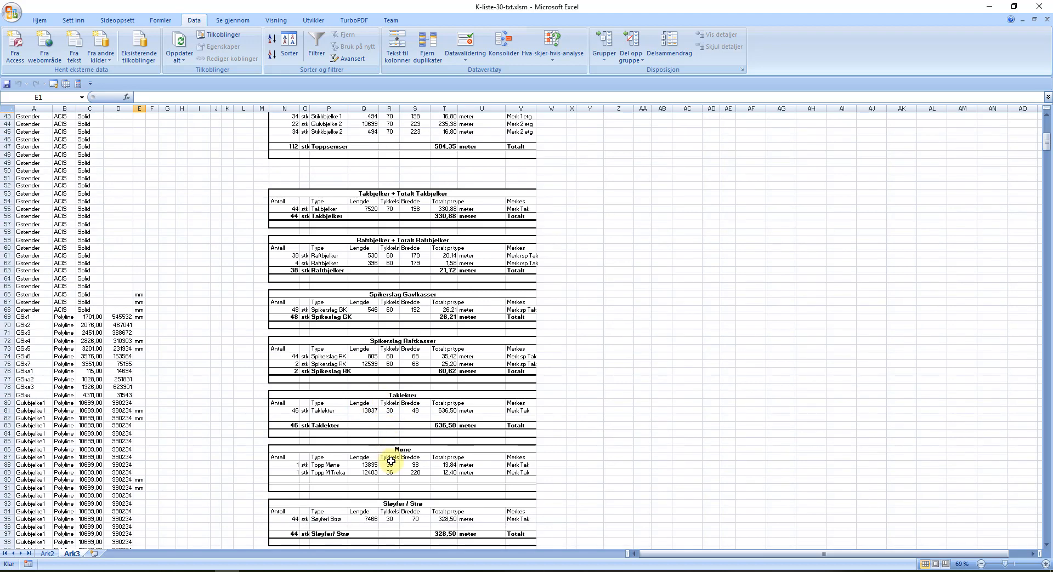
pyautogui.scroll(-4, 391, 462)
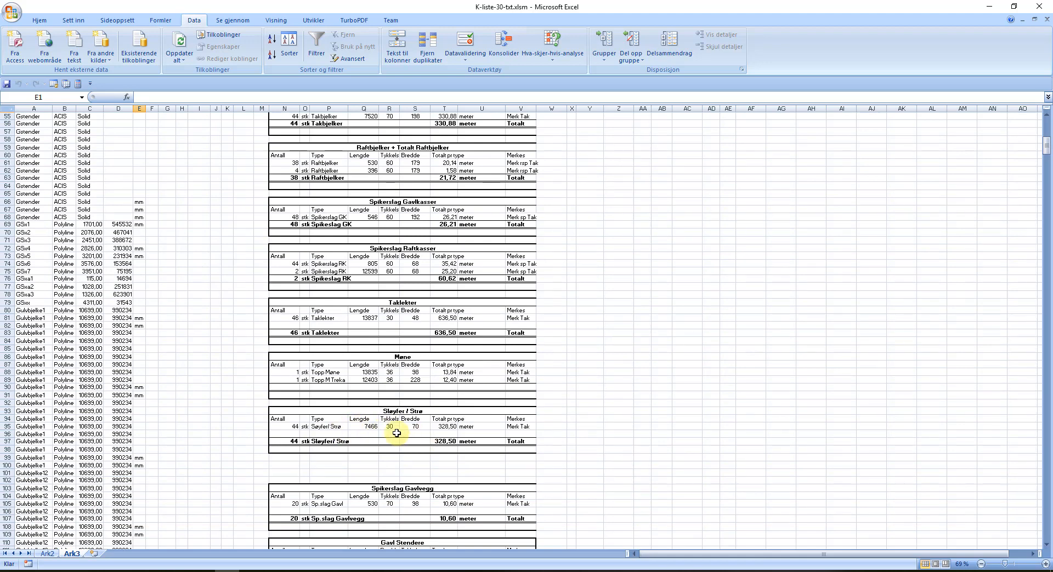
pyautogui.scroll(-1, 364, 421)
pyautogui.scroll(-2, 364, 421)
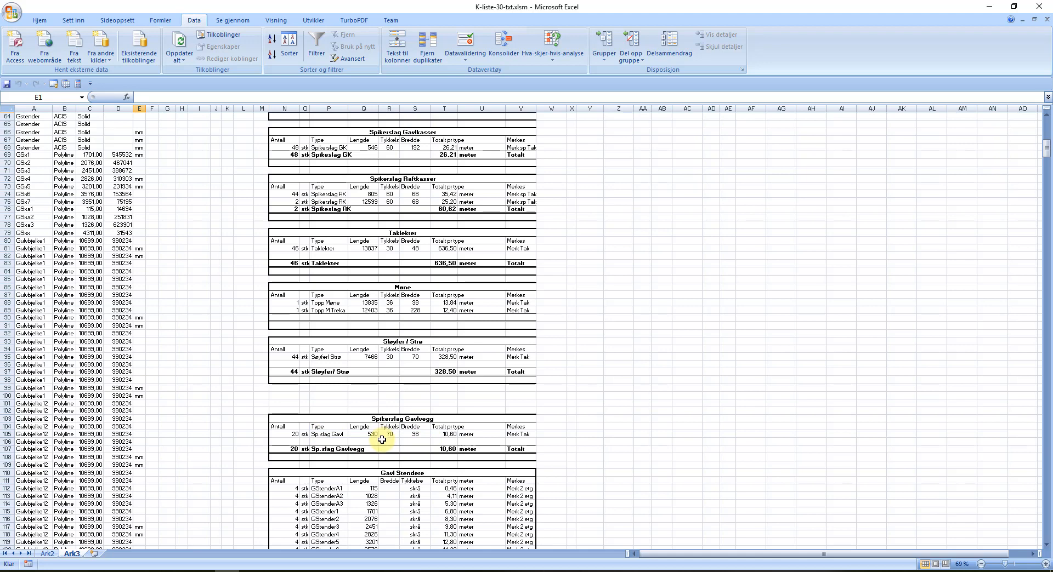
pyautogui.scroll(-4, 386, 440)
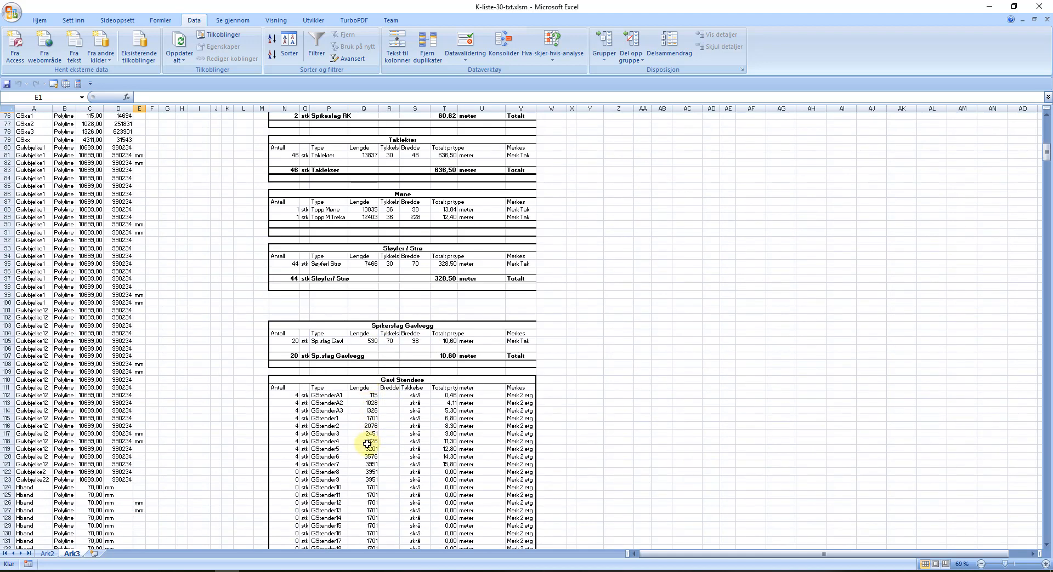
pyautogui.scroll(-2, 366, 452)
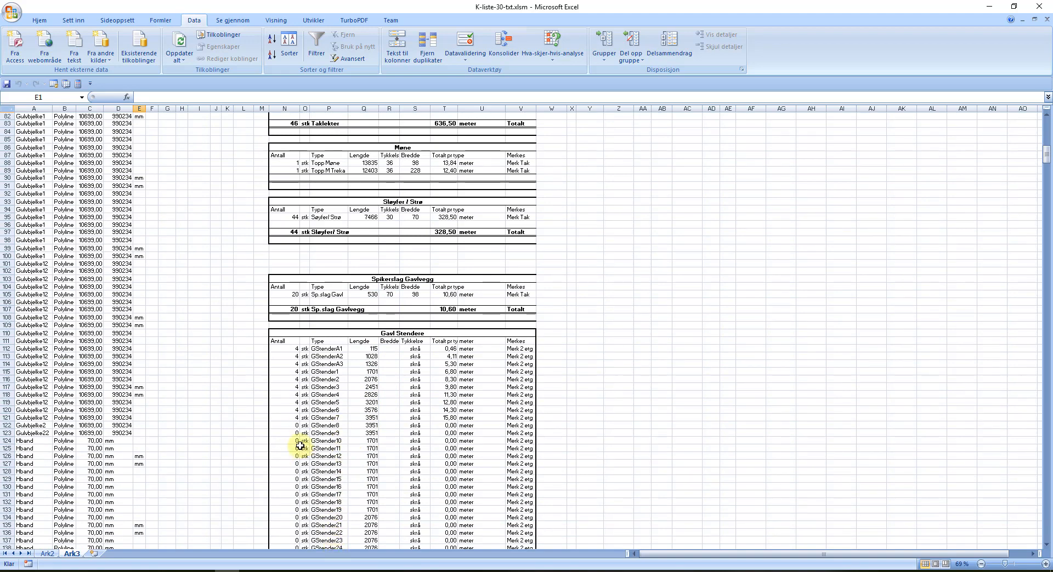
pyautogui.scroll(-2, 310, 438)
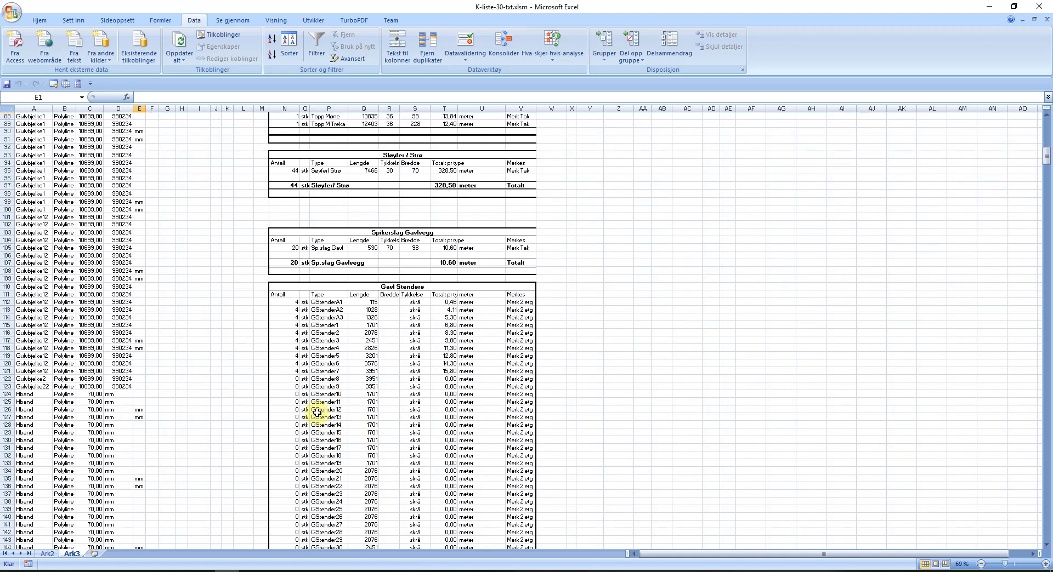
pyautogui.scroll(-4, 364, 414)
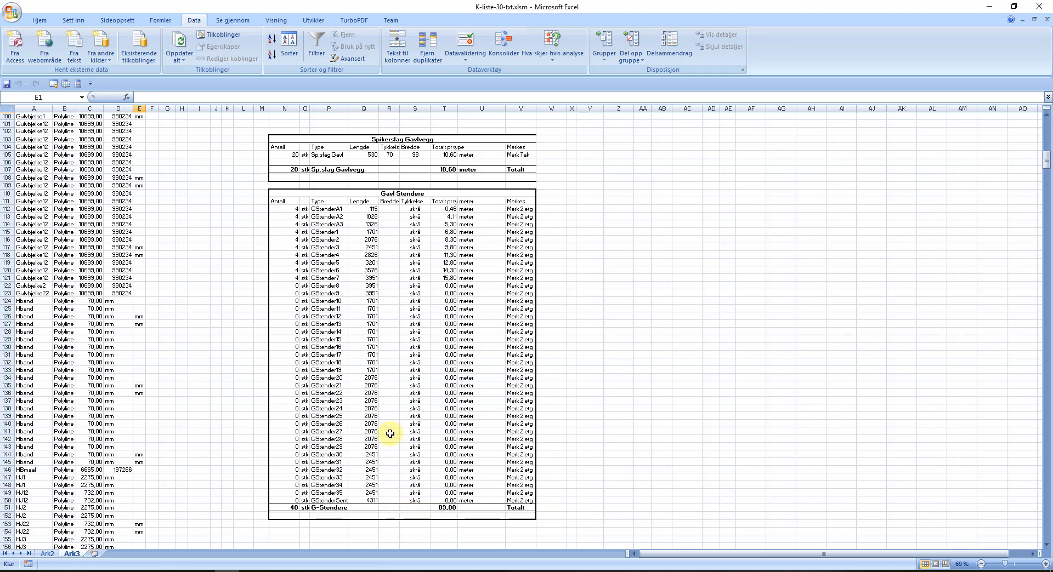
pyautogui.scroll(20, 390, 434)
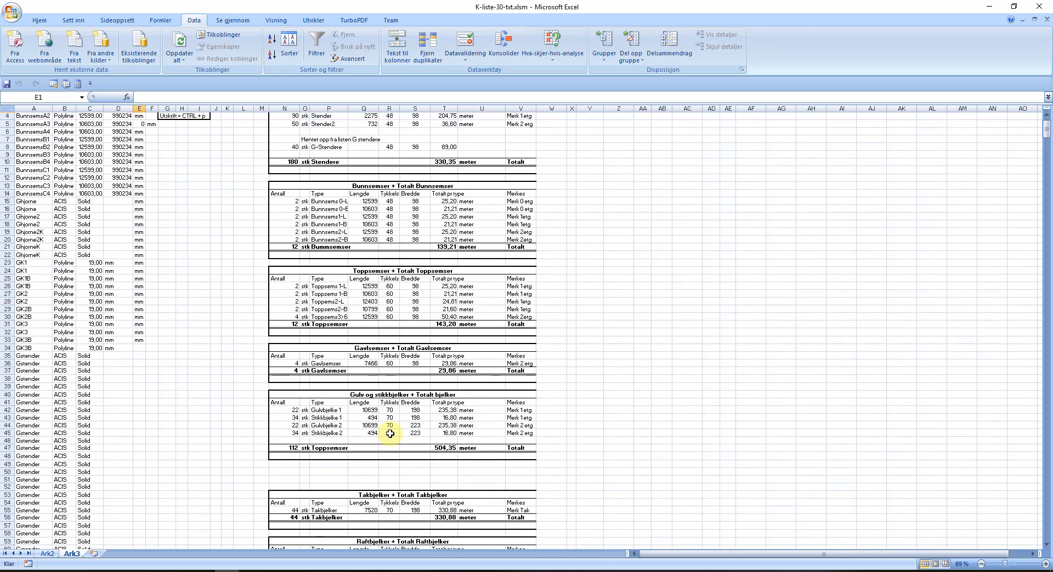
# Step: Check that the G-Stendere 89,00 total in T8 comes from =T151, then select W8
pyautogui.scroll(1, 389, 434)
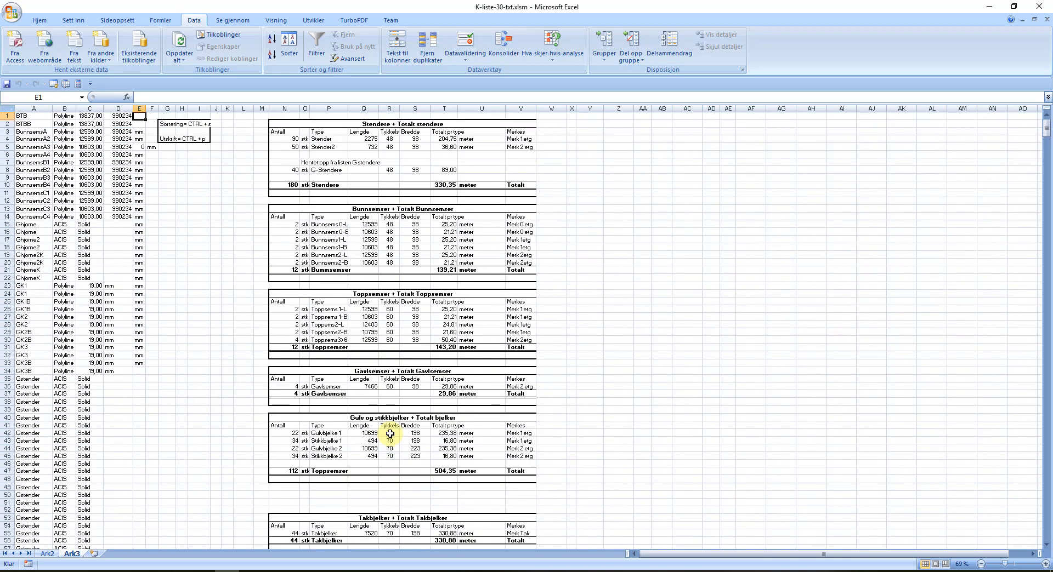
pyautogui.click(438, 170)
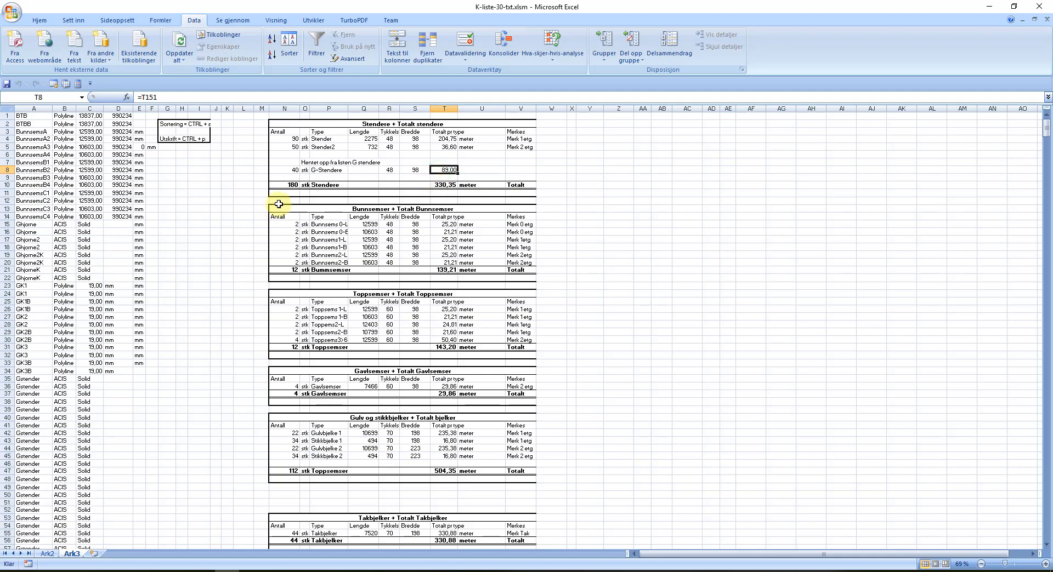
pyautogui.click(557, 172)
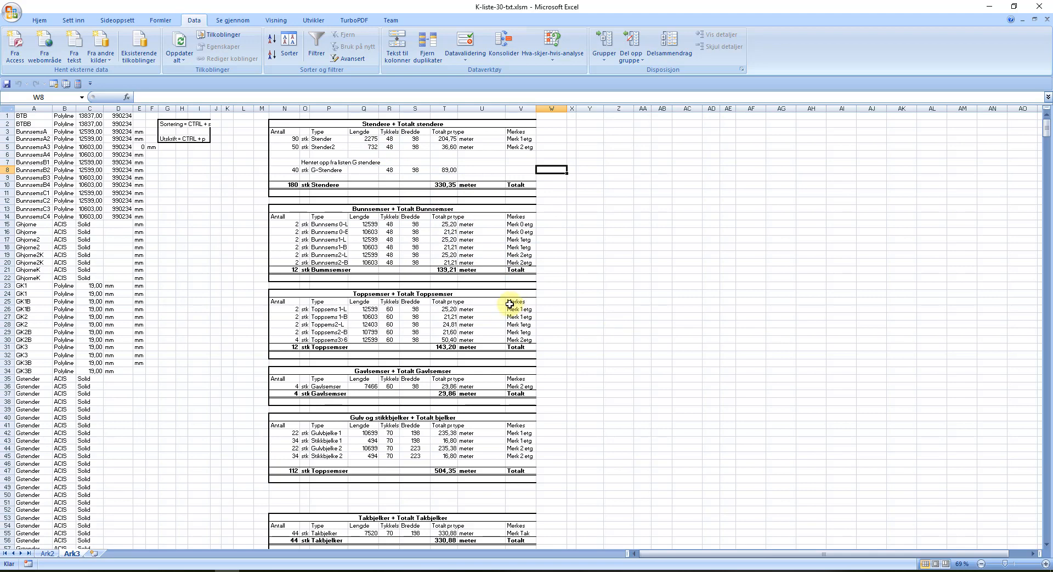
# Step: Print the cutting list to the TurboPDF Printer with Ctrl+P
pyautogui.scroll(-1, 306, 294)
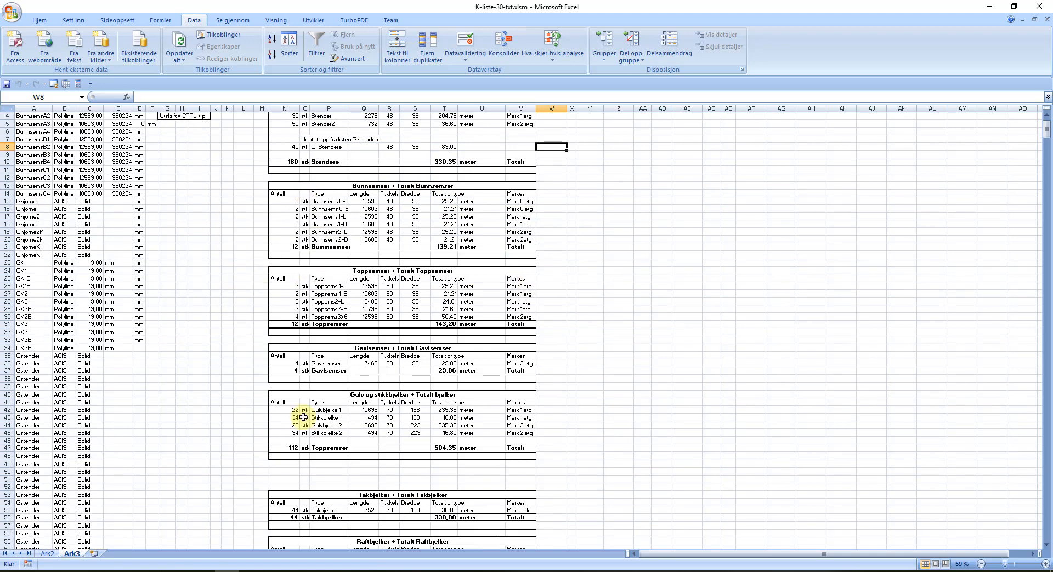
pyautogui.scroll(-3, 305, 398)
pyautogui.scroll(4, 303, 397)
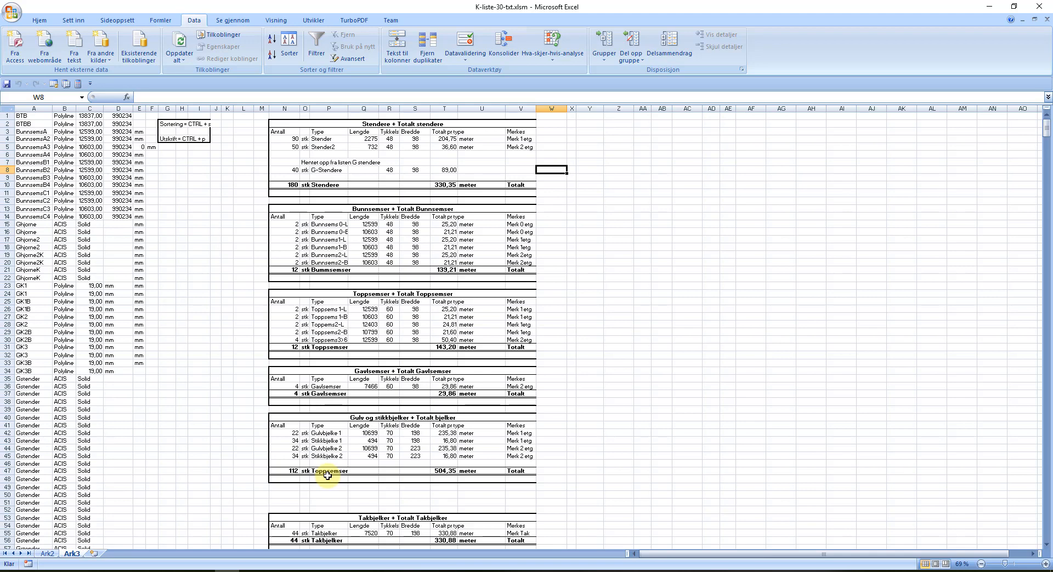
pyautogui.hotkey('ctrl', 'p')
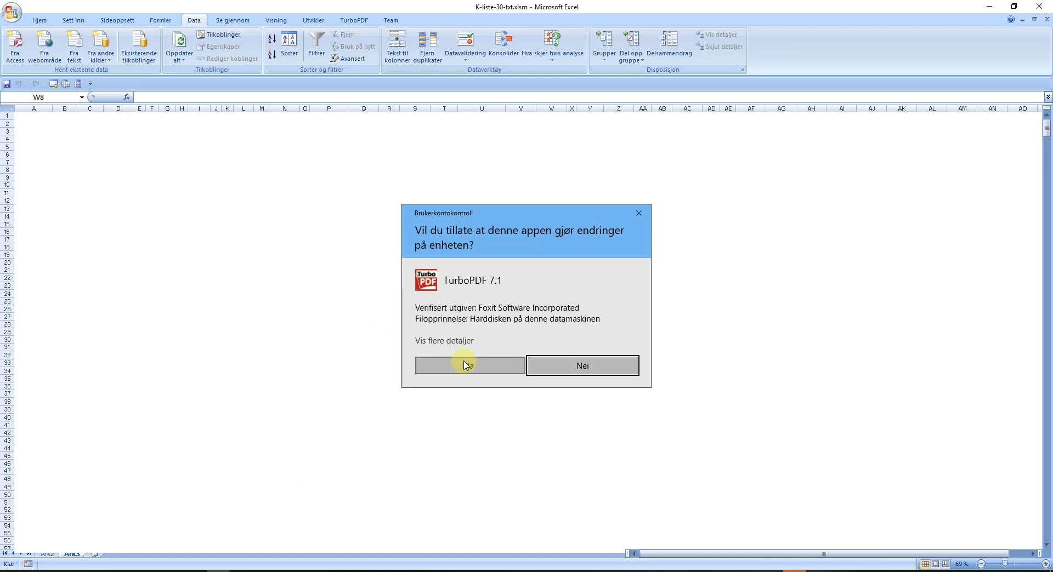
# Step: Allow TurboPDF to run, then scroll through the 8-page K-liste-30-txt.pdf and return to page 1
pyautogui.click(468, 368)
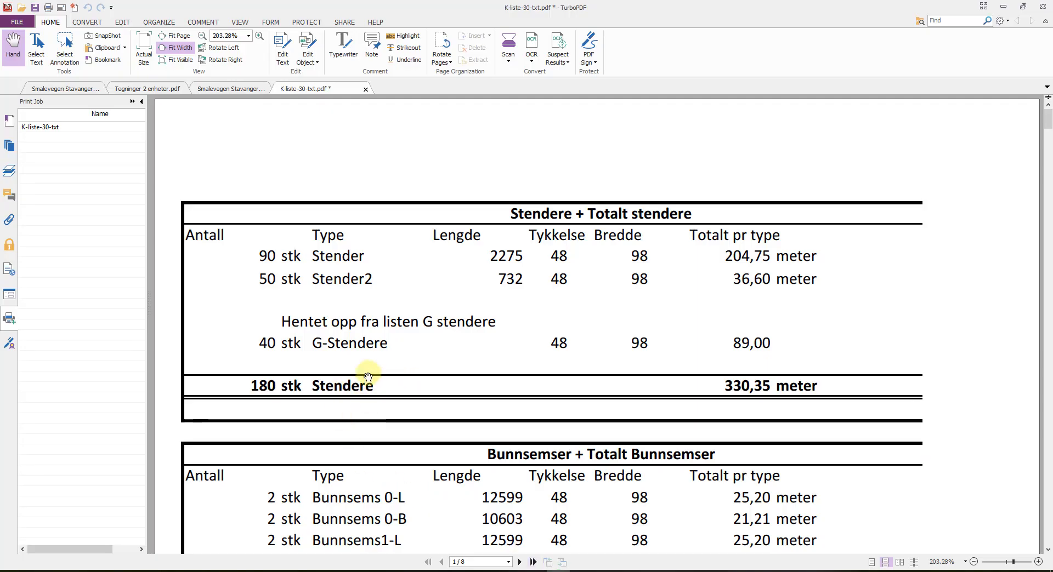
pyautogui.scroll(-3, 404, 336)
pyautogui.scroll(-15, 397, 344)
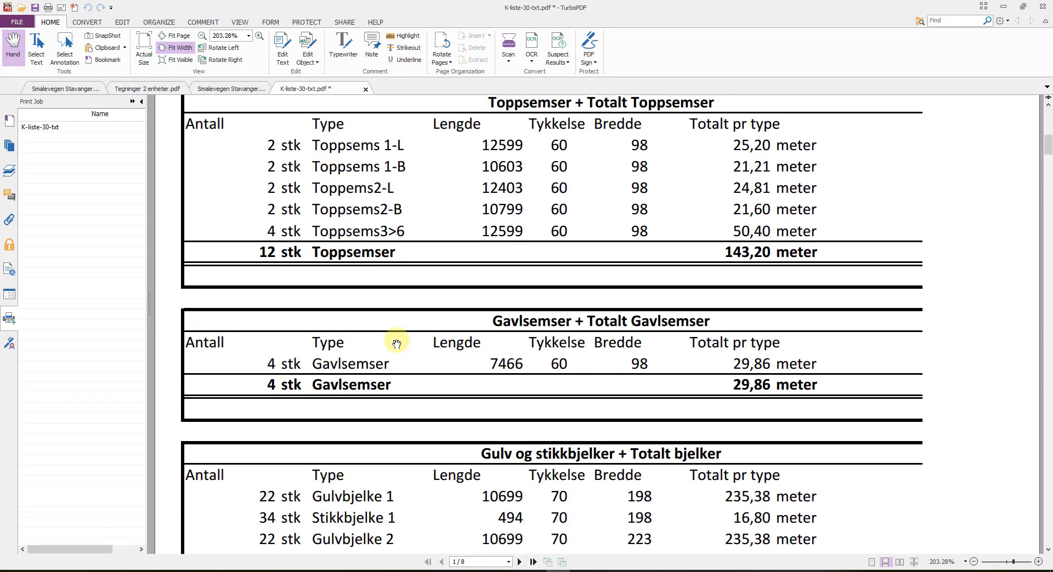
pyautogui.scroll(-5, 397, 340)
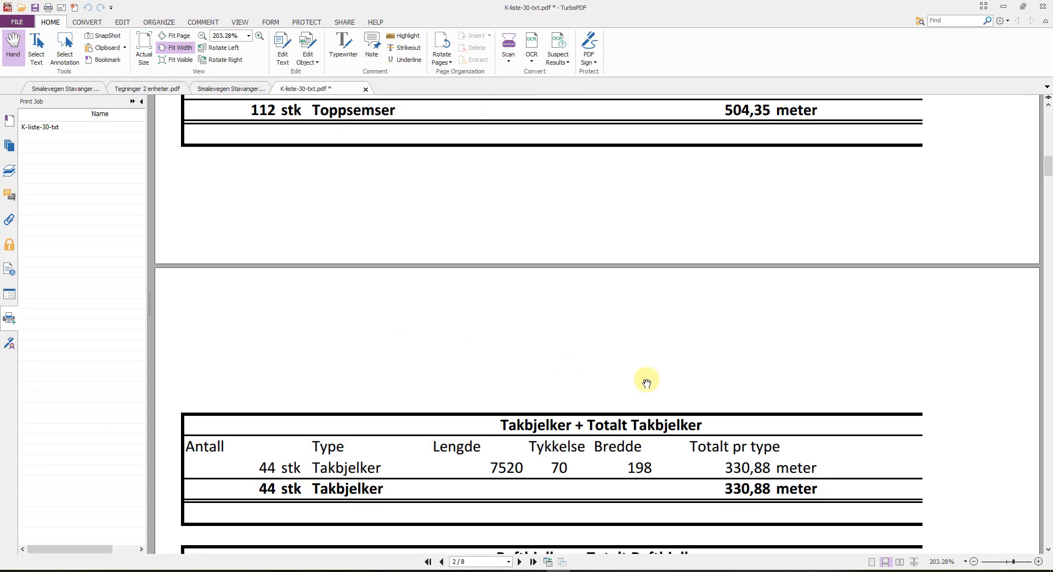
pyautogui.scroll(-13, 465, 335)
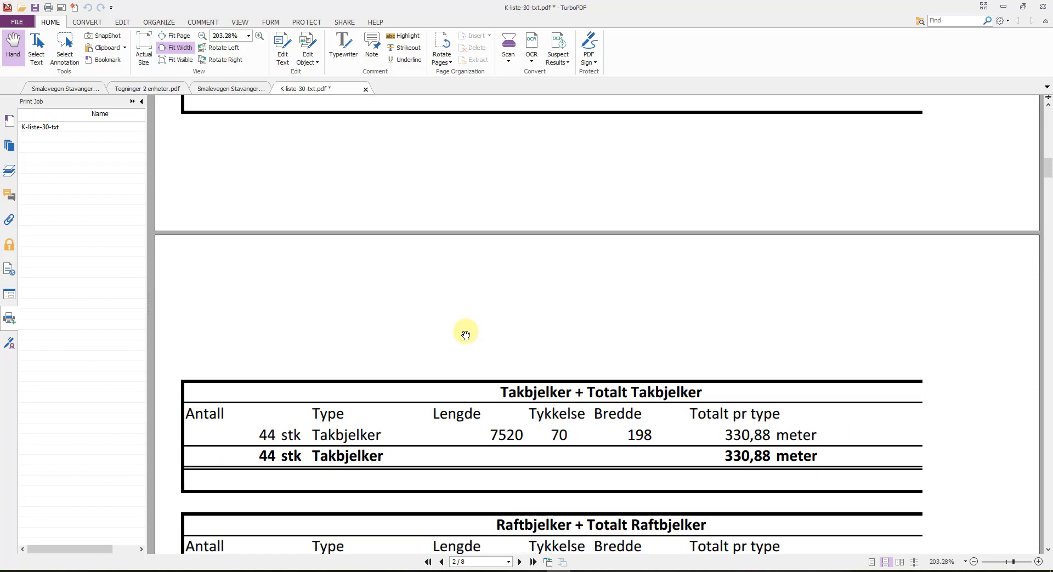
pyautogui.scroll(-3, 466, 344)
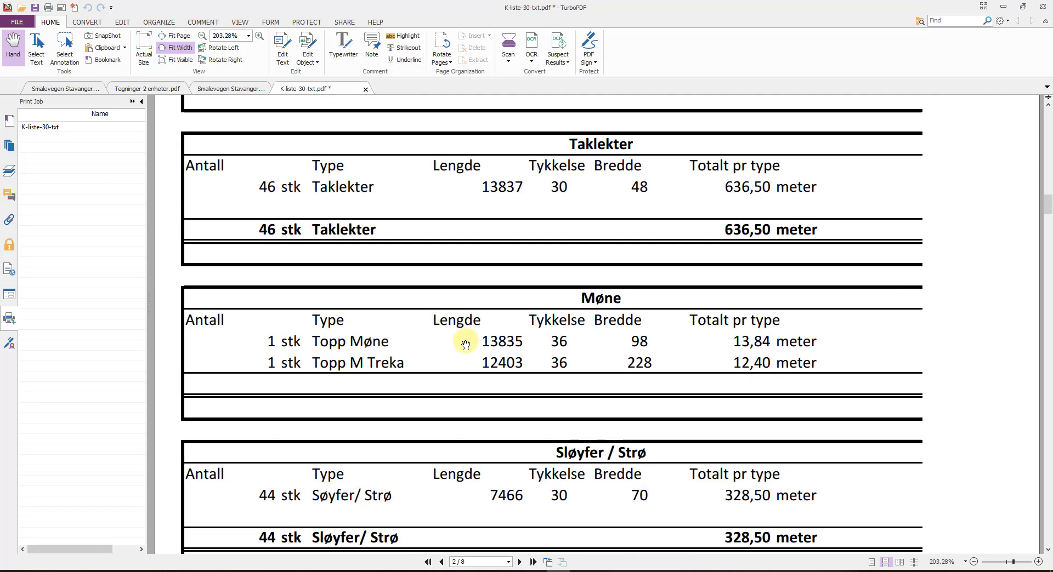
pyautogui.scroll(20, 465, 343)
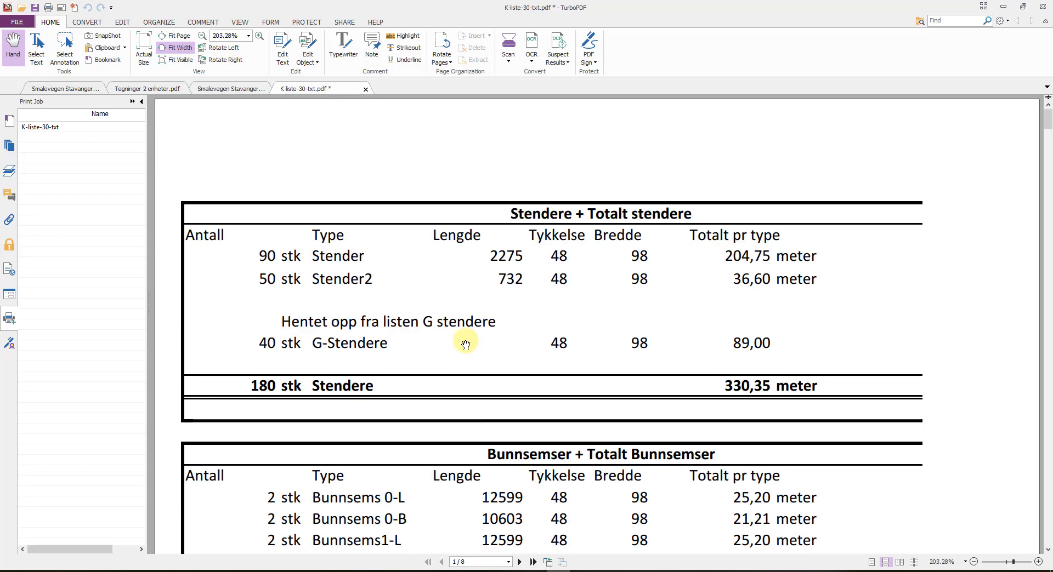